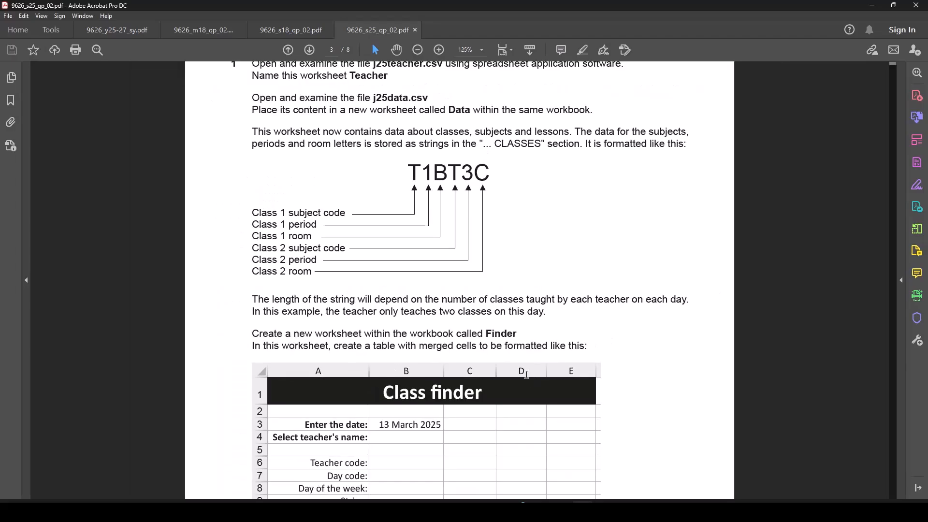
# Step: Read the opening instructions of question 1 in the exam paper, and switch to j25teacher.csv in Excel
pyautogui.scroll(1, 527, 374)
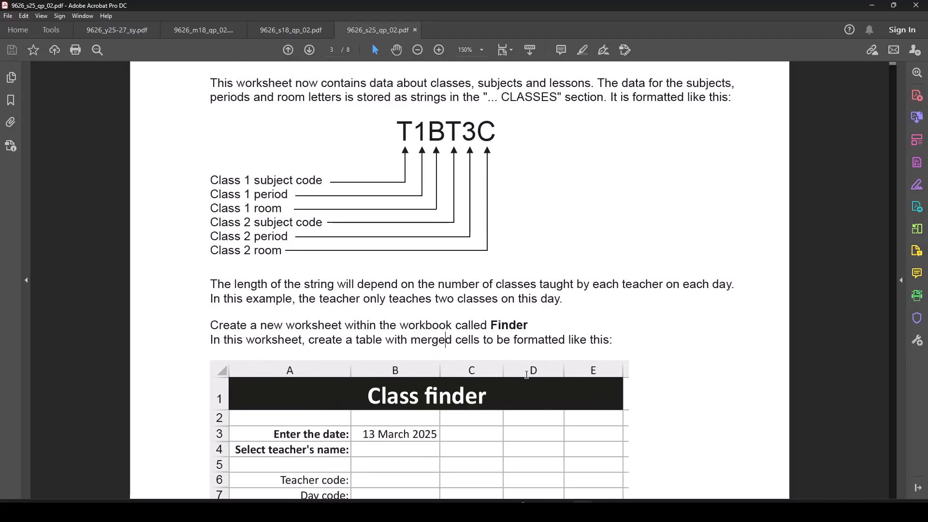
pyautogui.scroll(3, 527, 374)
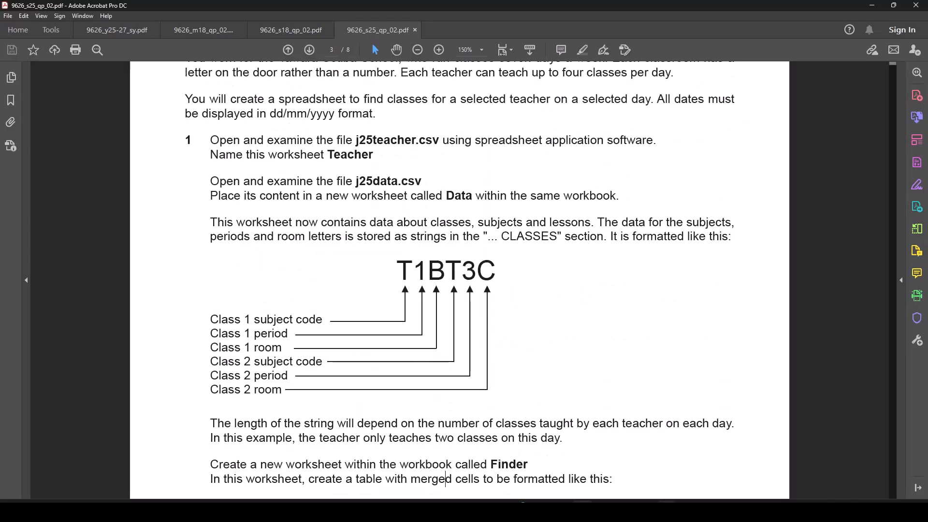
pyautogui.moveTo(666, 511)
pyautogui.click(724, 473)
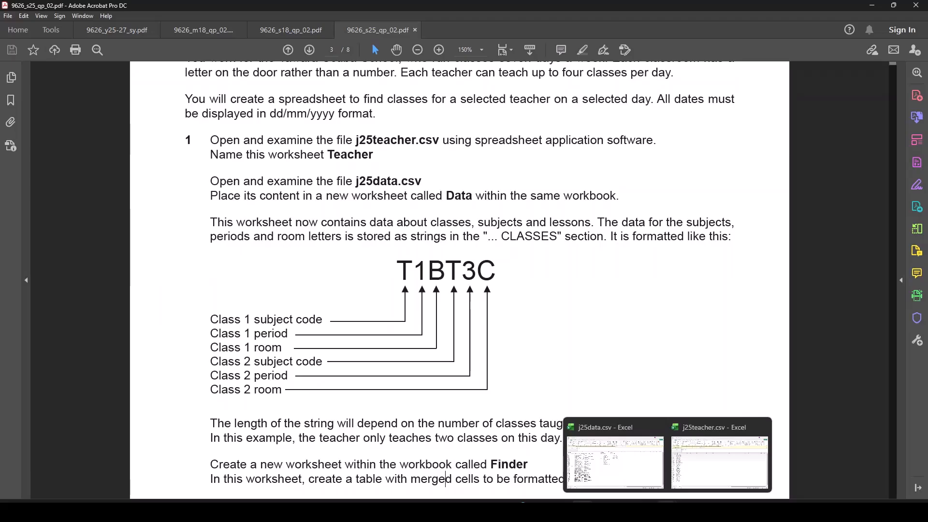
pyautogui.click(715, 464)
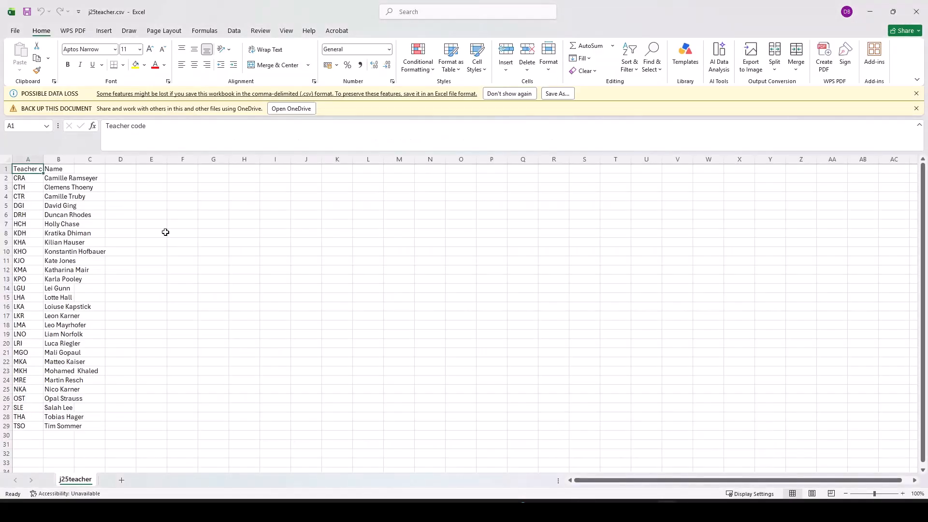
# Step: Save j25teacher.csv as an Excel Workbook (*.xlsx) named Teacher in the same folder
pyautogui.click(15, 30)
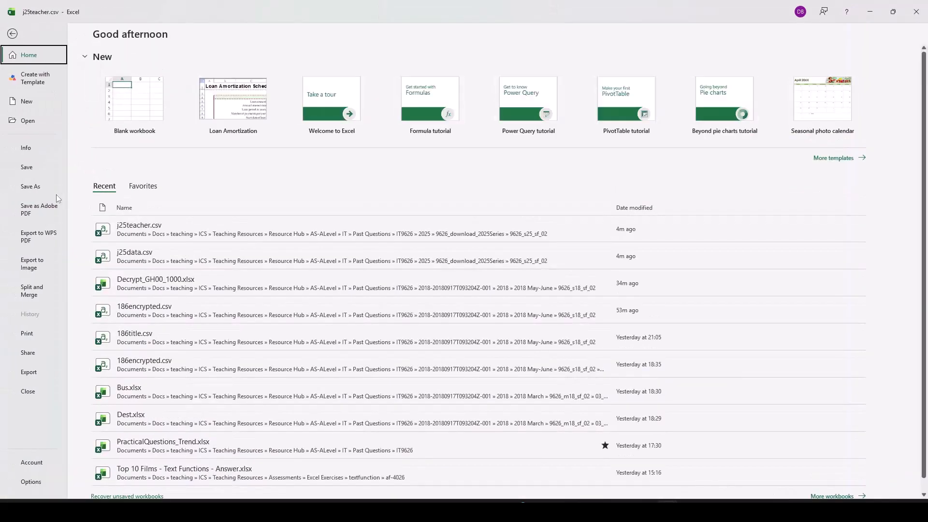
pyautogui.click(46, 184)
pyautogui.click(144, 254)
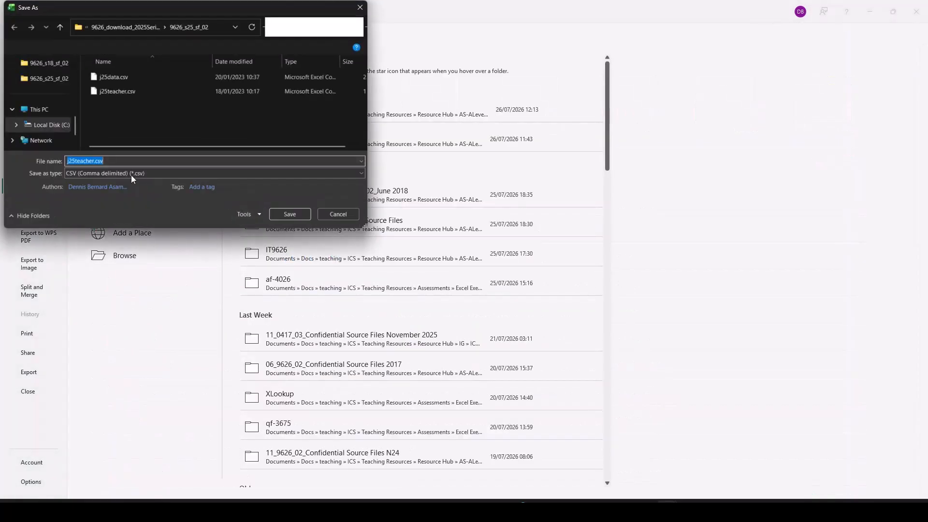
pyautogui.click(114, 175)
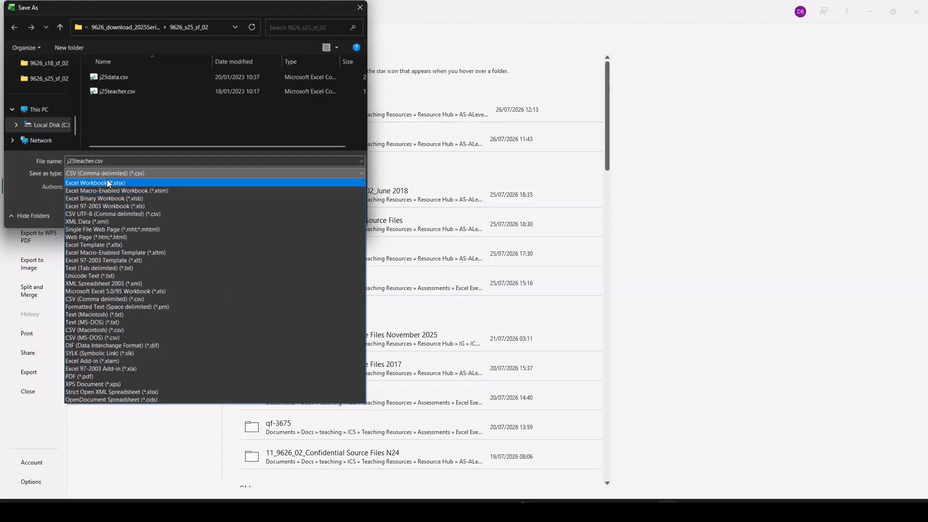
pyautogui.click(108, 183)
pyautogui.click(123, 163)
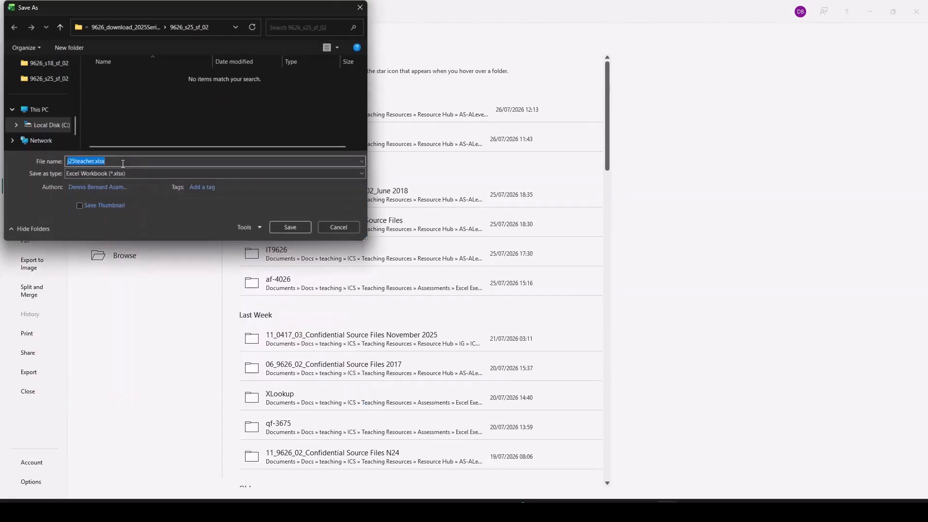
pyautogui.write('Teacher')
pyautogui.click(291, 227)
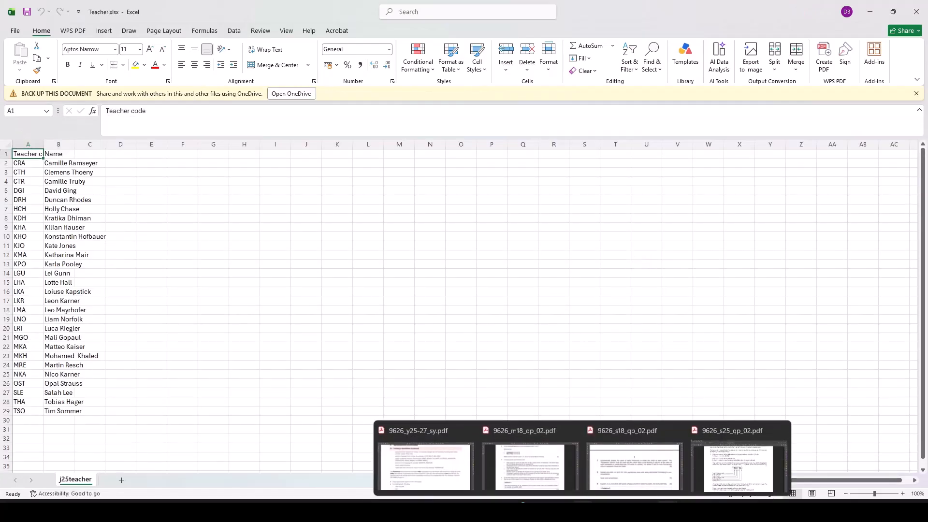
# Step: Check the data import instruction in the question paper, and copy range A1:O31 from j25data.csv in Excel
pyautogui.click(759, 460)
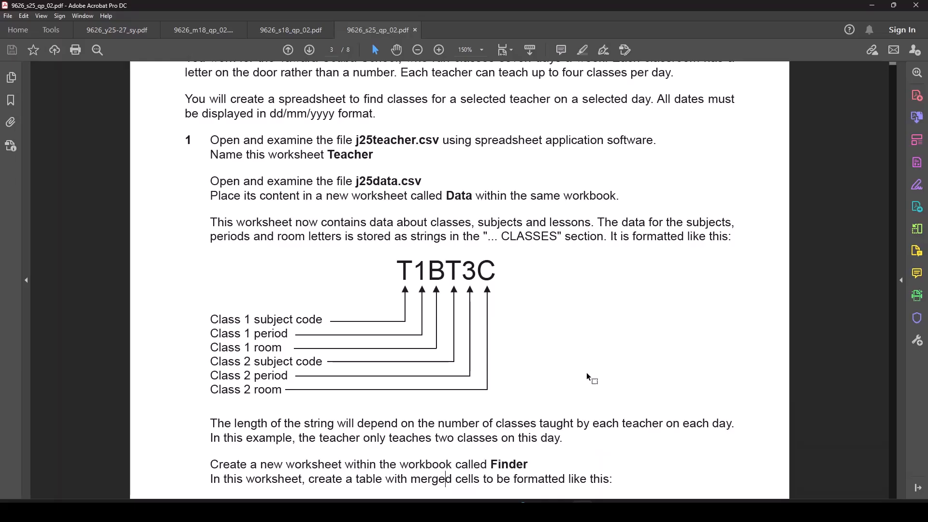
pyautogui.moveTo(667, 510)
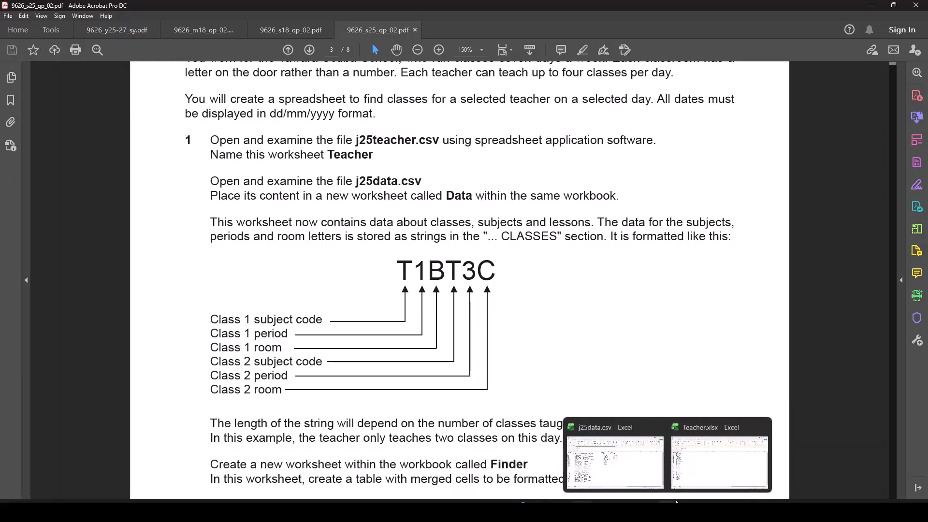
pyautogui.click(648, 474)
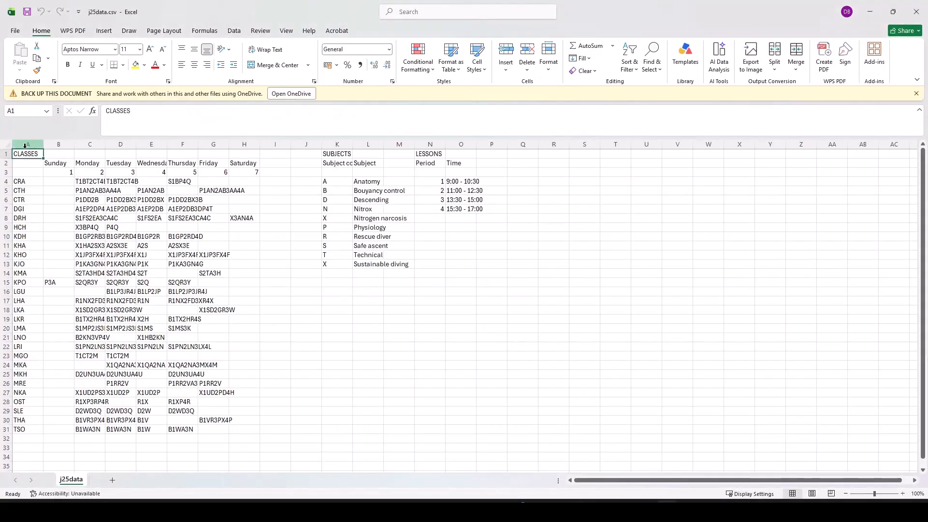
pyautogui.moveTo(22, 152); pyautogui.dragTo(466, 425)
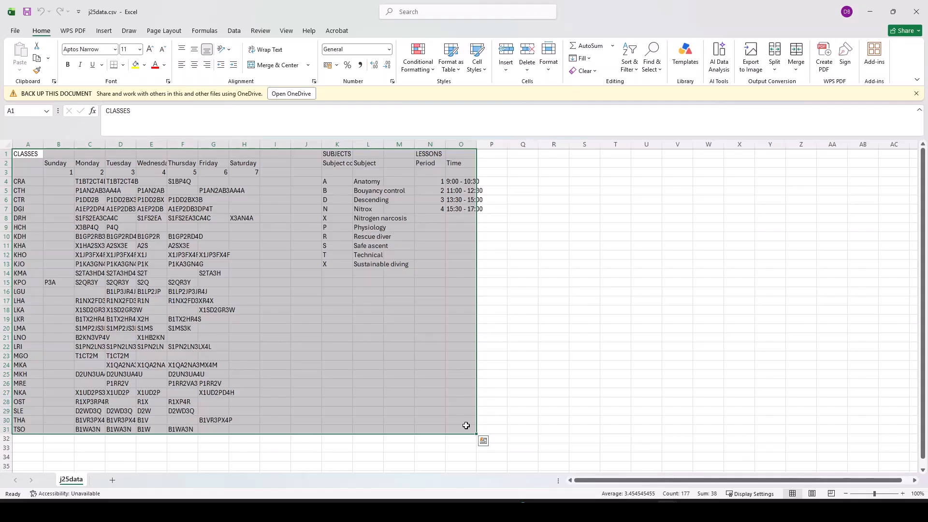
pyautogui.hotkey('ctrl', 'c')
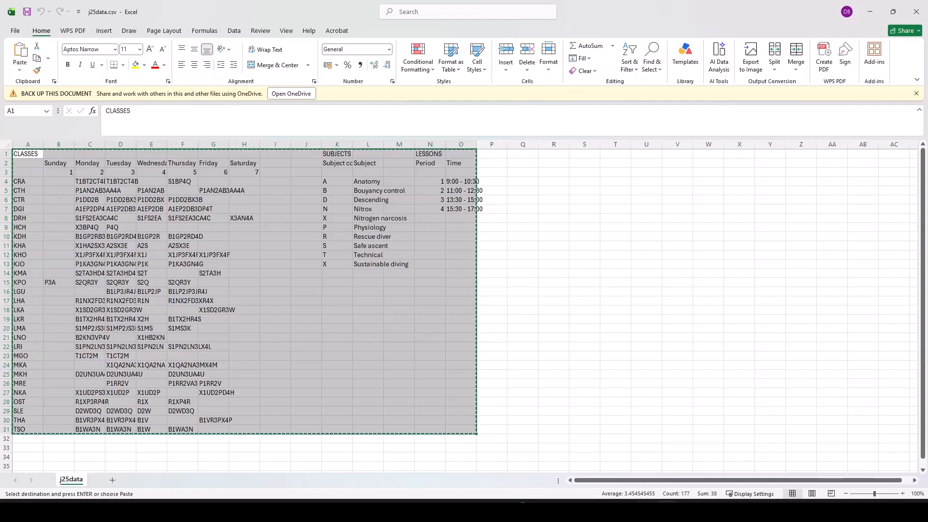
# Step: Add a worksheet named Data to Teacher.xlsx and paste the copied cells there as values starting at A1
pyautogui.moveTo(668, 511)
pyautogui.click(720, 469)
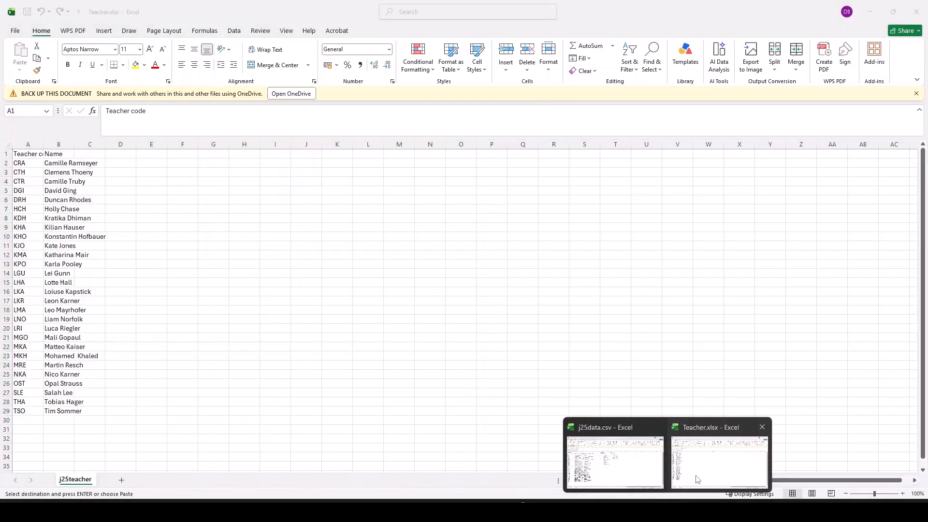
pyautogui.click(121, 480)
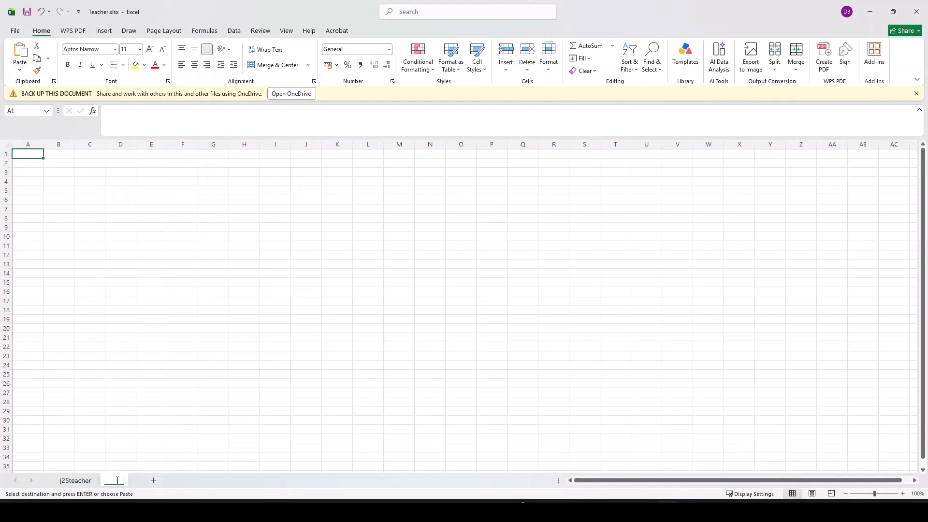
pyautogui.doubleClick(116, 480)
pyautogui.write('Data')
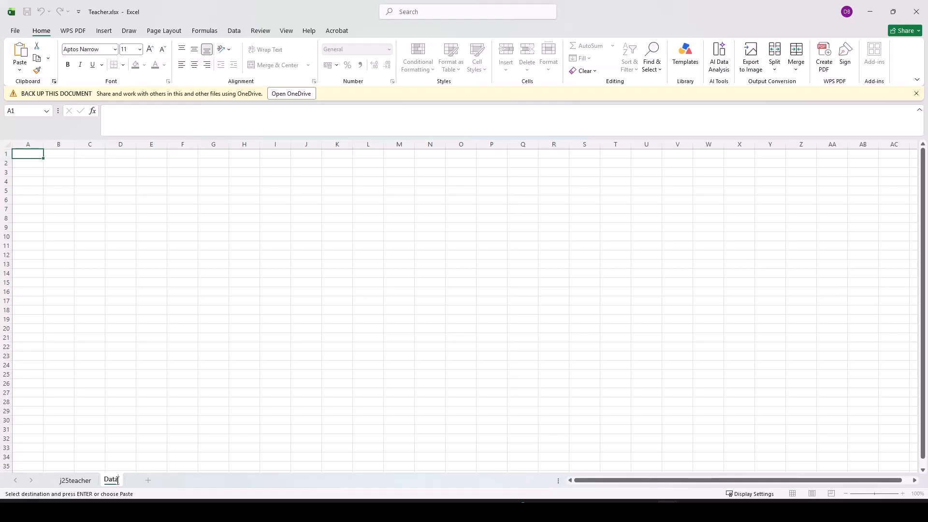
pyautogui.press('Return')
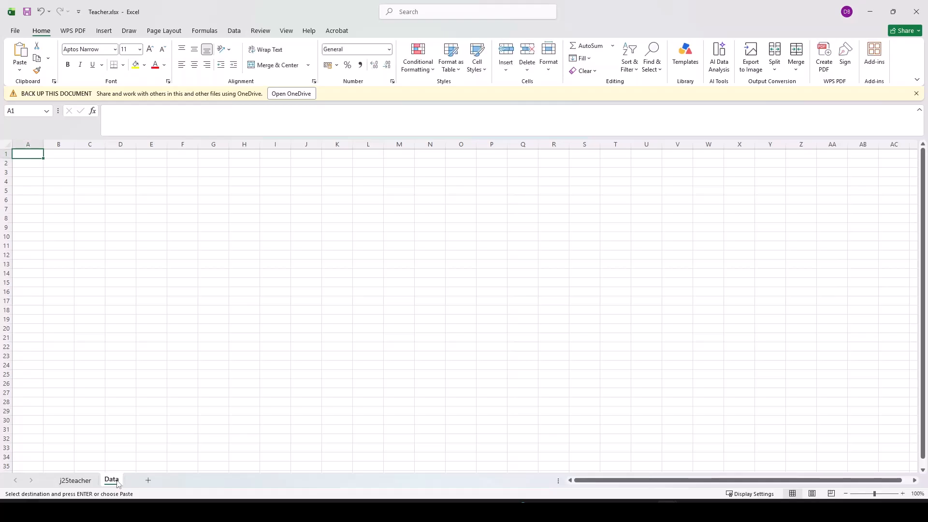
pyautogui.rightClick(30, 154)
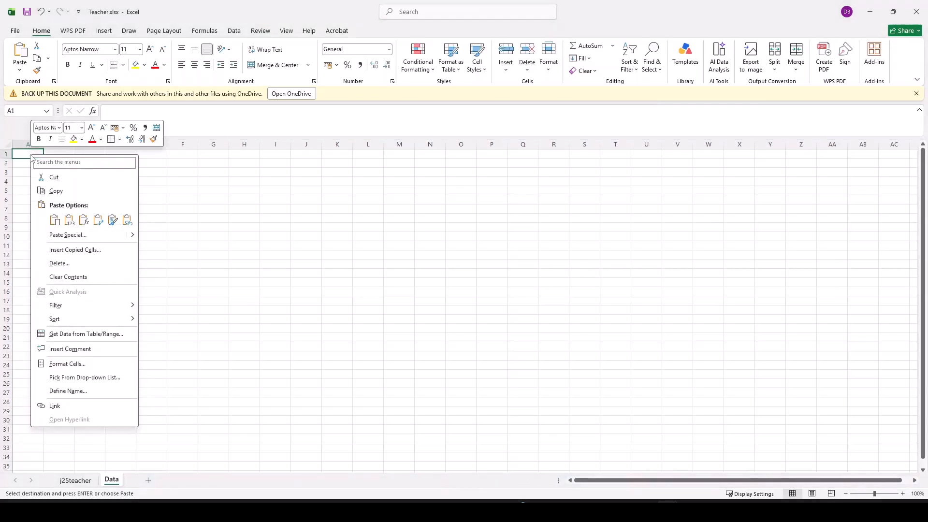
pyautogui.click(69, 221)
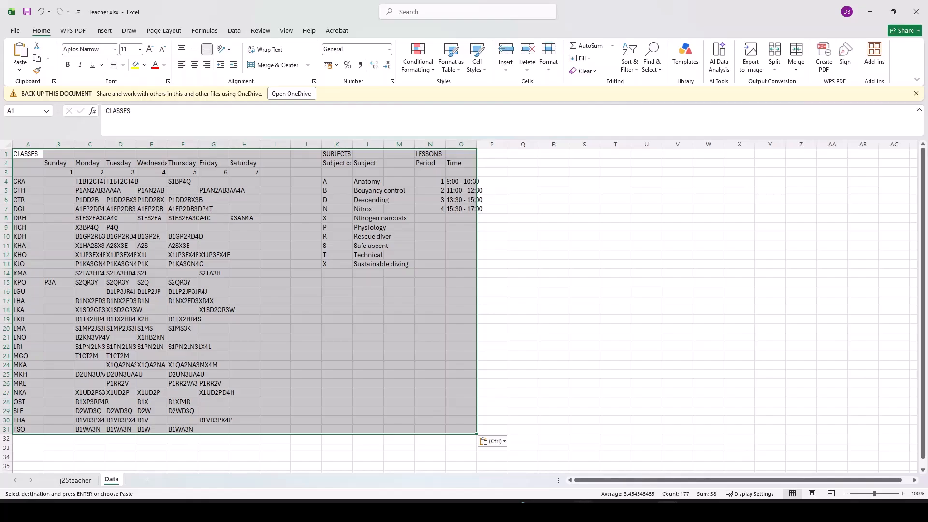
# Step: Check the Finder table layout in 9626_s25_qp_02.pdf, and add another worksheet to Teacher.xlsx in Excel
pyautogui.moveTo(582, 511)
pyautogui.click(739, 457)
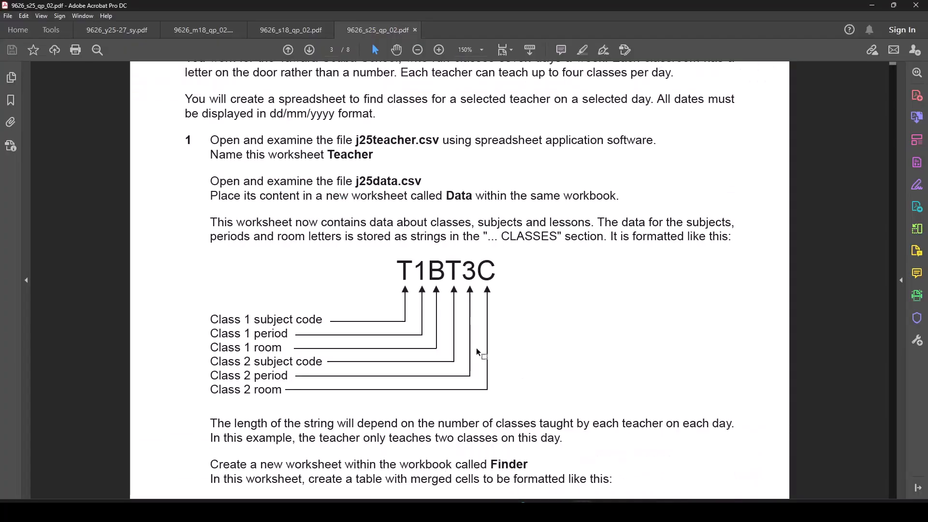
pyautogui.scroll(-5, 477, 352)
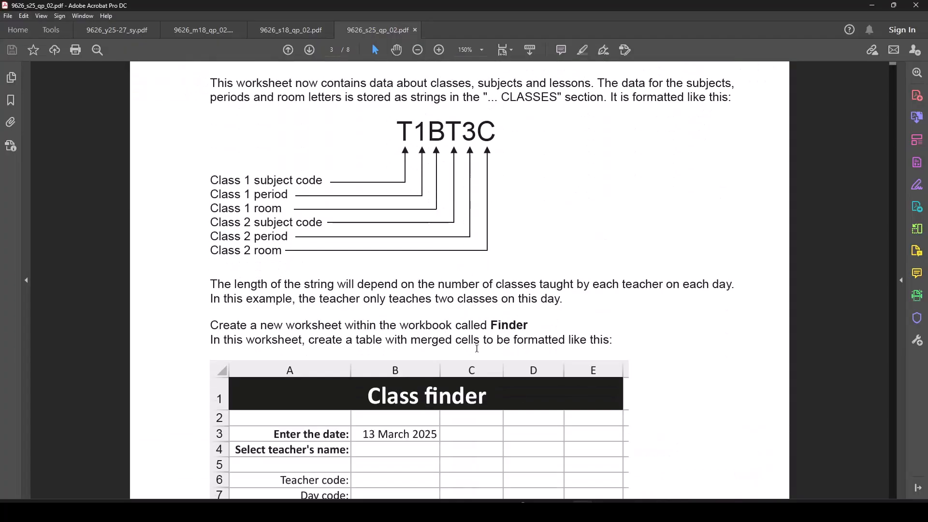
pyautogui.scroll(-1, 477, 348)
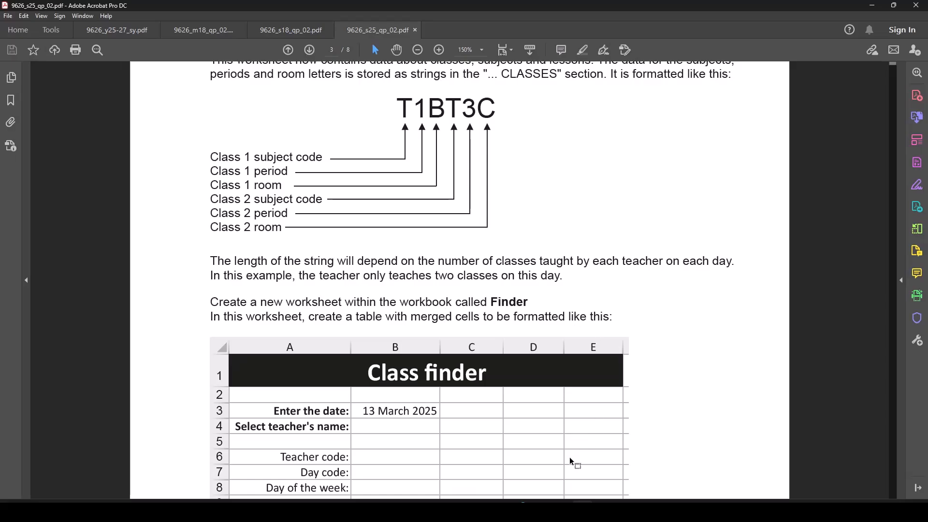
pyautogui.scroll(-3, 583, 441)
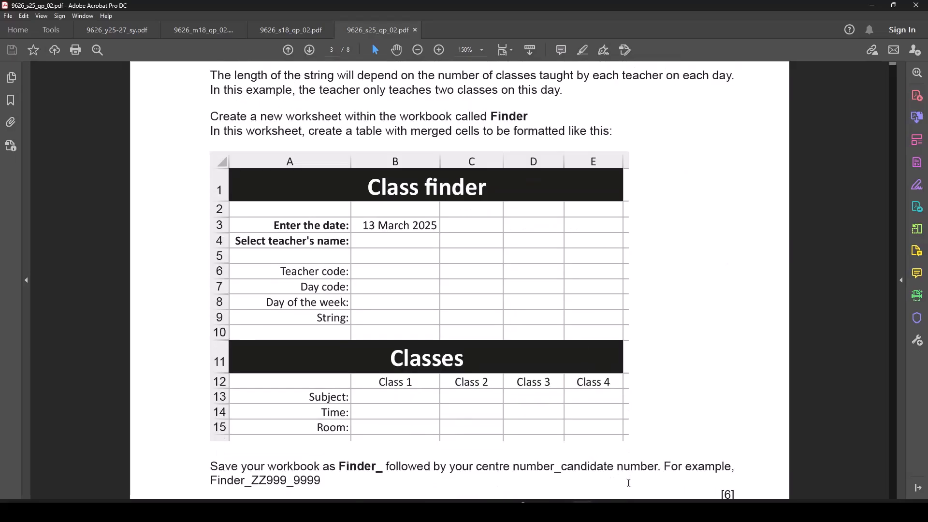
pyautogui.moveTo(646, 512)
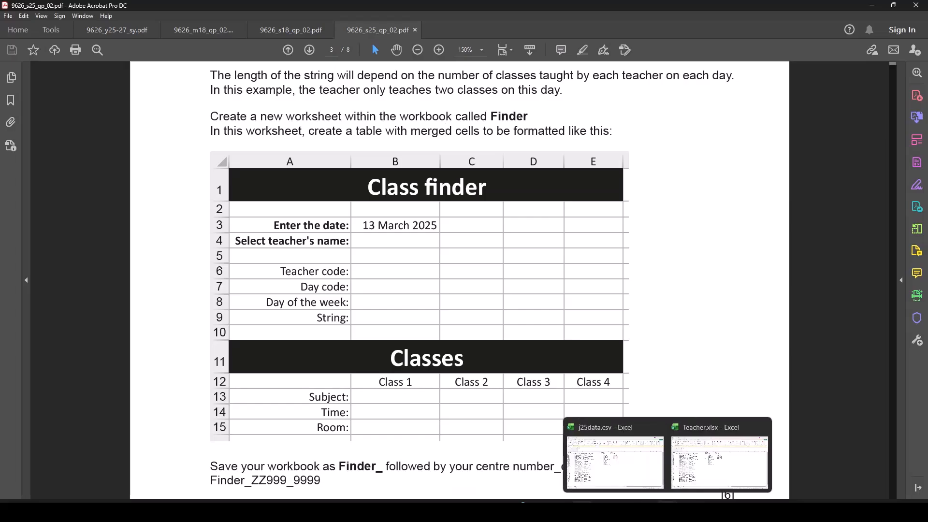
pyautogui.click(720, 463)
pyautogui.hotkey('ctrl', 'v')
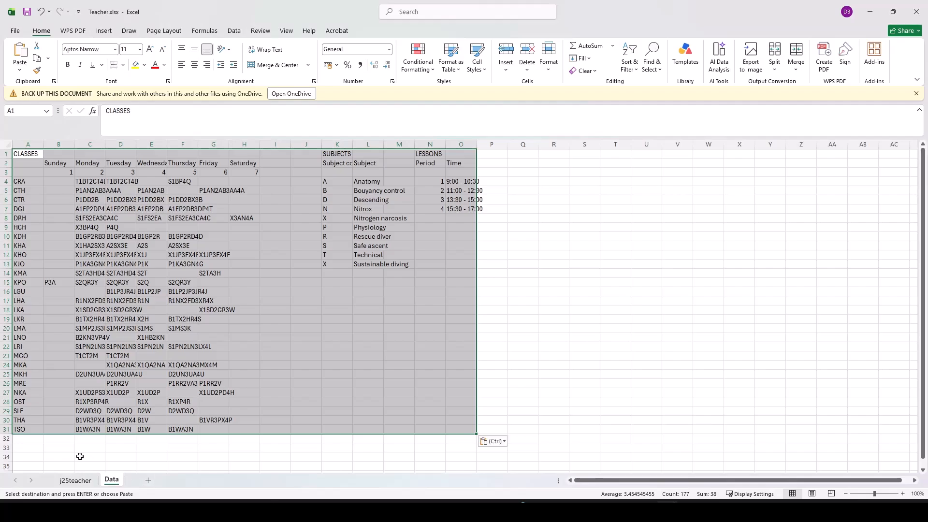
pyautogui.click(147, 482)
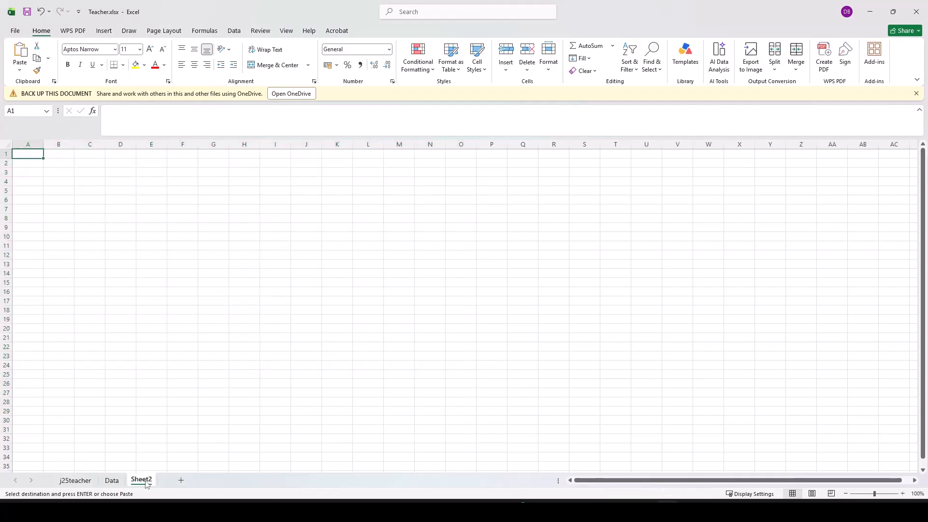
pyautogui.write('Find')
pyautogui.press('BackSpace')
pyautogui.press('BackSpace')
pyautogui.press('BackSpace')
pyautogui.press('BackSpace')
# Step: Rename the new worksheet Sheet2 as Finder
pyautogui.doubleClick(142, 481)
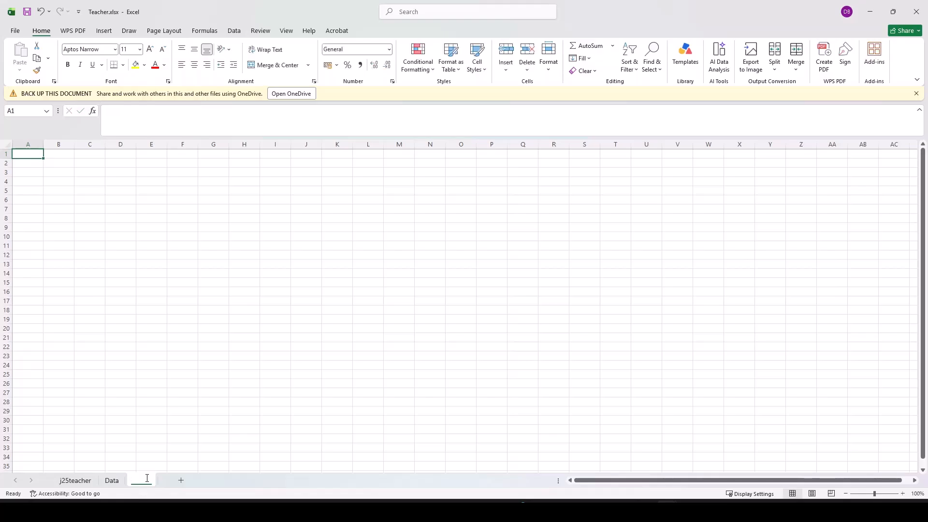
pyautogui.write('Foinde')
pyautogui.press('BackSpace')
pyautogui.press('BackSpace')
pyautogui.press('BackSpace')
pyautogui.press('BackSpace')
pyautogui.press('BackSpace')
pyautogui.write('inder')
pyautogui.press('Return')
# Step: Following the question paper's layout, enter the headings "Class Finder" in A1 and "Classes" in A11 of the Finder sheet
pyautogui.moveTo(582, 508)
pyautogui.click(731, 473)
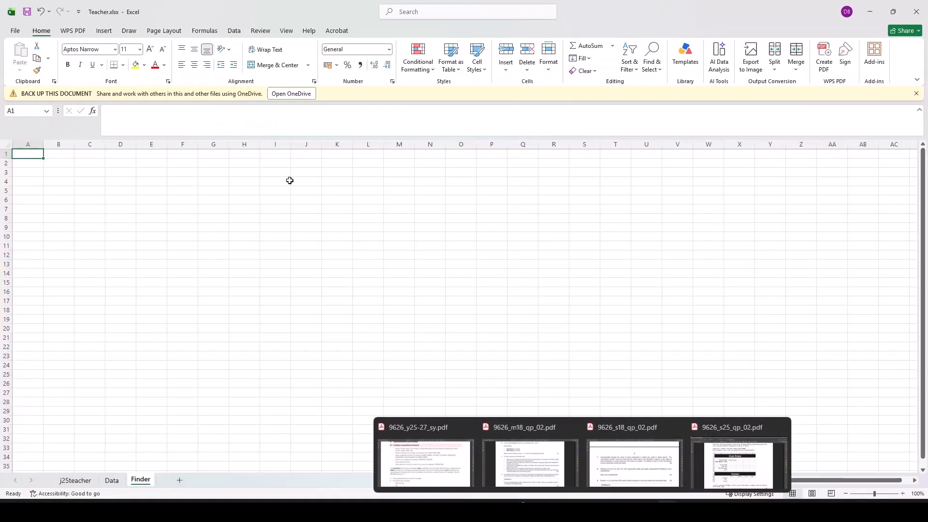
pyautogui.write('C')
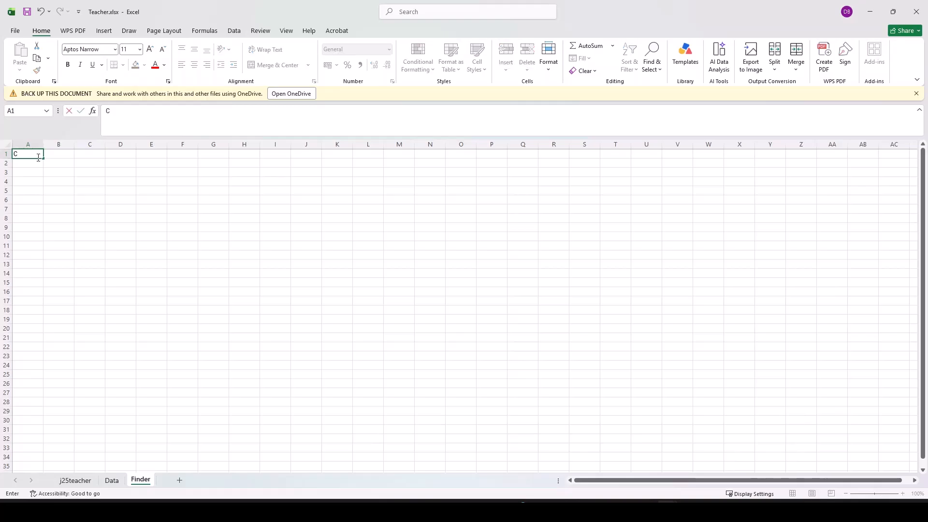
pyautogui.write('lass Finder')
pyautogui.press('Return')
pyautogui.click(22, 249)
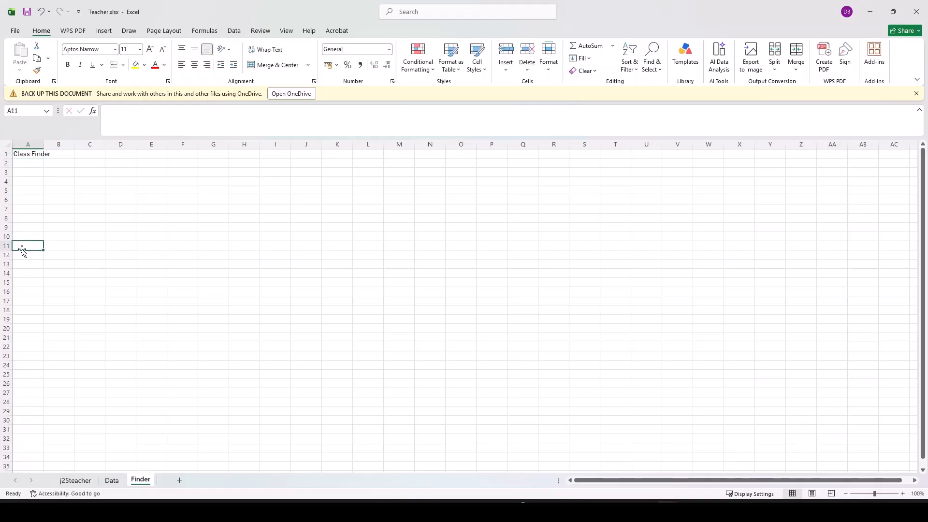
pyautogui.write('F')
pyautogui.write('lasses')
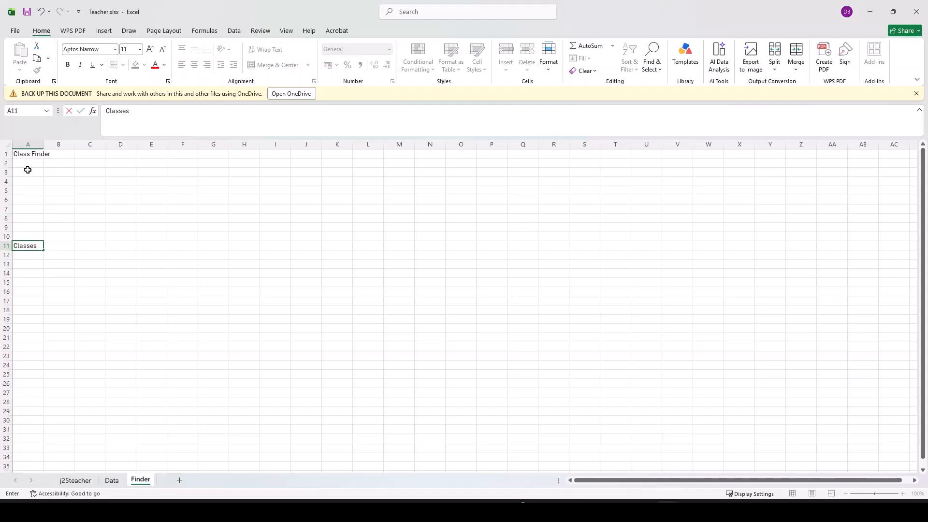
pyautogui.click(28, 152)
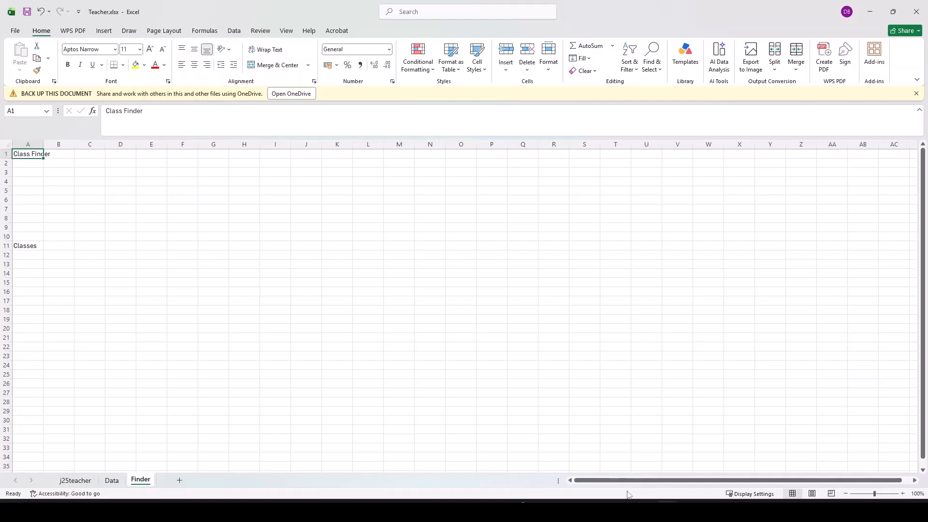
# Step: Merge and center the "Class Finder" heading across A1:E1 and the "Classes" heading across A11:E11 on the Finder sheet
pyautogui.moveTo(583, 513)
pyautogui.moveTo(732, 468)
pyautogui.moveTo(22, 156); pyautogui.dragTo(158, 154)
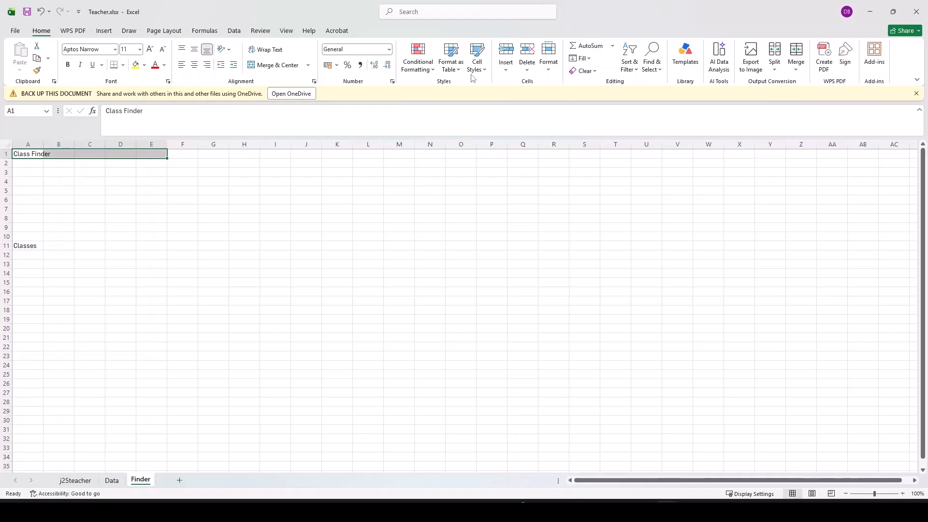
pyautogui.keyDown('ctrl'); pyautogui.moveTo(30, 247); pyautogui.dragTo(139, 247); pyautogui.keyUp('ctrl')
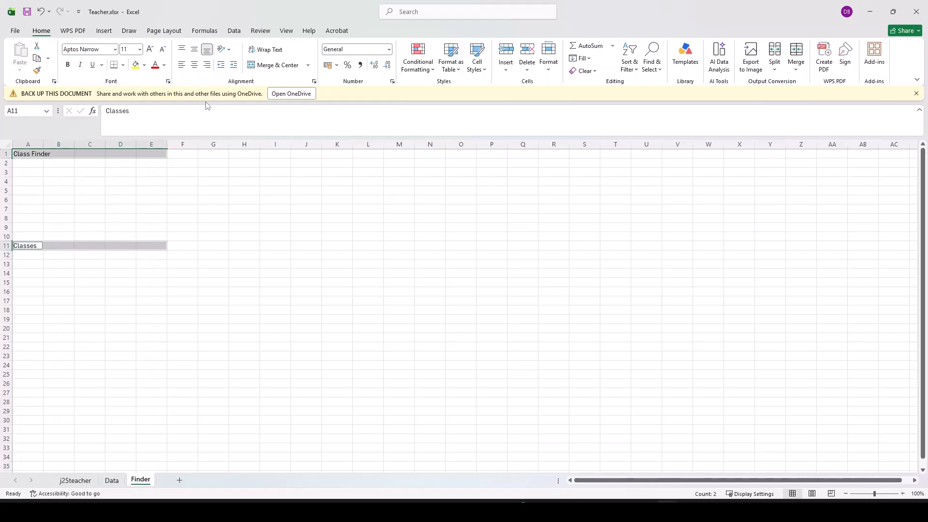
pyautogui.click(271, 66)
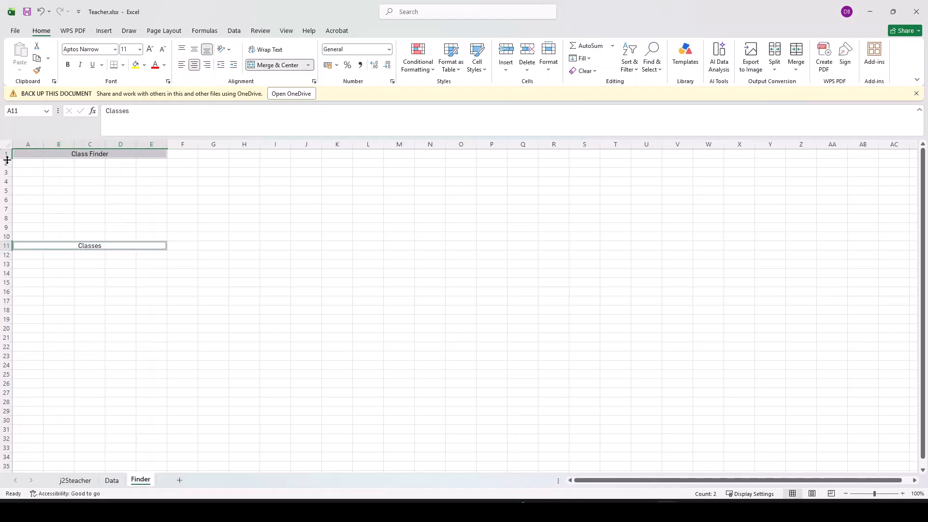
# Step: Increase the heights of rows 1 and 11 to about double and middle-align both headings vertically
pyautogui.moveTo(7, 161); pyautogui.dragTo(10, 170)
pyautogui.moveTo(11, 263); pyautogui.dragTo(11, 272)
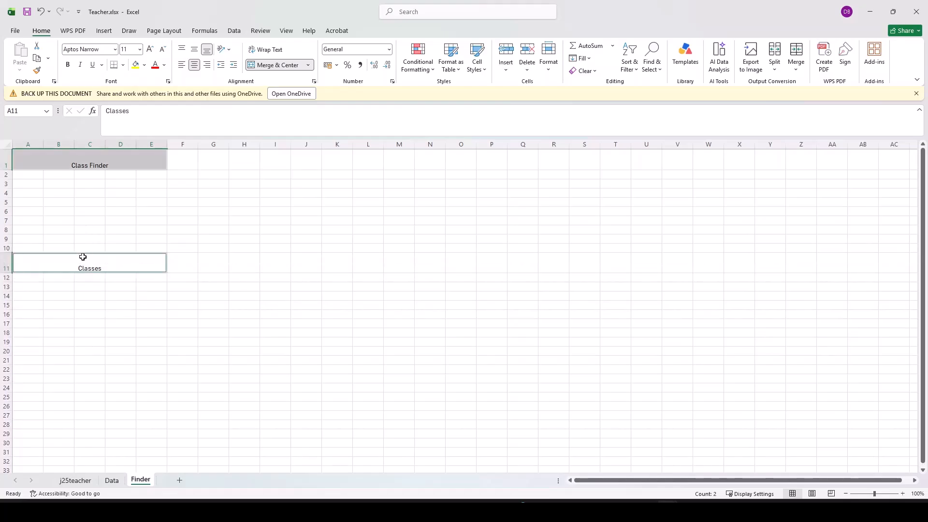
pyautogui.click(195, 49)
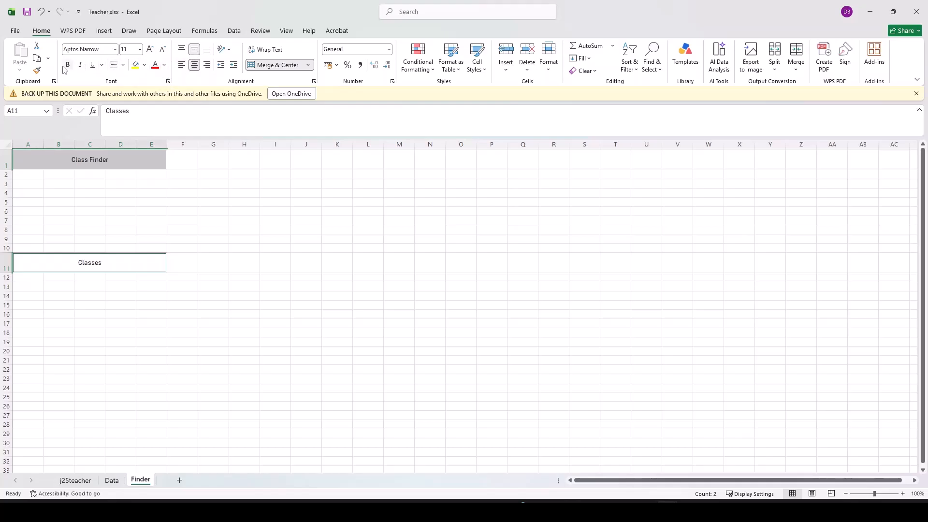
# Step: Make the "Class Finder" and "Classes" headings bold and set their font size to 24
pyautogui.click(68, 65)
pyautogui.click(150, 50)
pyautogui.click(150, 51)
pyautogui.click(150, 50)
pyautogui.click(150, 50)
pyautogui.click(150, 51)
pyautogui.click(149, 50)
pyautogui.click(150, 51)
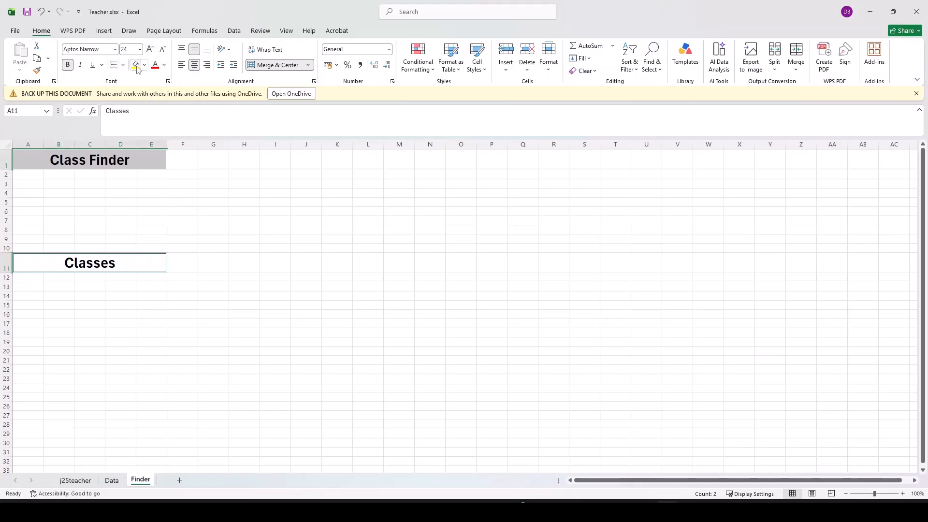
# Step: Give both merged heading cells a black fill and white text
pyautogui.click(144, 65)
pyautogui.click(152, 114)
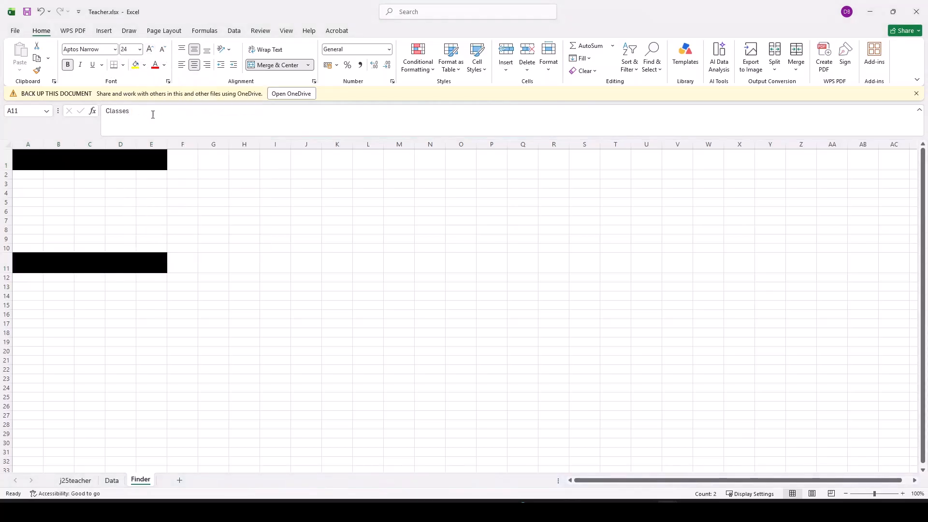
pyautogui.click(165, 65)
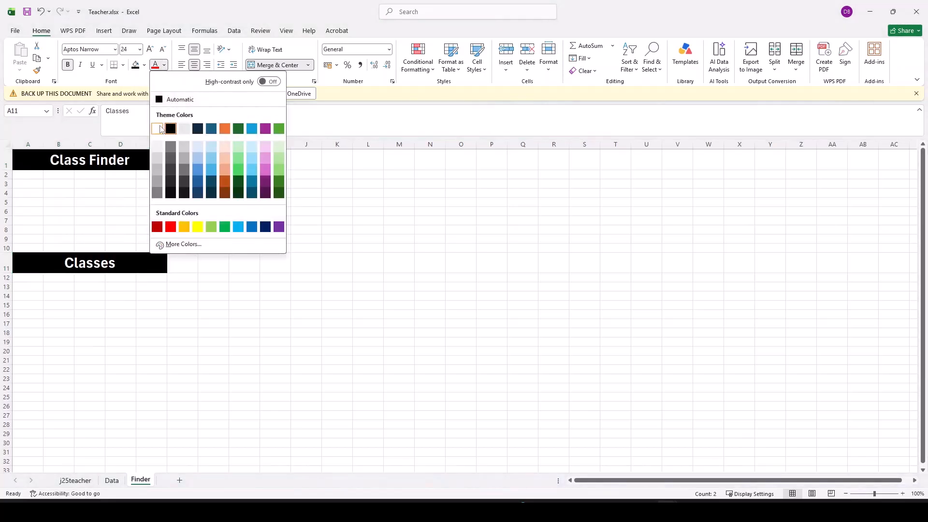
pyautogui.click(158, 129)
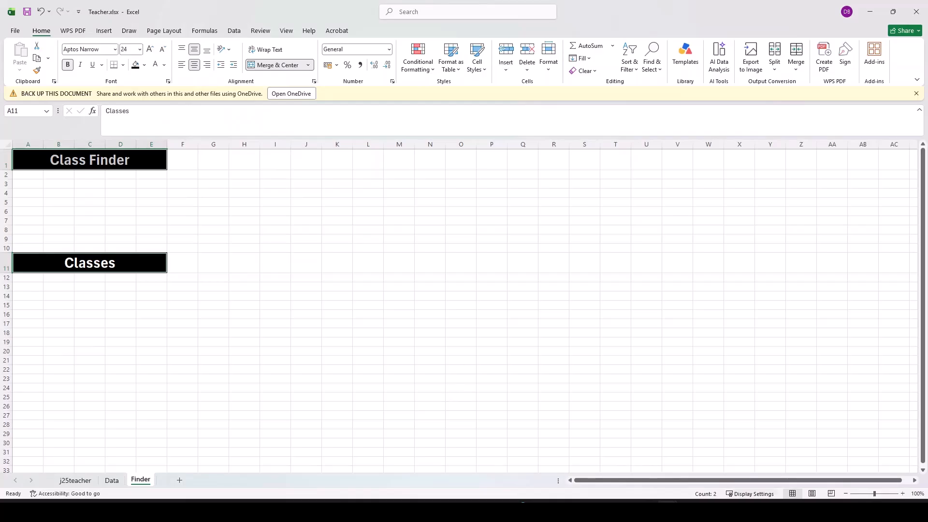
# Step: Check the layout in 9626_s25_qp_02.pdf, and in Teacher.xlsx enter "Enter the date:" in A3 and "Select teacher's name:" in A4
pyautogui.hotkey('alt', 'Tab')
pyautogui.scroll(-1, 485, 323)
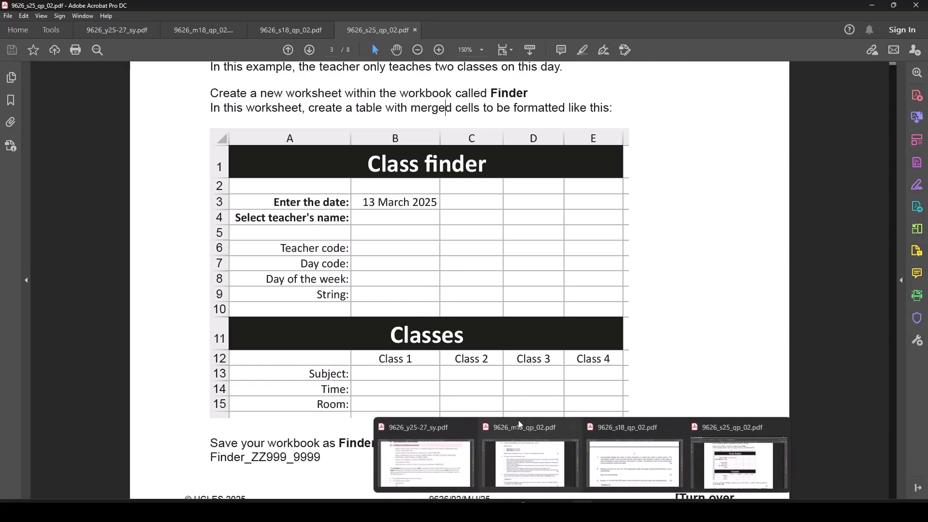
pyautogui.click(667, 512)
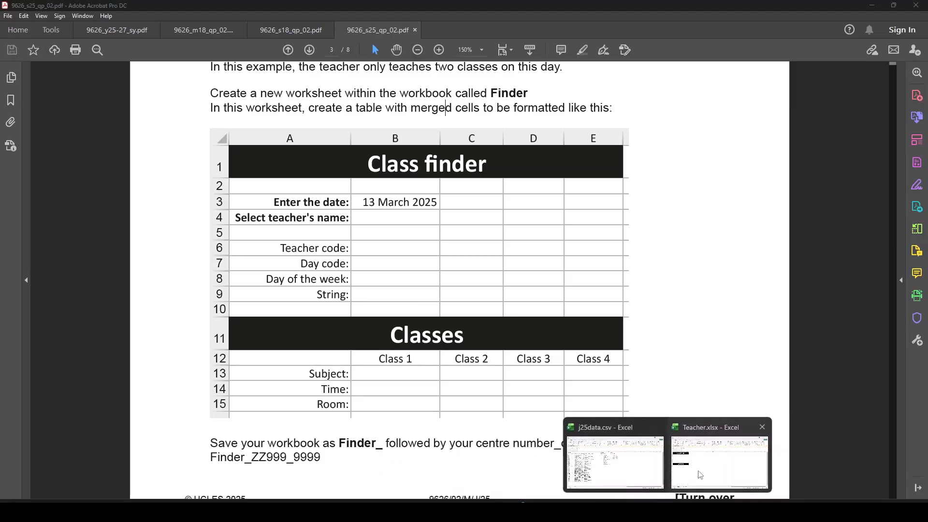
pyautogui.click(719, 462)
pyautogui.click(35, 174)
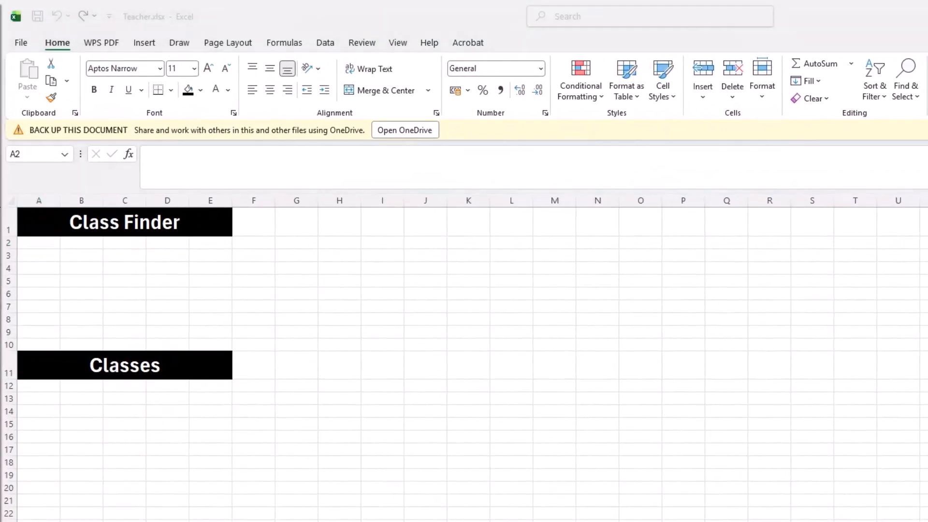
pyautogui.click(38, 241)
pyautogui.click(48, 258)
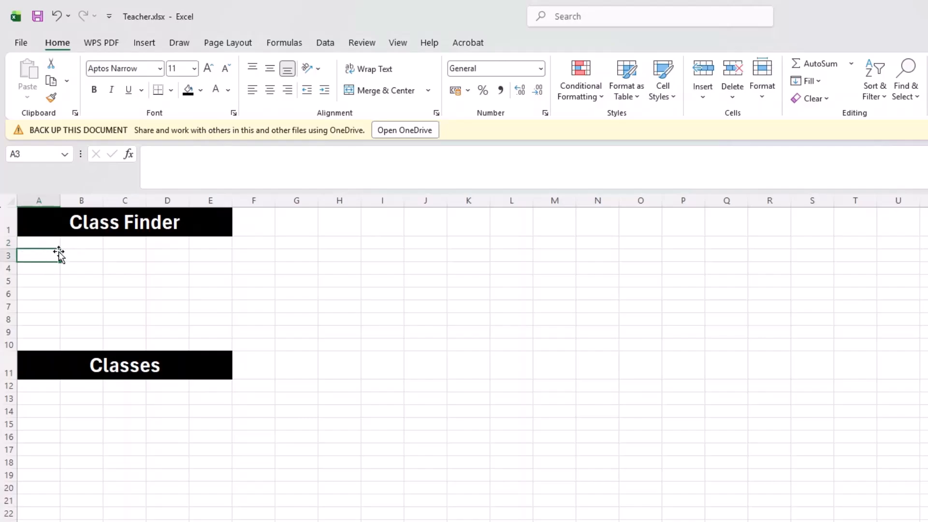
pyautogui.write('Enter the date')
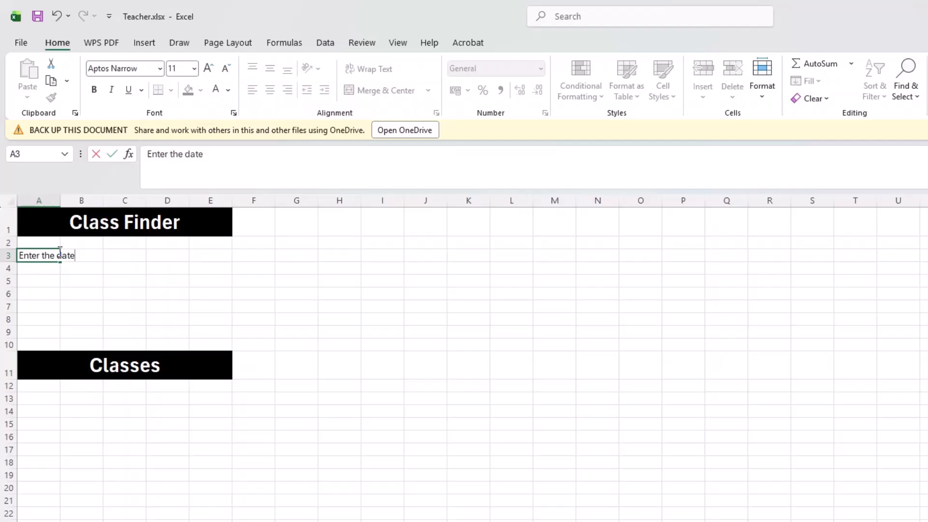
pyautogui.write(':')
pyautogui.press('Return')
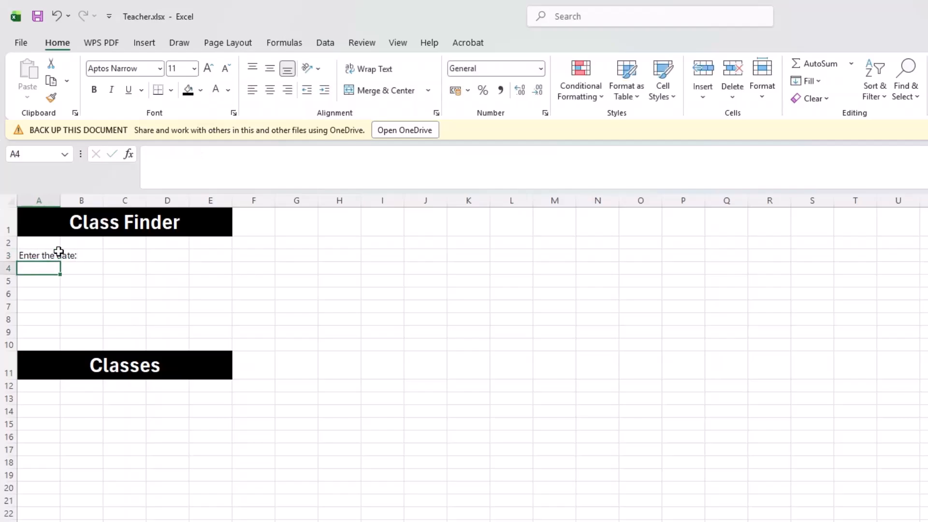
pyautogui.write("Select teacher's name:")
pyautogui.press('Return')
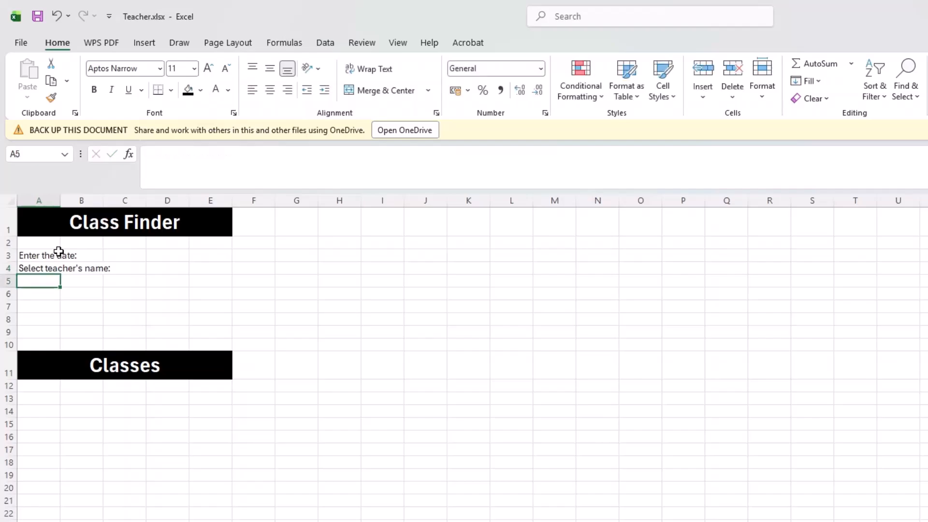
# Step: Enter the labels "Teacher code:" in A6 and "Day code:" in A7 of the Finder sheet
pyautogui.press('Return')
pyautogui.write('Teac')
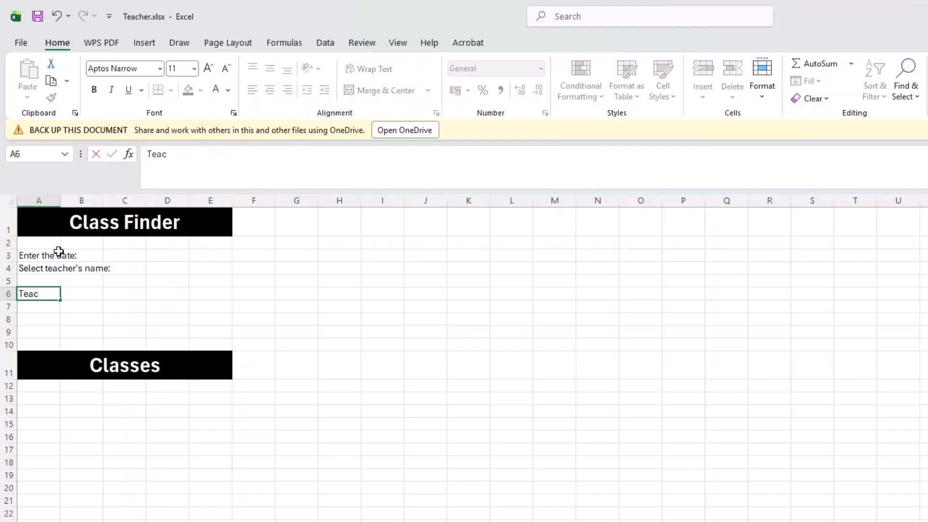
pyautogui.write('her code:')
pyautogui.press('Return')
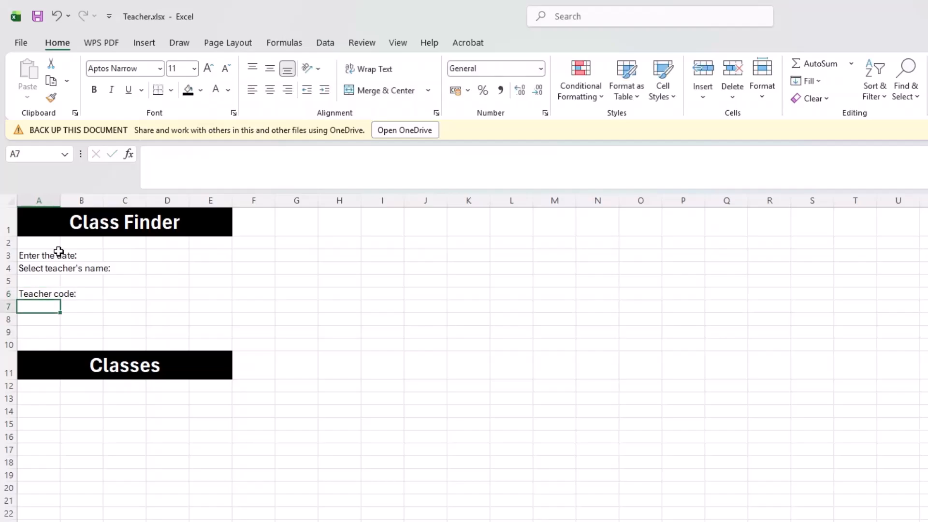
pyautogui.write('Day code')
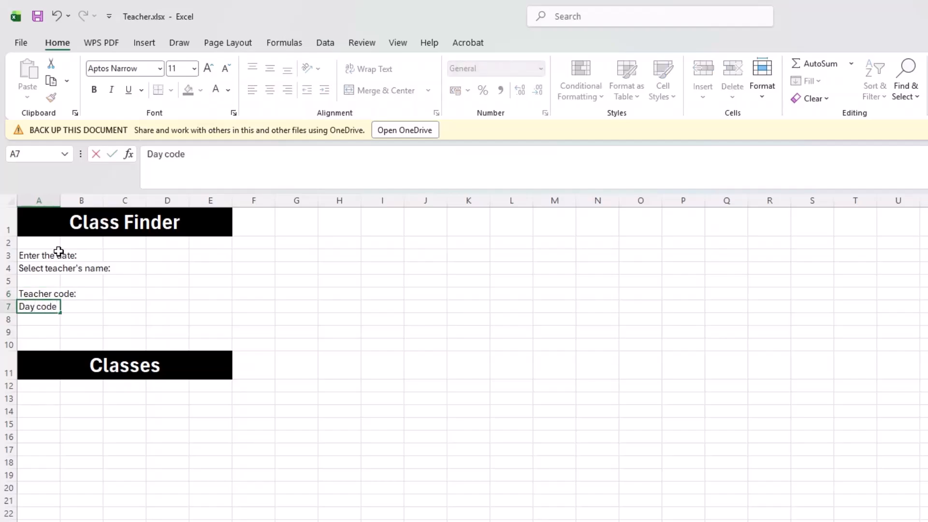
pyautogui.press('Return')
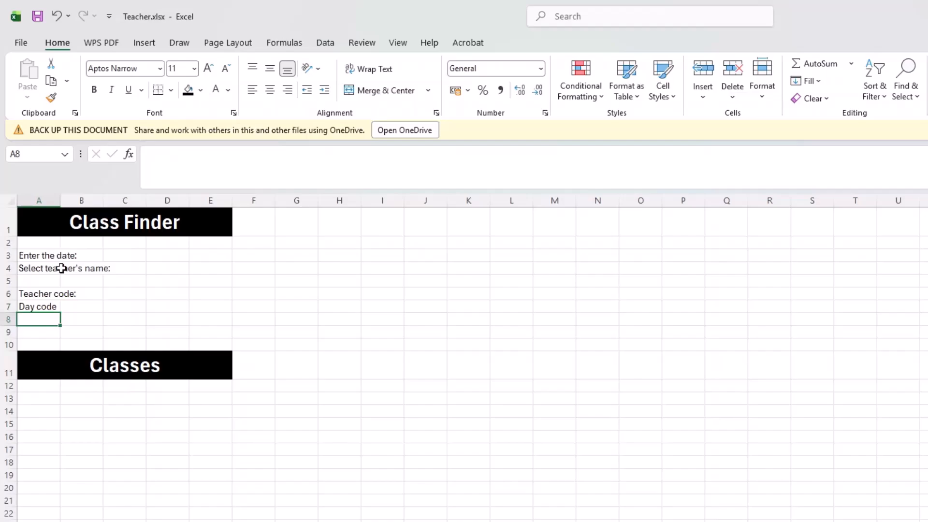
pyautogui.click(41, 307)
pyautogui.click(250, 153)
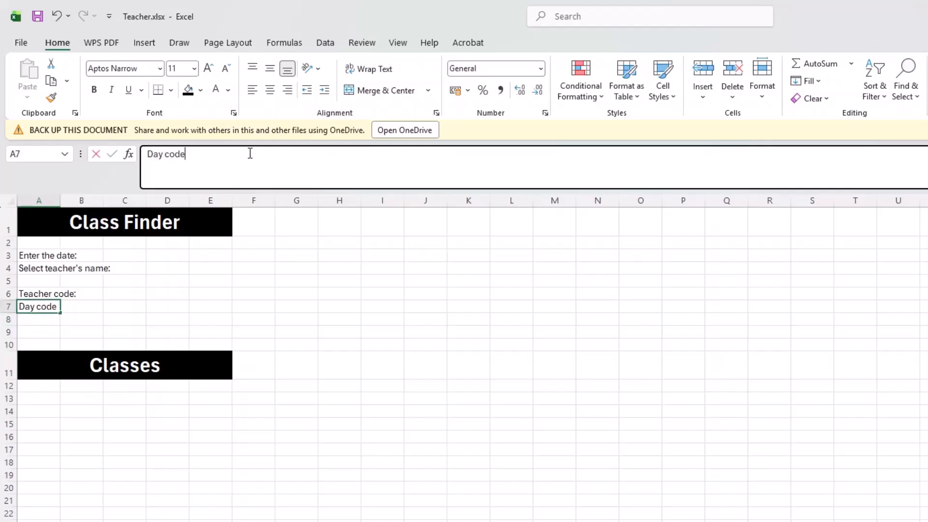
pyautogui.write(':')
pyautogui.press('Return')
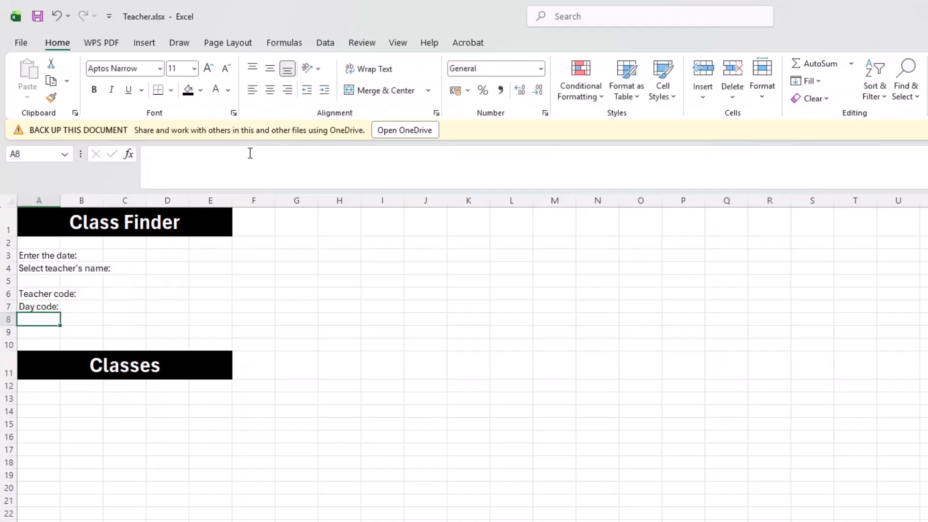
# Step: Enter the label "Day of the week:" in A8 of the Finder sheet
pyautogui.write('Day of')
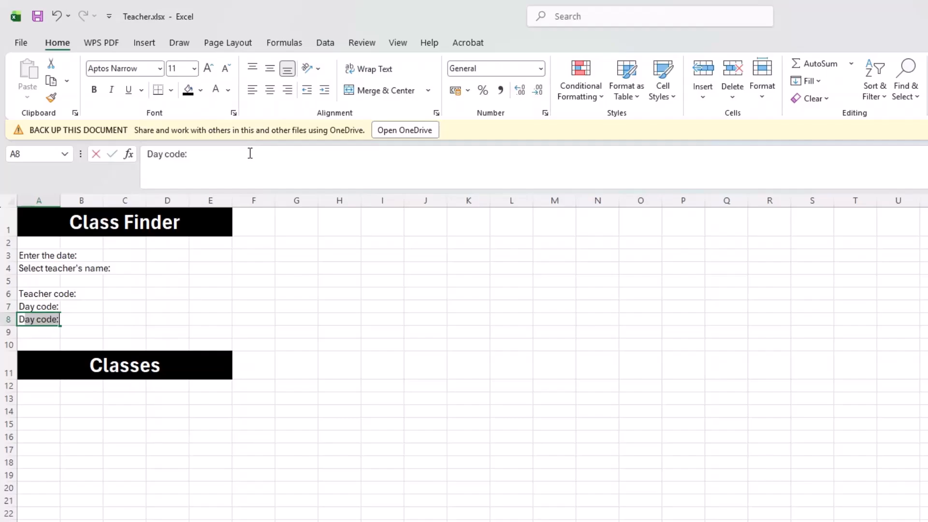
pyautogui.write(' the w')
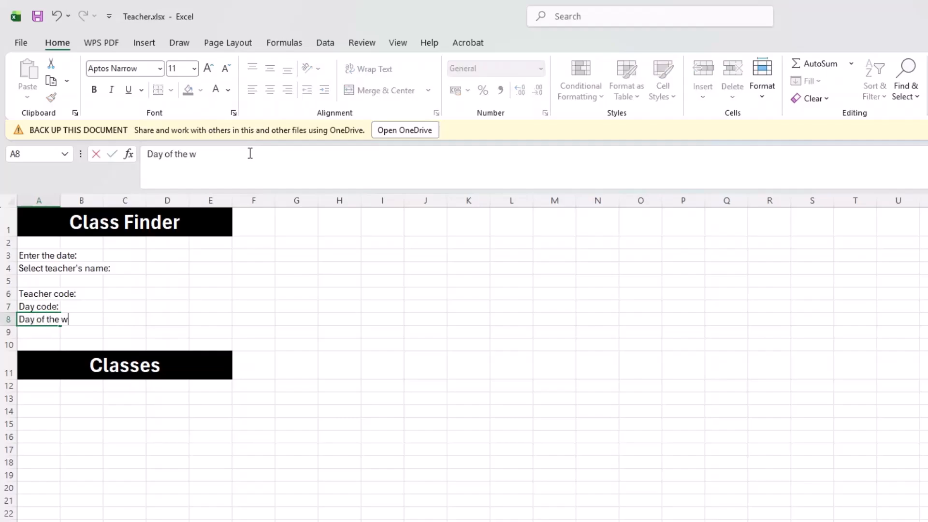
pyautogui.write('eek:')
pyautogui.press('Return')
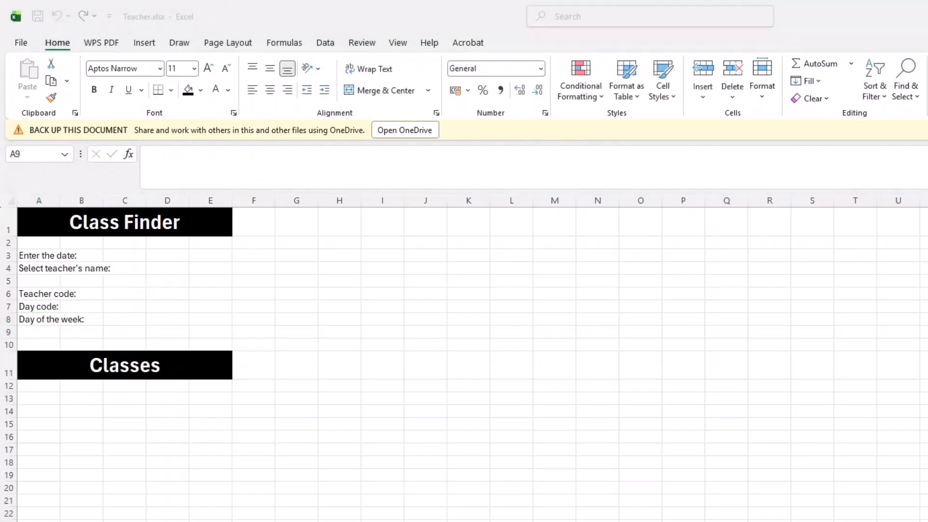
# Step: Compare the row labels in A3:A4 and A6:A9 of the Finder sheet with the table layout in 9626_s25_qp_02.pdf
pyautogui.hotkey('alt', 'Tab')
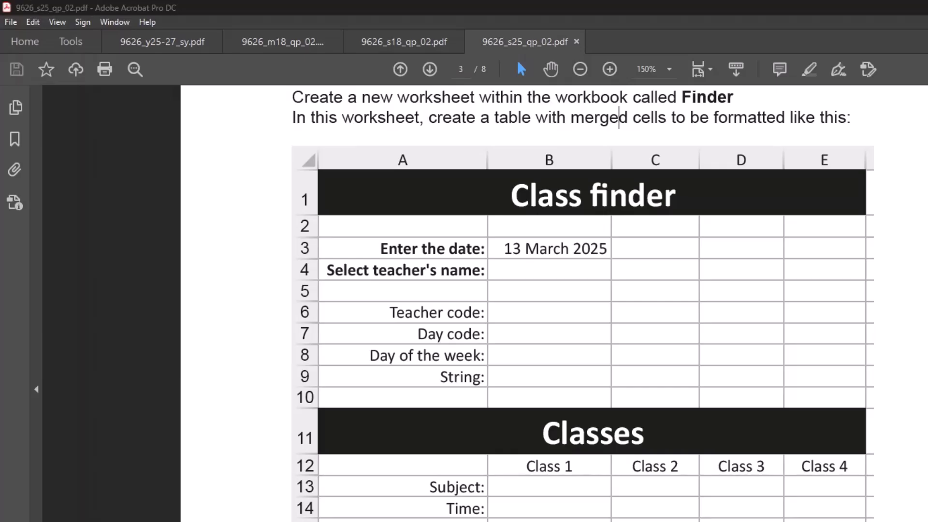
pyautogui.hotkey('alt', 'Tab')
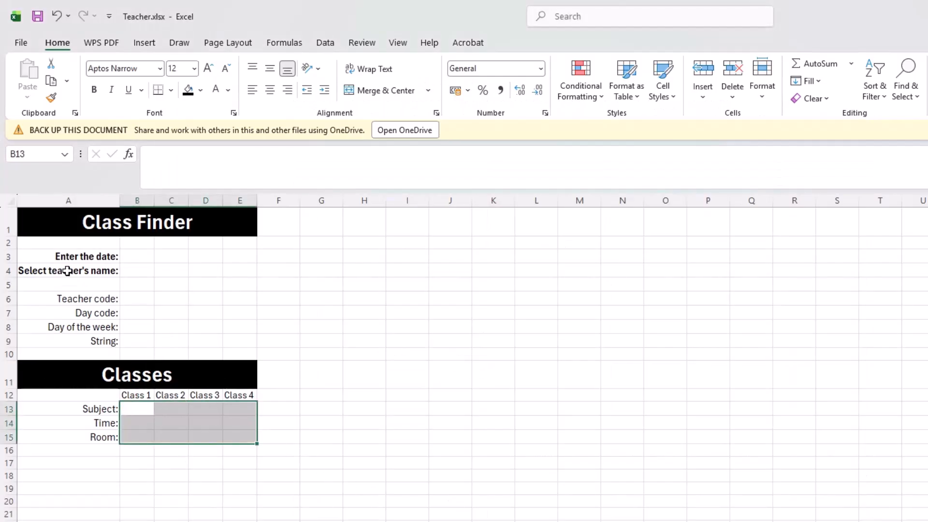
pyautogui.moveTo(76, 257); pyautogui.dragTo(76, 266)
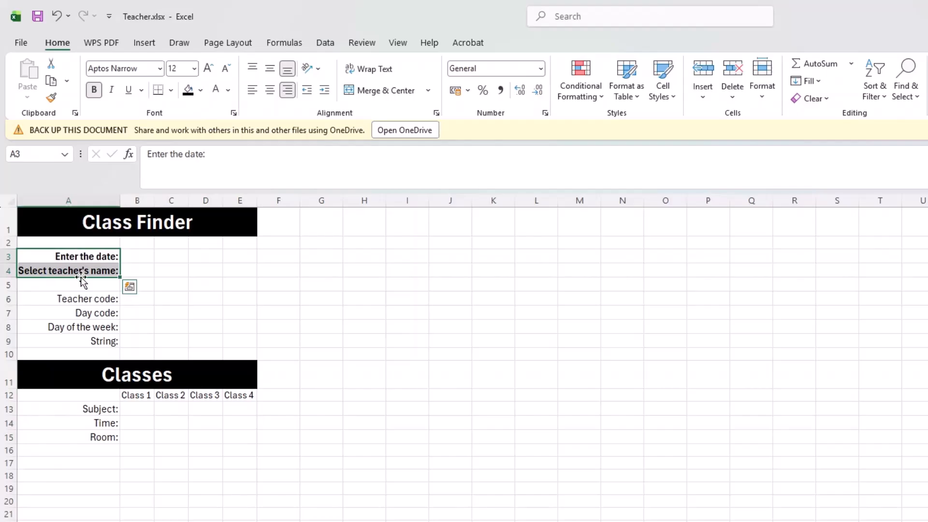
pyautogui.moveTo(77, 297); pyautogui.dragTo(80, 341)
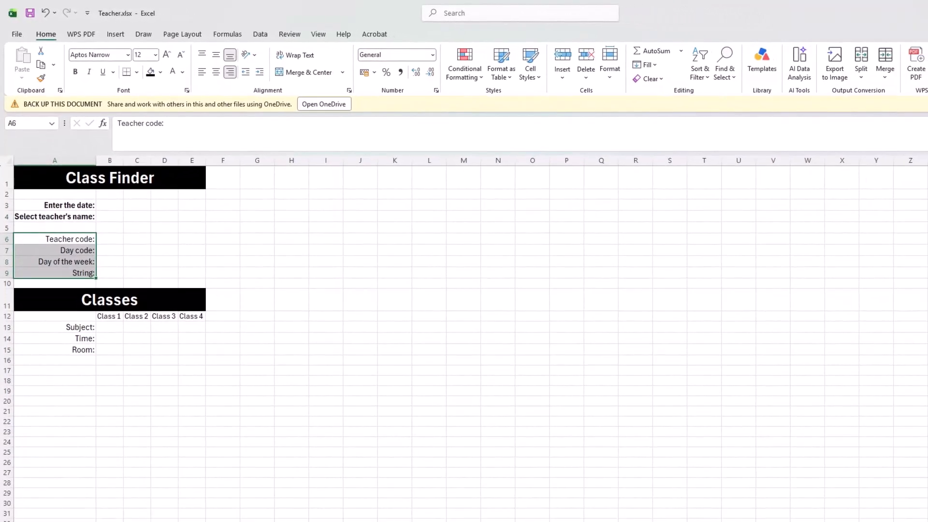
# Step: Check the required file name in 9626_s25_qp_02.pdf, and save Teacher.xlsx in Excel as a new workbook named Finder_GH00_1000.xlsx
pyautogui.hotkey('alt', 'Tab')
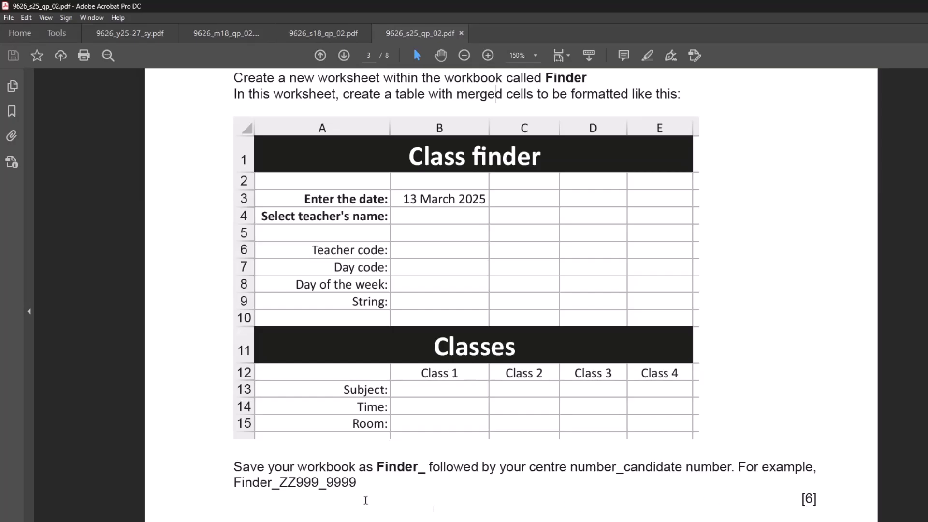
pyautogui.click(730, 521)
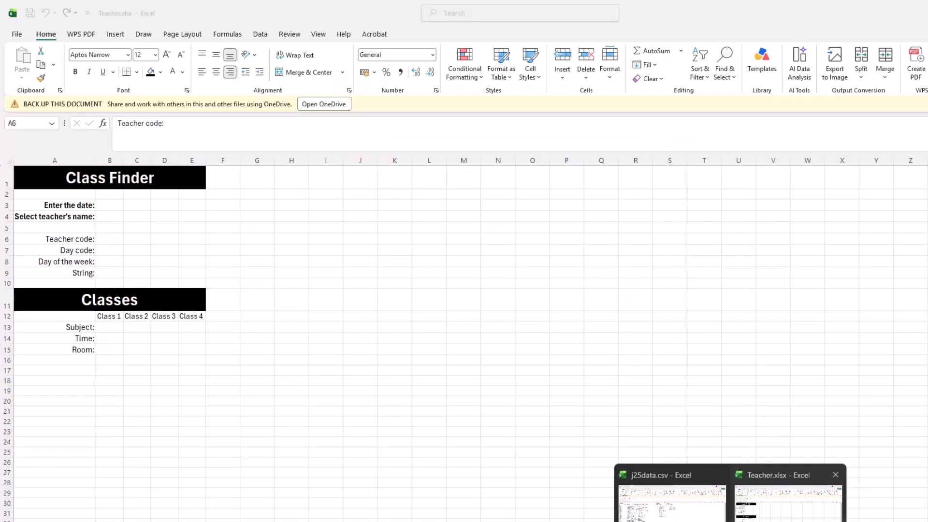
pyautogui.click(790, 505)
pyautogui.click(16, 34)
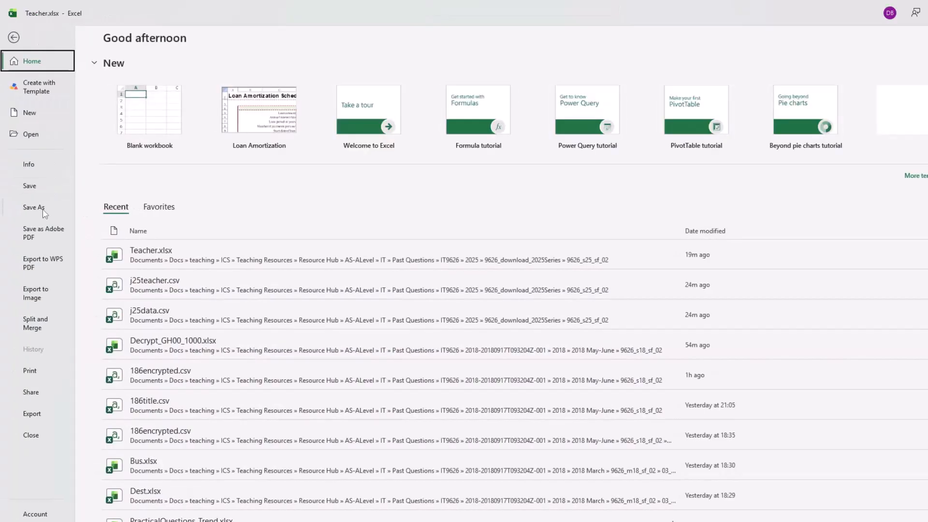
pyautogui.press('Return')
pyautogui.click(140, 281)
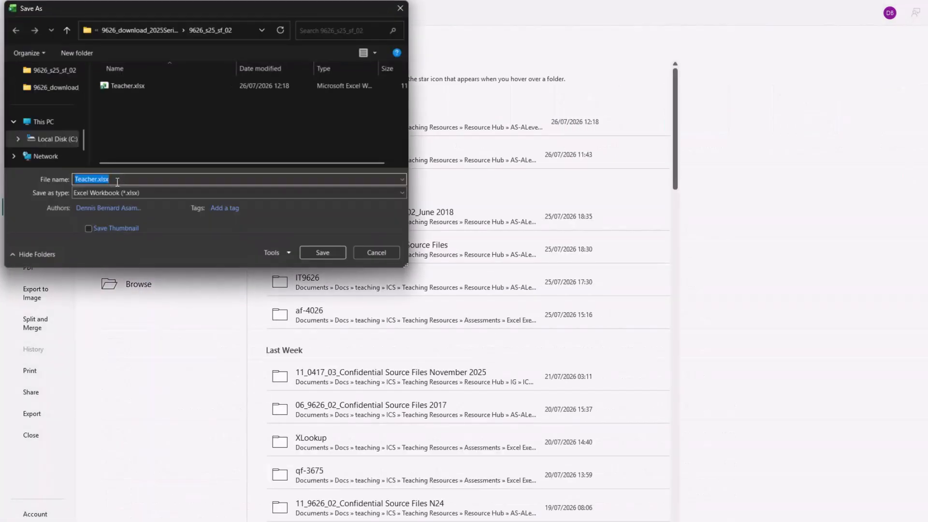
pyautogui.write('Finder')
pyautogui.click(318, 254)
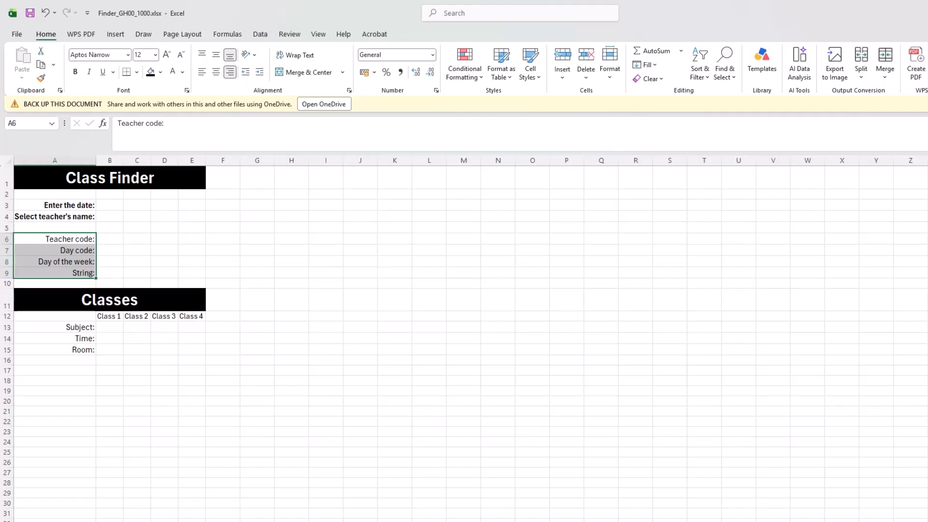
# Step: Read question 2 in 9626_s25_qp_02.pdf, and enter the date 13/03/2025 in B3 of the Finder sheet in Excel
pyautogui.hotkey('alt', 'Tab')
pyautogui.scroll(-10, 435, 386)
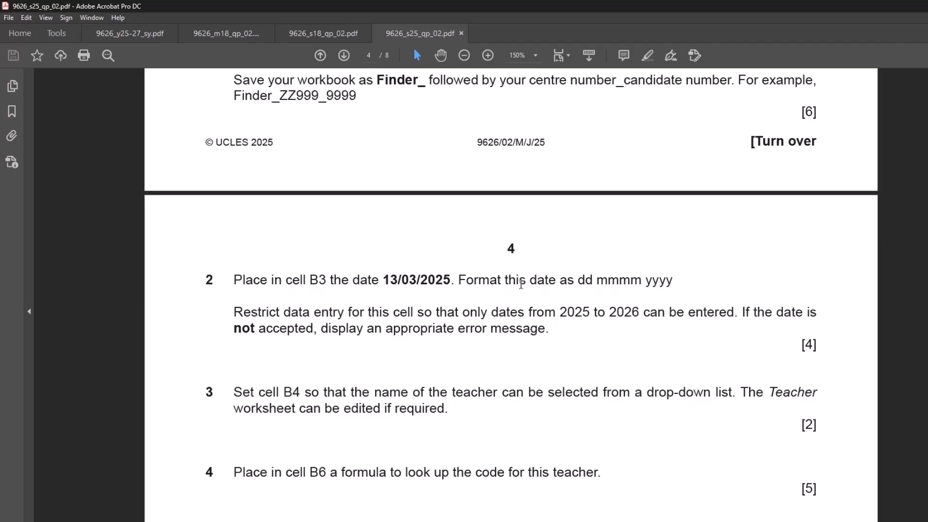
pyautogui.click(730, 521)
pyautogui.click(767, 511)
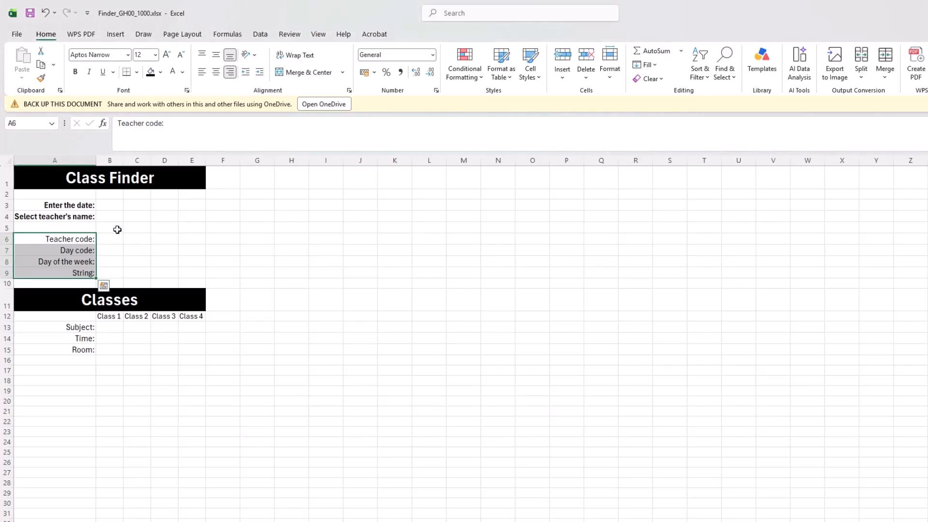
pyautogui.click(114, 207)
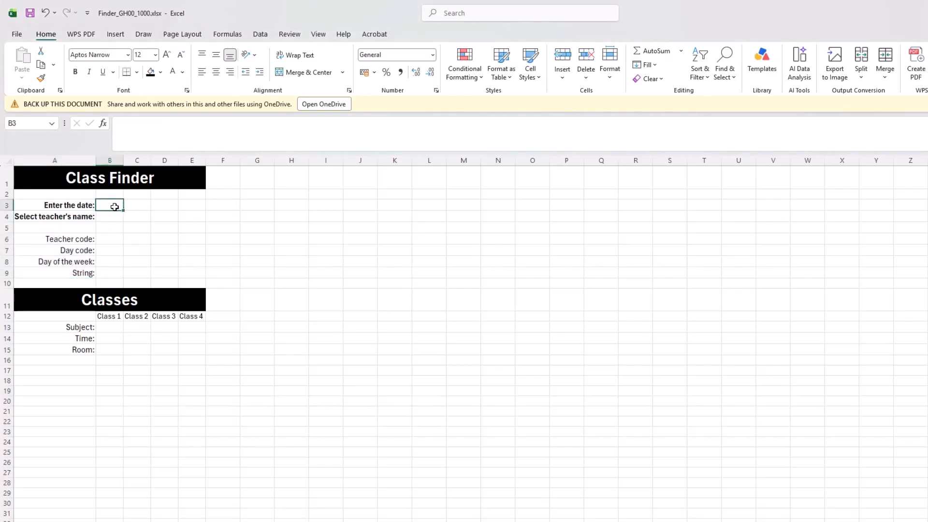
pyautogui.write('13')
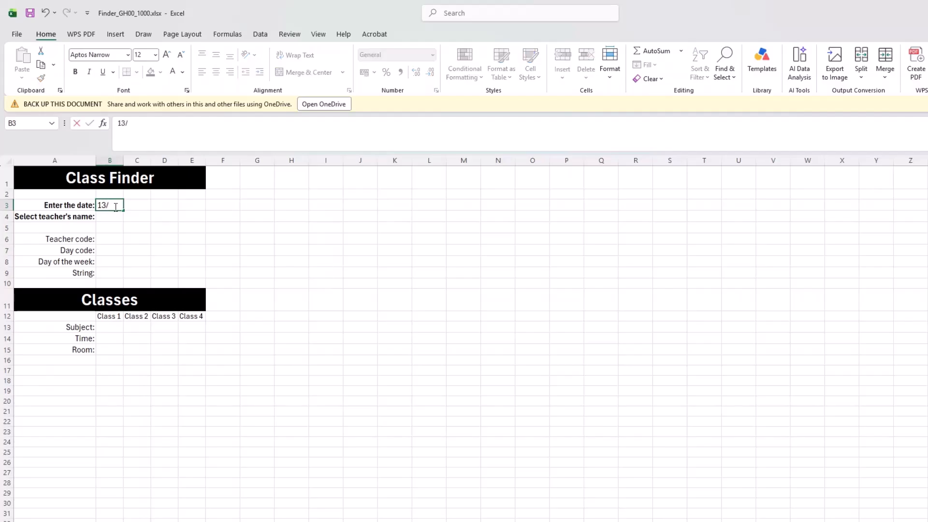
pyautogui.write('/03')
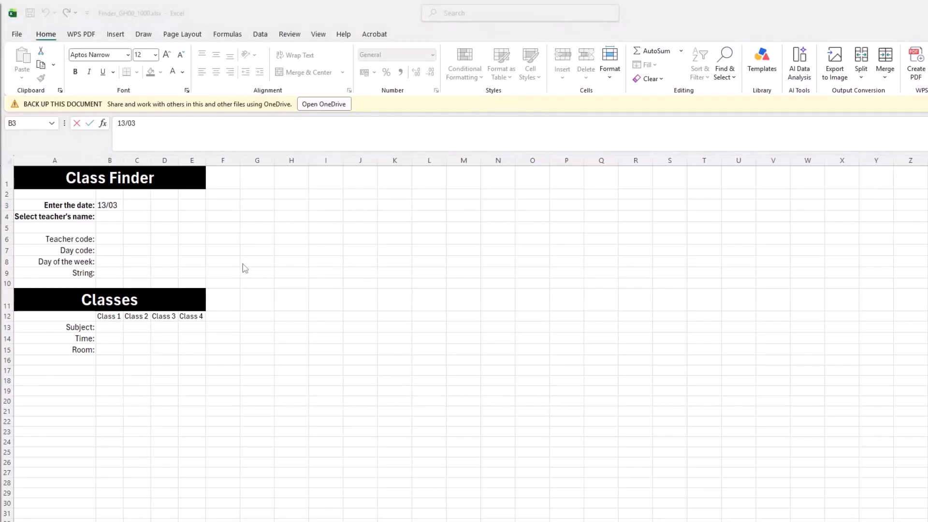
pyautogui.click(115, 207)
pyautogui.write('/2025')
pyautogui.press('Return')
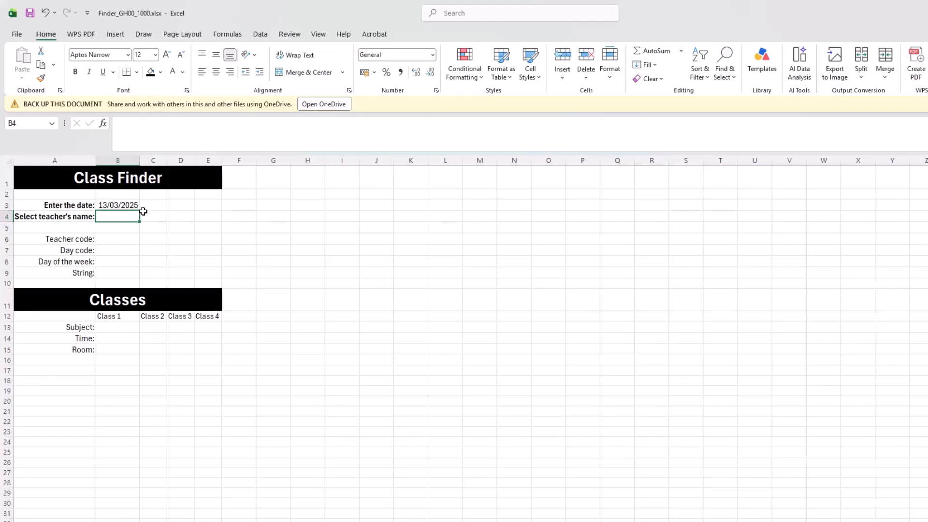
# Step: Format the date in B3 with the long date type "14 March 2012" to match dd mmmm yyyy
pyautogui.click(112, 205)
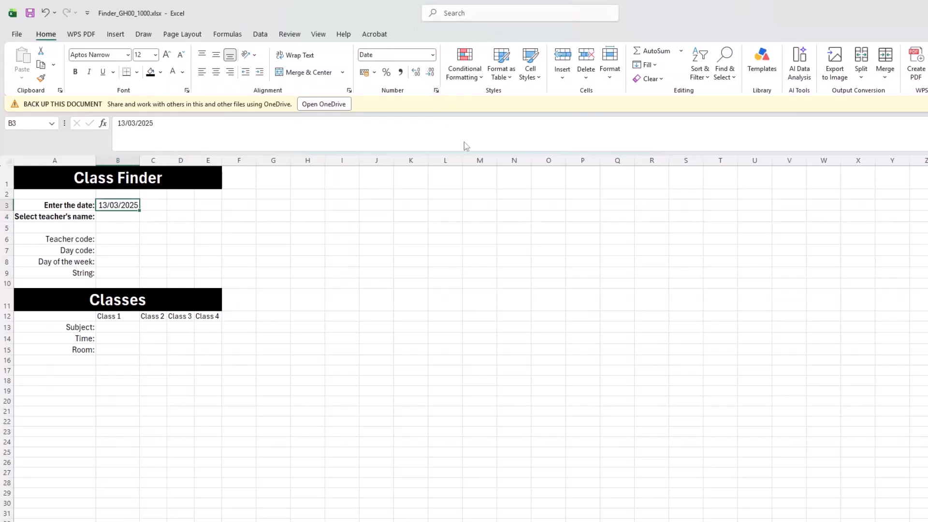
pyautogui.hotkey('ctrl', '1')
pyautogui.click(528, 315)
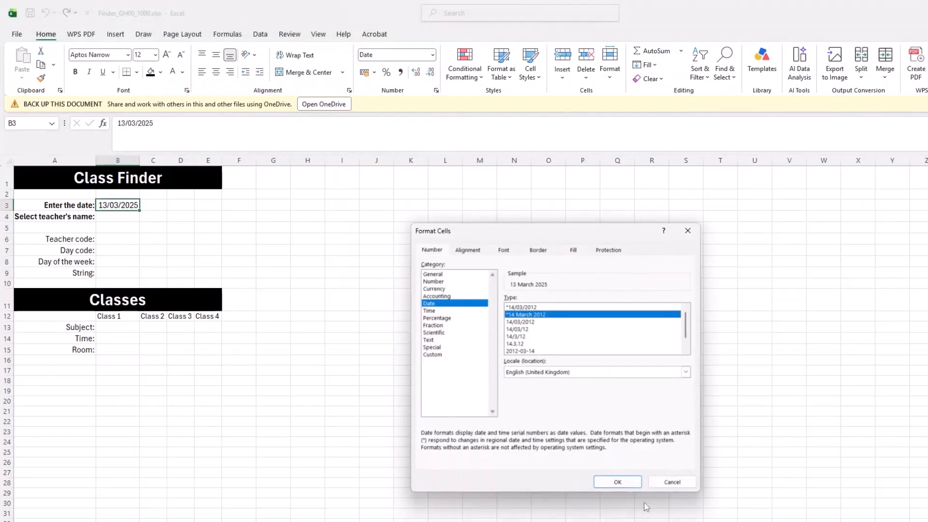
pyautogui.click(626, 483)
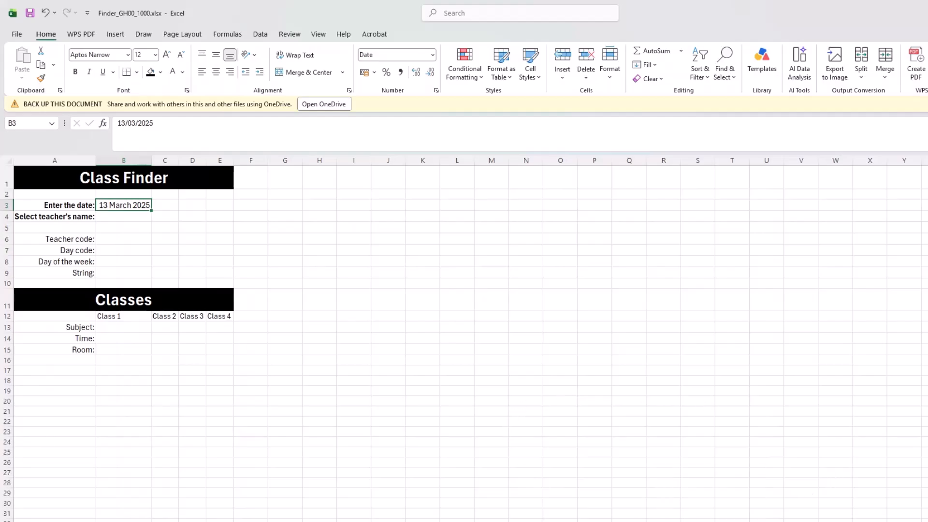
# Step: Check the allowed date range for B3 in question 2 of 9626_s25_qp_02.pdf, and return to Finder_GH00_1000.xlsx in Excel
pyautogui.hotkey('alt', 'Tab')
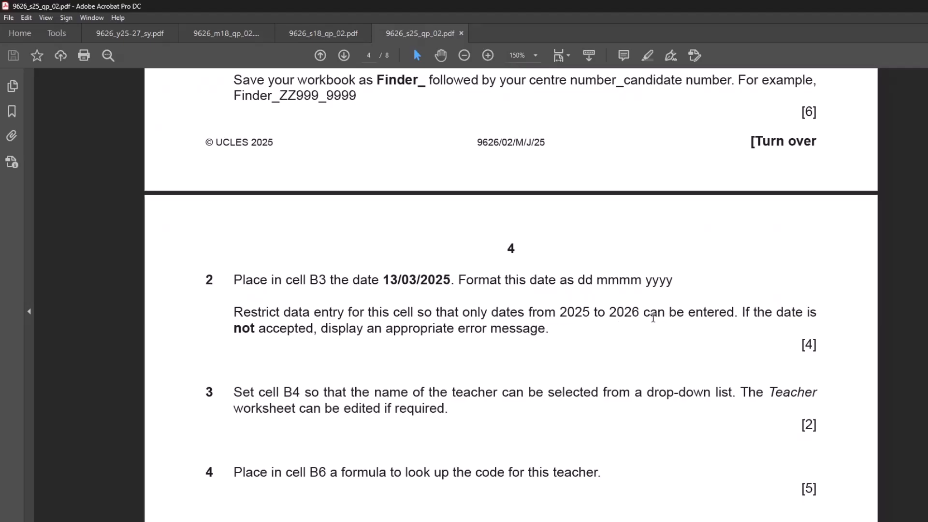
pyautogui.moveTo(560, 312); pyautogui.dragTo(639, 312)
pyautogui.click(590, 313)
pyautogui.moveTo(560, 312); pyautogui.dragTo(641, 317)
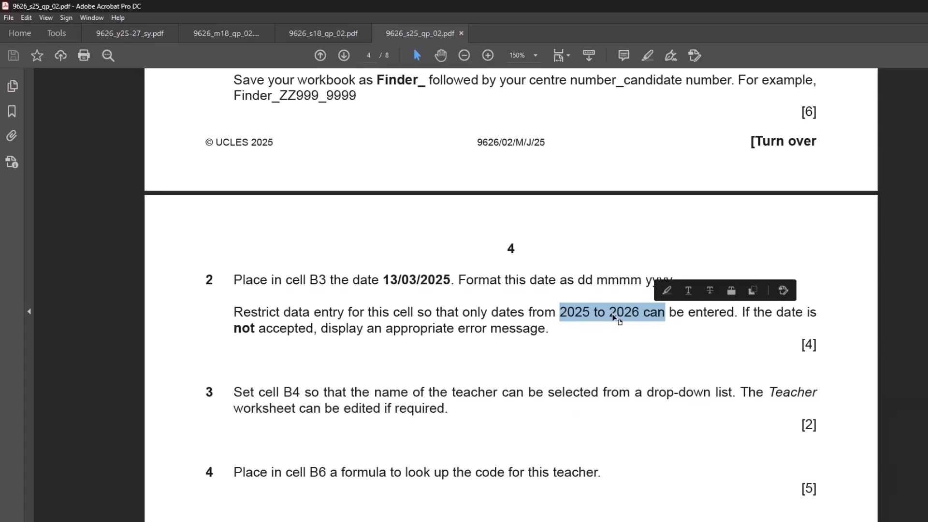
pyautogui.click(613, 316)
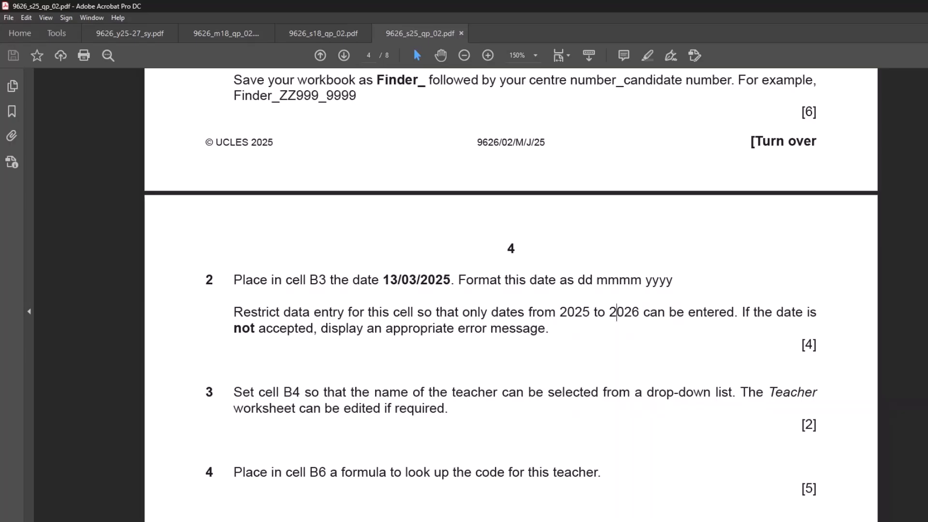
pyautogui.click(730, 521)
pyautogui.click(788, 505)
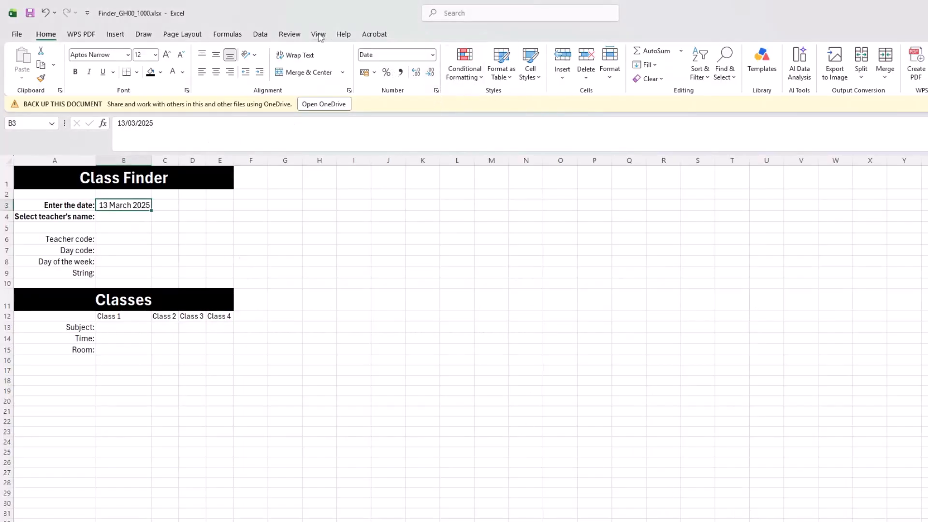
# Step: Restrict B3 with data validation to dates between 01/01/2025 and 31/12/2026
pyautogui.click(260, 35)
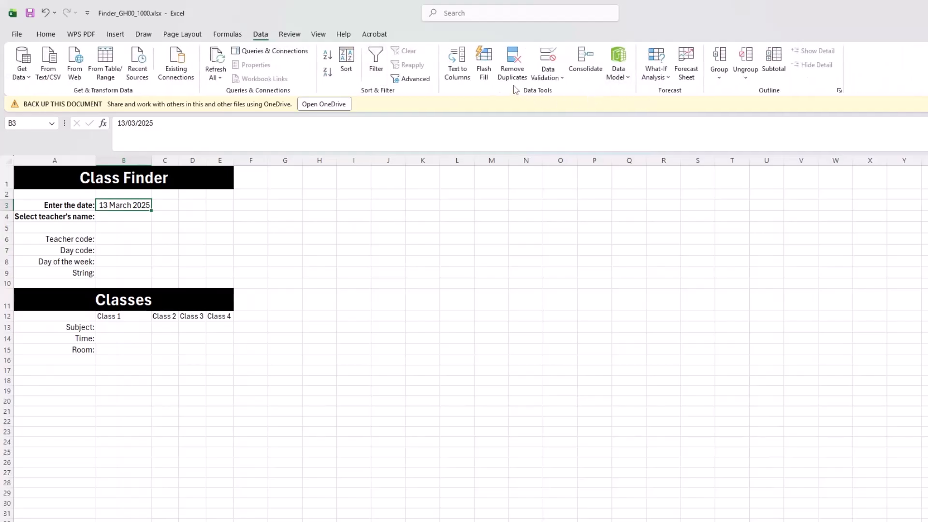
pyautogui.click(548, 77)
pyautogui.click(595, 93)
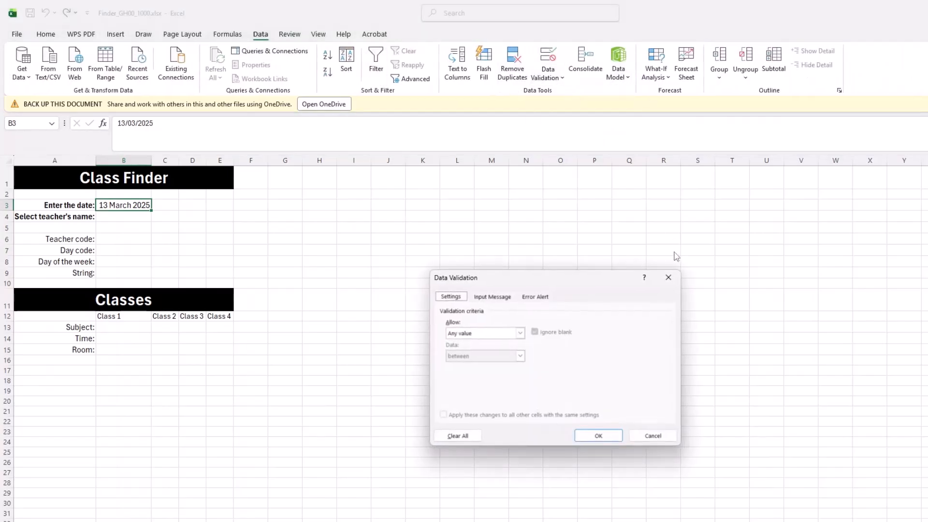
pyautogui.click(520, 333)
pyautogui.click(481, 376)
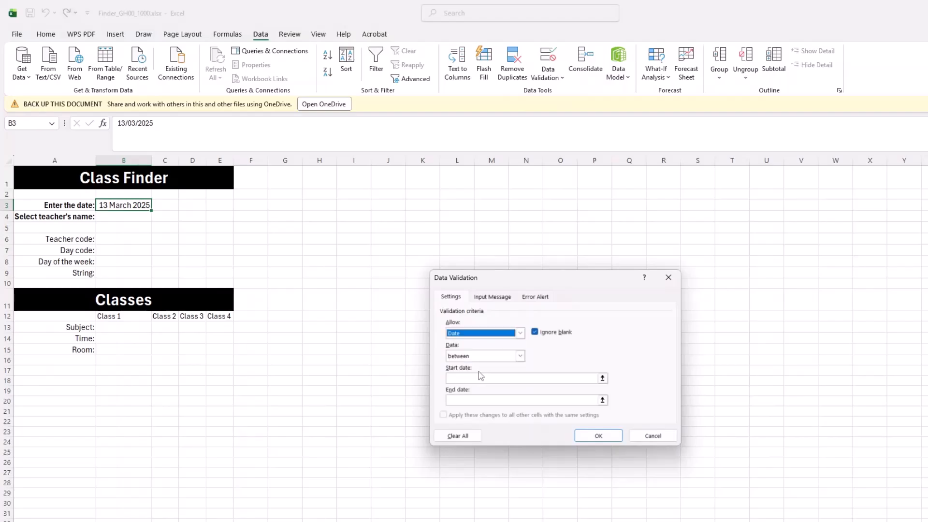
pyautogui.click(479, 379)
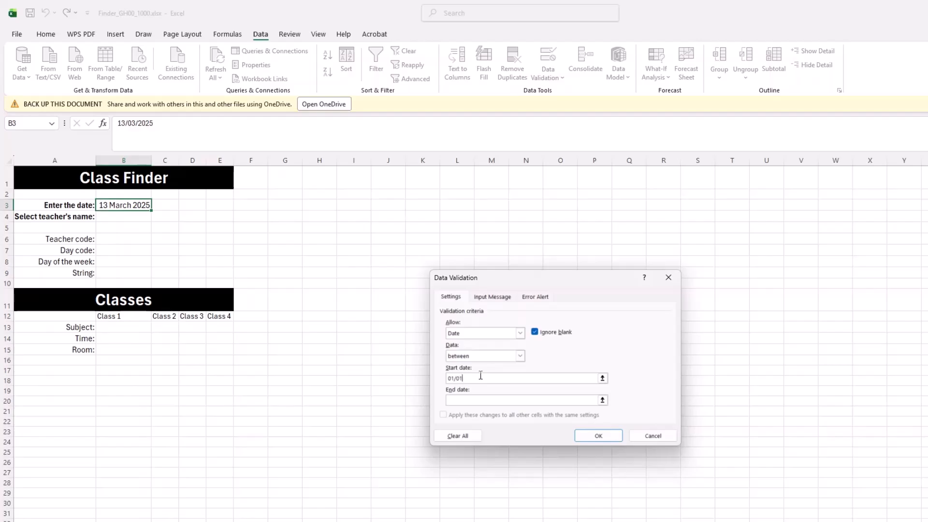
pyautogui.write('01/01/2025')
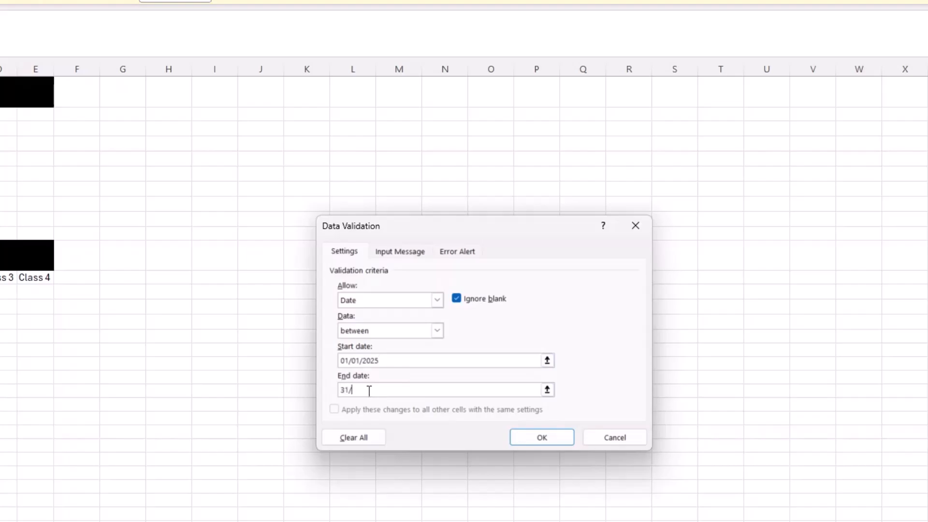
pyautogui.click(369, 390)
pyautogui.write('31/12/2025')
pyautogui.click(534, 440)
# Step: Check the error message requirement of question 2 in 9626_s25_qp_02.pdf, and return to Finder_GH00_1000.xlsx in Excel
pyautogui.click(387, 521)
pyautogui.scroll(-2, 399, 415)
pyautogui.scroll(-3, 399, 415)
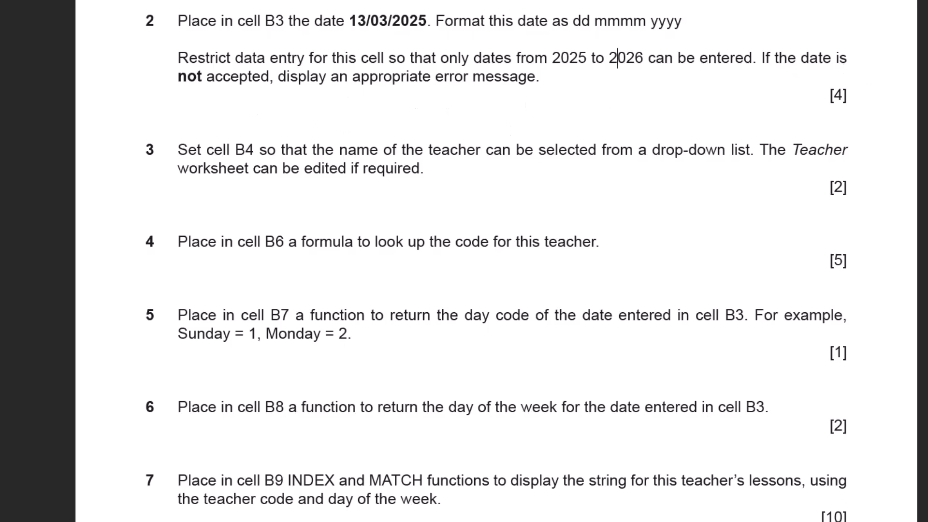
pyautogui.click(748, 521)
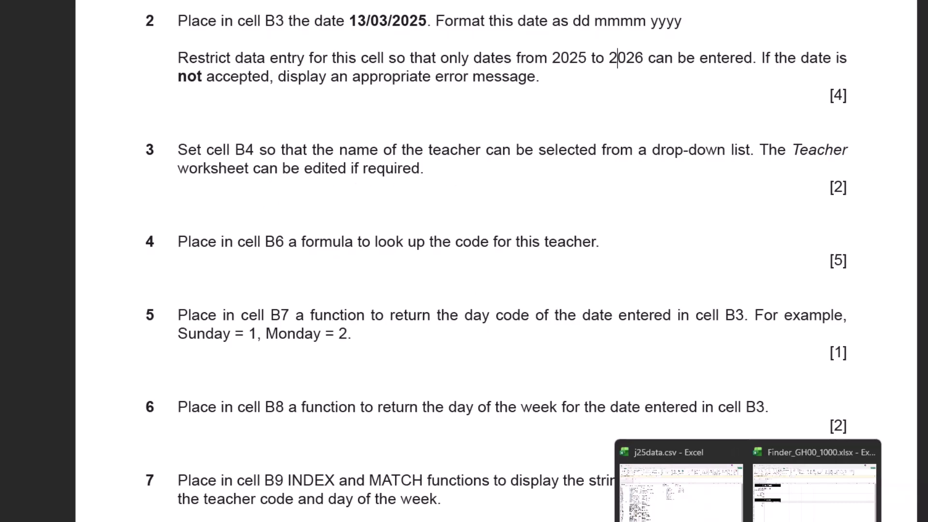
pyautogui.click(793, 507)
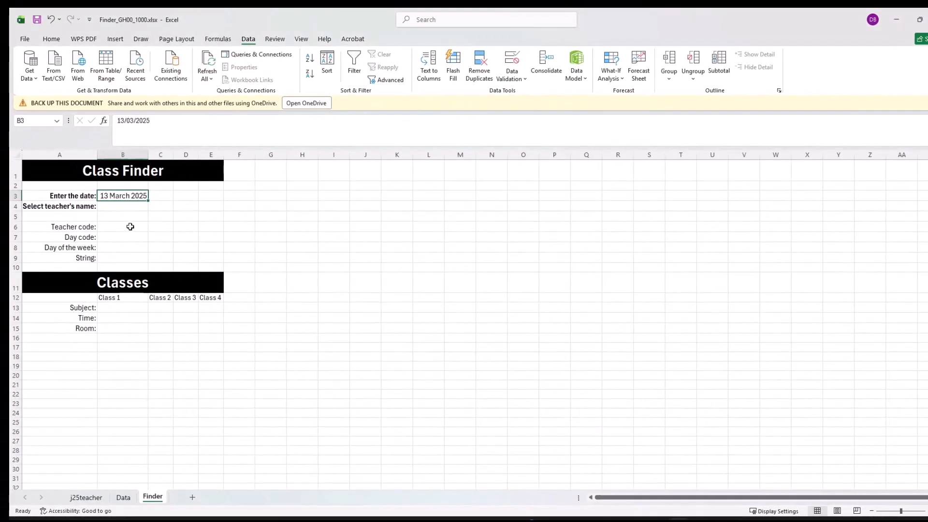
# Step: Give B3's validation a Stop error alert titled "Incorrect Date" with the message "Date must be between 1st January, 2025 to 31st December, 2026"
pyautogui.click(514, 78)
pyautogui.click(548, 98)
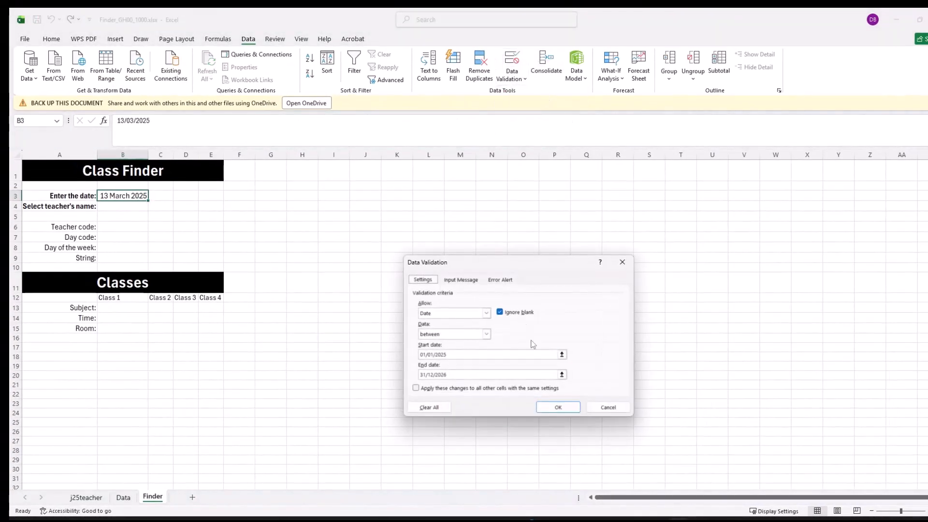
pyautogui.click(461, 280)
pyautogui.click(505, 280)
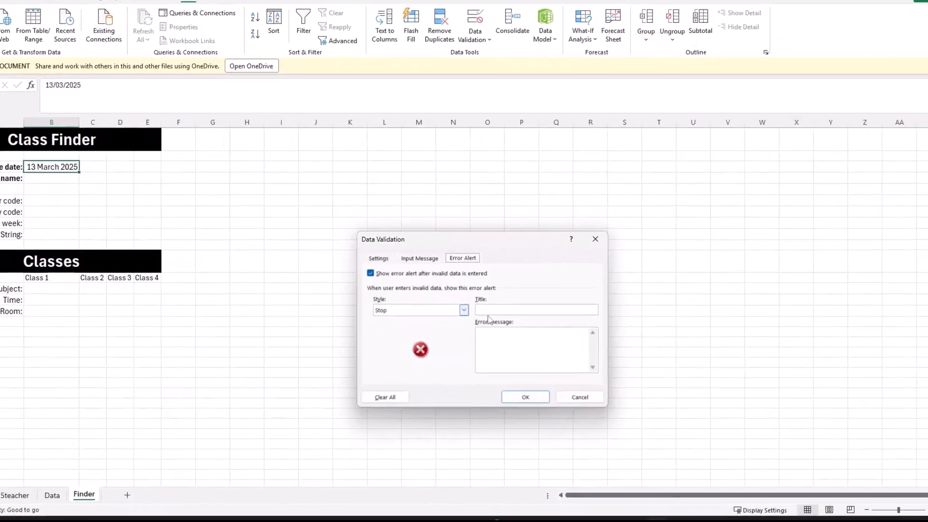
pyautogui.click(525, 327)
pyautogui.write('Incorrect DAte')
pyautogui.press('BackSpace')
pyautogui.press('BackSpace')
pyautogui.write('ate')
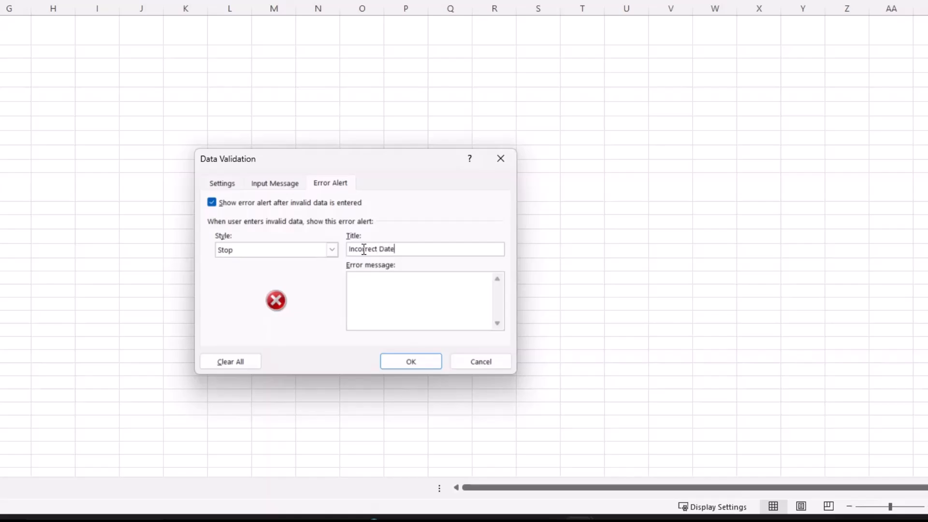
pyautogui.click(355, 296)
pyautogui.write('Date myust be between 1st January, 2025 to')
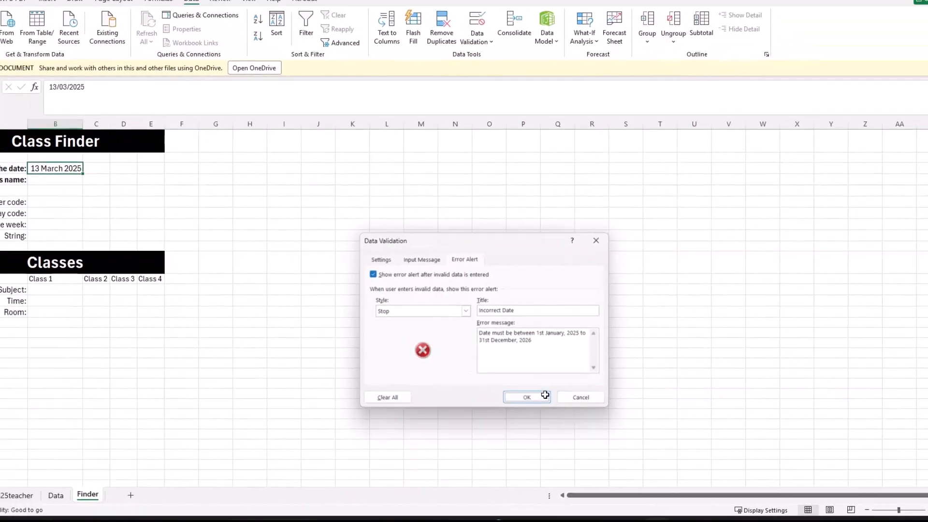
pyautogui.click(411, 362)
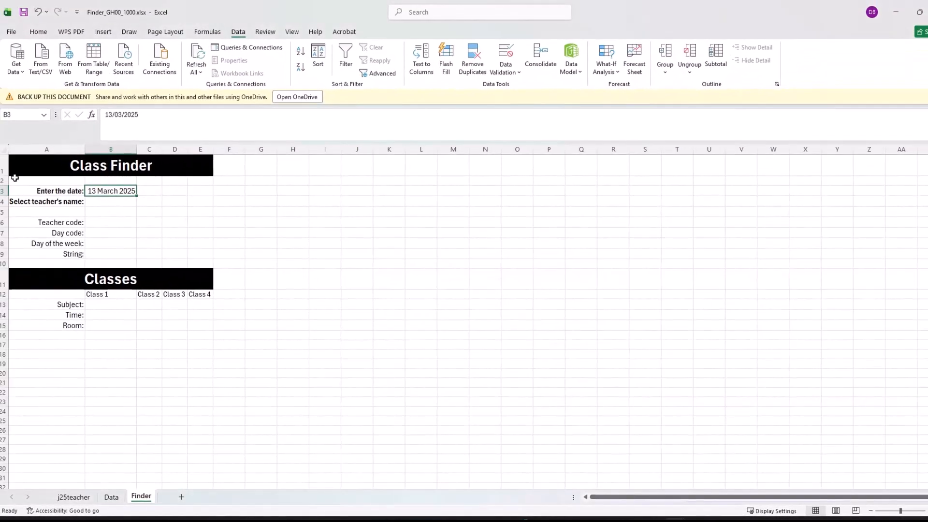
# Step: Add a drop-down list to B4 of the Finder sheet using the teacher names in j25teacher!$B$2:$B$29 as the source
pyautogui.click(103, 203)
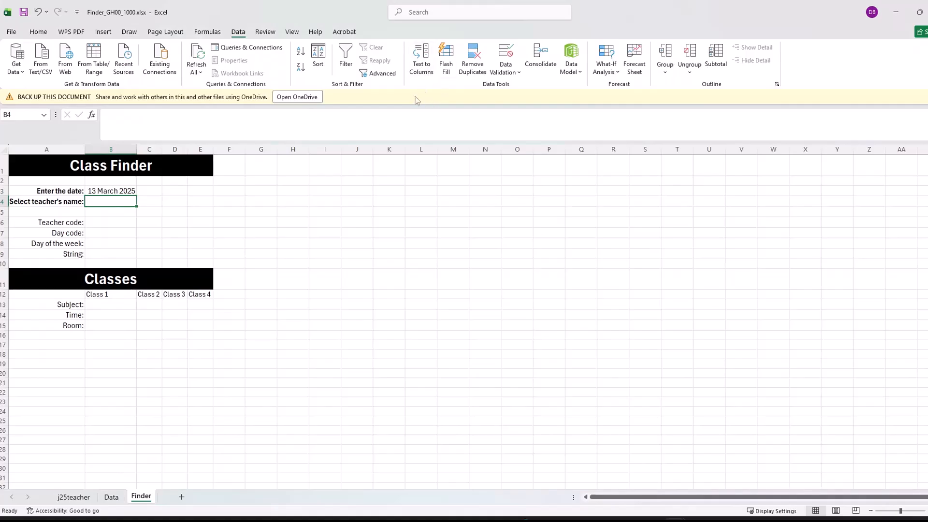
pyautogui.click(506, 70)
pyautogui.click(529, 87)
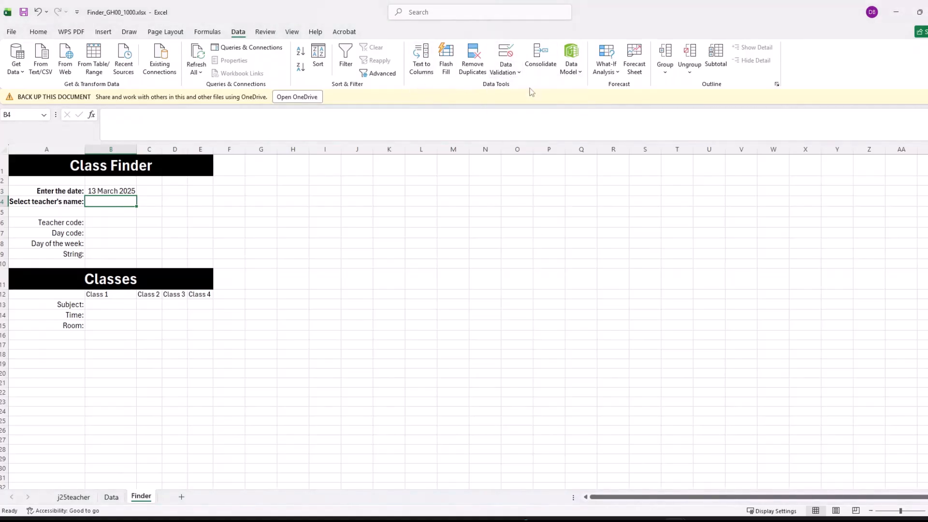
pyautogui.hotkey('ctrl', 'Tab')
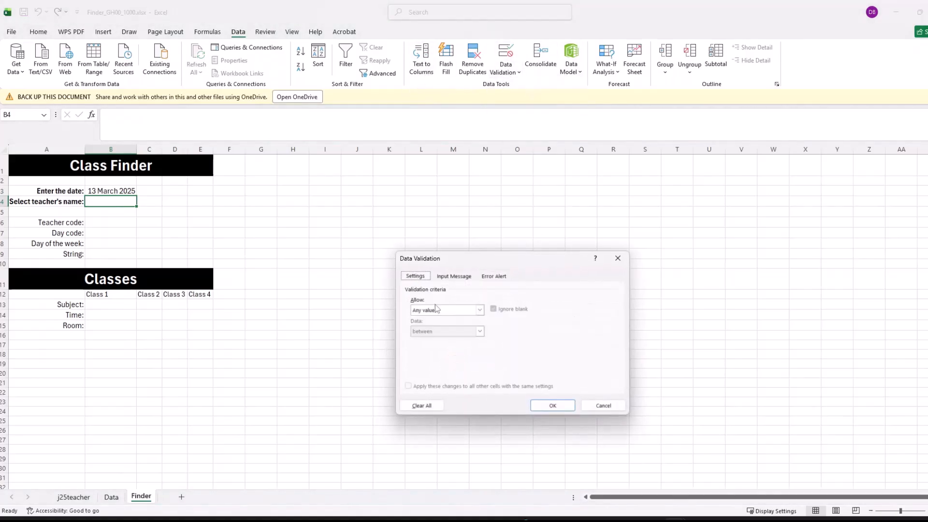
pyautogui.click(448, 312)
pyautogui.click(448, 347)
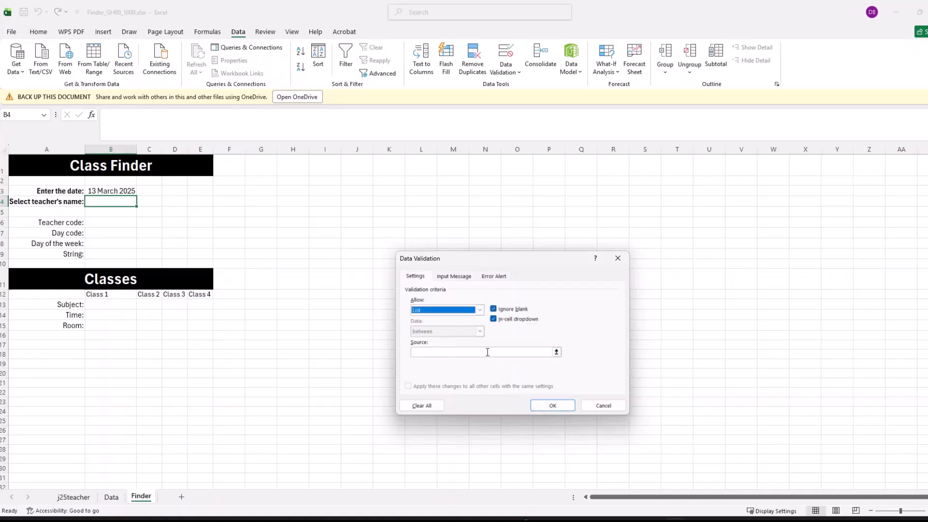
pyautogui.click(478, 351)
pyautogui.write('=')
pyautogui.click(73, 497)
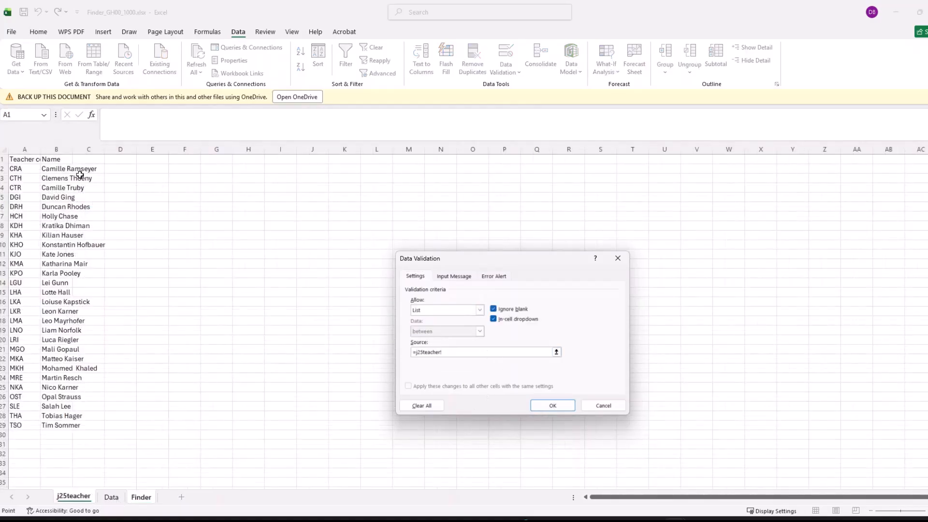
pyautogui.moveTo(56, 168); pyautogui.dragTo(60, 425)
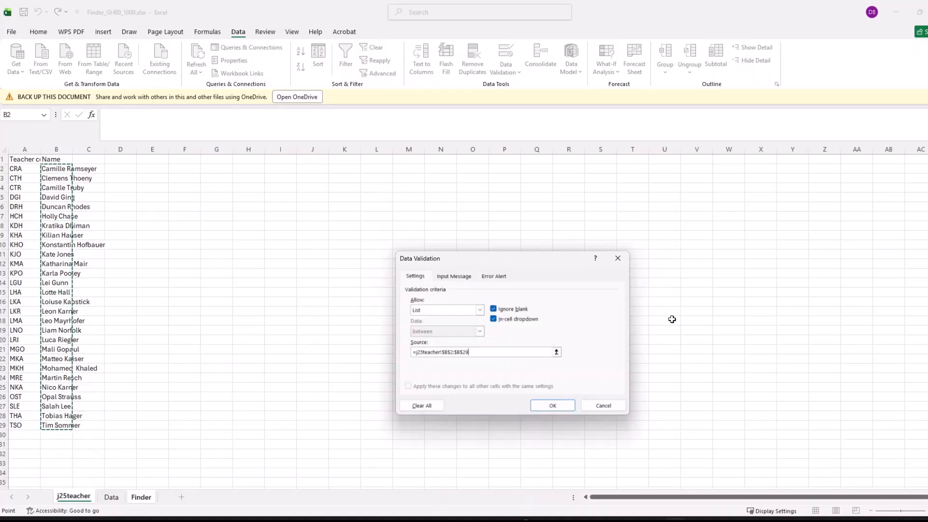
pyautogui.click(553, 406)
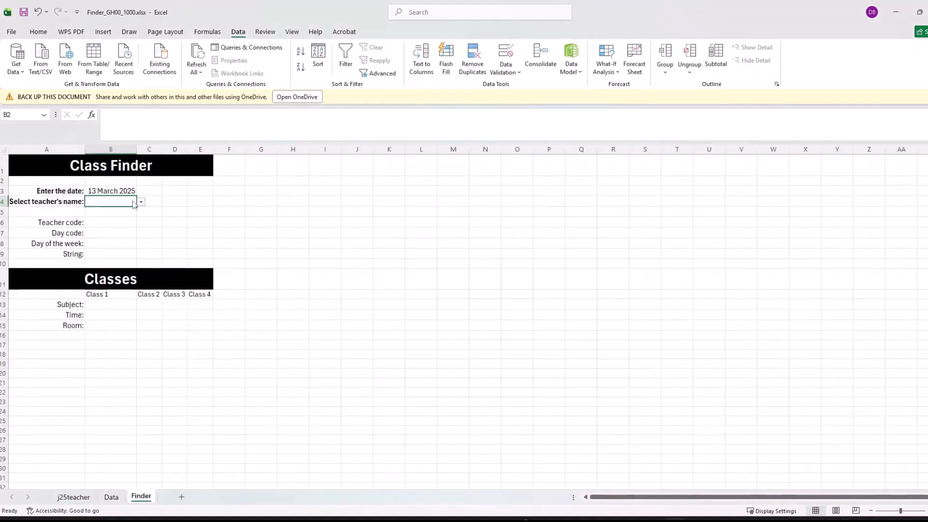
# Step: Autofit the column widths of the j25teacher sheet to the teacher codes and names
pyautogui.click(74, 497)
pyautogui.click(3, 154)
pyautogui.doubleClick(41, 149)
pyautogui.click(140, 292)
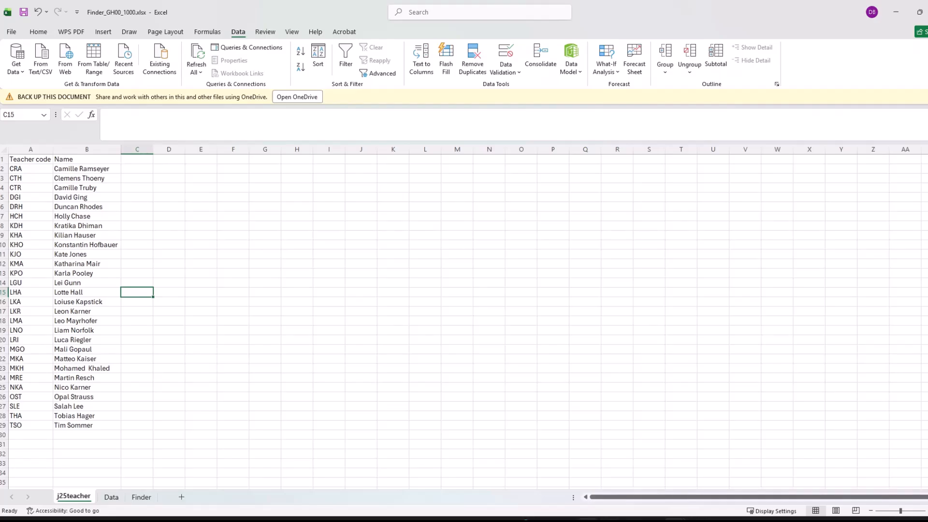
# Step: Read question 4 about cell B6 in 9626_s25_qp_02.pdf, and return to Finder_GH00_1000.xlsx in Excel
pyautogui.moveTo(591, 514)
pyautogui.click(749, 479)
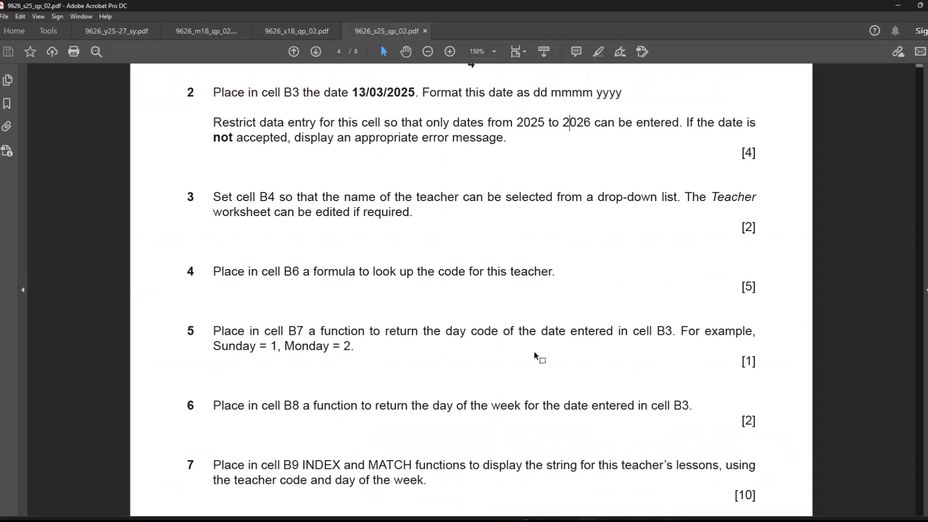
pyautogui.scroll(-1, 541, 344)
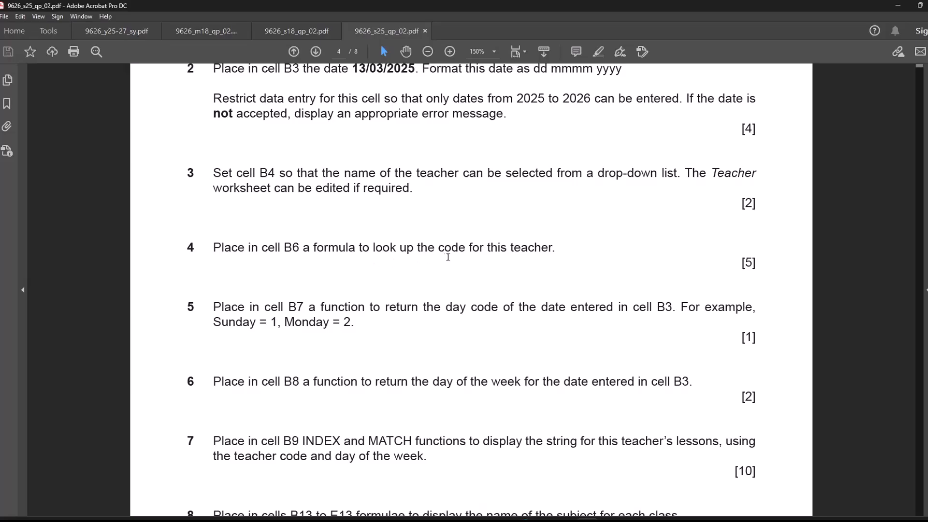
pyautogui.moveTo(677, 513)
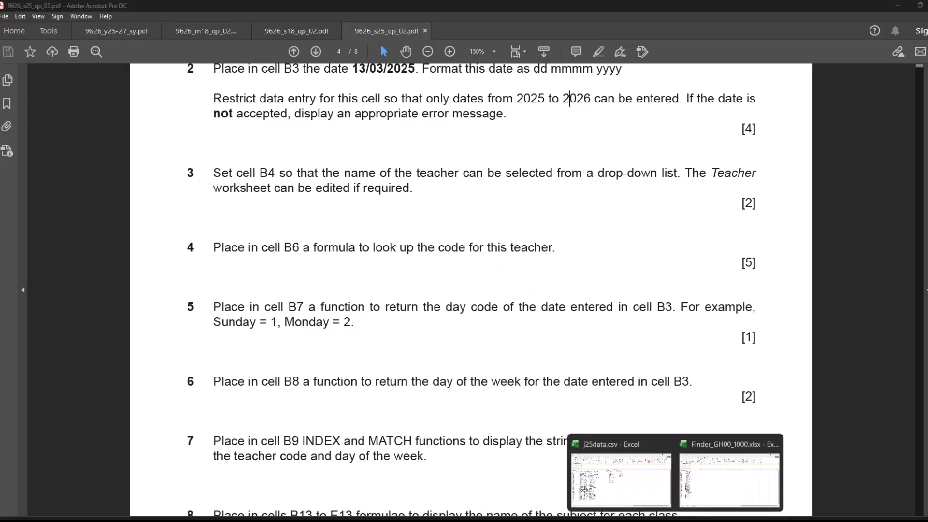
pyautogui.click(696, 466)
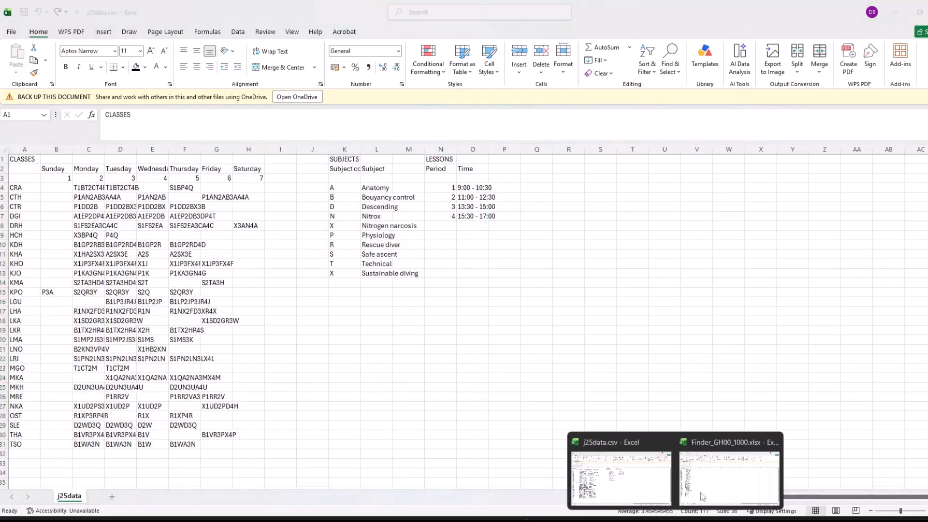
pyautogui.click(716, 452)
# Step: Examine the name range B2:B29 and the teacher code range A2:A29 on the j25teacher sheet
pyautogui.moveTo(66, 168); pyautogui.dragTo(98, 425)
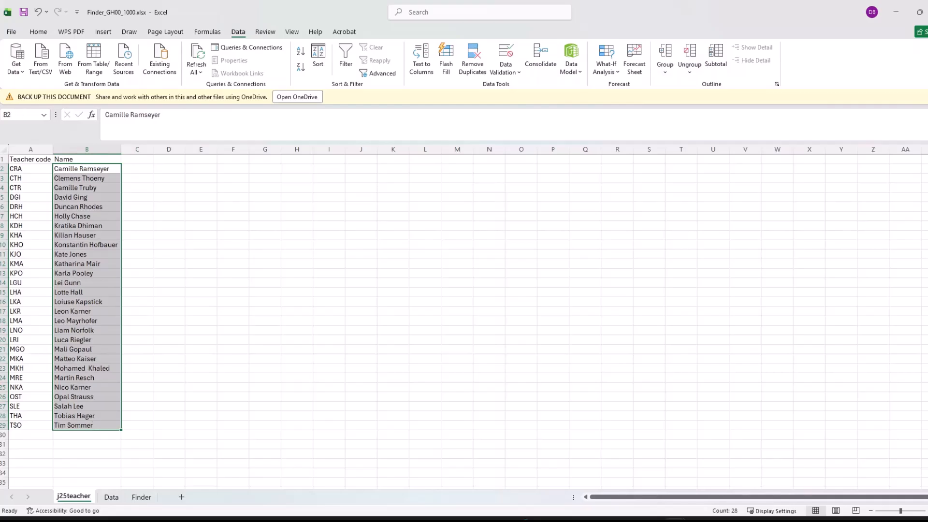
pyautogui.moveTo(36, 169); pyautogui.dragTo(27, 426)
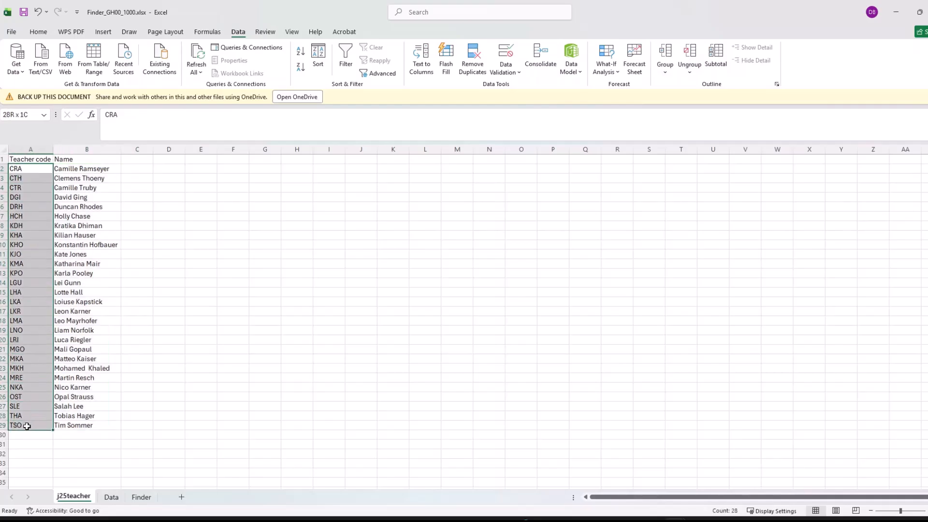
pyautogui.moveTo(73, 168); pyautogui.dragTo(88, 425)
pyautogui.hotkey('ctrl', 'c')
pyautogui.moveTo(81, 169); pyautogui.dragTo(87, 426)
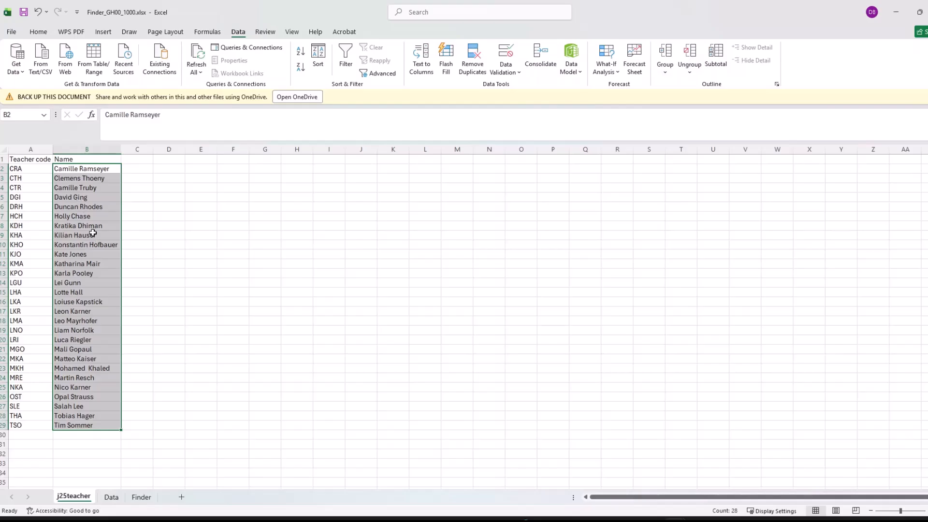
pyautogui.hotkey('ctrl', 'v')
# Step: Enter =XLOOKUP(B4,j25teacher!B2:B29,j25teacher!A2:A29) in B6 of the Finder sheet to look up the teacher code
pyautogui.click(141, 497)
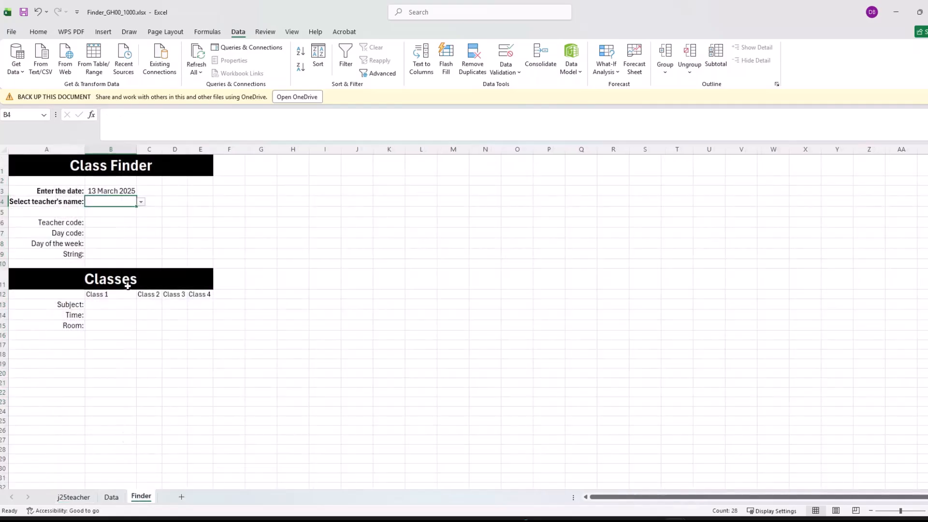
pyautogui.click(111, 222)
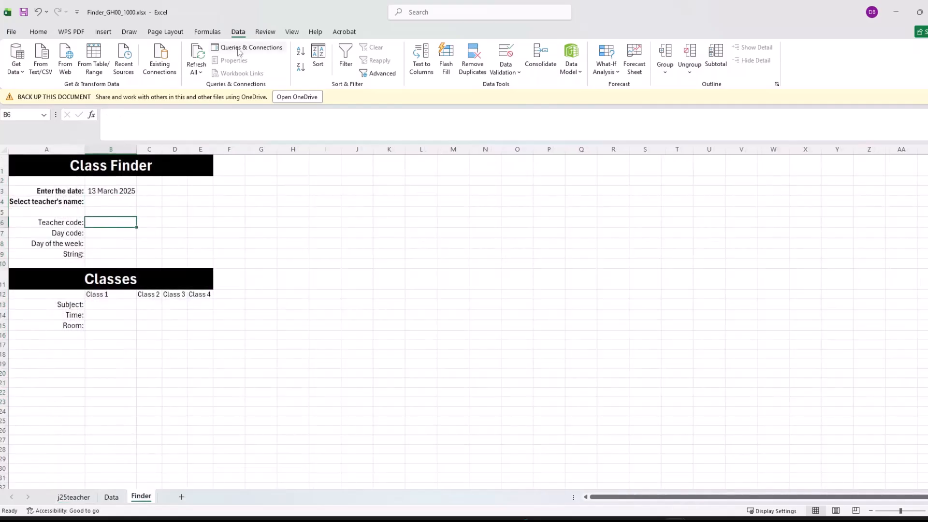
pyautogui.write('=xlo')
pyautogui.press('Tab')
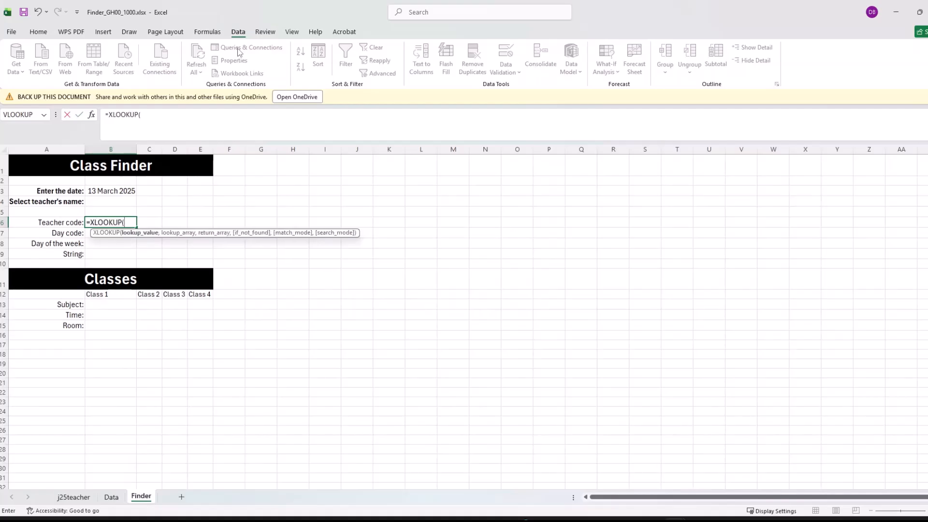
pyautogui.click(107, 205)
pyautogui.write(',')
pyautogui.click(73, 496)
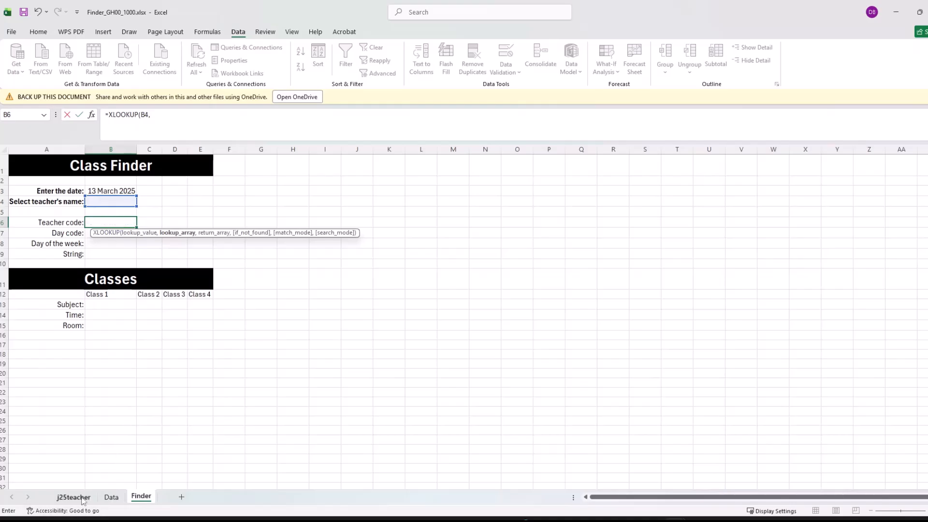
pyautogui.moveTo(69, 169); pyautogui.dragTo(74, 425)
pyautogui.click(218, 116)
pyautogui.write(',')
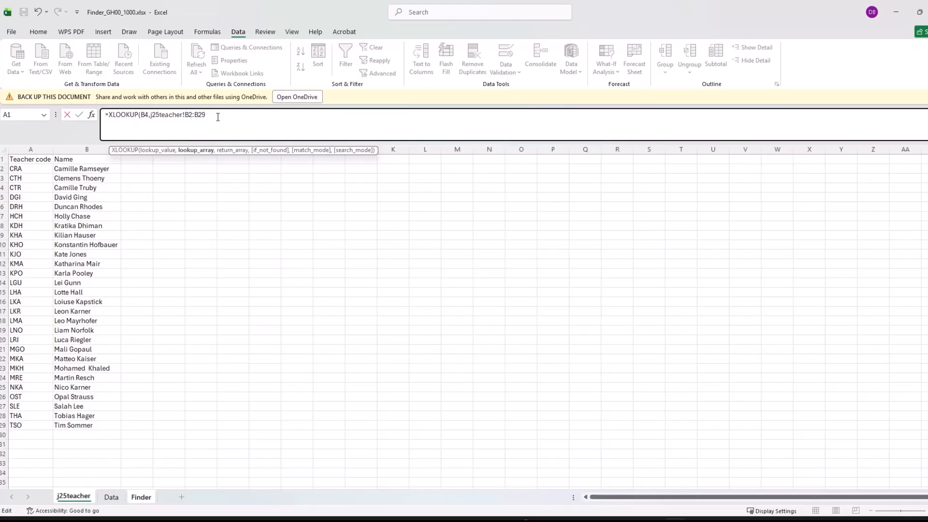
pyautogui.moveTo(18, 167); pyautogui.dragTo(21, 428)
pyautogui.write(')')
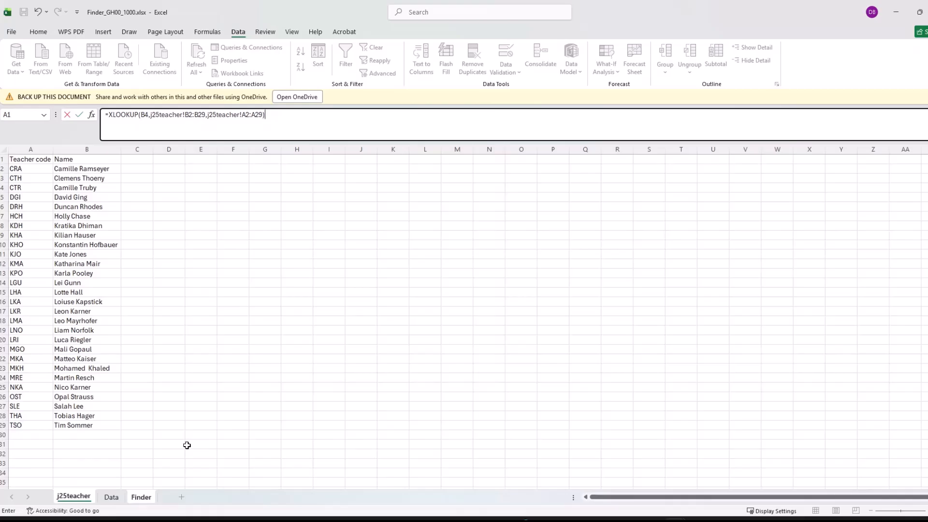
pyautogui.press('Return')
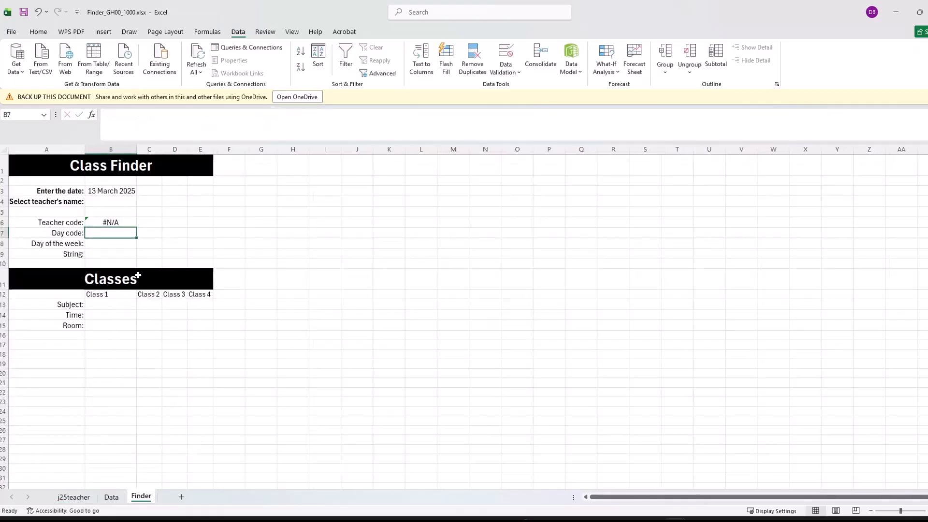
# Step: Add an empty string "" as the If_not_found argument of the XLOOKUP formula in B6
pyautogui.click(114, 223)
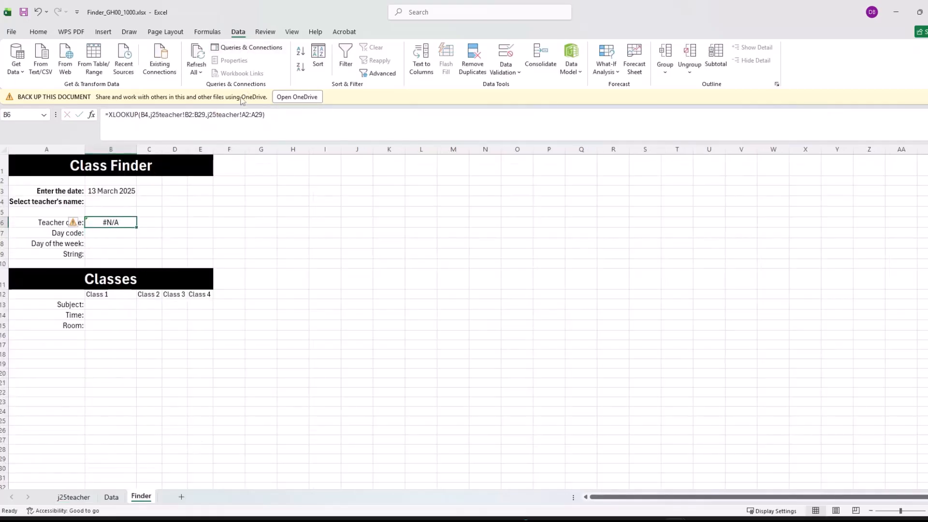
pyautogui.click(128, 114)
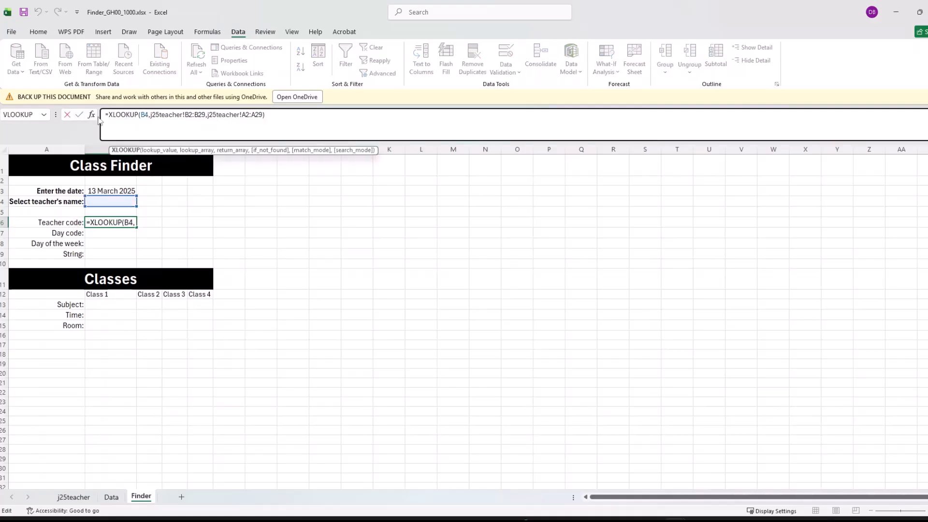
pyautogui.click(92, 114)
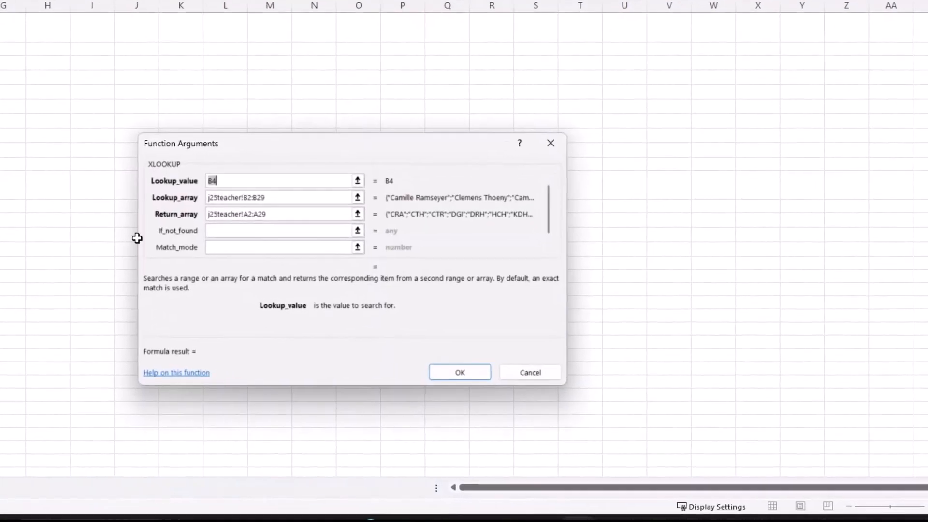
pyautogui.click(225, 230)
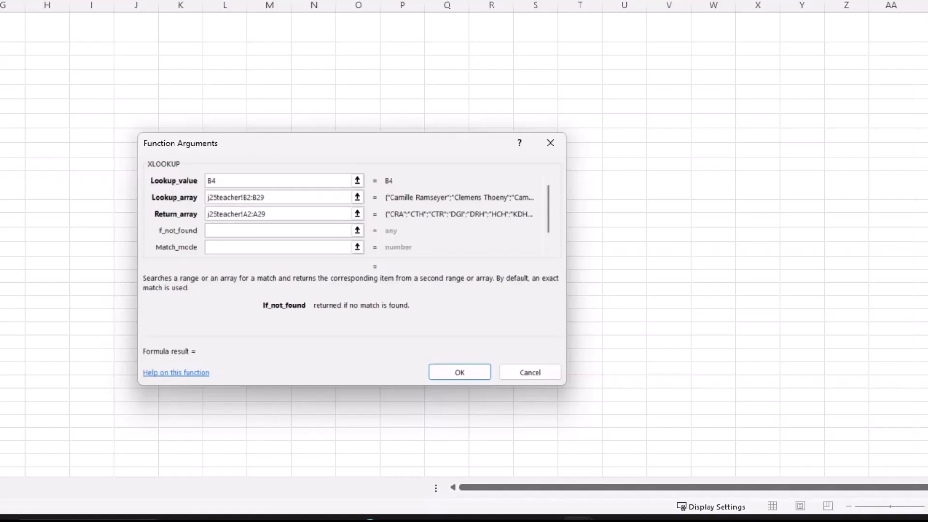
pyautogui.write('""')
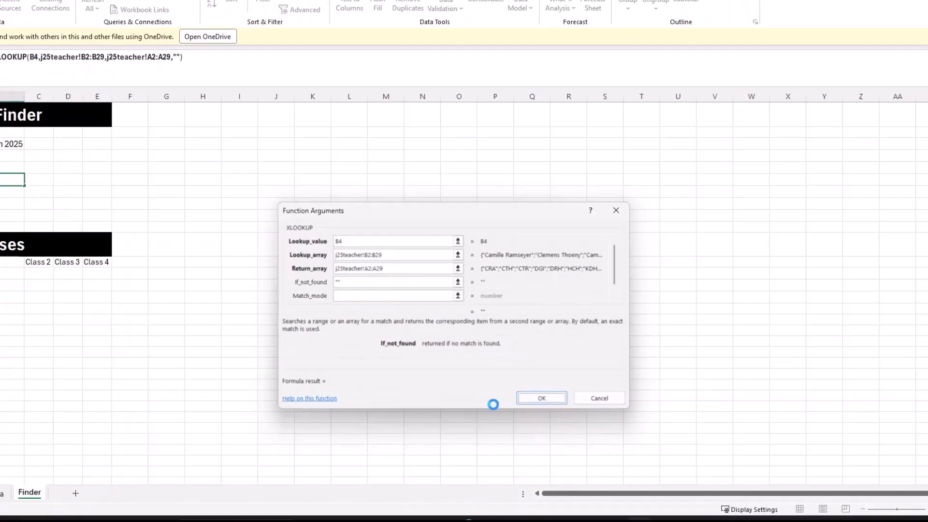
pyautogui.click(473, 373)
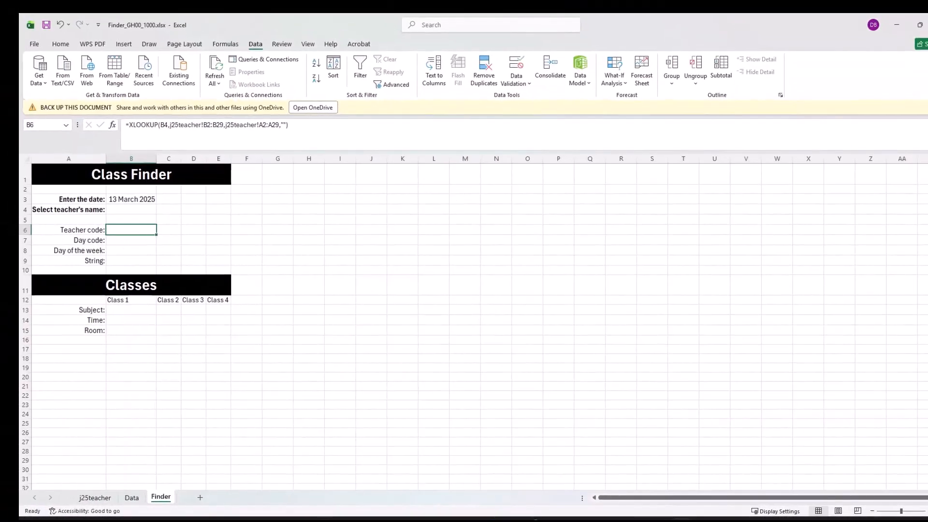
# Step: Read question 5 about the day code in 9626_s25_qp_02.pdf, and return to the Finder workbook in Excel
pyautogui.click(526, 521)
pyautogui.scroll(-2, 321, 342)
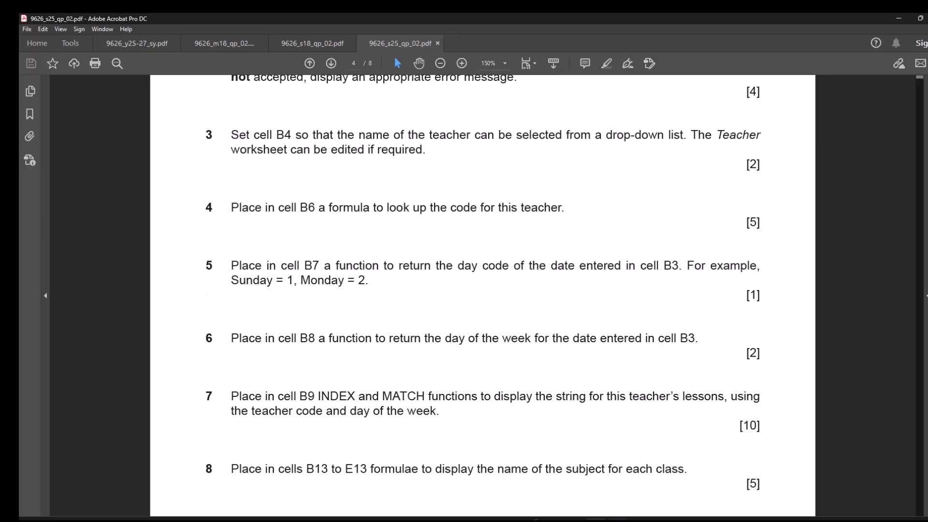
pyautogui.moveTo(682, 520)
pyautogui.click(736, 466)
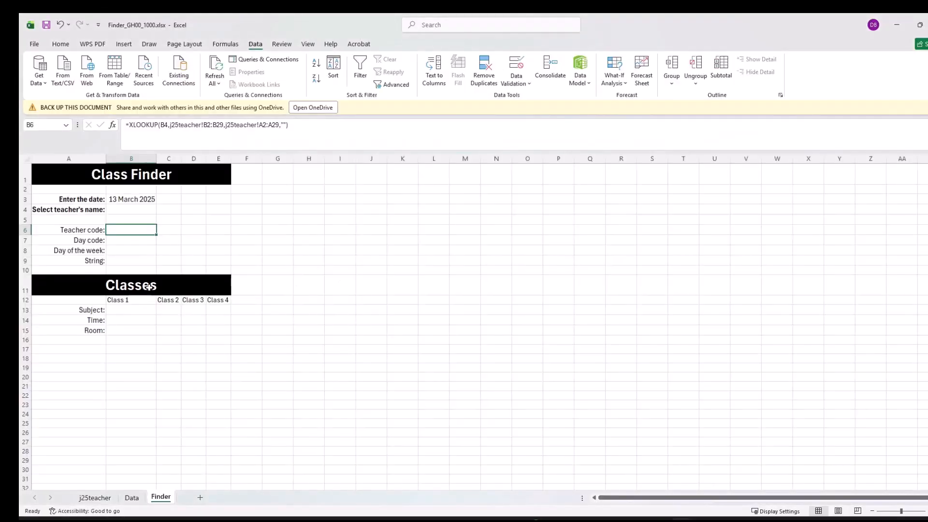
# Step: Enter =WEEKDAY(B3,1) in B7 of the Finder sheet to return the day code counted from Sunday
pyautogui.click(127, 240)
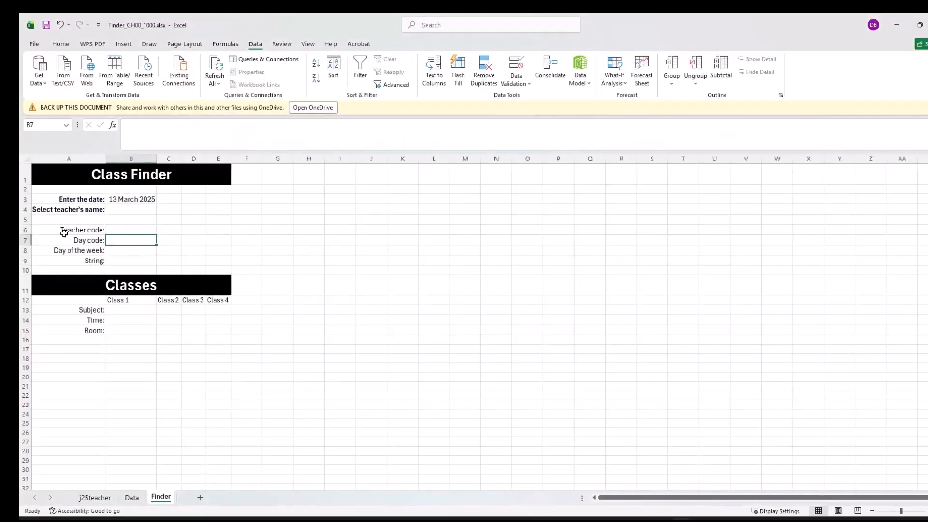
pyautogui.write('=we')
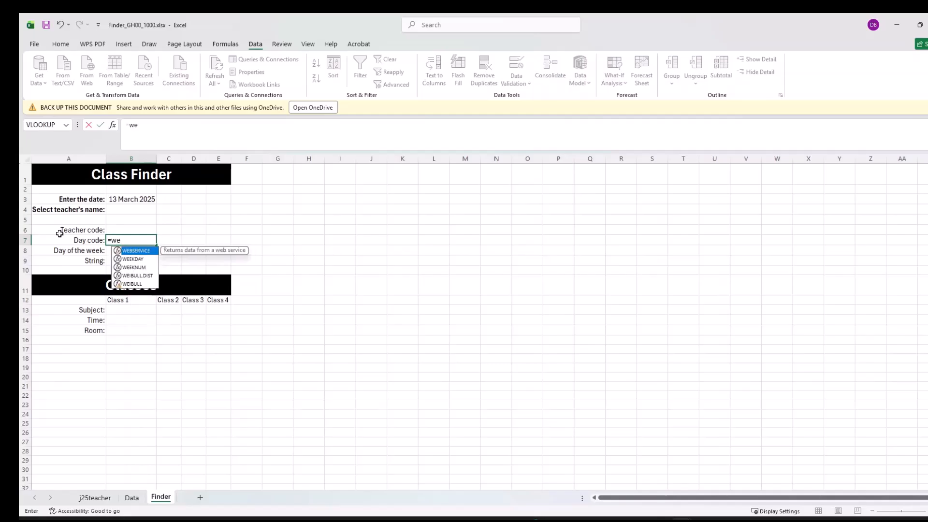
pyautogui.press('Down')
pyautogui.press('Tab')
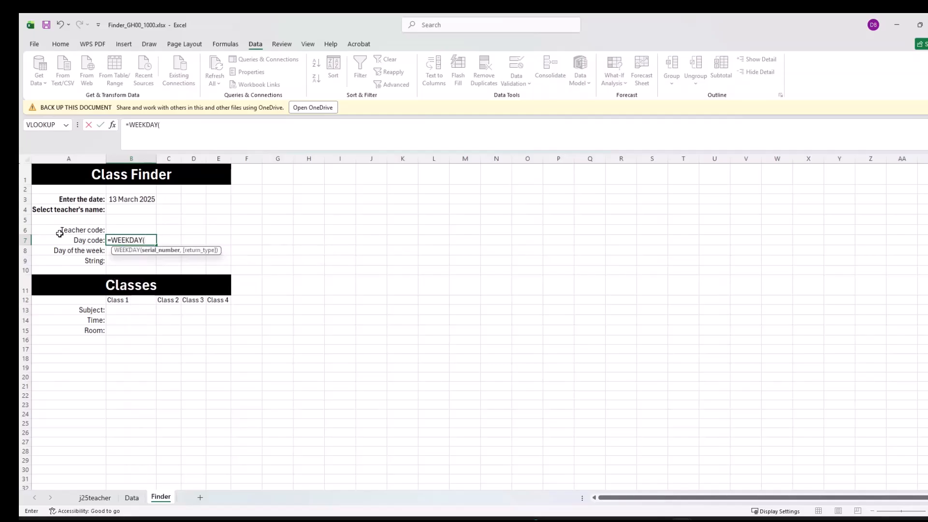
pyautogui.click(139, 197)
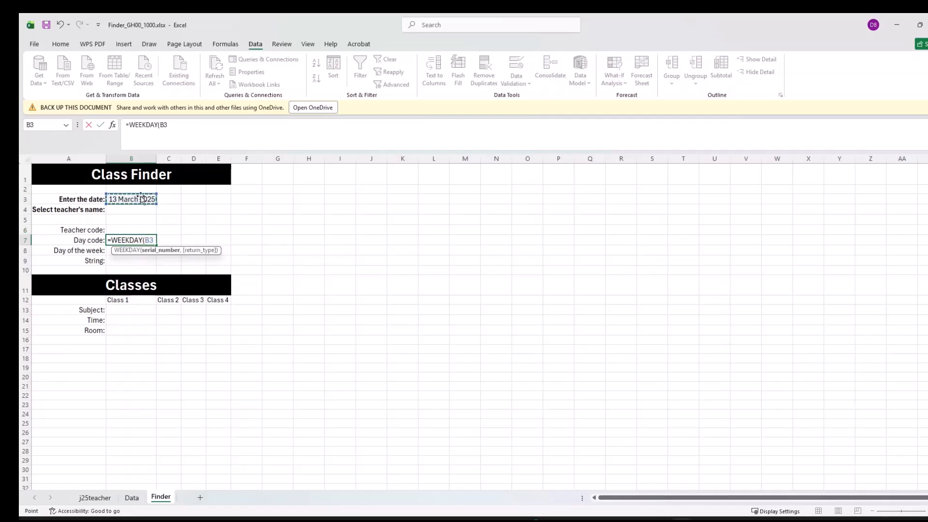
pyautogui.write(',')
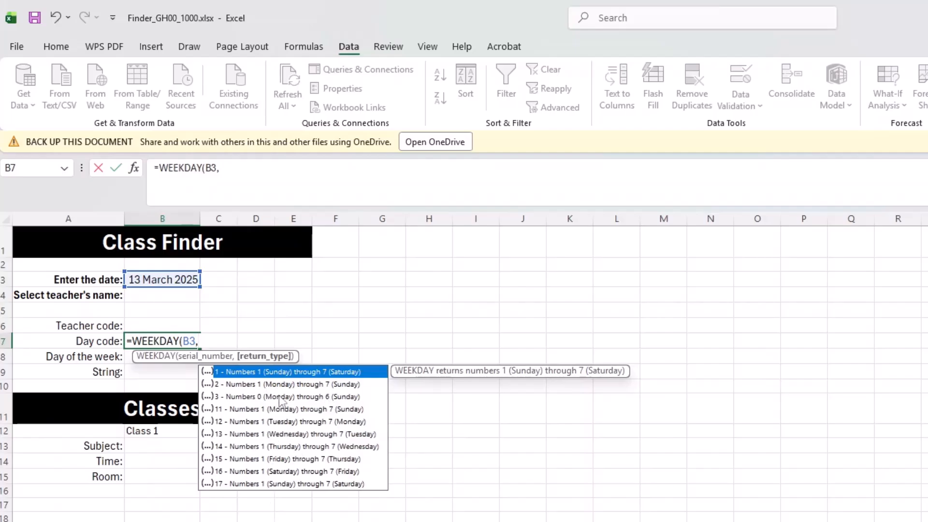
pyautogui.write('1')
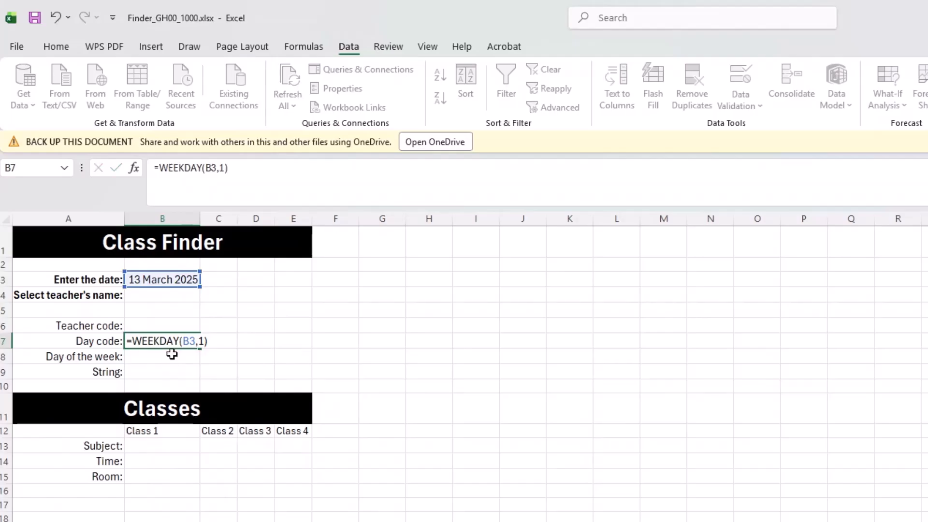
pyautogui.press('Return')
pyautogui.click(170, 339)
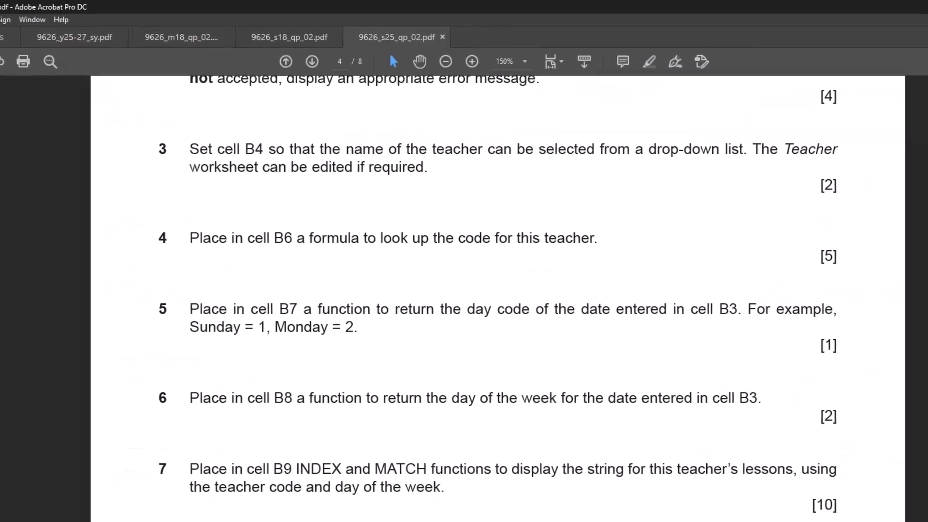
# Step: Read question 6 and the questions following it in 9626_s25_qp_02.pdf, and switch back to Finder_GH00_1000.xlsx in Excel
pyautogui.scroll(-5, 471, 464)
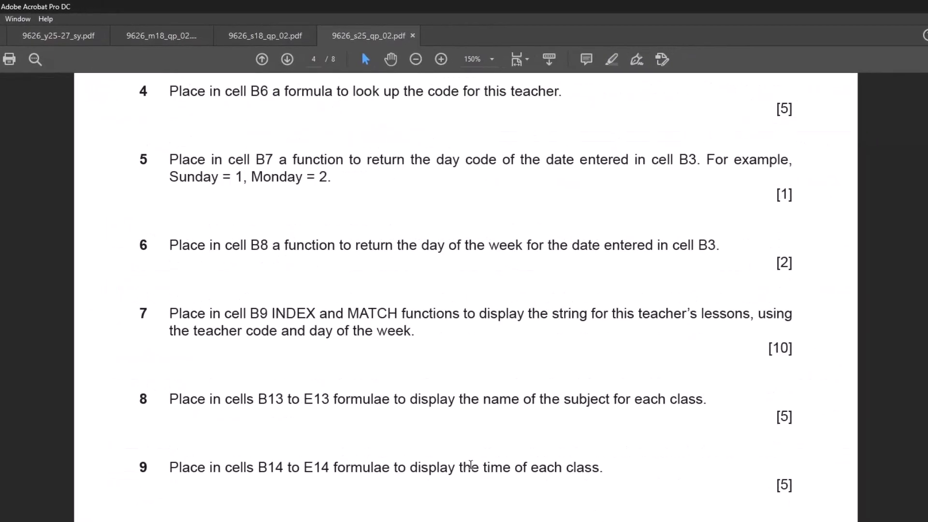
pyautogui.scroll(2, 471, 465)
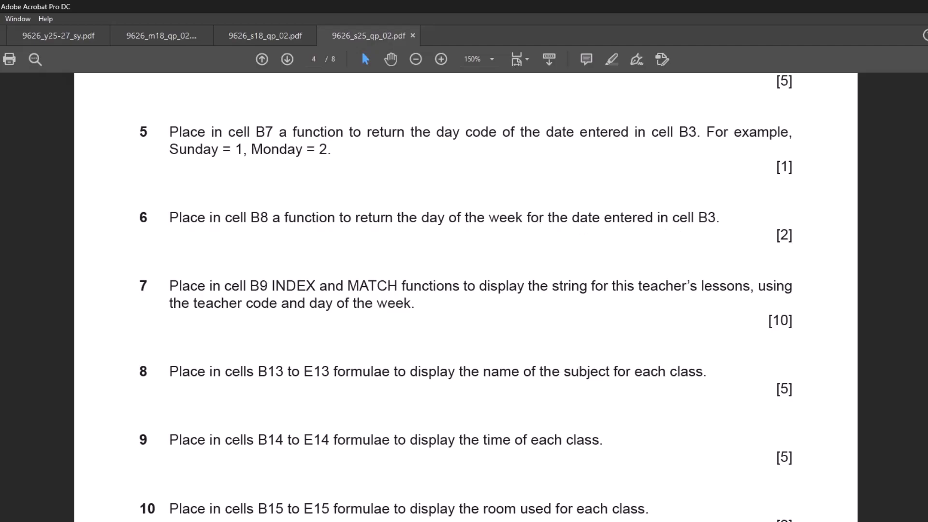
pyautogui.click(762, 508)
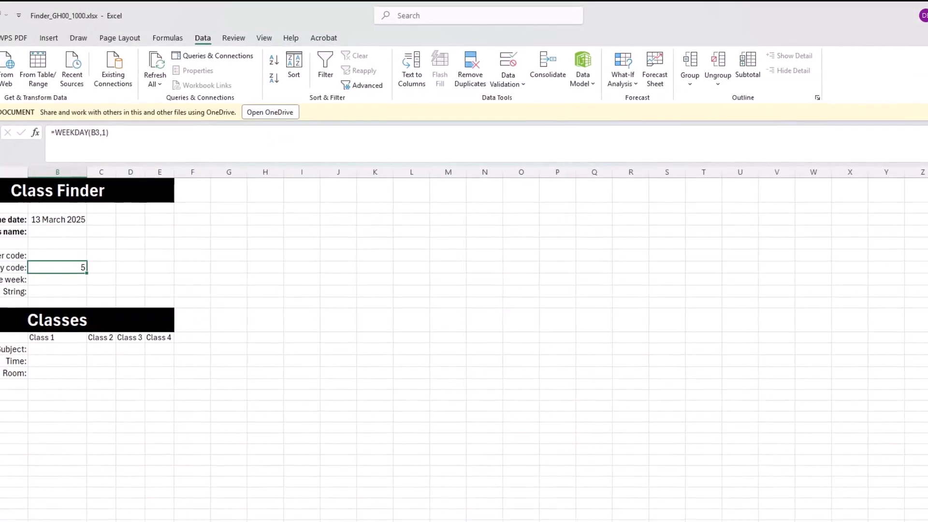
# Step: Examine the weekday names and day codes in B2:H3 of the Data sheet
pyautogui.click(111, 498)
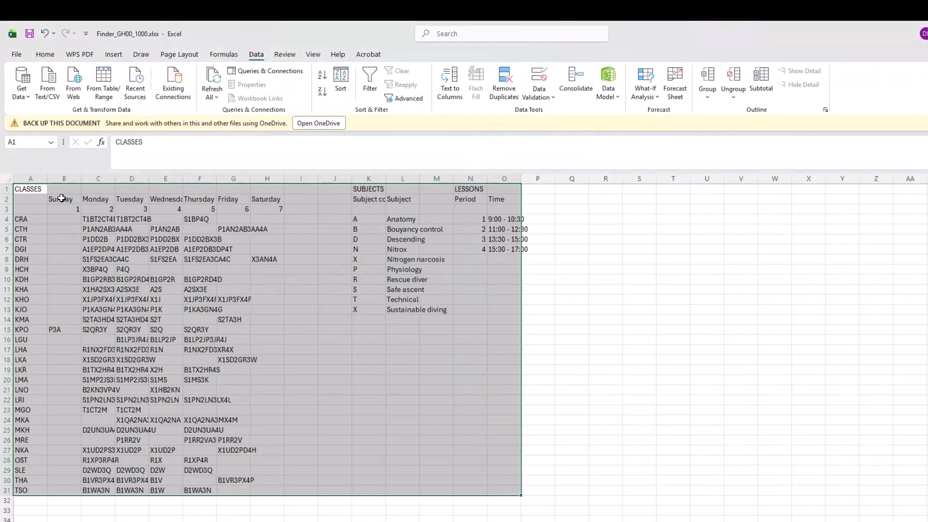
pyautogui.moveTo(57, 180); pyautogui.dragTo(282, 212)
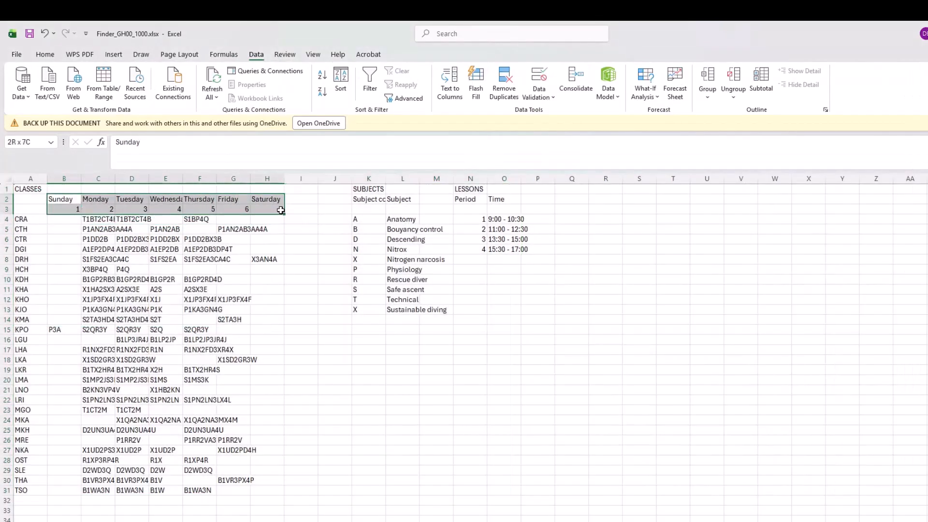
pyautogui.click(66, 209)
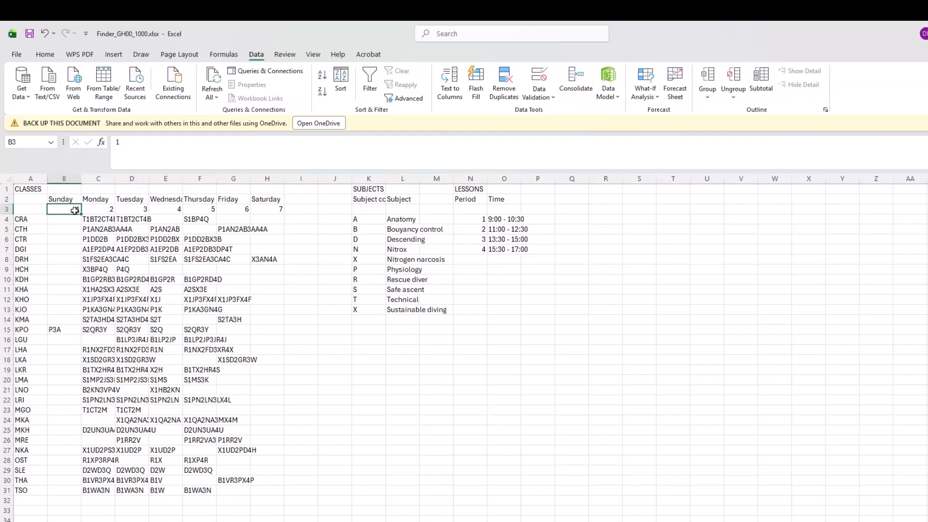
# Step: Compare the weekday names in row 2 of the Data sheet with the day codes beneath them in row 3
pyautogui.moveTo(64, 209); pyautogui.dragTo(76, 211)
pyautogui.click(70, 197)
pyautogui.click(99, 200)
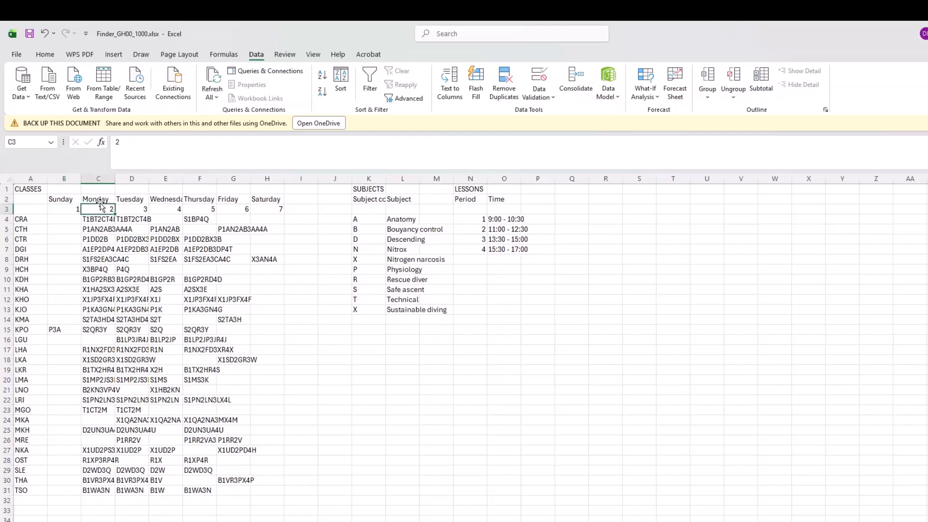
pyautogui.click(97, 210)
pyautogui.moveTo(55, 203); pyautogui.dragTo(274, 200)
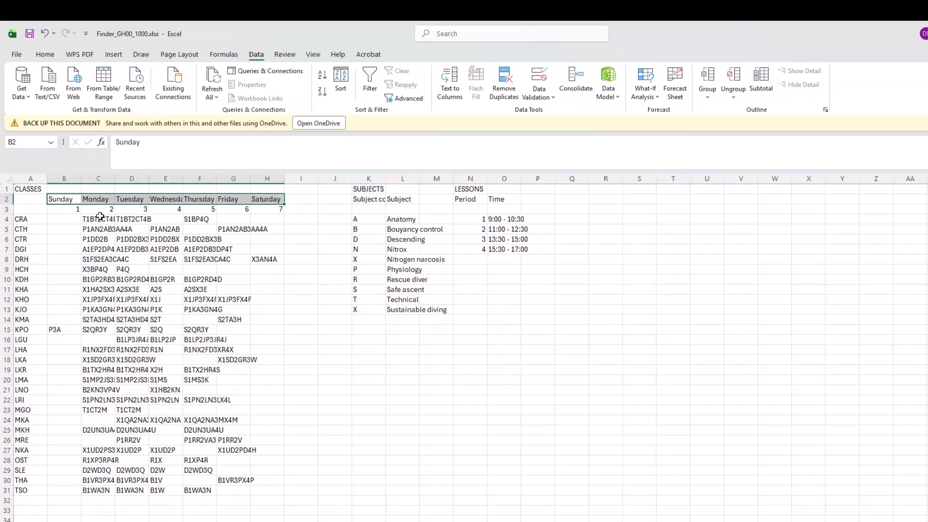
pyautogui.click(63, 210)
pyautogui.moveTo(63, 210); pyautogui.dragTo(278, 210)
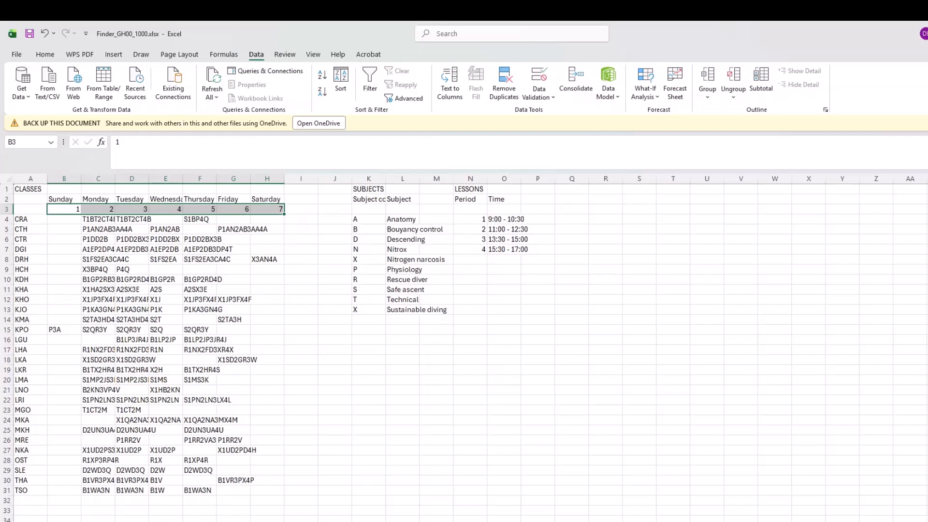
# Step: Start an XLOOKUP function in B8 of the Finder sheet with B7 as the lookup value, and open its function arguments
pyautogui.hotkey('ctrl', 'pageup')
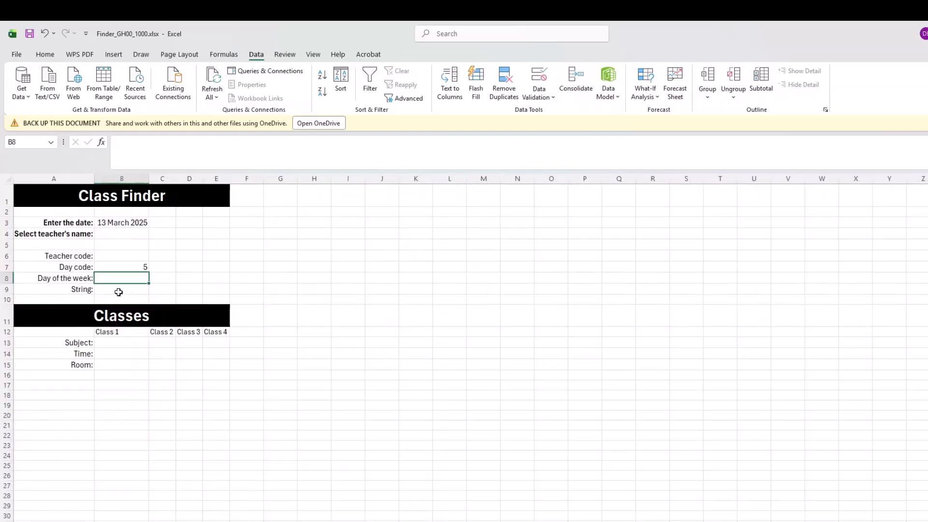
pyautogui.write('=xl')
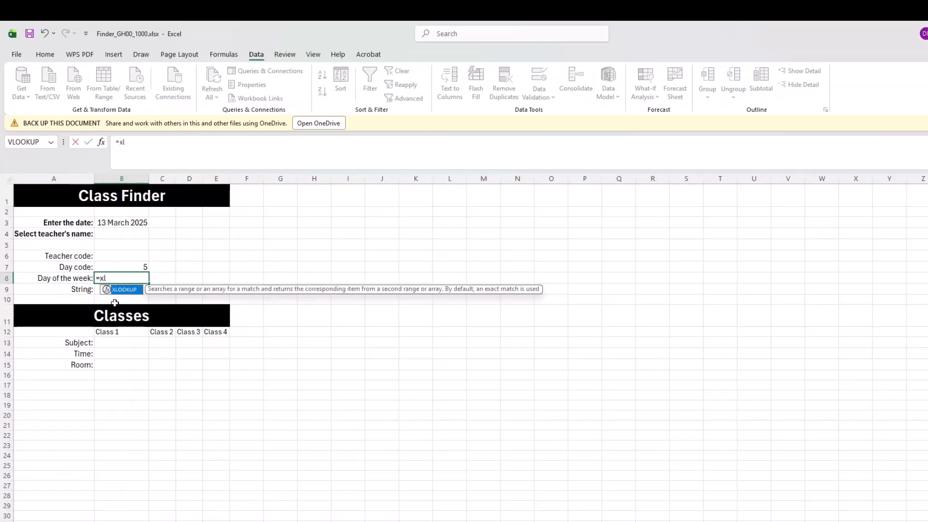
pyautogui.press('Tab')
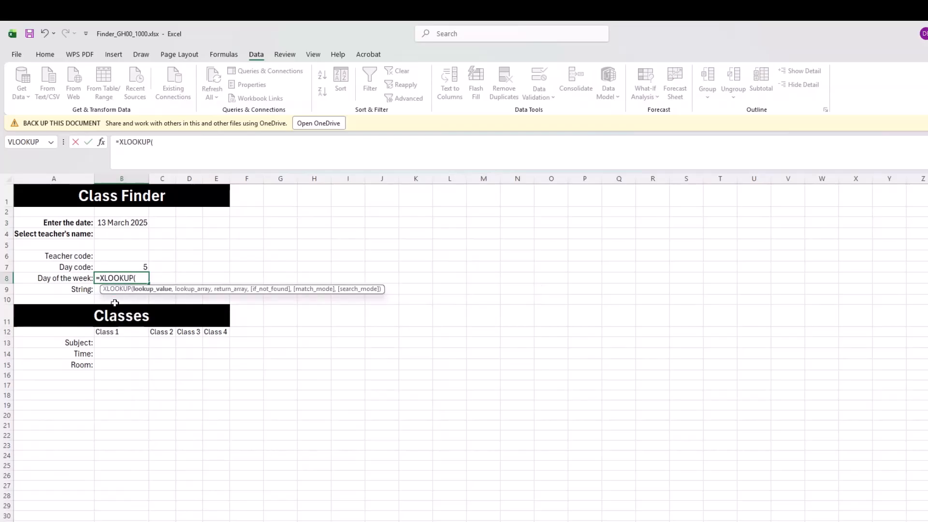
pyautogui.click(135, 267)
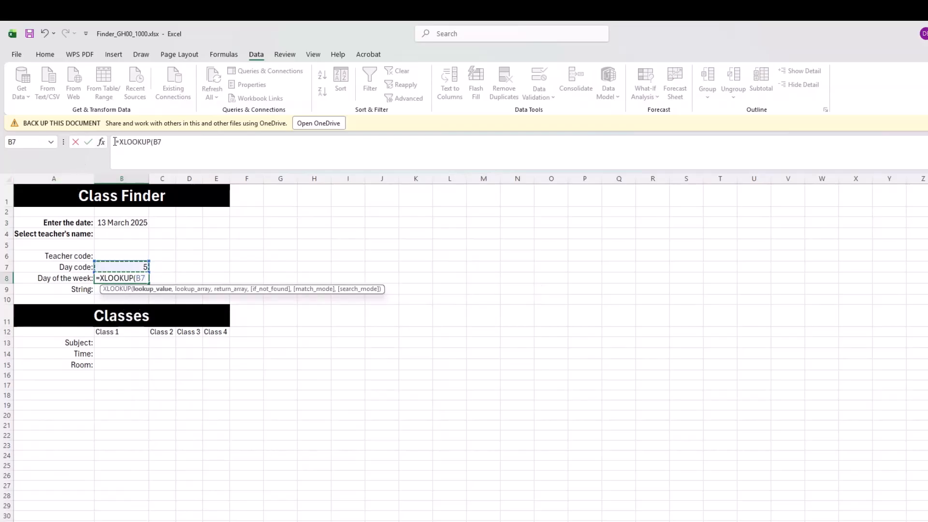
pyautogui.click(133, 142)
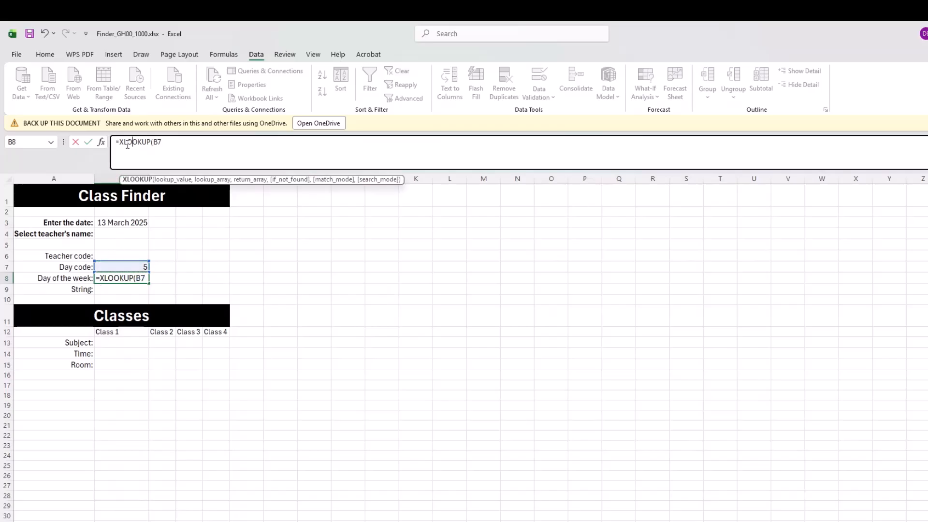
pyautogui.click(101, 142)
pyautogui.click(459, 326)
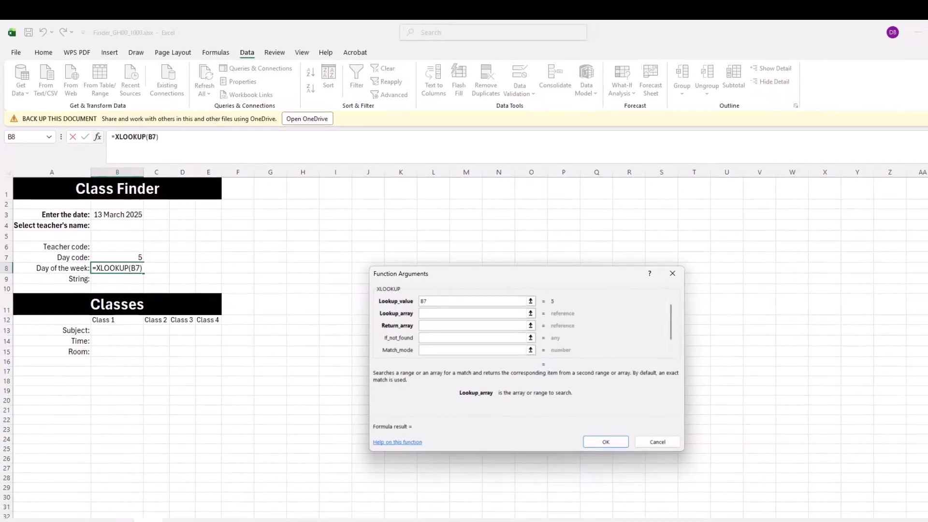
# Step: Set the XLOOKUP lookup array to Data!B3:H3 and the return array to Data!B2:H2
pyautogui.click(121, 521)
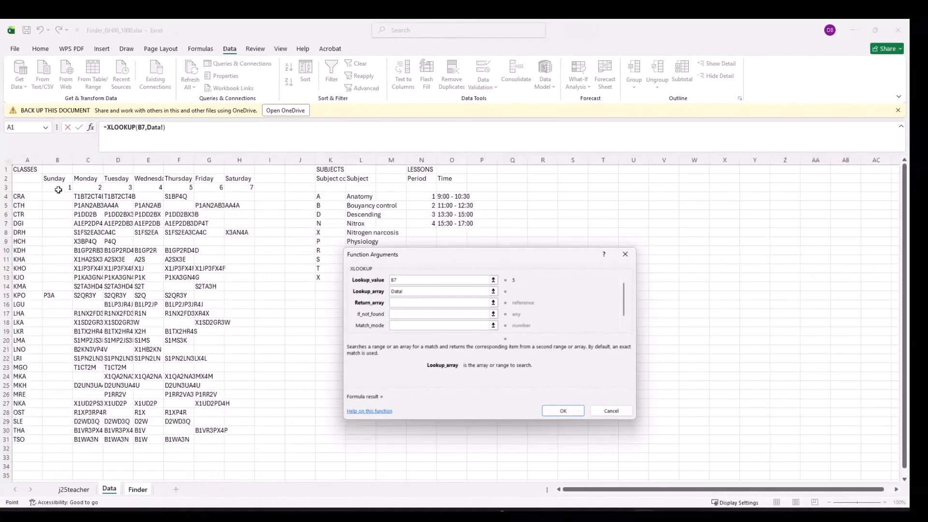
pyautogui.moveTo(58, 190); pyautogui.dragTo(249, 188)
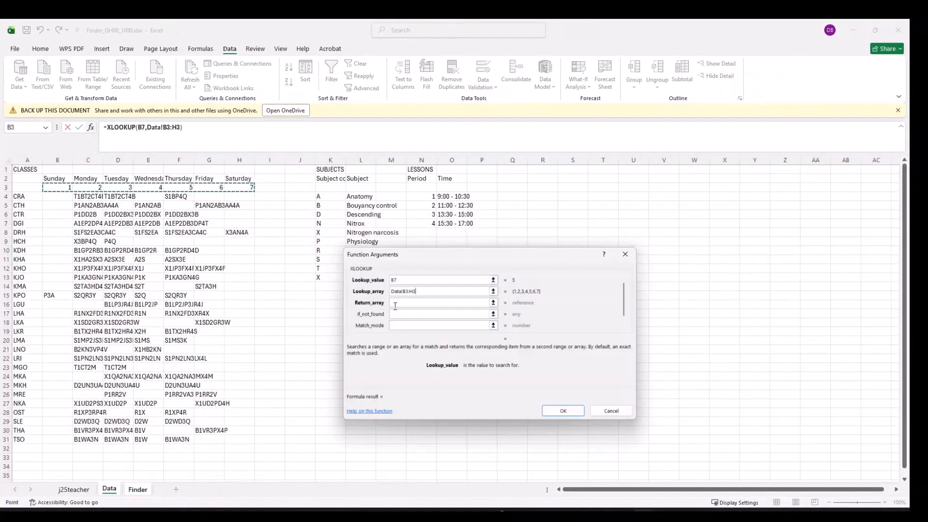
pyautogui.press('Tab')
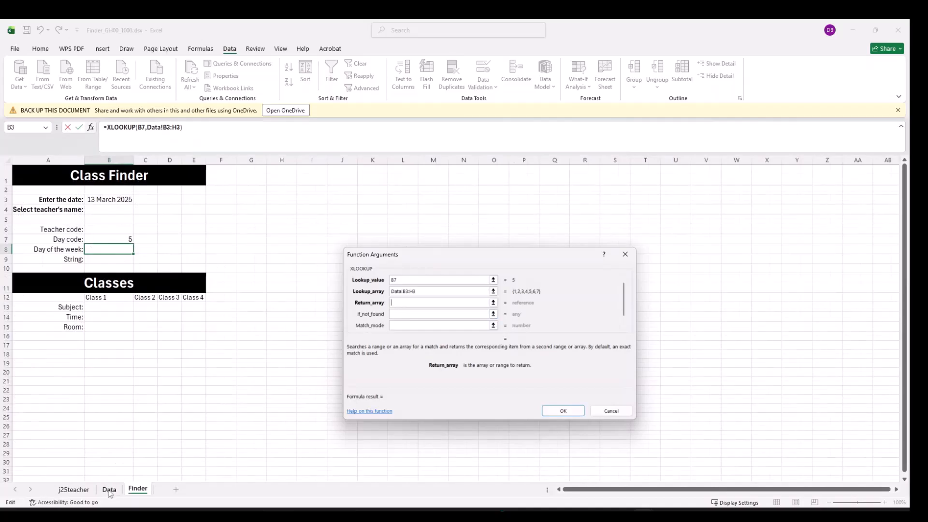
pyautogui.click(110, 490)
pyautogui.moveTo(59, 178); pyautogui.dragTo(249, 178)
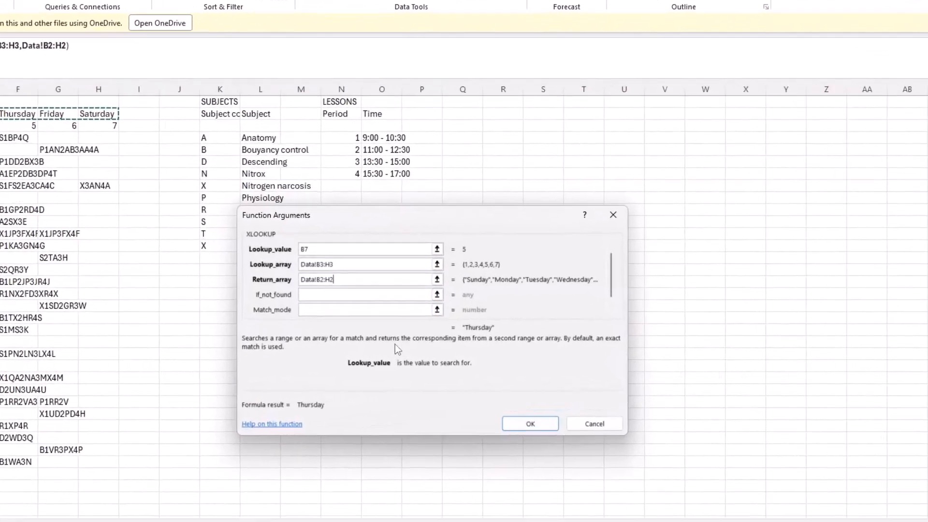
# Step: Set the XLOOKUP if-not-found value to "" and the match mode to 0
pyautogui.click(308, 296)
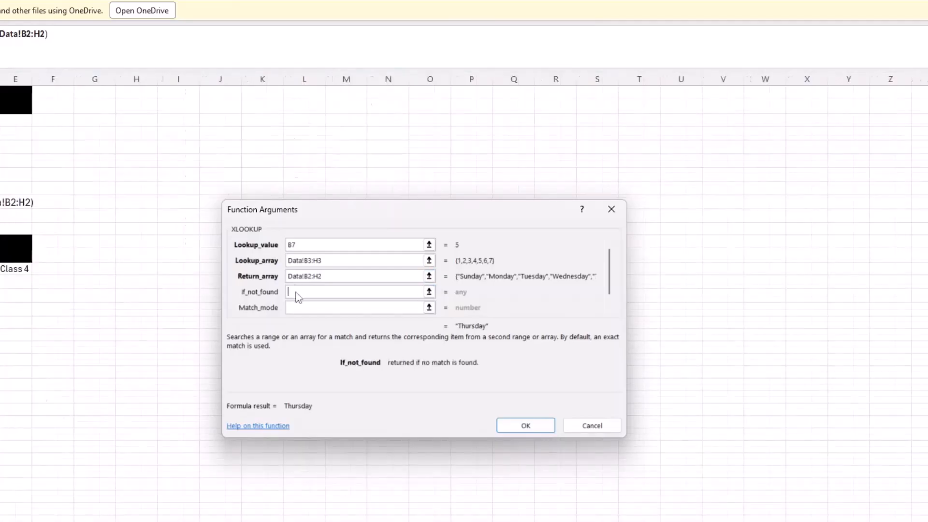
pyautogui.write('""')
pyautogui.click(306, 307)
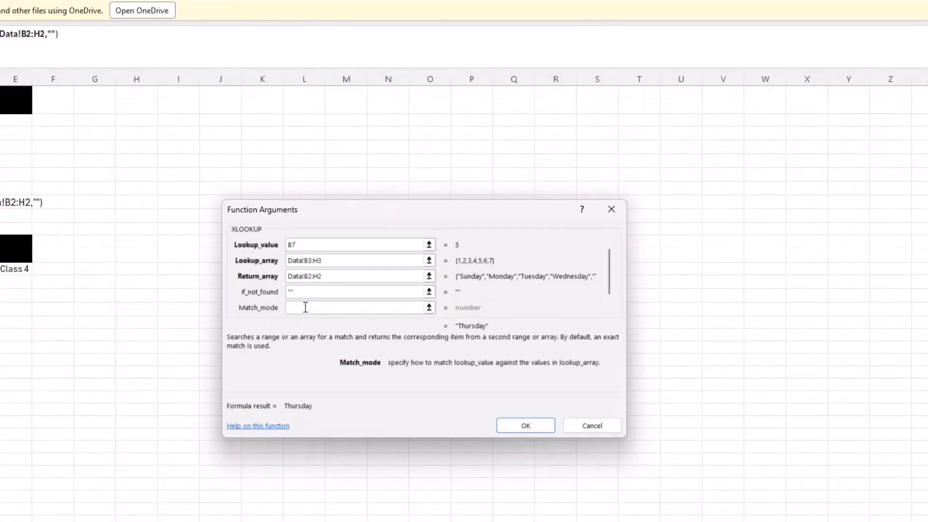
pyautogui.write('0')
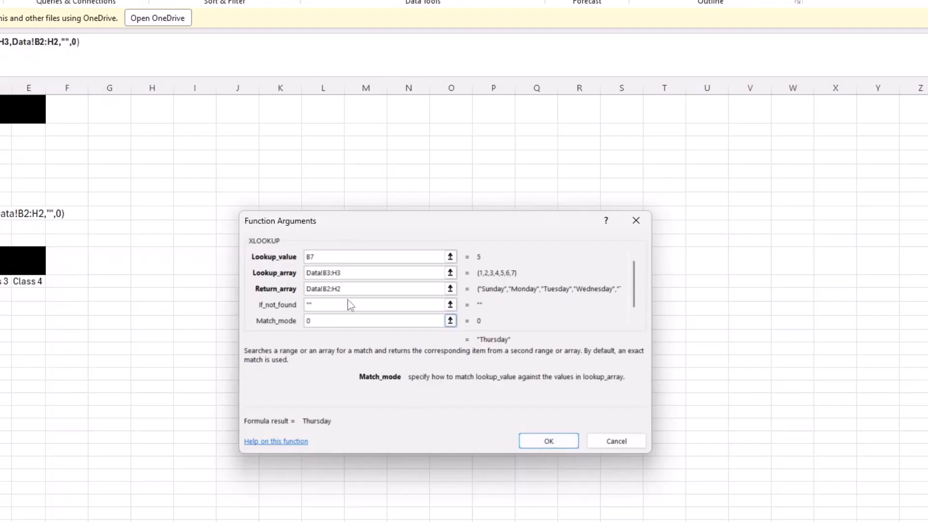
# Step: Make both array ranges absolute as Data!$B$3:$H$3 and Data!$B$2:$H$2, and enter the day of the week formula
pyautogui.moveTo(352, 274); pyautogui.dragTo(327, 274)
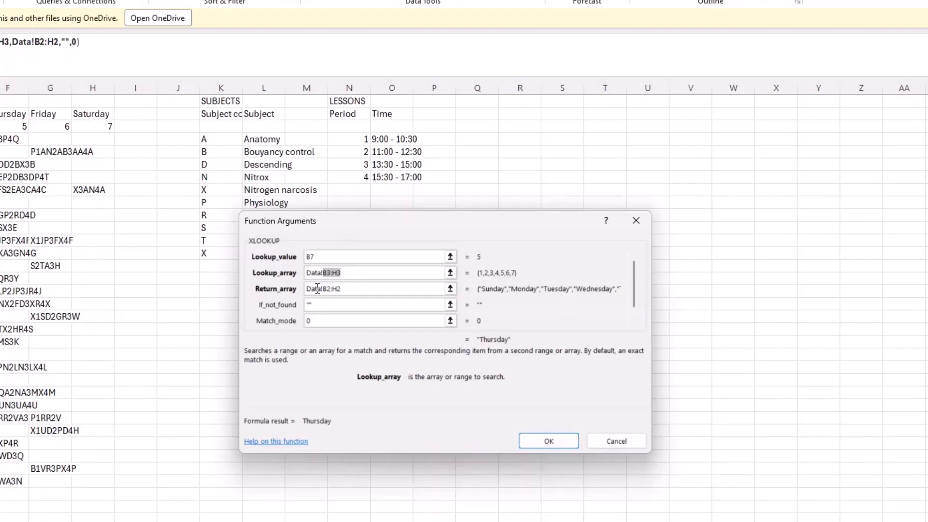
pyautogui.press('F4')
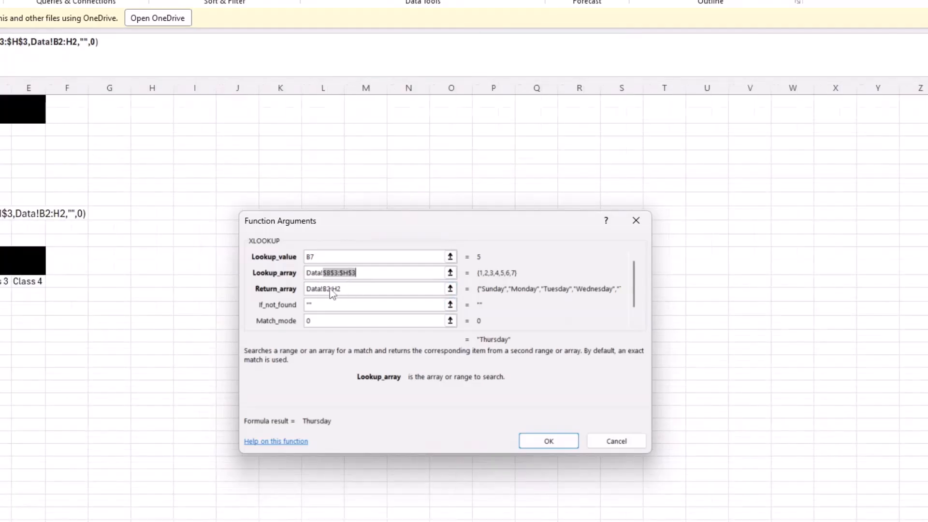
pyautogui.moveTo(342, 289); pyautogui.dragTo(328, 292)
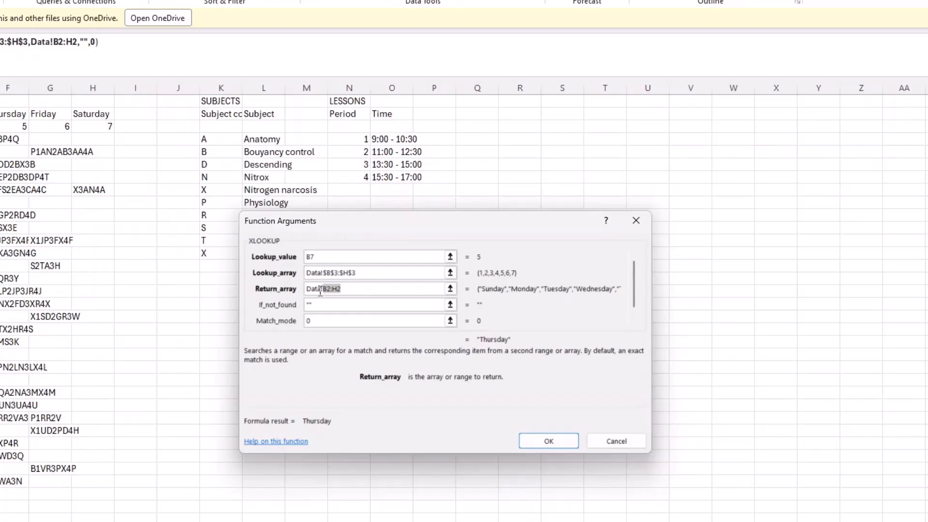
pyautogui.press('F4')
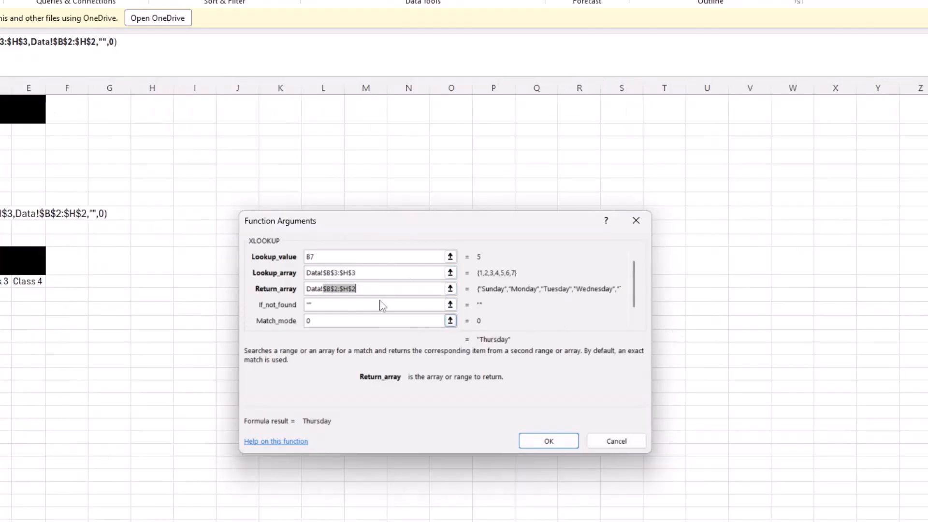
pyautogui.click(550, 442)
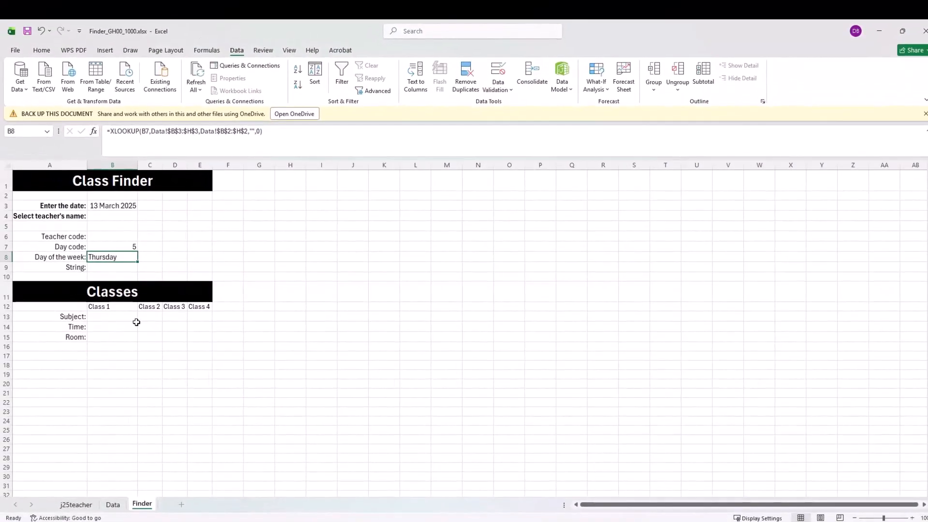
# Step: Make the ranges in the teacher code formula in B6 absolute as j25teacher!$B$2:$B$29 and j25teacher!$A$2:$A$29
pyautogui.click(120, 247)
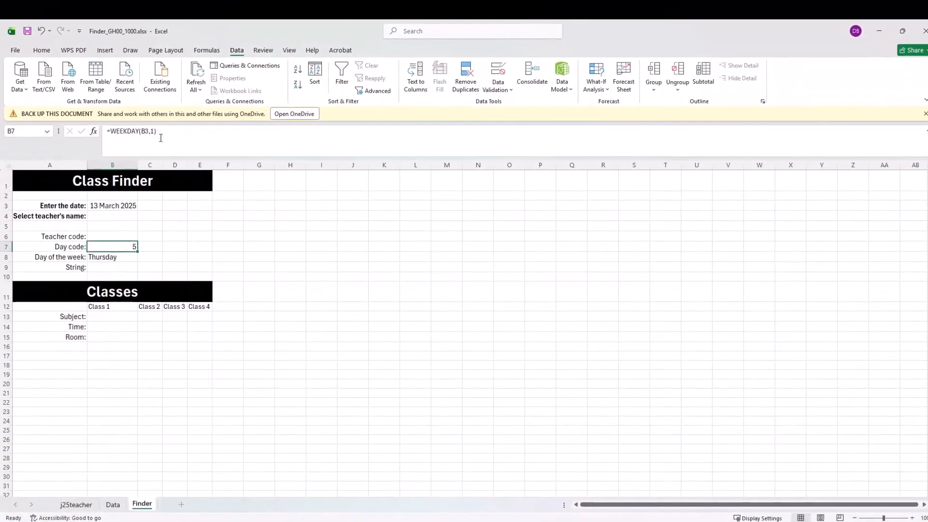
pyautogui.click(112, 207)
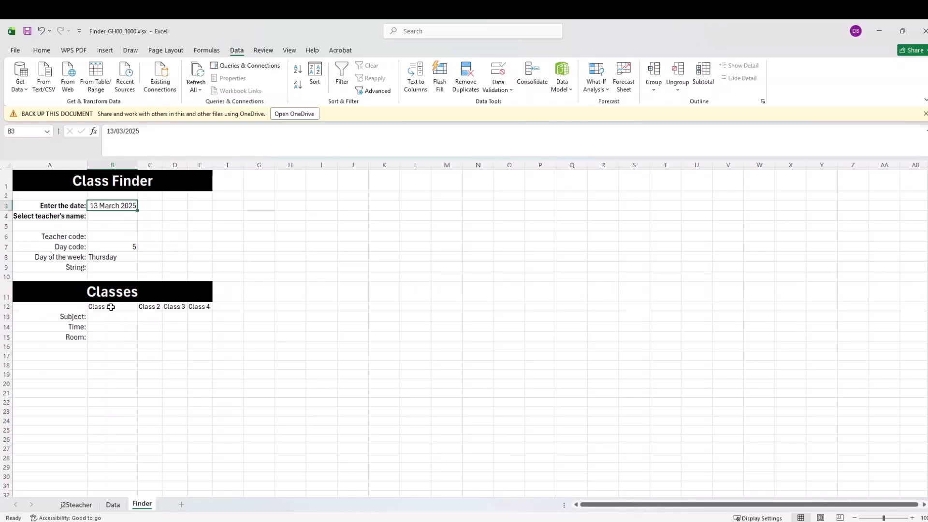
pyautogui.click(113, 227)
pyautogui.click(114, 238)
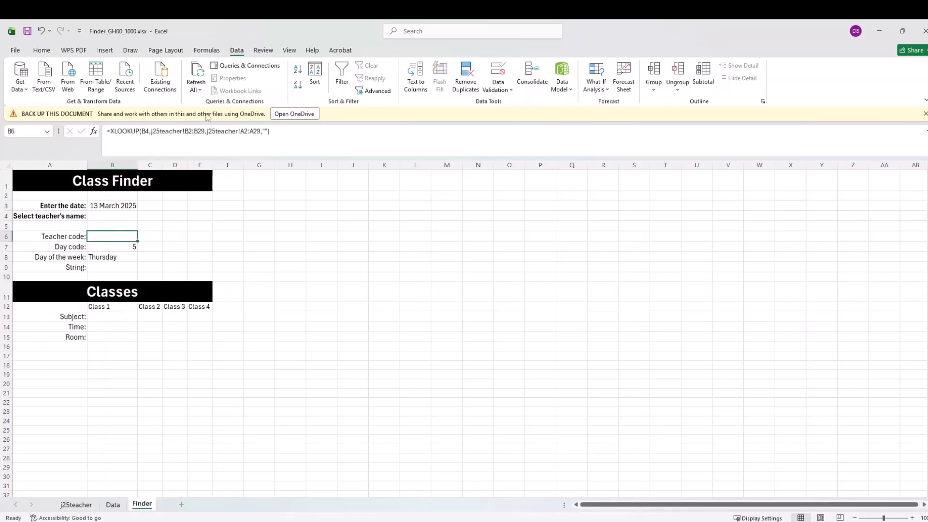
pyautogui.moveTo(185, 131); pyautogui.dragTo(205, 131)
pyautogui.press('F4')
pyautogui.moveTo(254, 131); pyautogui.dragTo(265, 130)
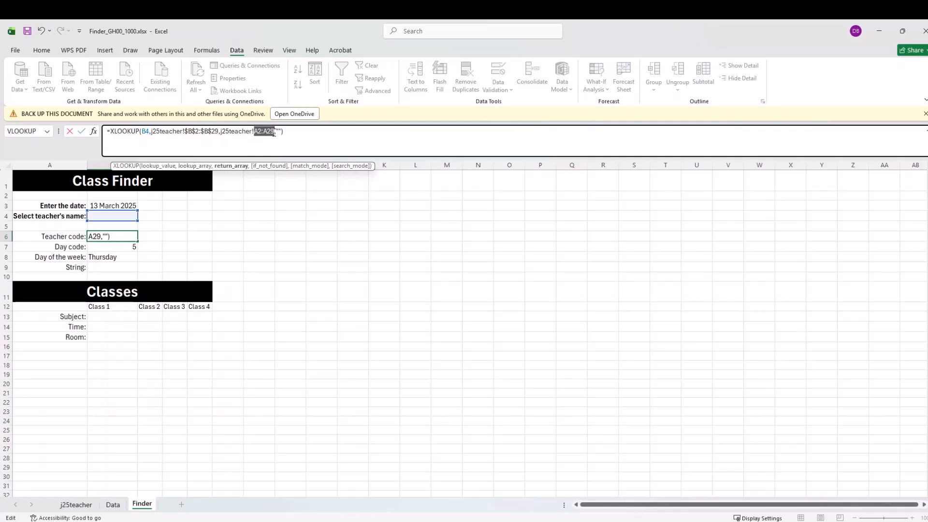
pyautogui.press('F4')
pyautogui.click(315, 135)
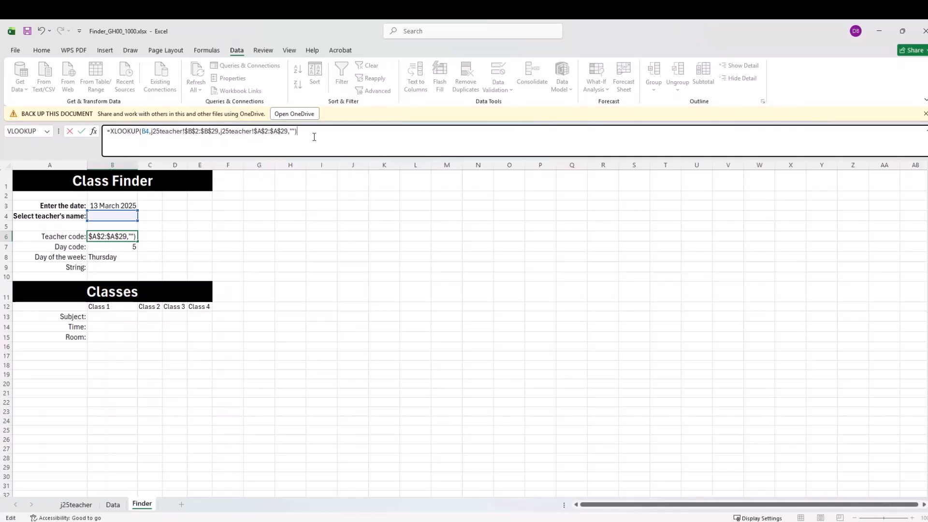
pyautogui.press('Return')
# Step: Read question 7 about INDEX and MATCH in B9 in 9626_s25_qp_02.pdf, and switch back to Finder_GH00_1000.xlsx in Excel
pyautogui.click(119, 269)
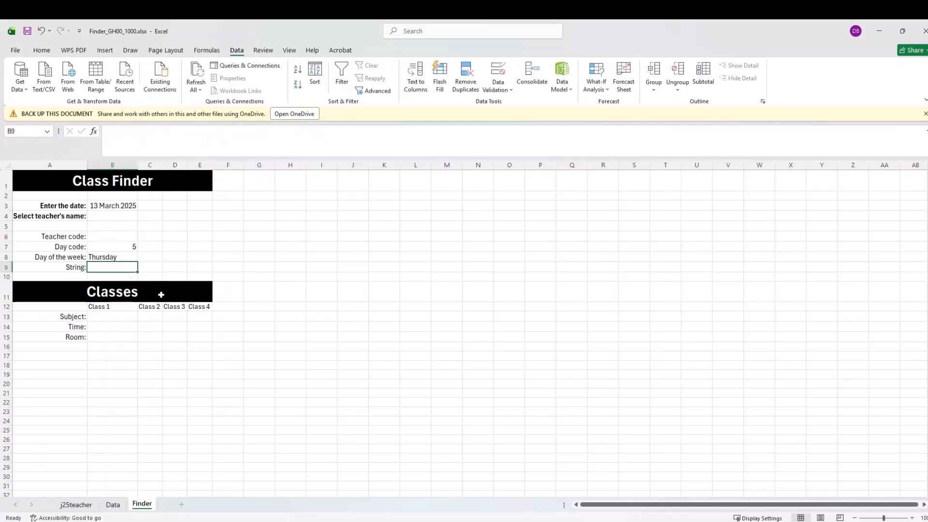
pyautogui.hotkey('alt', 'Tab')
pyautogui.scroll(-2, 415, 379)
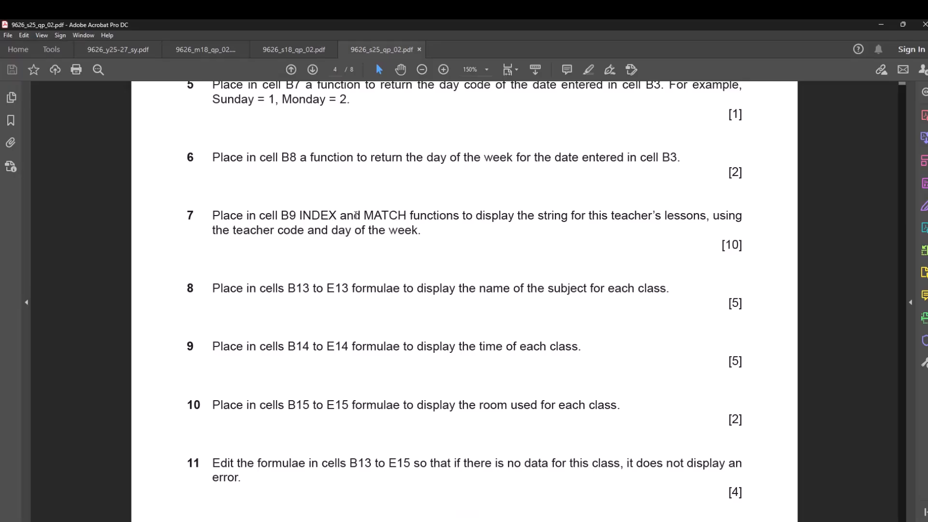
pyautogui.moveTo(301, 215); pyautogui.dragTo(407, 216)
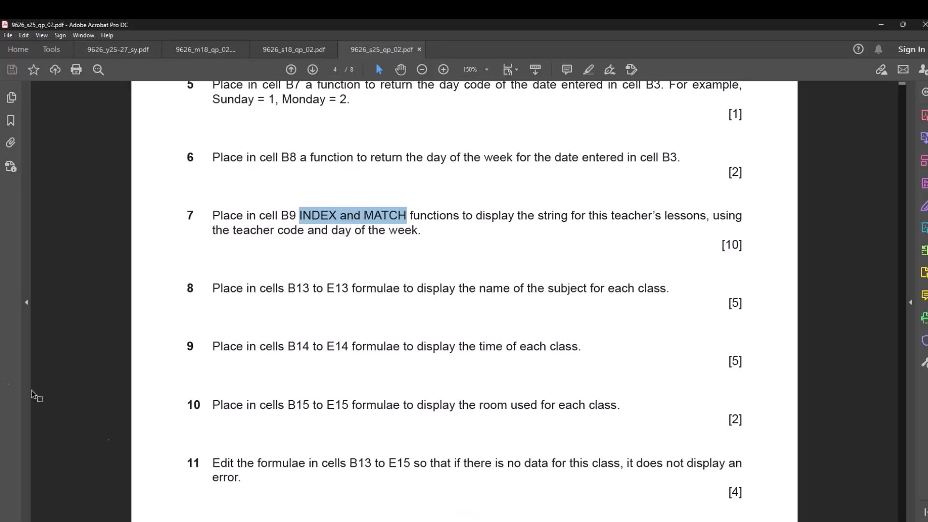
pyautogui.moveTo(577, 521)
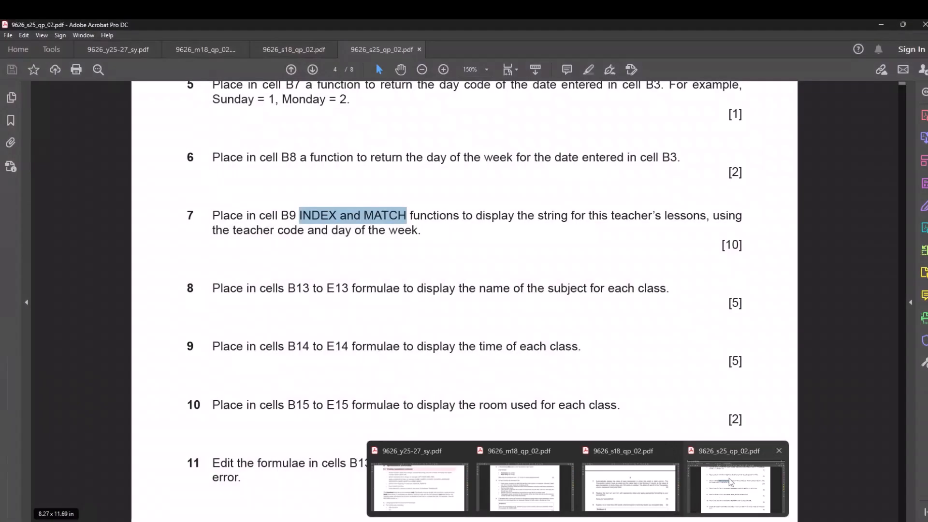
pyautogui.moveTo(662, 521)
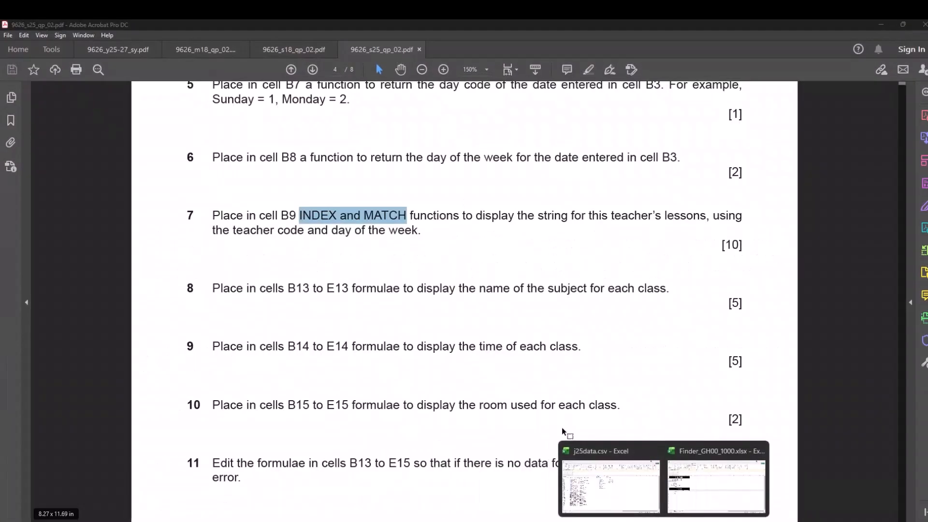
pyautogui.click(609, 478)
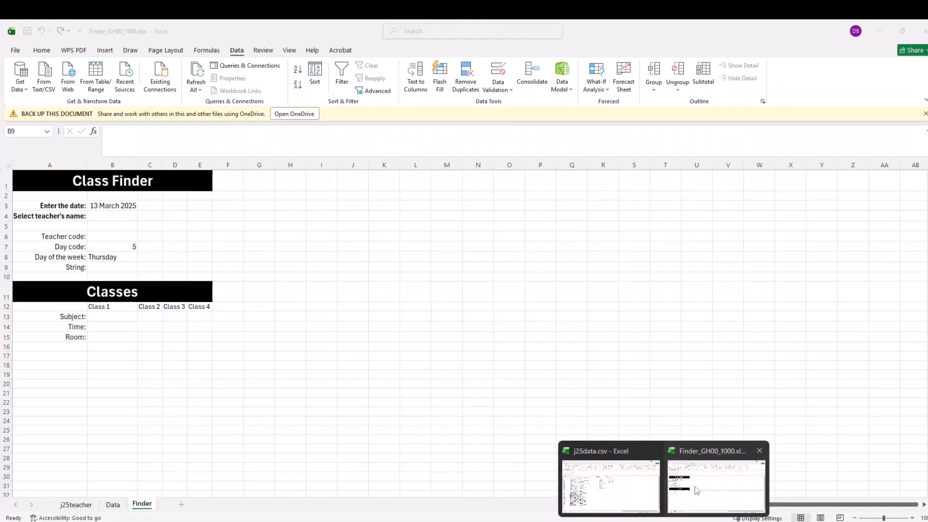
# Step: Check the day of the week and teacher code cells of the Finder sheet, and open the Data sheet with the class strings
pyautogui.click(117, 257)
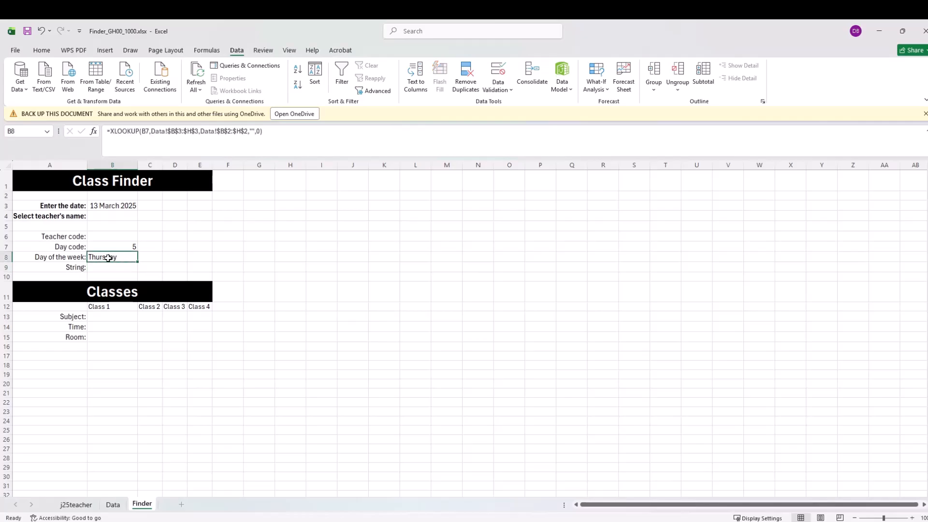
pyautogui.click(113, 240)
pyautogui.click(100, 269)
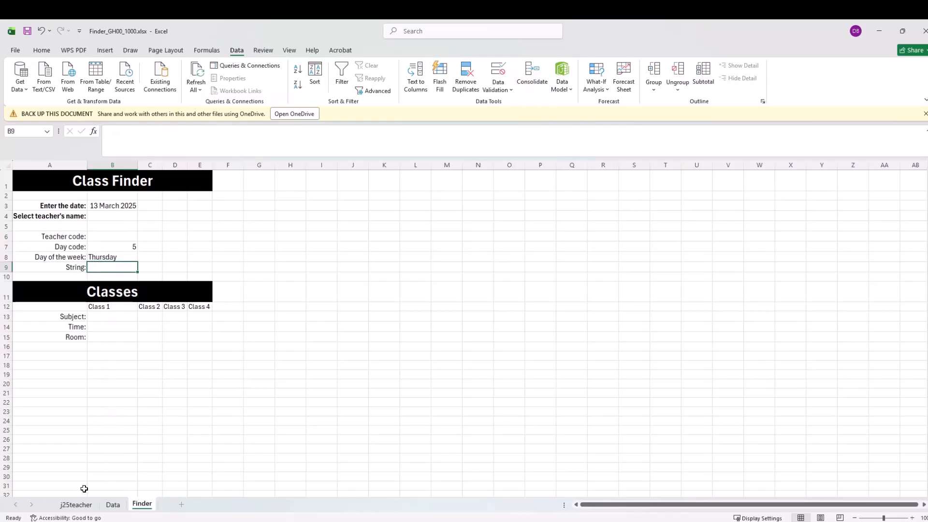
pyautogui.click(76, 505)
pyautogui.click(112, 505)
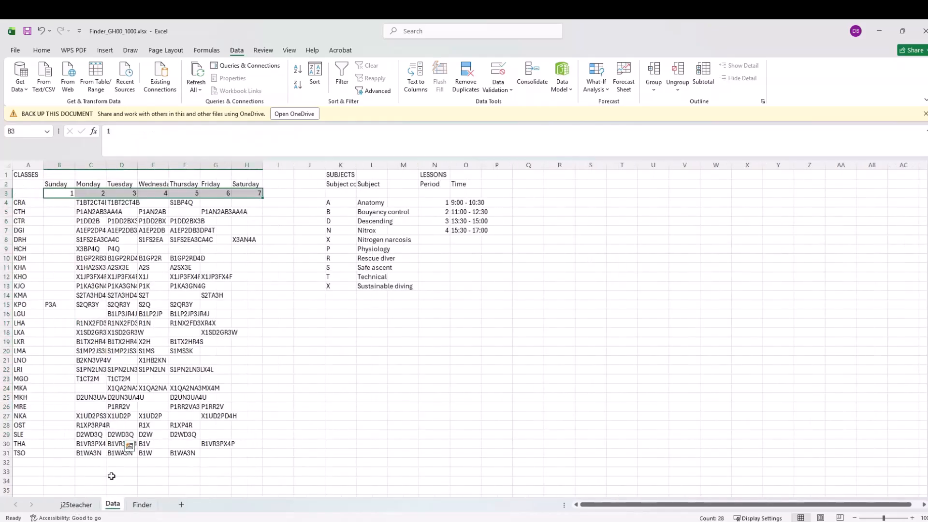
# Step: Examine the weekday headings in B2:H2 and the block of class strings in B4:H31 on the Data sheet
pyautogui.moveTo(53, 186); pyautogui.dragTo(251, 188)
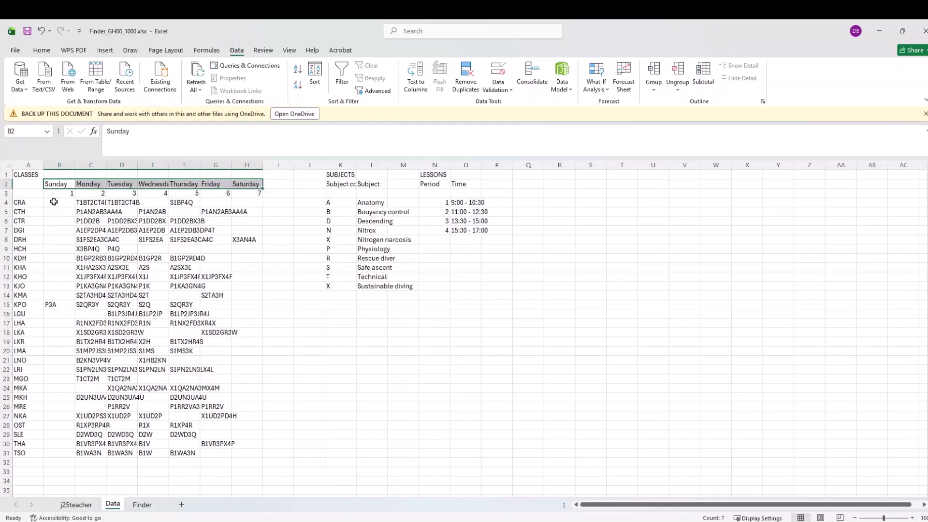
pyautogui.moveTo(54, 202); pyautogui.dragTo(252, 455)
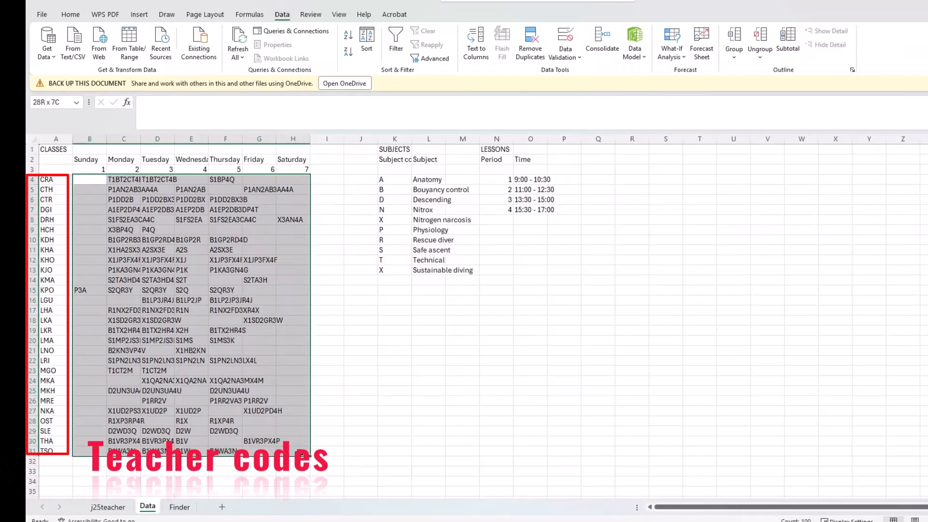
pyautogui.moveTo(300, 455); pyautogui.dragTo(300, 454)
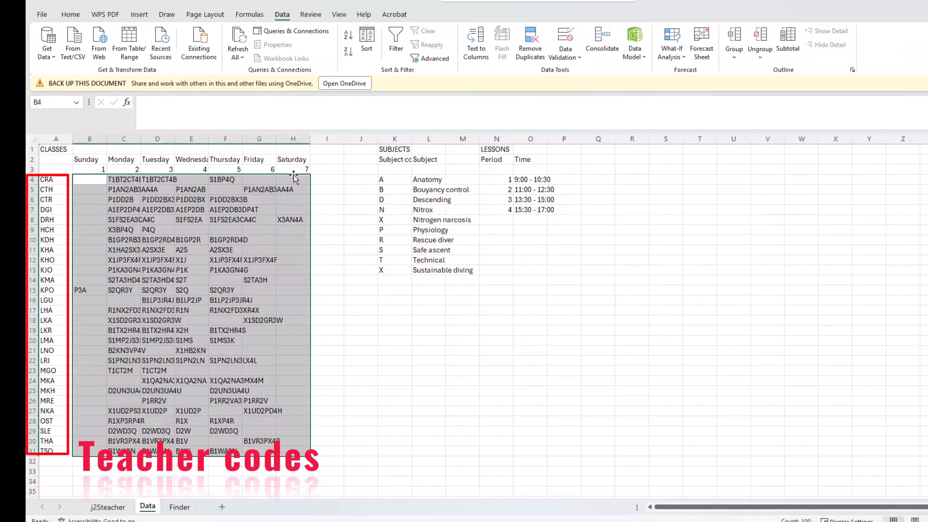
# Step: Start an INDEX formula in B9 of the Finder sheet with the array Data!B4:H31, and begin a MATCH for its row argument
pyautogui.click(180, 508)
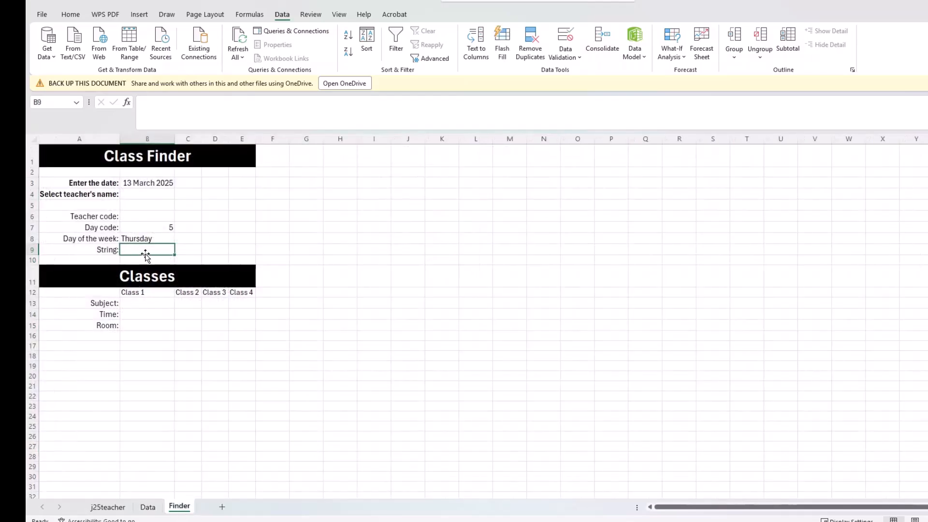
pyautogui.write('=INDEX(')
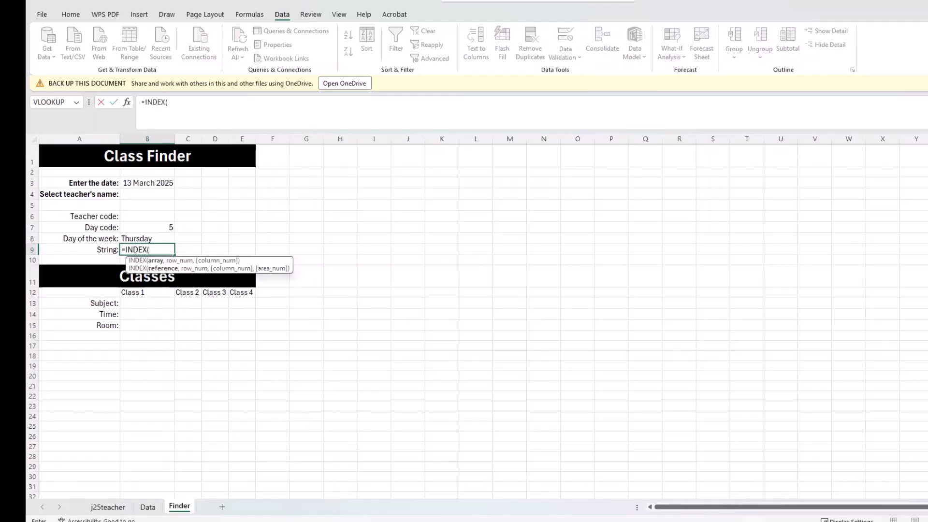
pyautogui.click(152, 508)
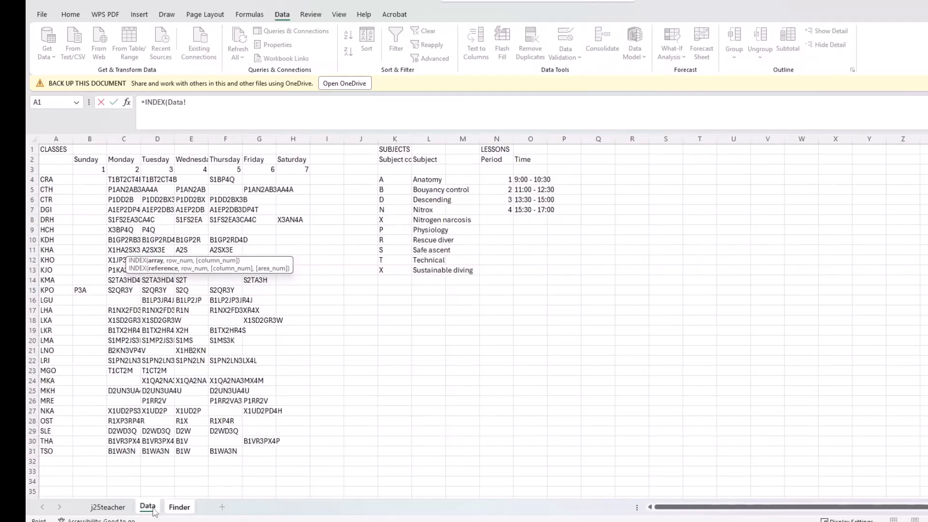
pyautogui.moveTo(88, 179); pyautogui.dragTo(288, 451)
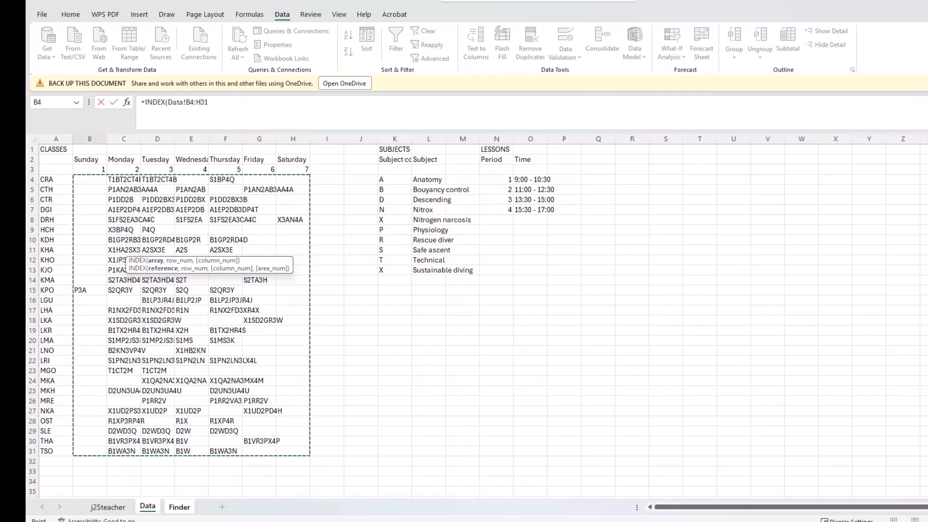
pyautogui.click(251, 102)
pyautogui.write(',')
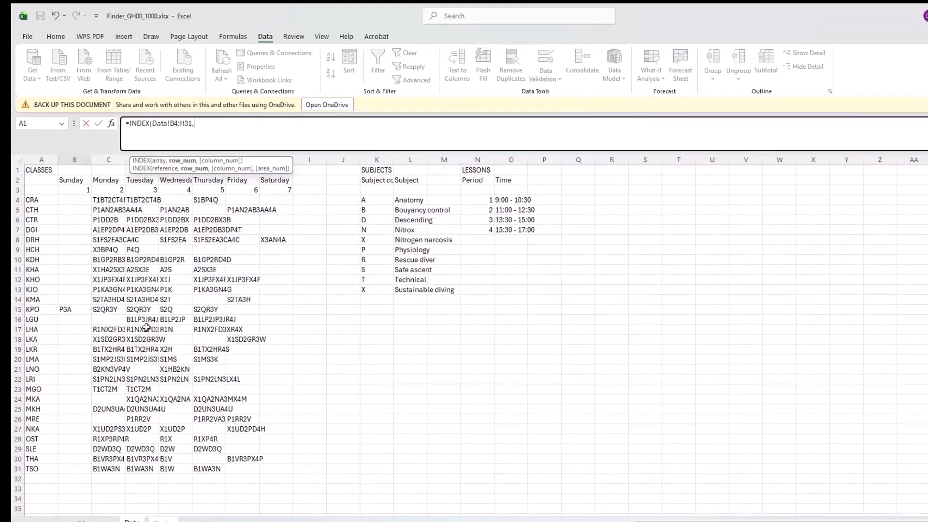
pyautogui.write('ma')
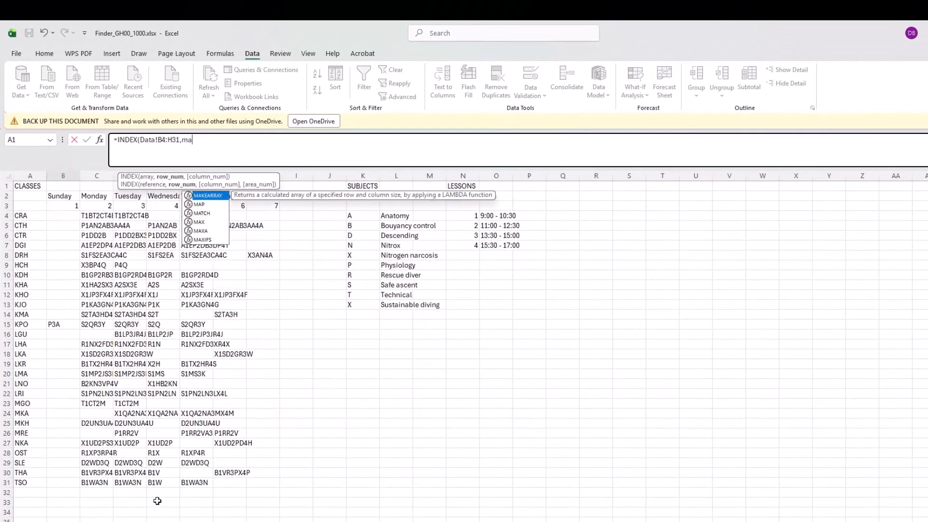
pyautogui.press('Down')
pyautogui.press('Tab')
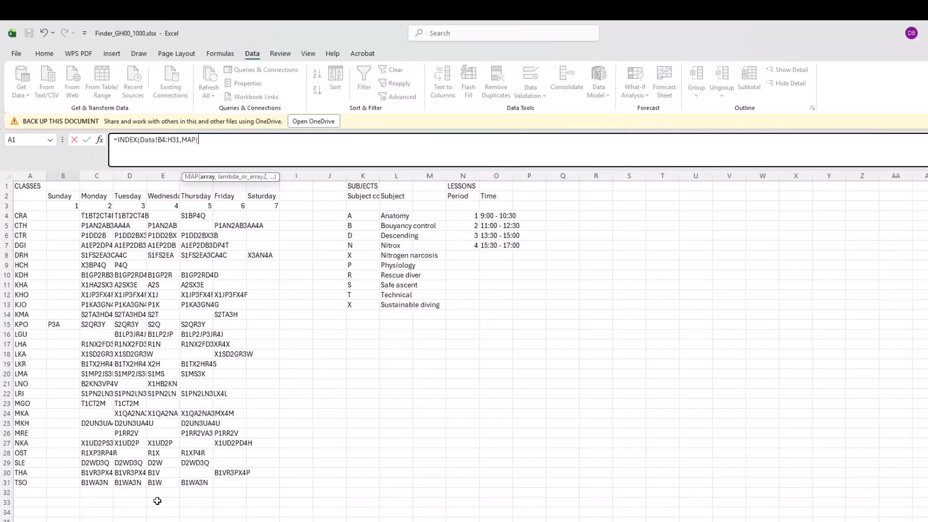
pyautogui.press('BackSpace')
pyautogui.press('BackSpace')
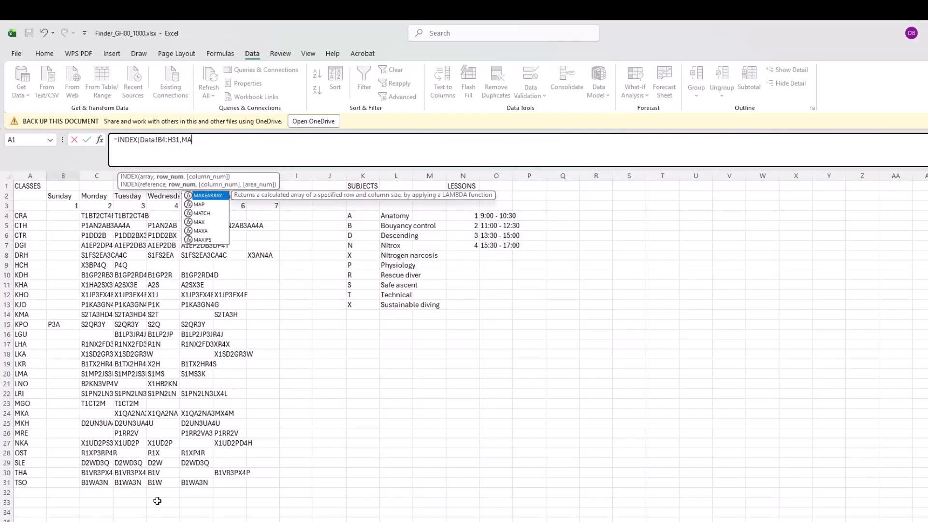
# Step: Complete the row argument with a MATCH of the teacher code Finder!B6 in Data!A4:A31, using match type 0
pyautogui.doubleClick(213, 213)
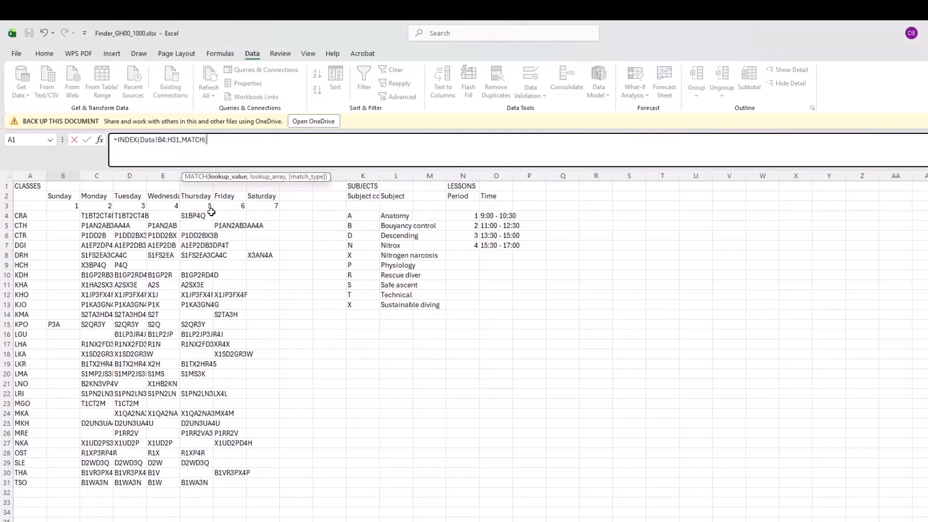
pyautogui.click(53, 521)
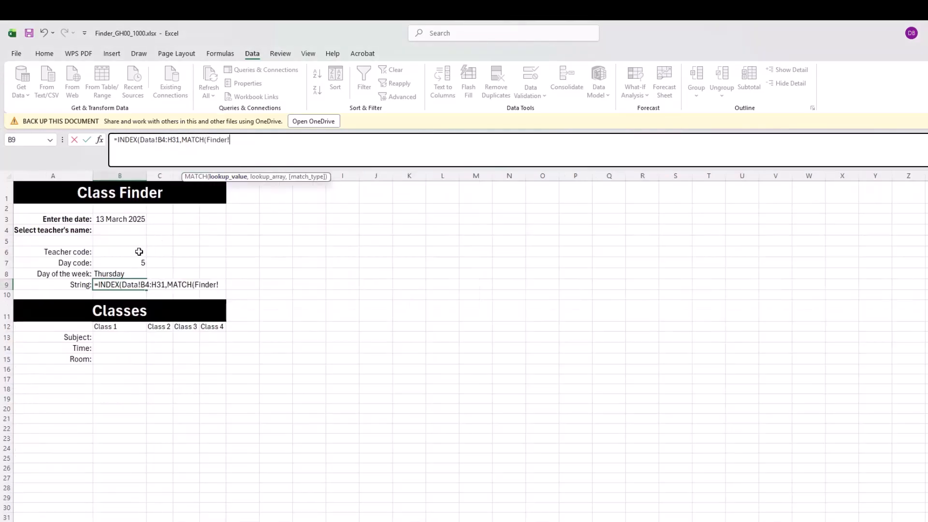
pyautogui.click(122, 252)
pyautogui.write(',')
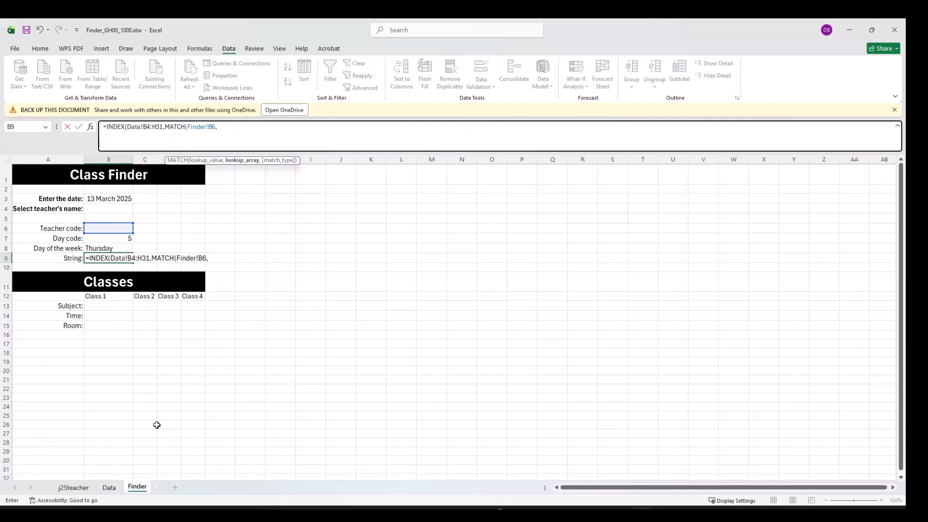
pyautogui.click(109, 487)
pyautogui.moveTo(21, 197); pyautogui.dragTo(30, 437)
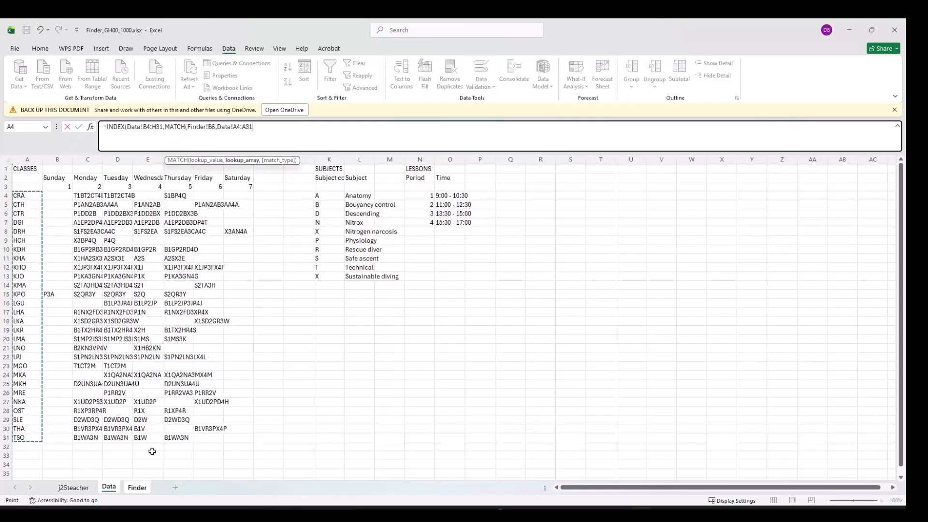
pyautogui.write(',')
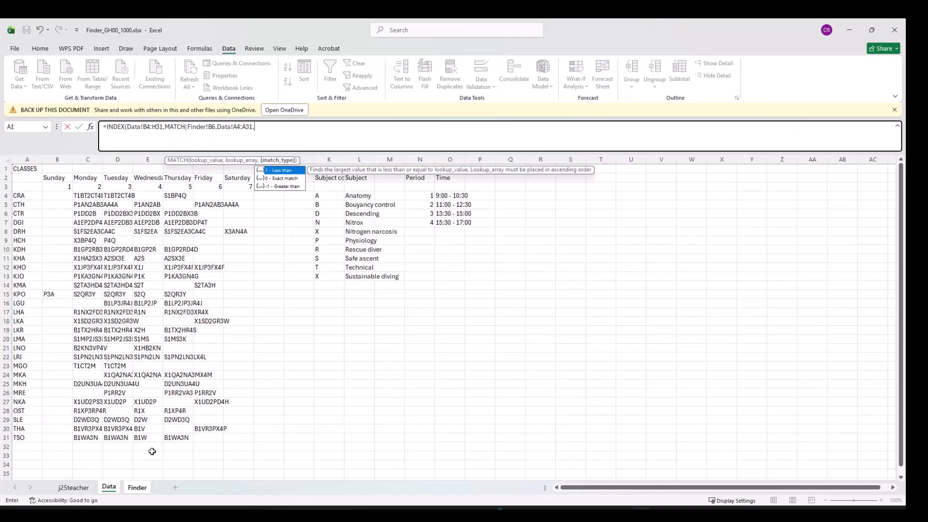
pyautogui.write('0')
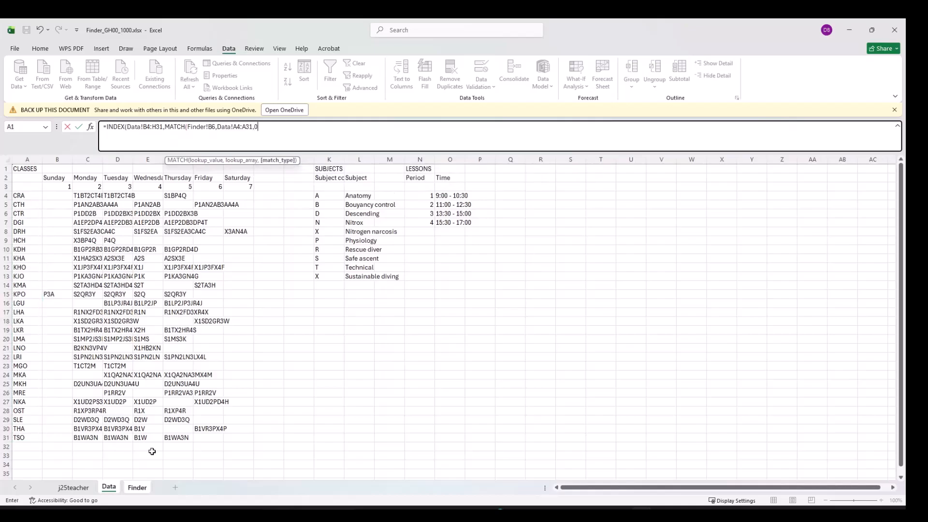
# Step: Add a MATCH of the weekday Finder!B8 in Data!B2:H2 with exact match as the column argument, and finish the formula
pyautogui.write('),MATCH(')
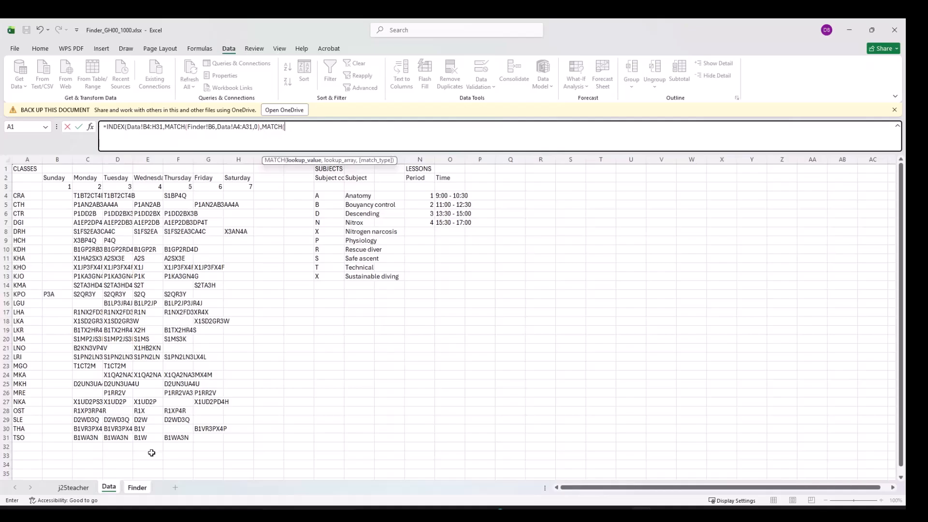
pyautogui.click(139, 488)
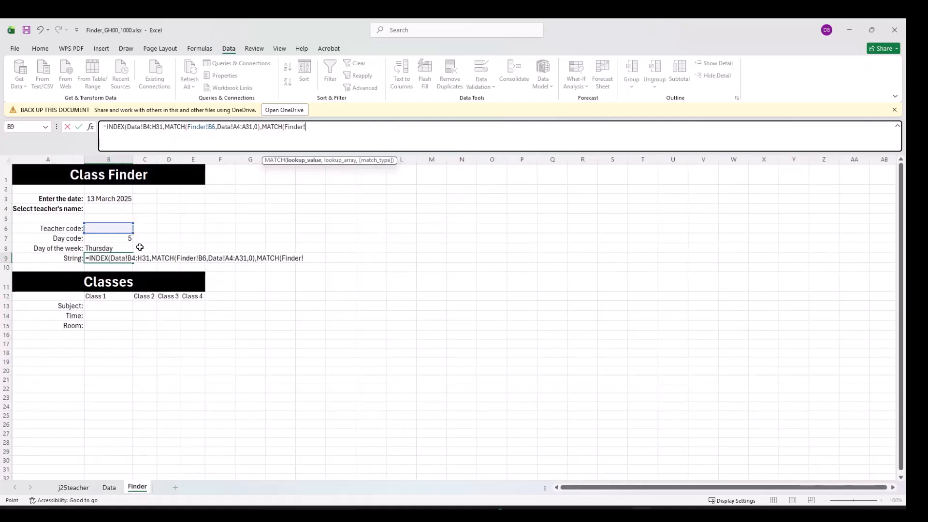
pyautogui.click(122, 247)
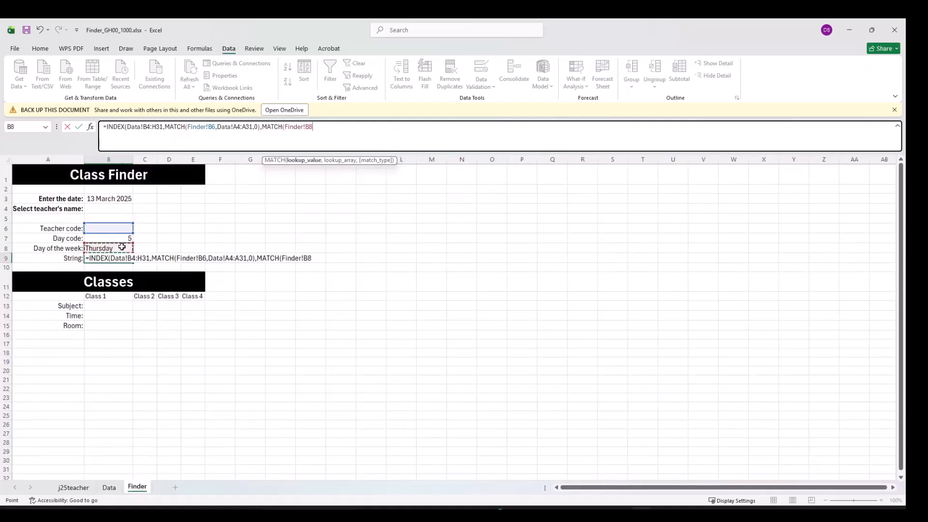
pyautogui.write(',')
pyautogui.click(108, 487)
pyautogui.moveTo(57, 177); pyautogui.dragTo(202, 175)
pyautogui.moveTo(228, 178); pyautogui.dragTo(227, 178)
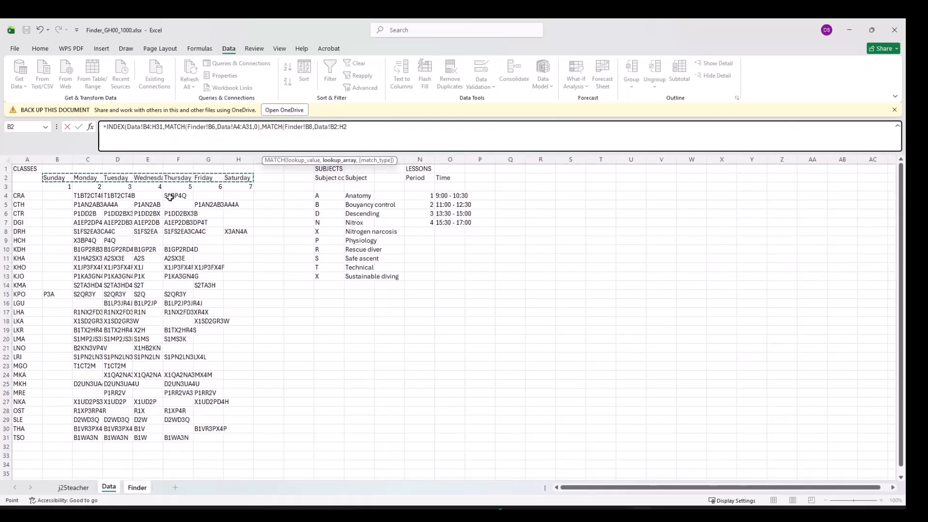
pyautogui.write(',')
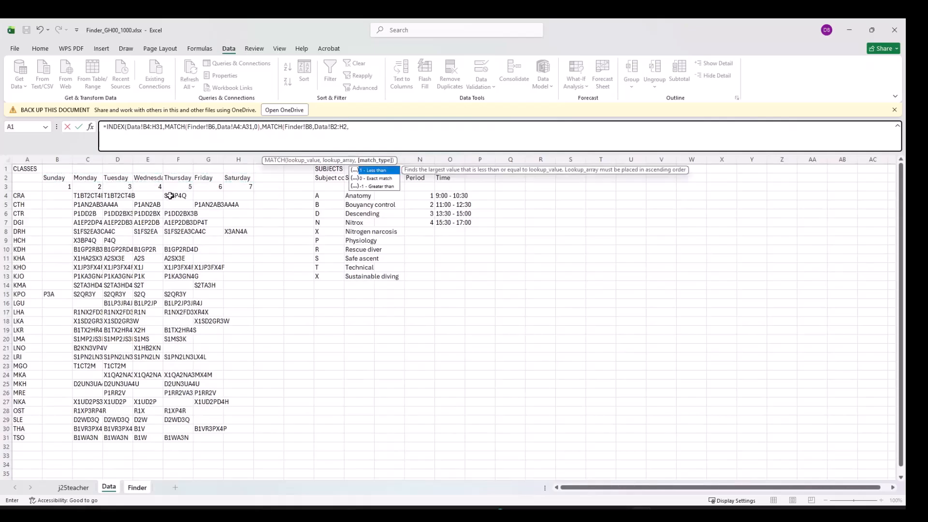
pyautogui.doubleClick(385, 179)
pyautogui.write(')')
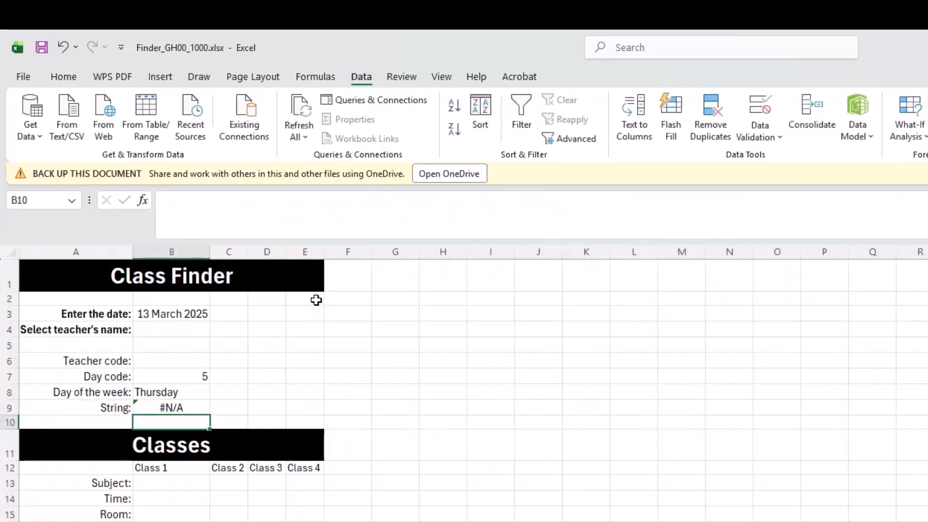
# Step: Test the B9 string formula by choosing the teacher with code CTH, then the one with code CTR, in B4
pyautogui.click(186, 363)
pyautogui.click(184, 409)
pyautogui.click(192, 361)
pyautogui.click(188, 329)
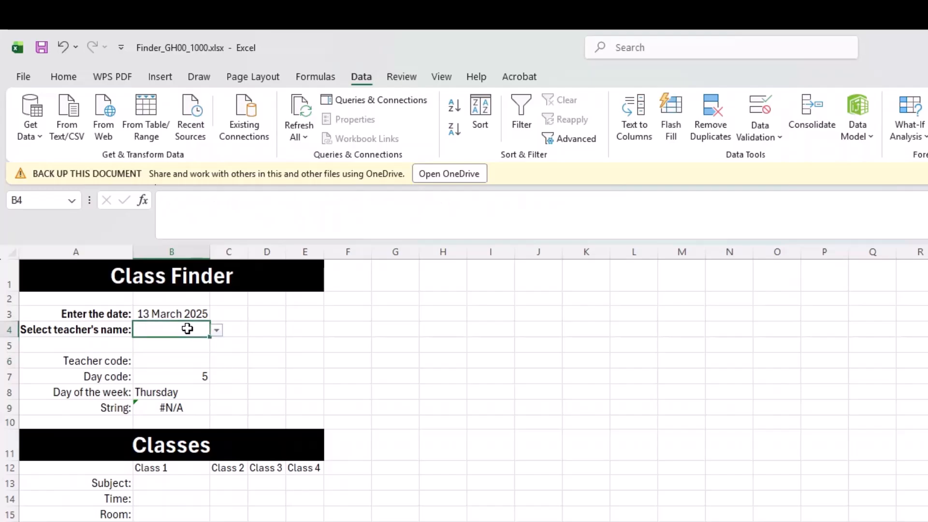
pyautogui.click(216, 331)
pyautogui.click(199, 357)
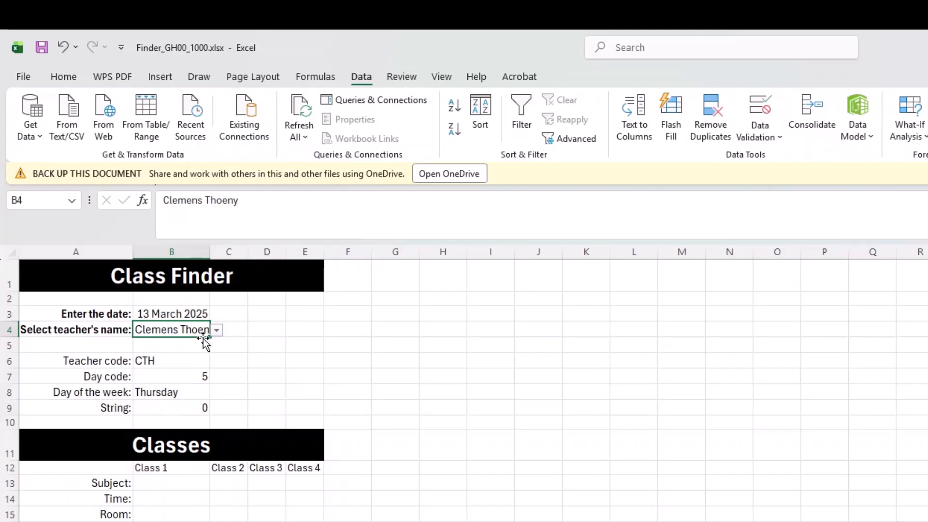
pyautogui.click(217, 330)
pyautogui.click(193, 369)
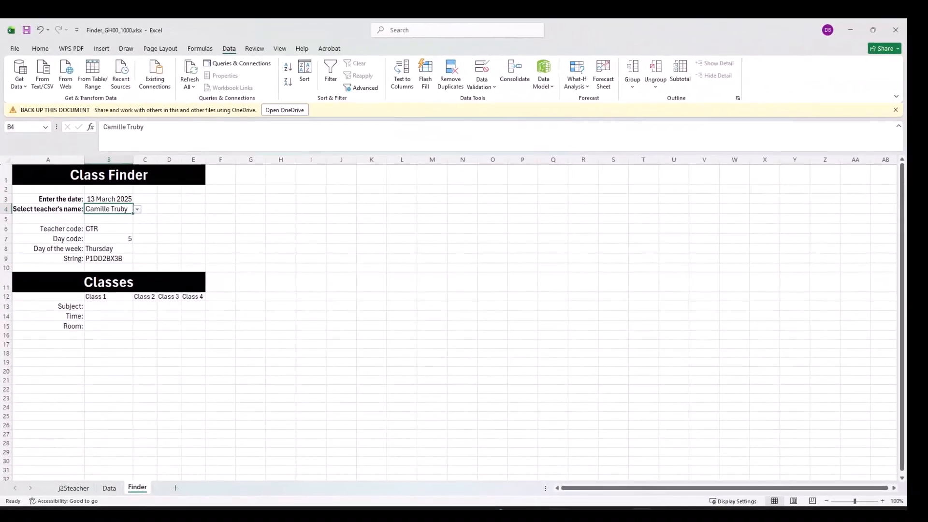
# Step: Read questions 8 to 12 and the class string format under question 1 in 9626_s25_qp_02.pdf, and switch back to Finder_GH00_1000.xlsx in Excel
pyautogui.click(558, 516)
pyautogui.scroll(-2, 504, 355)
pyautogui.scroll(-2, 504, 355)
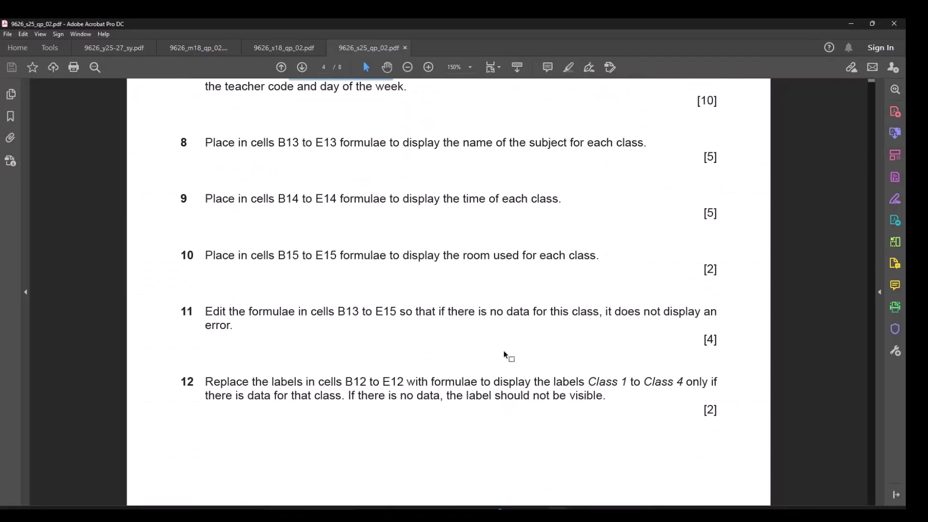
pyautogui.scroll(1, 504, 355)
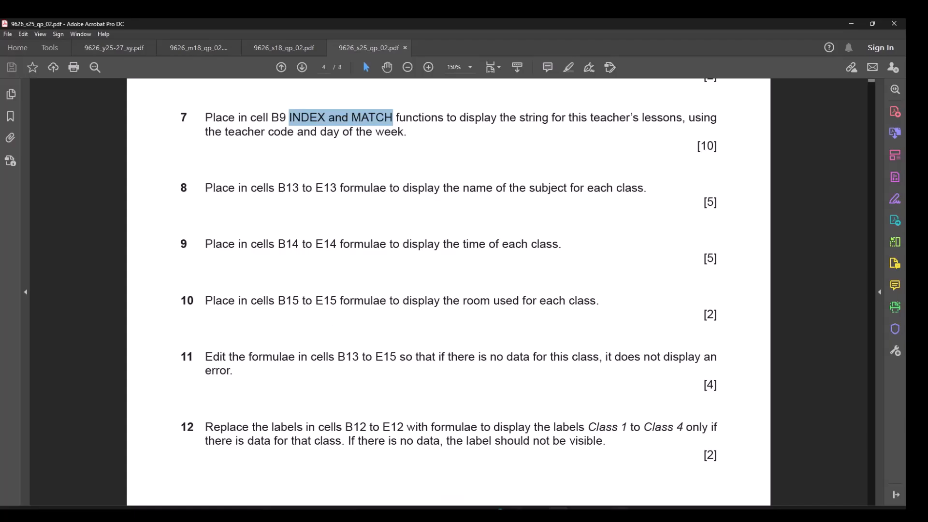
pyautogui.click(642, 512)
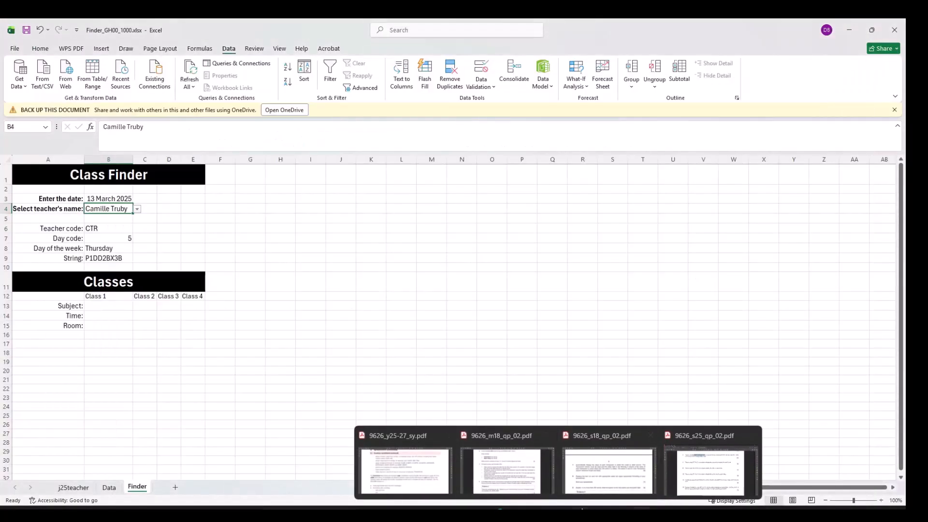
pyautogui.hotkey('alt', 'Tab')
pyautogui.scroll(9, 460, 246)
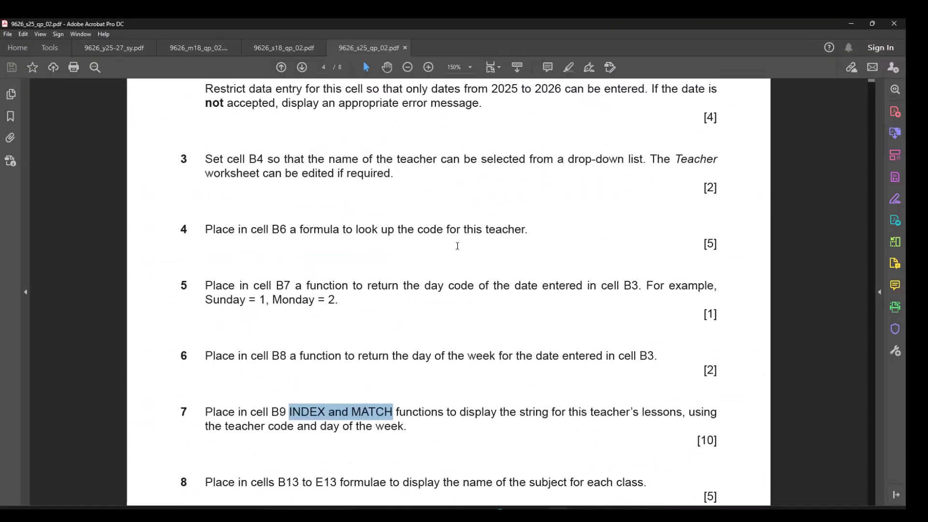
pyautogui.scroll(10, 456, 247)
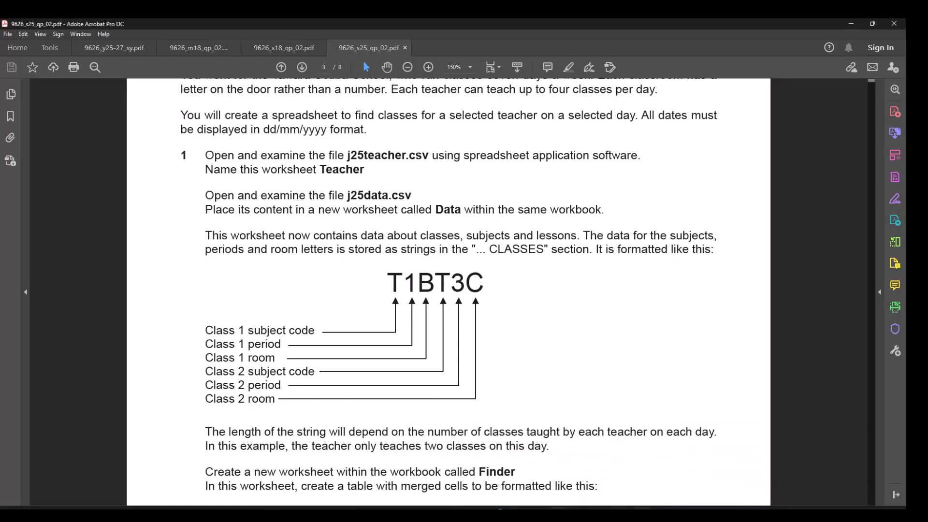
pyautogui.click(692, 464)
# Step: Examine the subject codes and names in K4:L13 on the Data sheet, and return to B13 on the Finder sheet
pyautogui.click(115, 305)
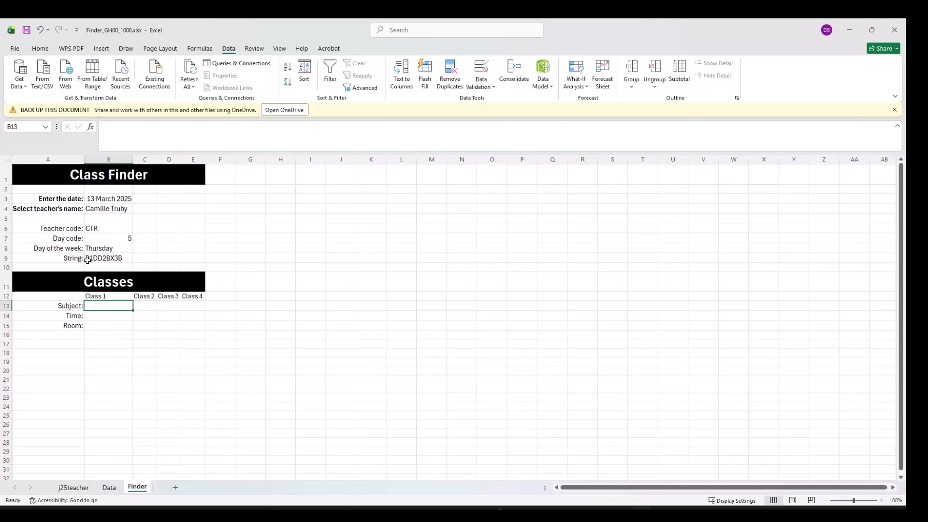
pyautogui.click(109, 488)
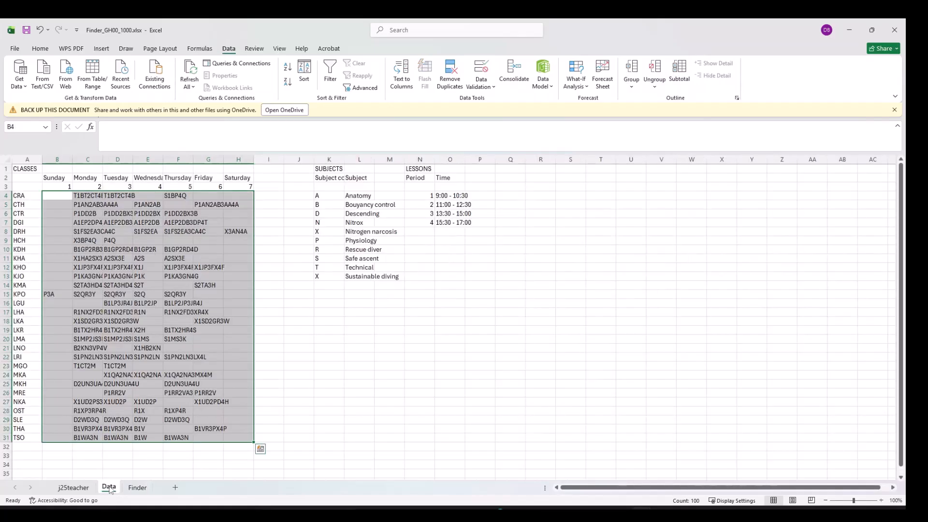
pyautogui.moveTo(323, 196); pyautogui.dragTo(370, 273)
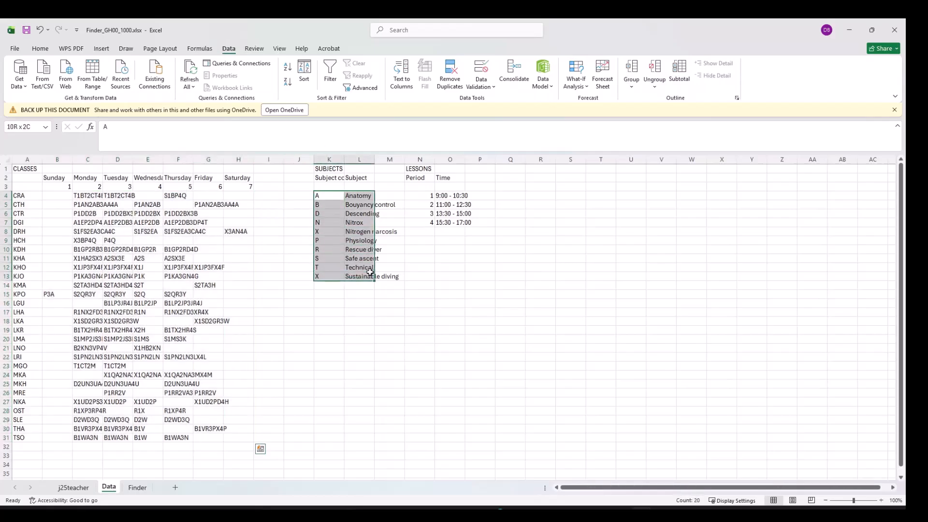
pyautogui.click(135, 488)
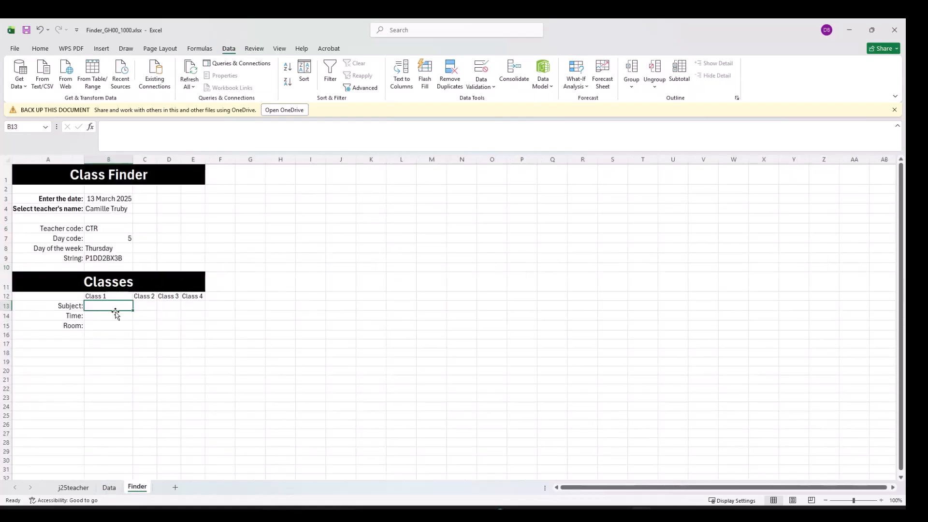
# Step: Enter the formula =LEFT(B9,1) in B13 to extract the subject code of Class 1 from the string
pyautogui.write('=')
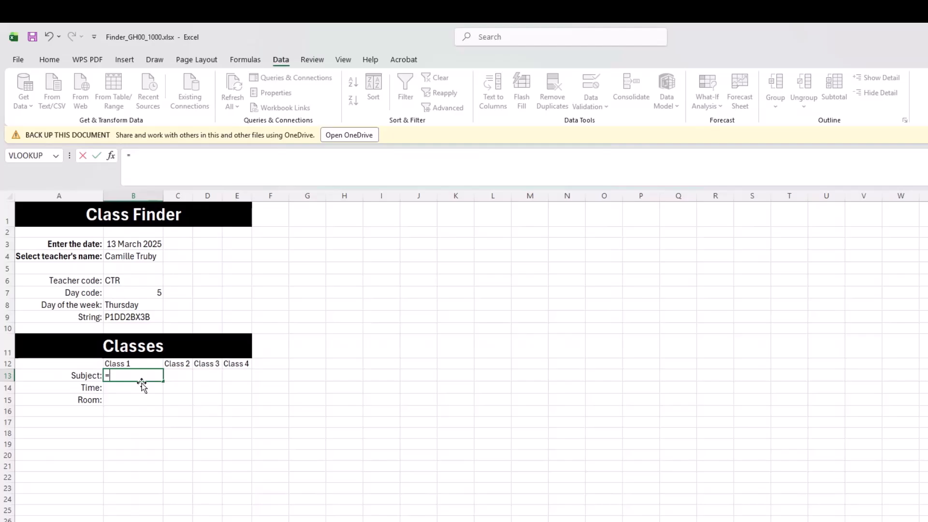
pyautogui.write('f')
pyautogui.press('BackSpace')
pyautogui.write('lef')
pyautogui.press('Tab')
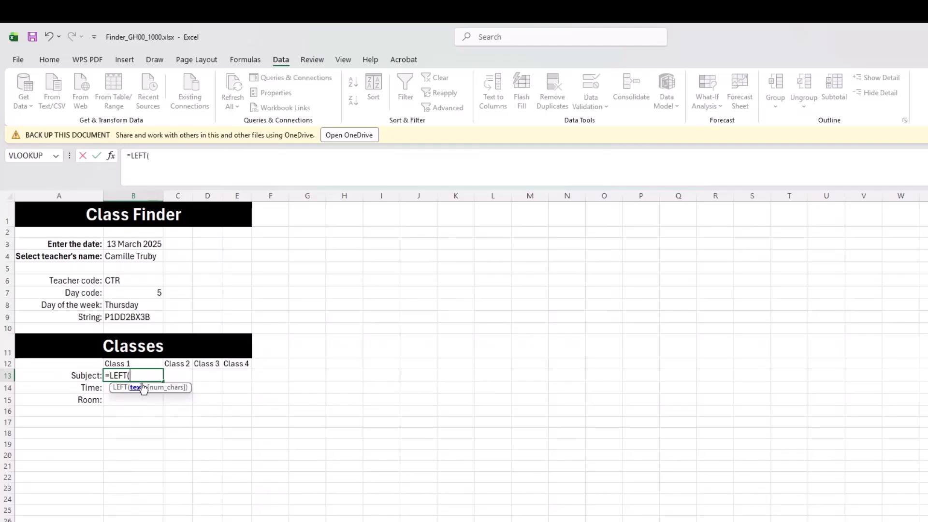
pyautogui.click(123, 315)
pyautogui.write(',1')
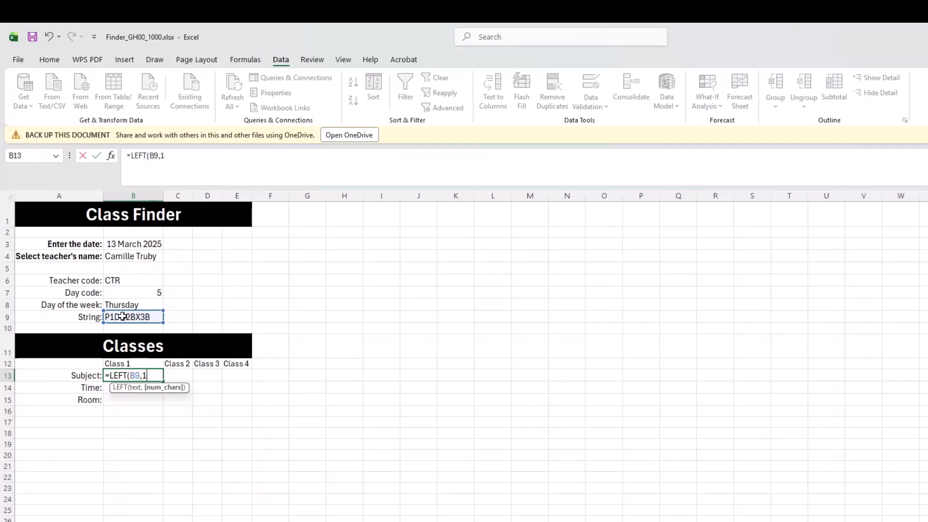
pyautogui.write(')')
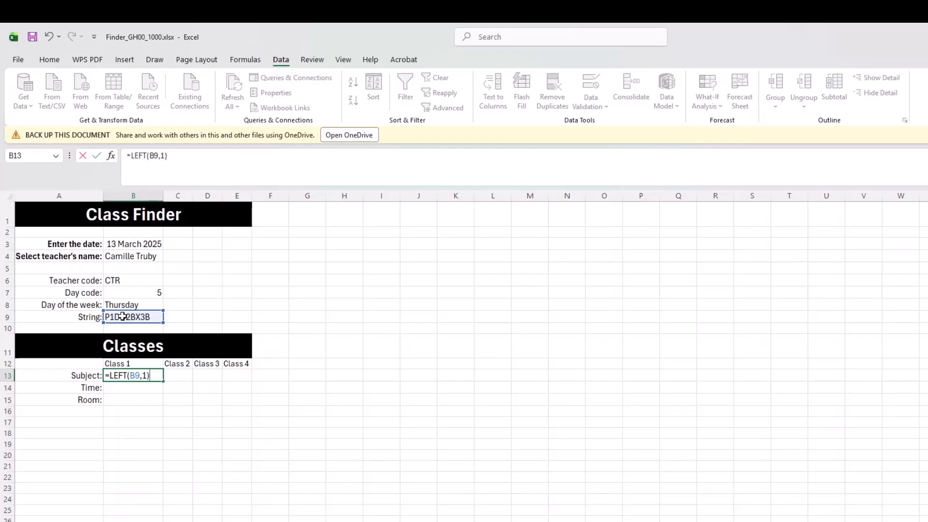
pyautogui.press('Return')
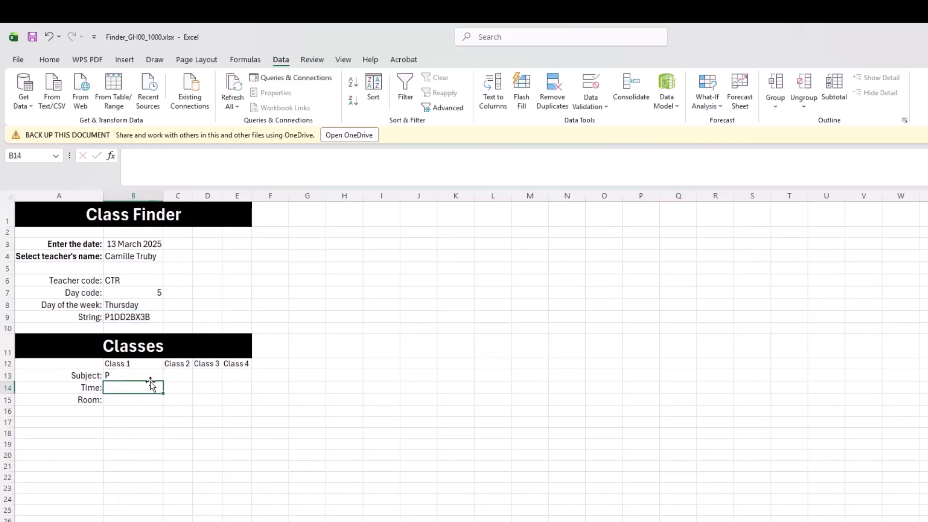
pyautogui.click(175, 376)
pyautogui.moveTo(175, 376)
pyautogui.mouseDown()
pyautogui.moveTo(213, 379)
pyautogui.moveTo(181, 381)
pyautogui.mouseUp()
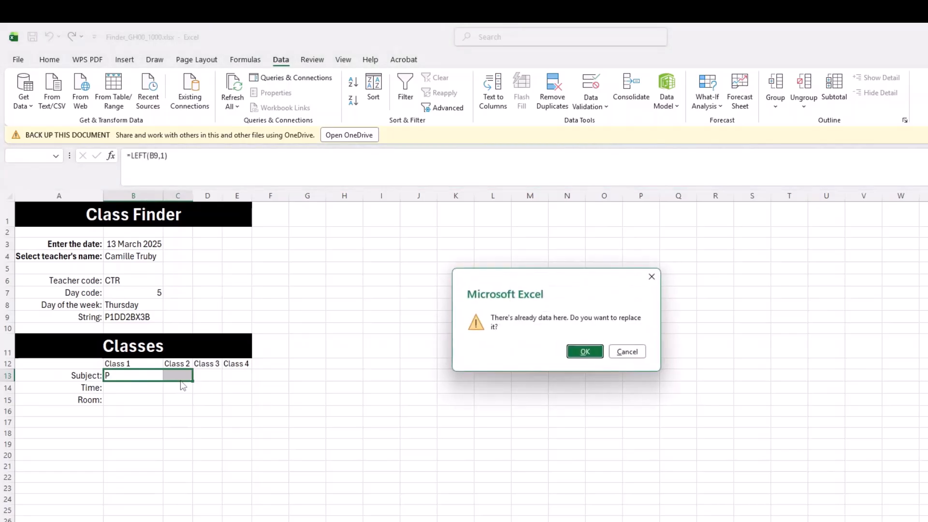
pyautogui.click(627, 352)
# Step: Wrap the LEFT(B9,1) formula in B13 in a VLOOKUP as its lookup value, and start its table array reference on the Data sheet
pyautogui.click(130, 374)
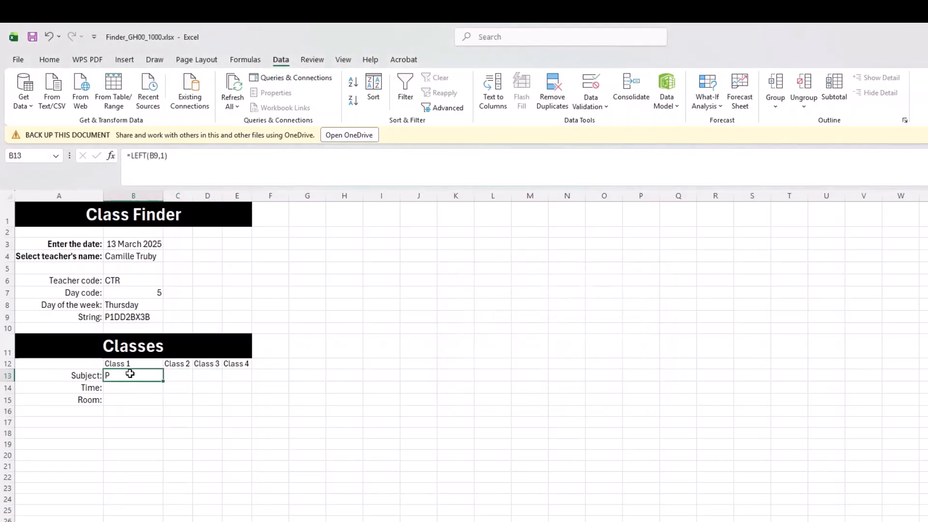
pyautogui.click(133, 154)
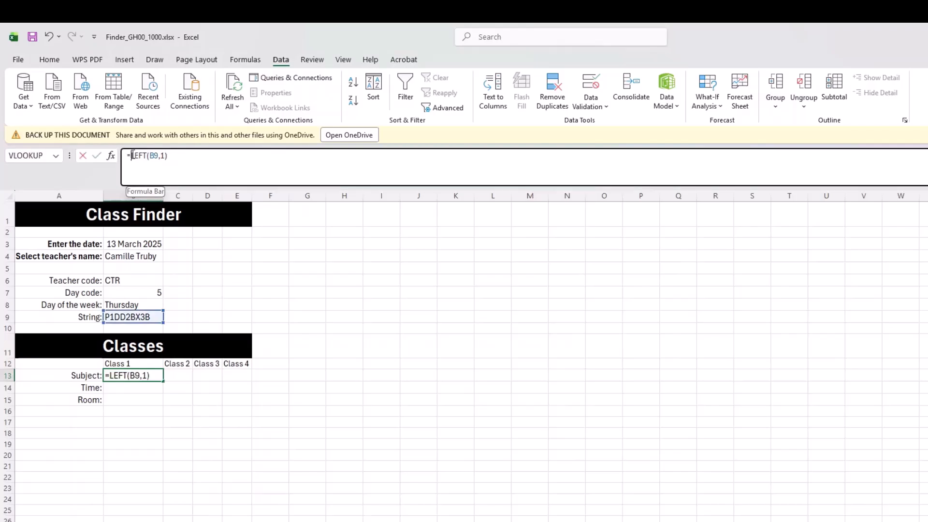
pyautogui.write('vl')
pyautogui.press('Tab')
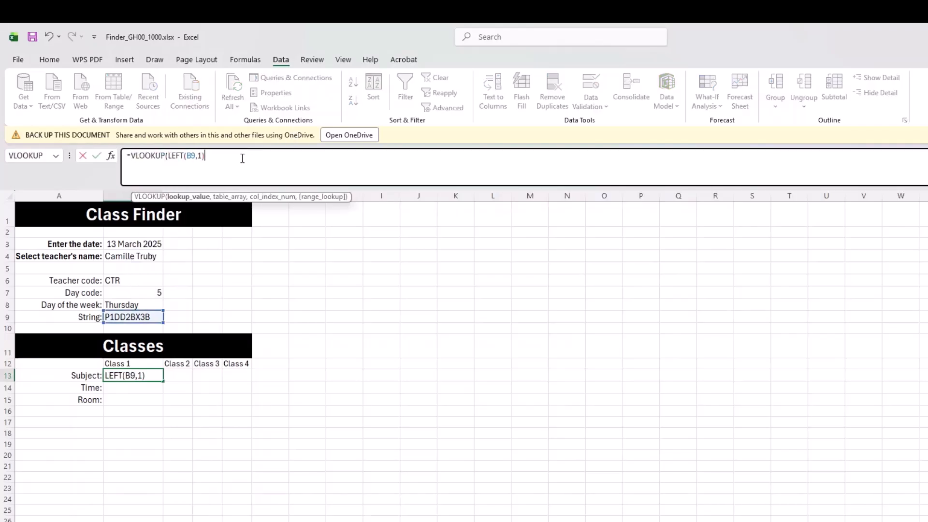
pyautogui.write(',')
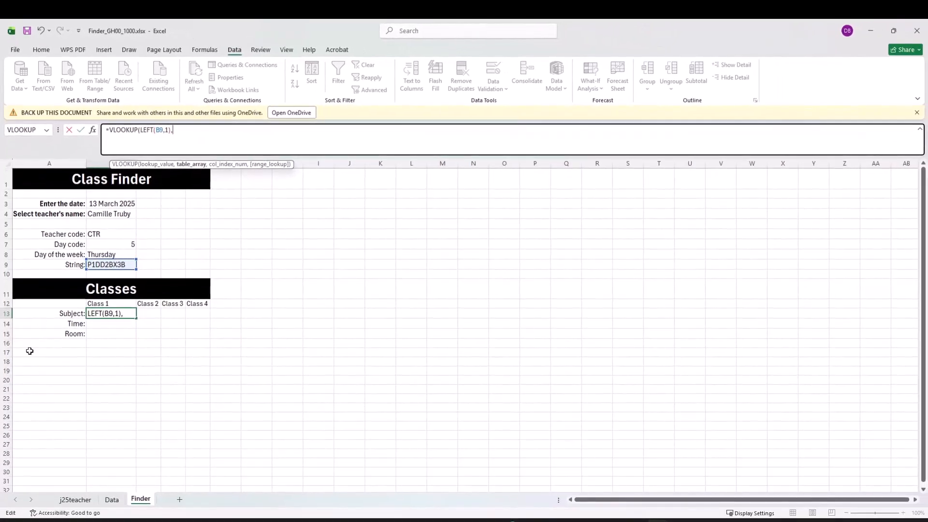
pyautogui.click(111, 500)
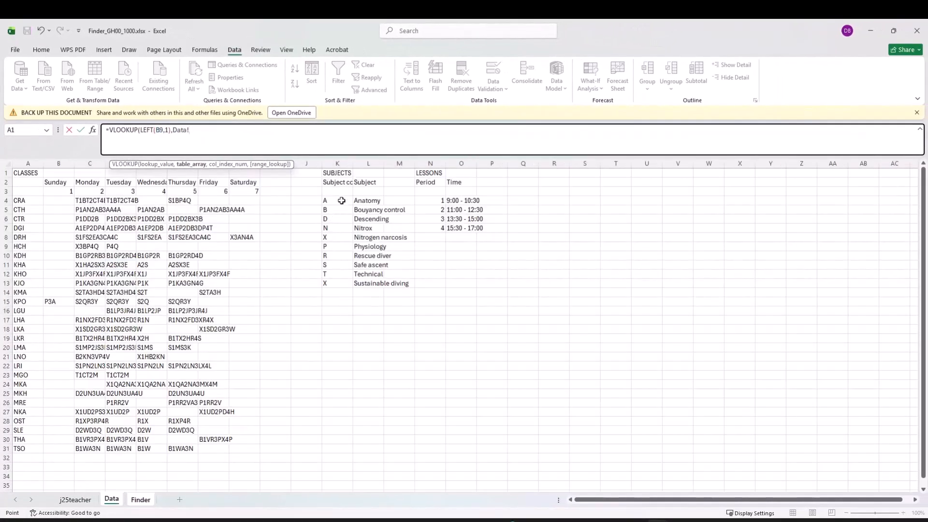
# Step: Complete the Class 1 subject VLOOKUP with table range Data!K4:L13, column index 2 and an exact match (FALSE)
pyautogui.moveTo(334, 200); pyautogui.dragTo(376, 287)
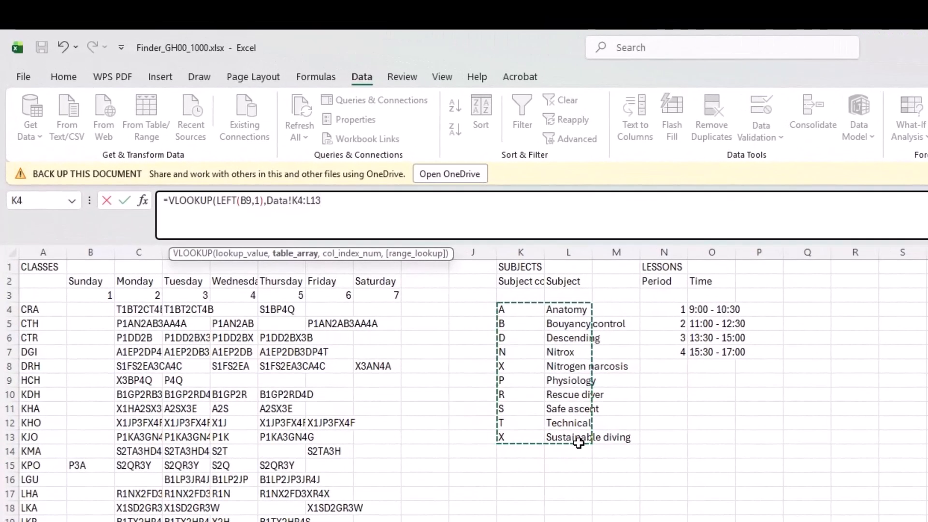
pyautogui.write(',2')
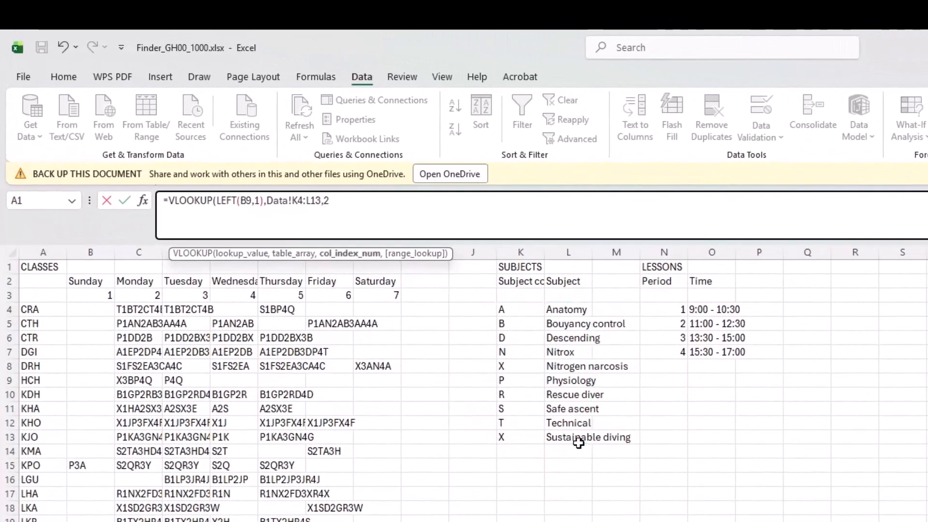
pyautogui.write(',')
pyautogui.press('Down')
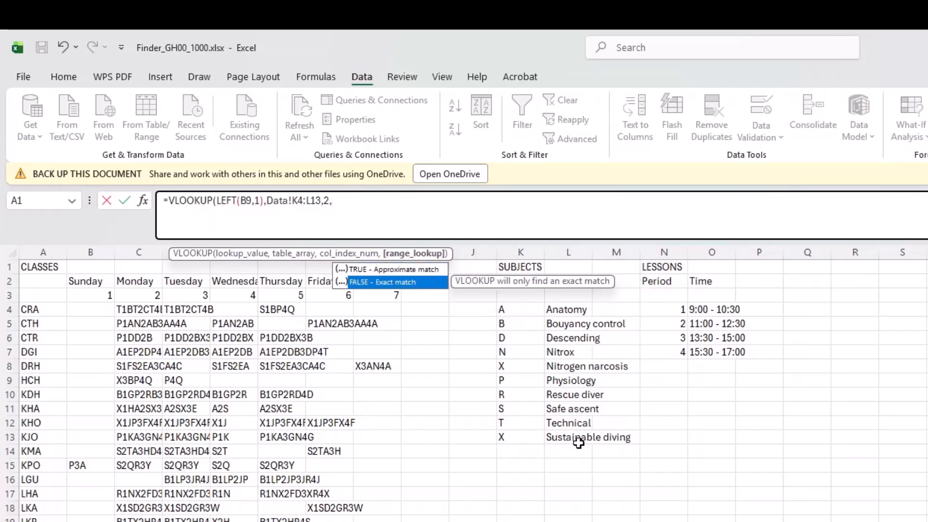
pyautogui.press('Tab')
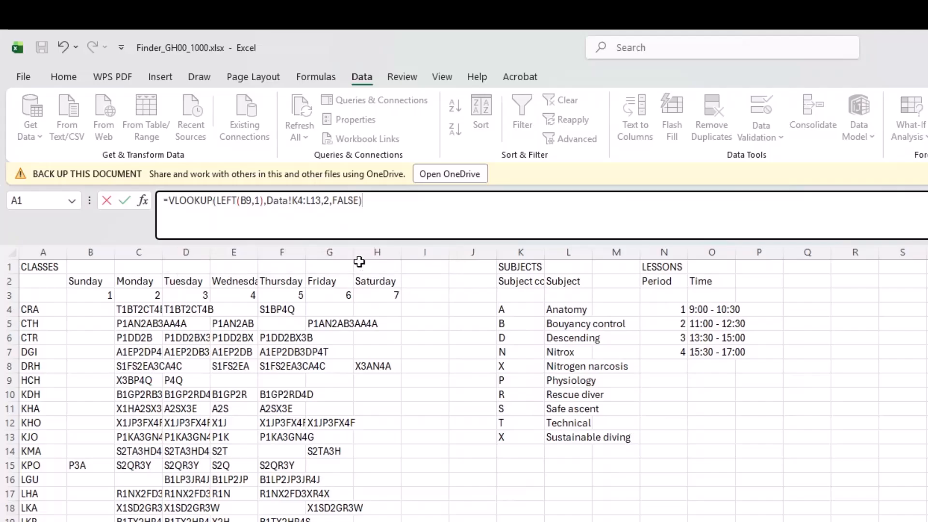
# Step: Make the lookup table range absolute as $K$4:$L$13 and commit the Class 1 subject formula in B13
pyautogui.moveTo(291, 200); pyautogui.dragTo(322, 201)
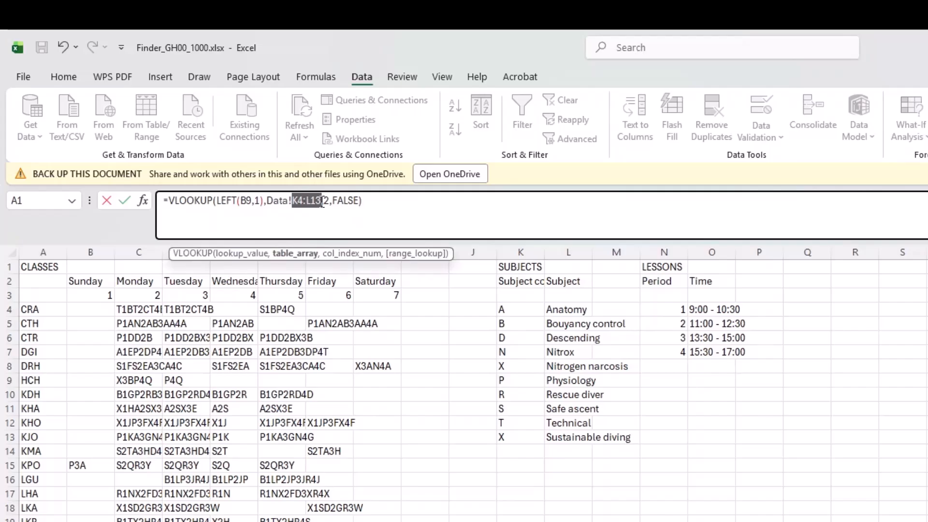
pyautogui.press('F4')
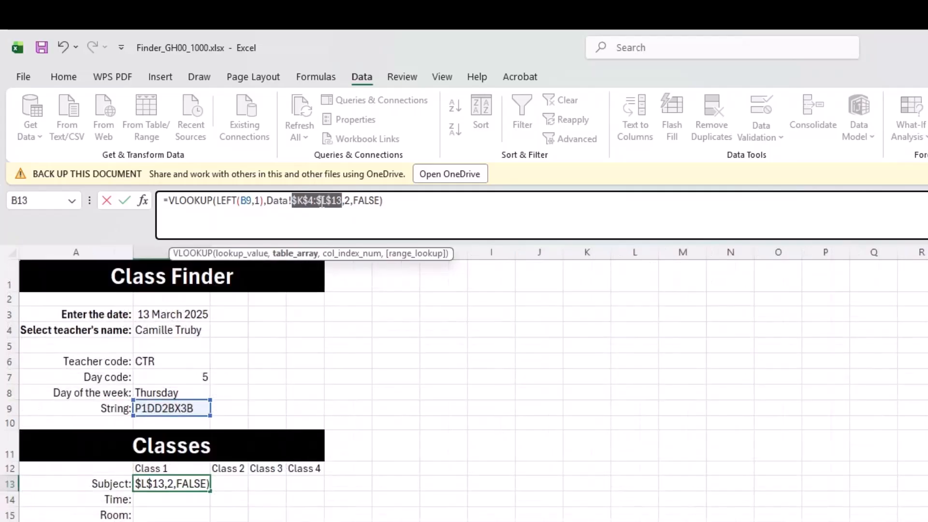
pyautogui.press('Return')
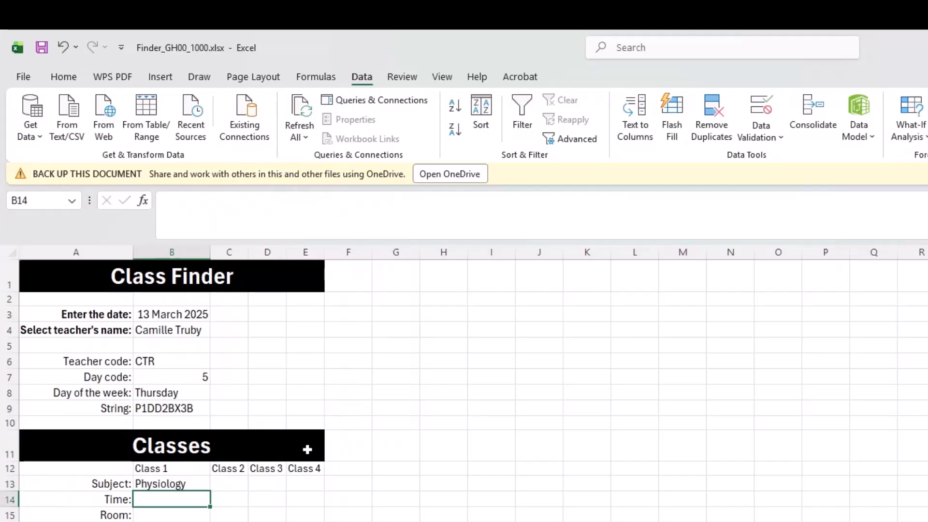
pyautogui.click(192, 485)
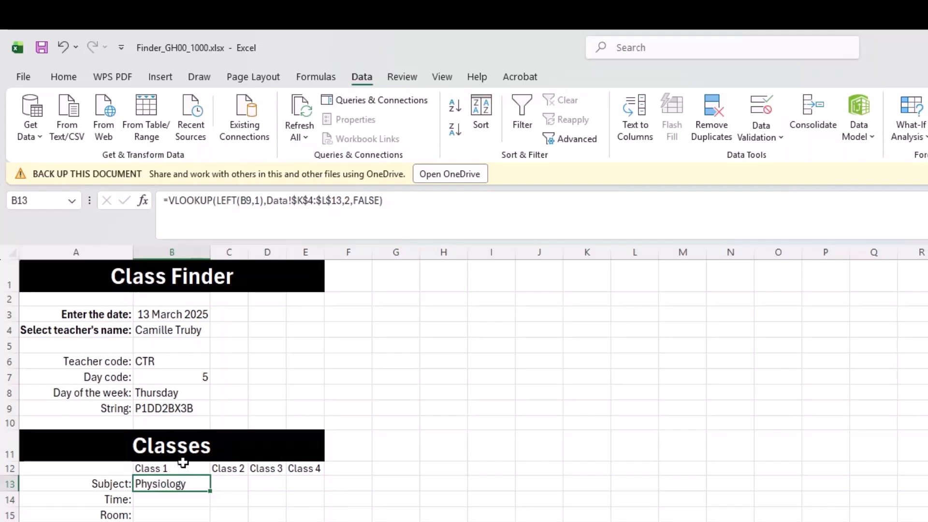
pyautogui.click(237, 469)
pyautogui.click(180, 488)
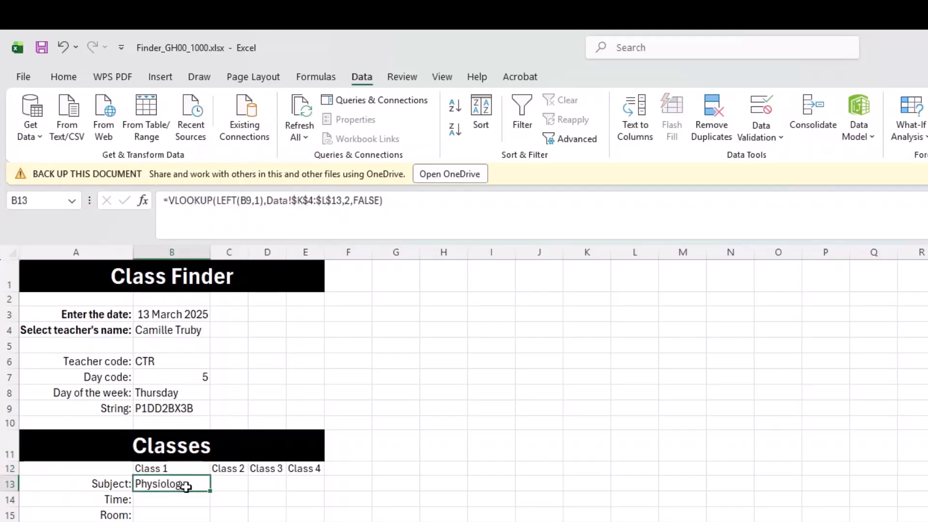
pyautogui.click(225, 471)
pyautogui.click(242, 482)
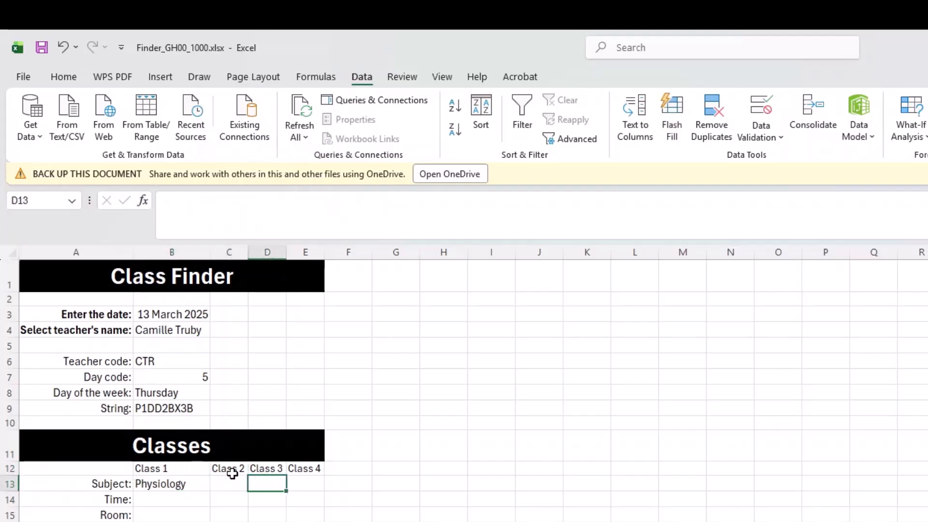
pyautogui.click(232, 472)
pyautogui.click(169, 472)
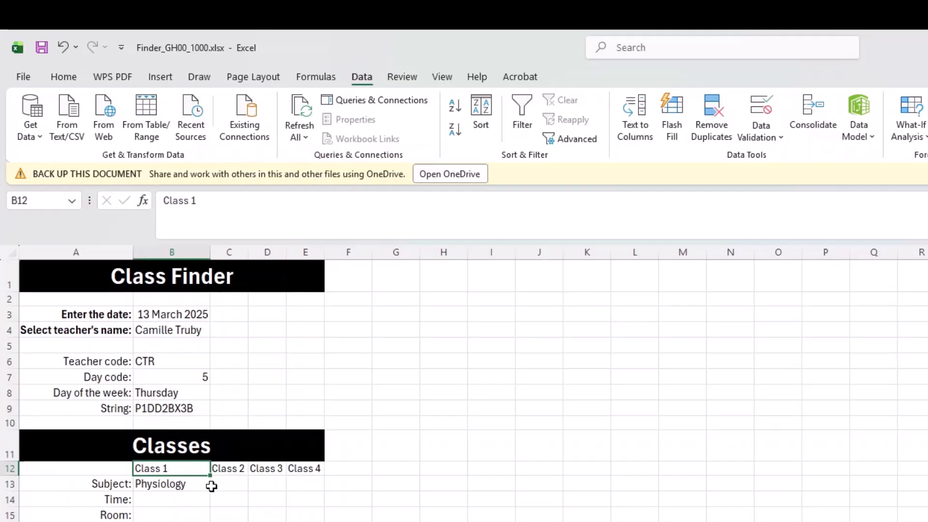
# Step: Enter =MID(B9,4,1) in C13 to extract the Class 2 subject code from the string
pyautogui.click(234, 489)
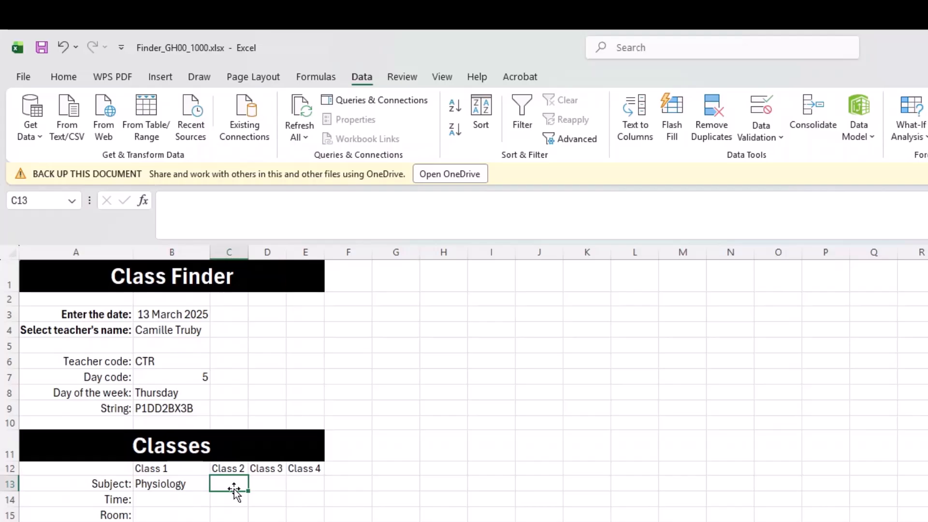
pyautogui.write('-')
pyautogui.press('BackSpace')
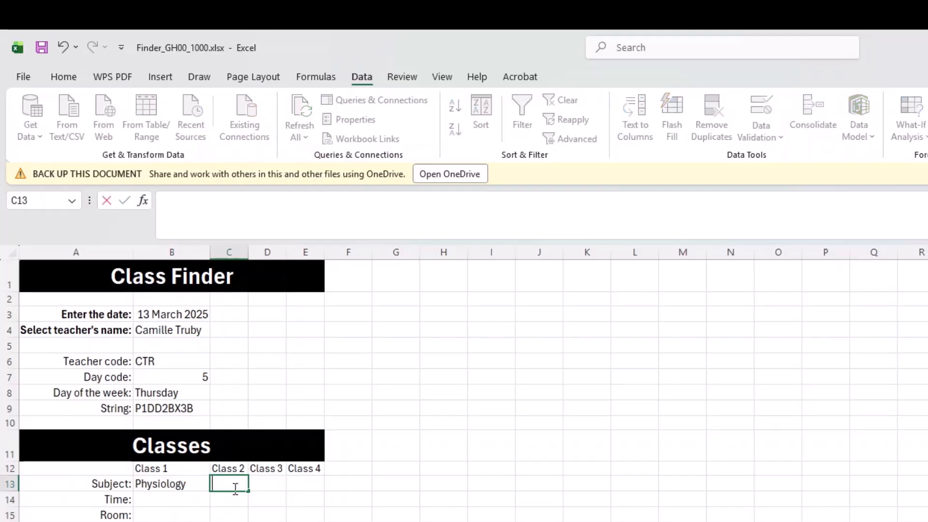
pyautogui.write('=')
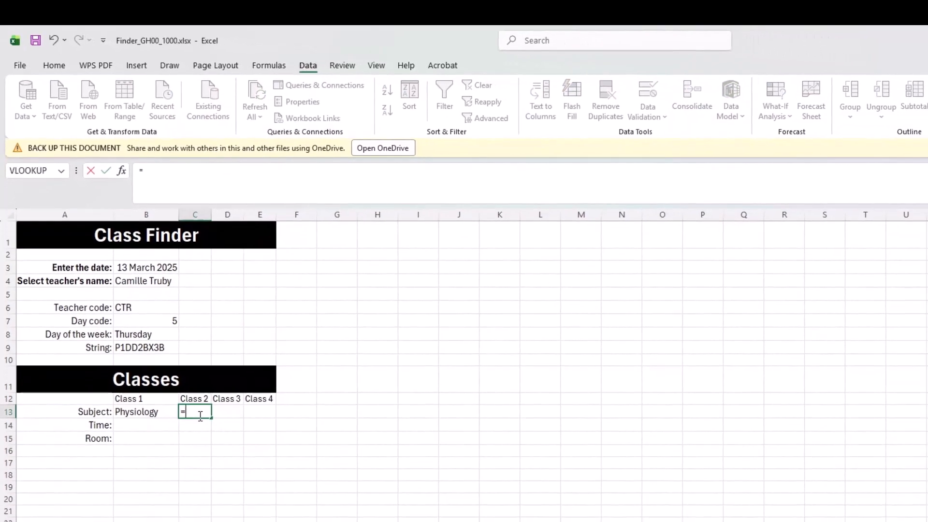
pyautogui.write('MID(')
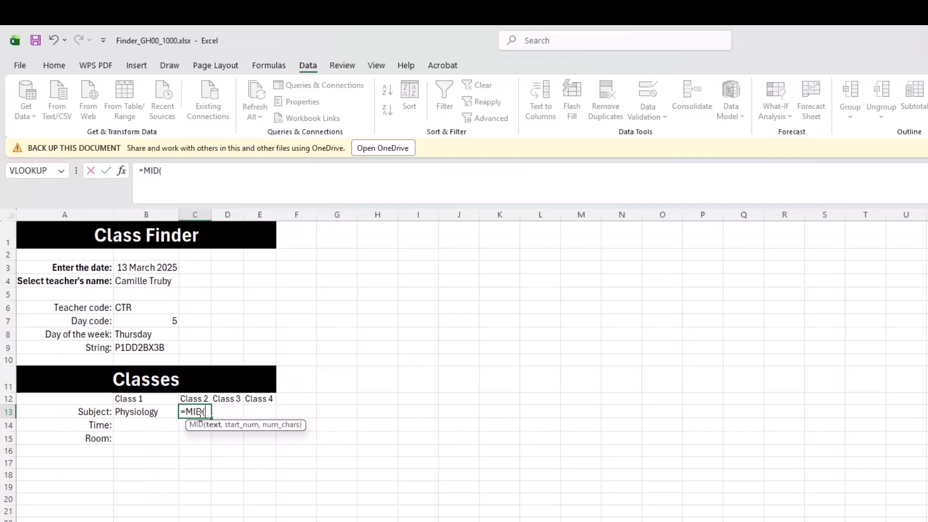
pyautogui.click(143, 347)
pyautogui.write(',4,1')
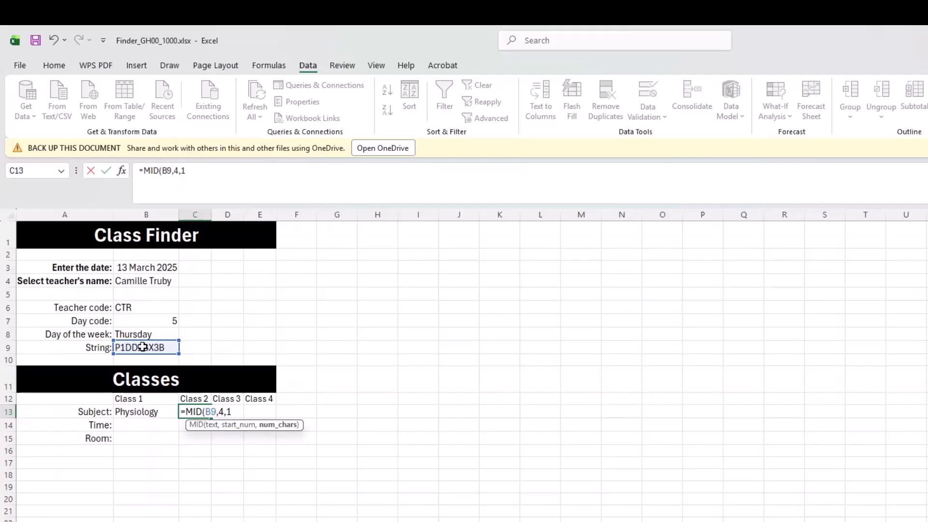
pyautogui.write(')')
pyautogui.press('Return')
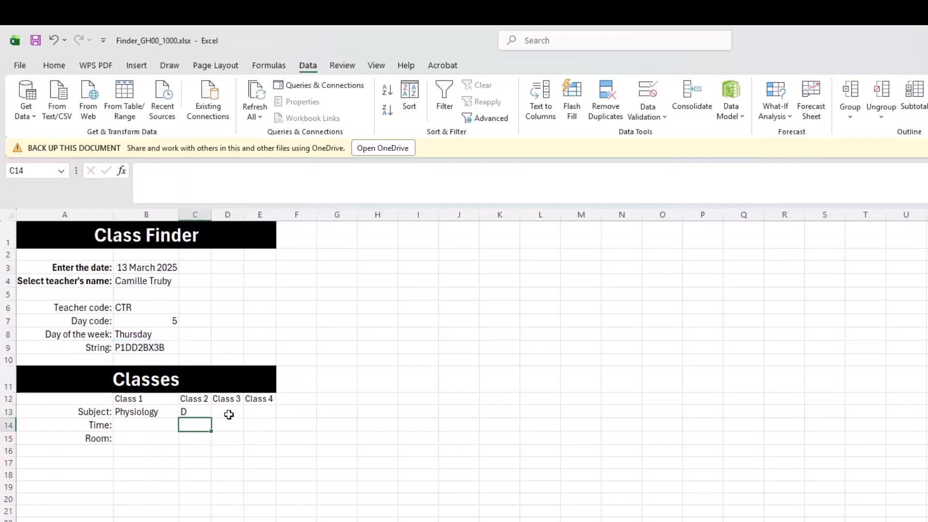
# Step: Enter =MID(B9,7,1) in D13 to extract the Class 3 subject code from the string
pyautogui.click(227, 414)
pyautogui.write('=mid')
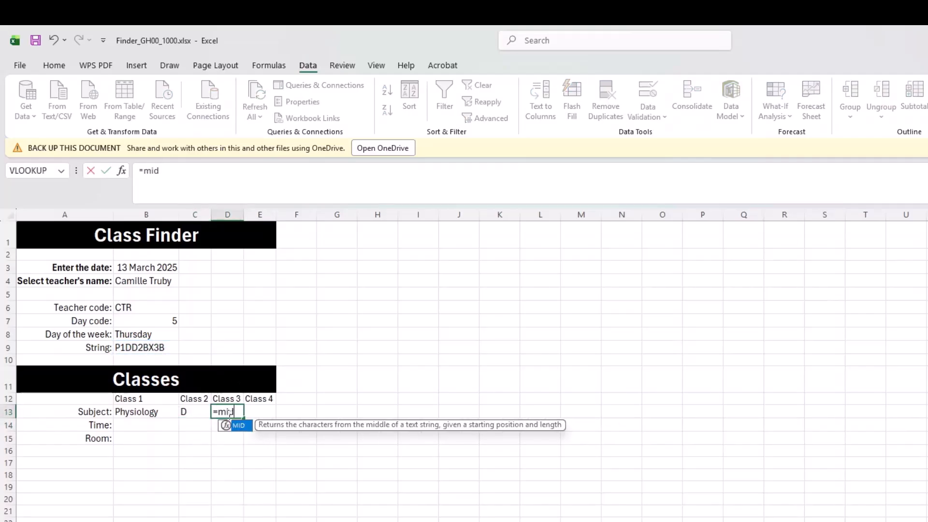
pyautogui.press('Tab')
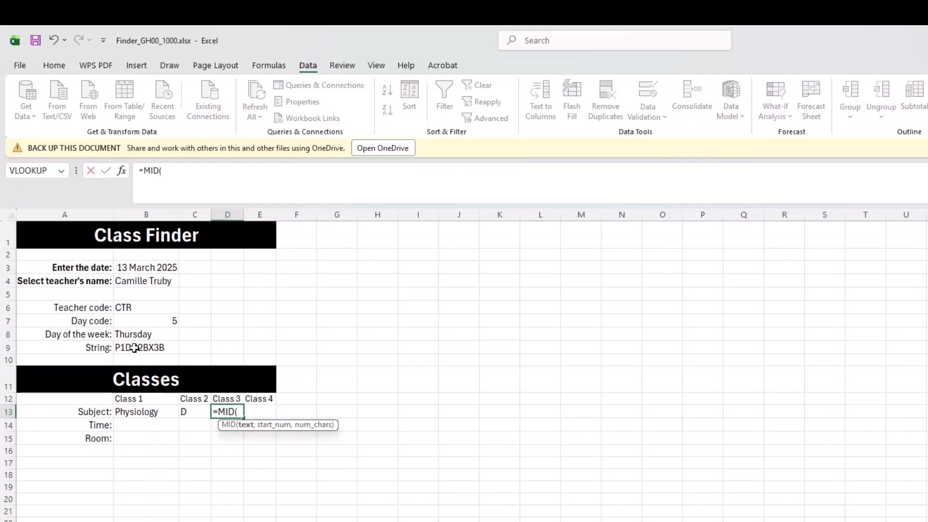
pyautogui.click(135, 348)
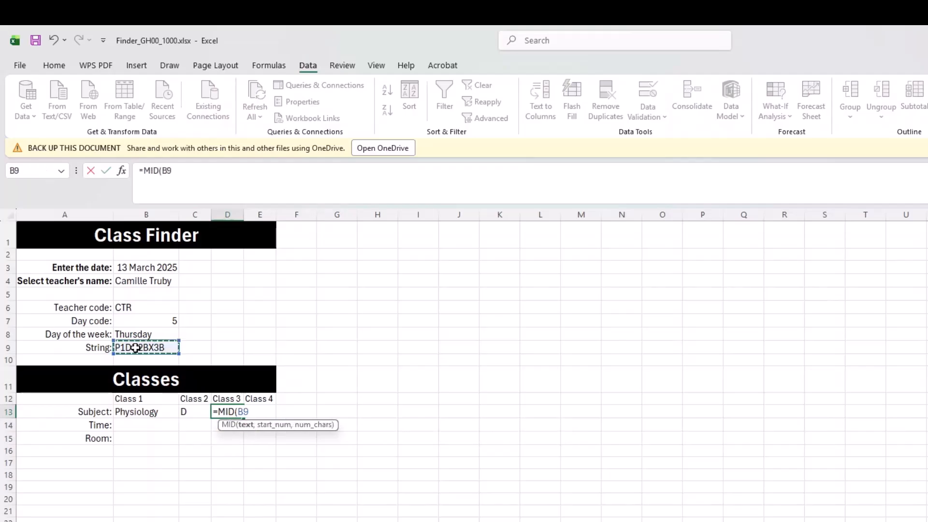
pyautogui.write(',')
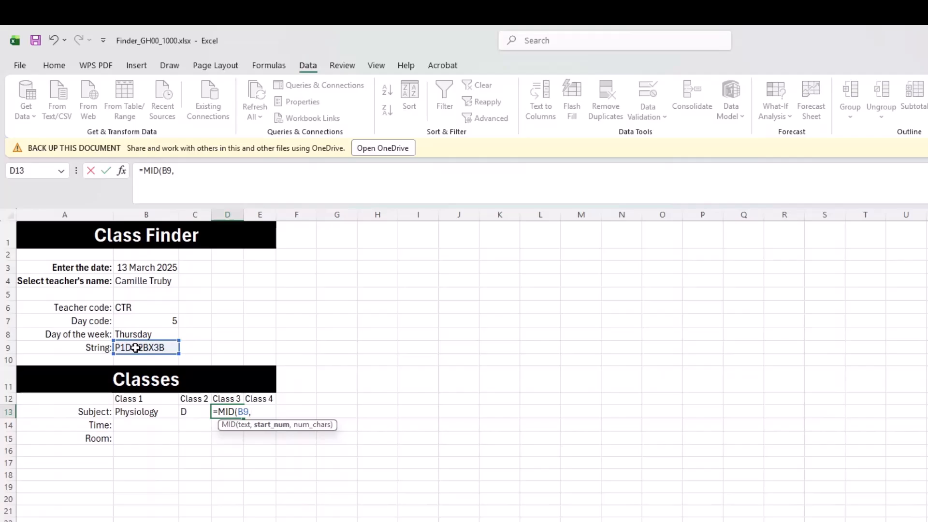
pyautogui.write('7,1)')
pyautogui.press('Return')
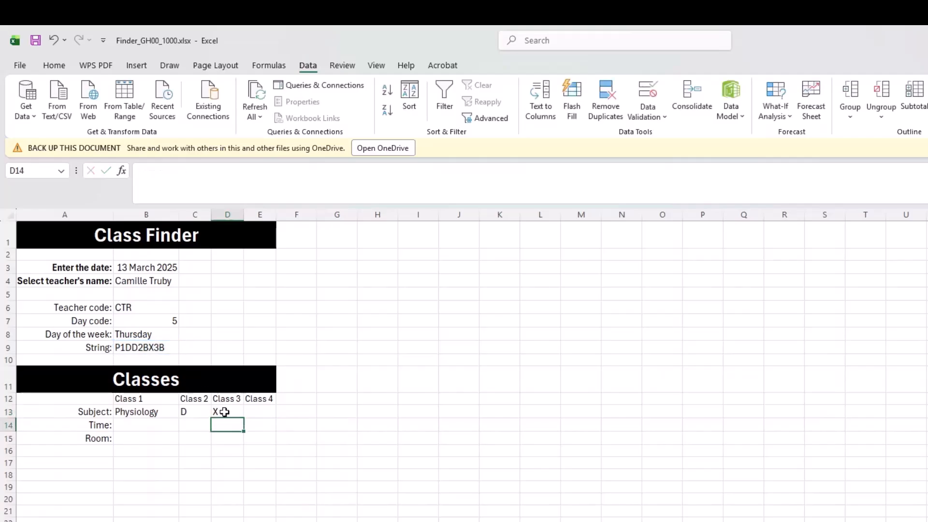
# Step: Enter =MID(B9,10,1) in E13 to extract the Class 4 subject code from the string
pyautogui.click(262, 416)
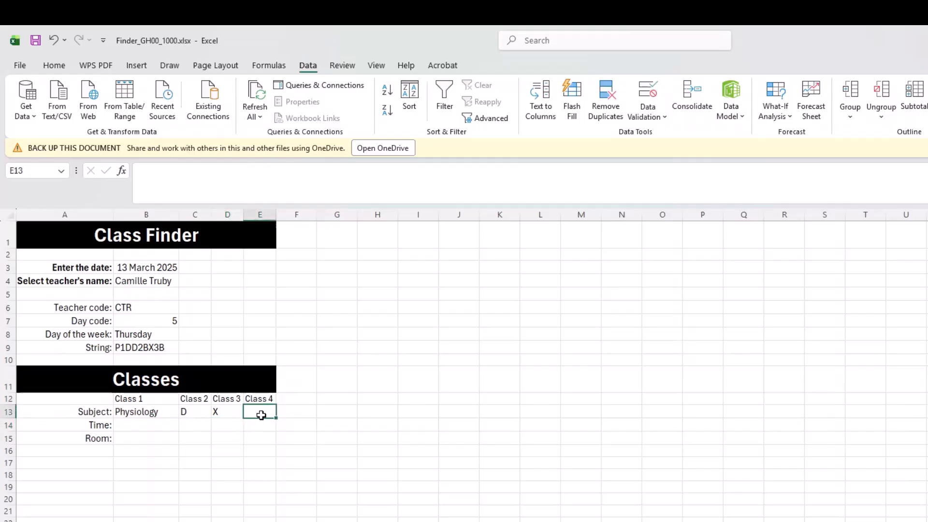
pyautogui.write('=mid')
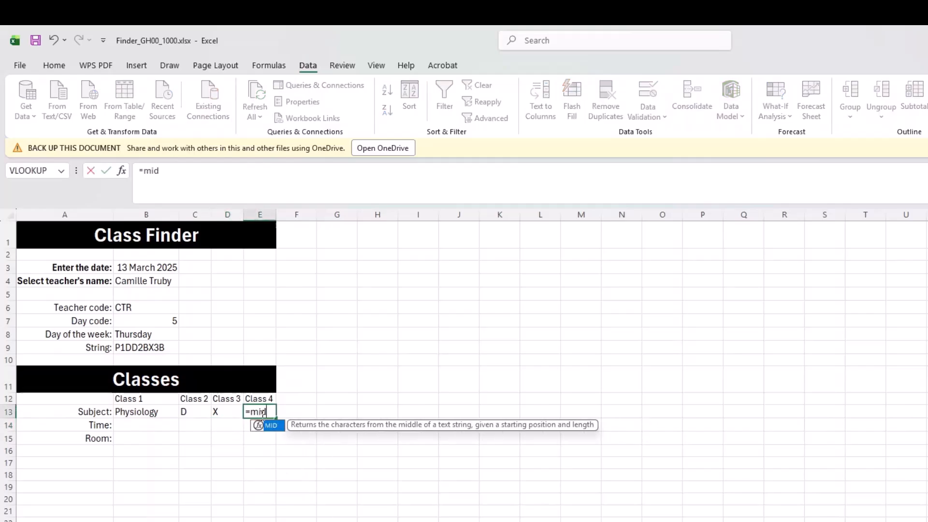
pyautogui.press('Tab')
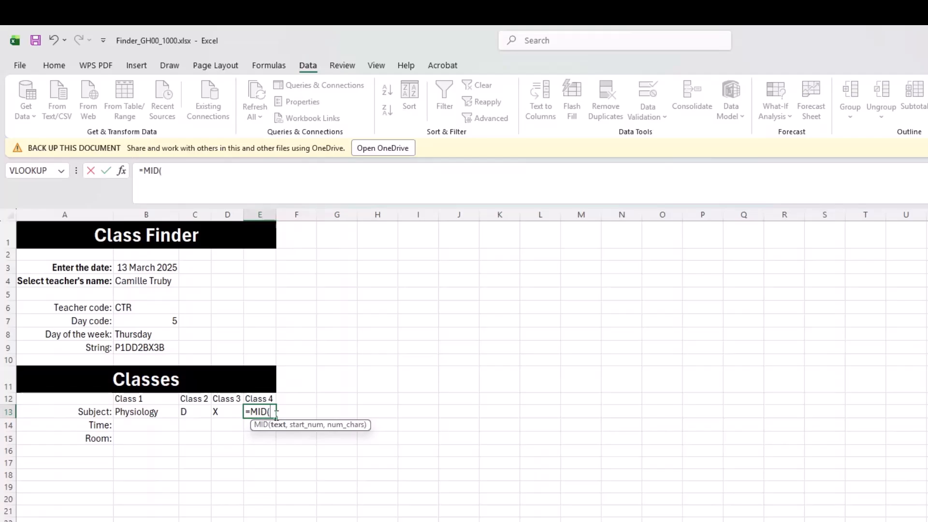
pyautogui.click(134, 352)
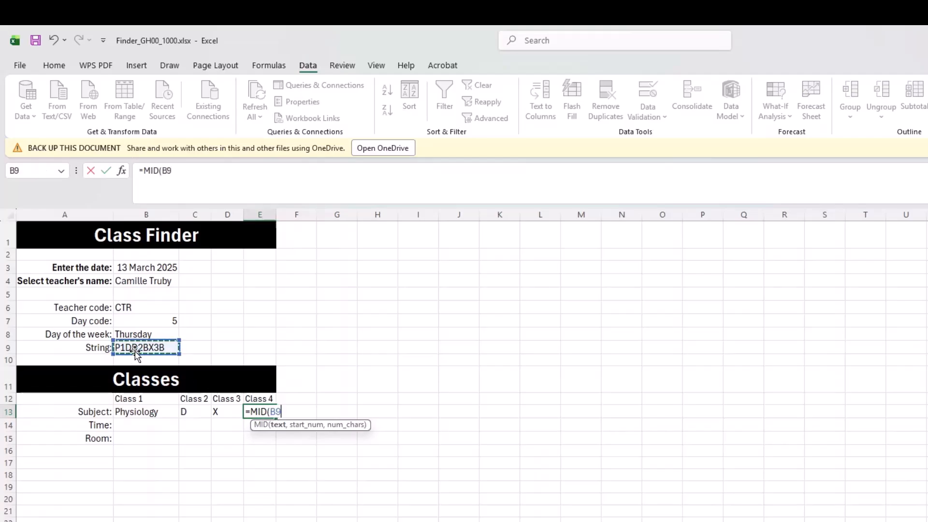
pyautogui.write(',10,1')
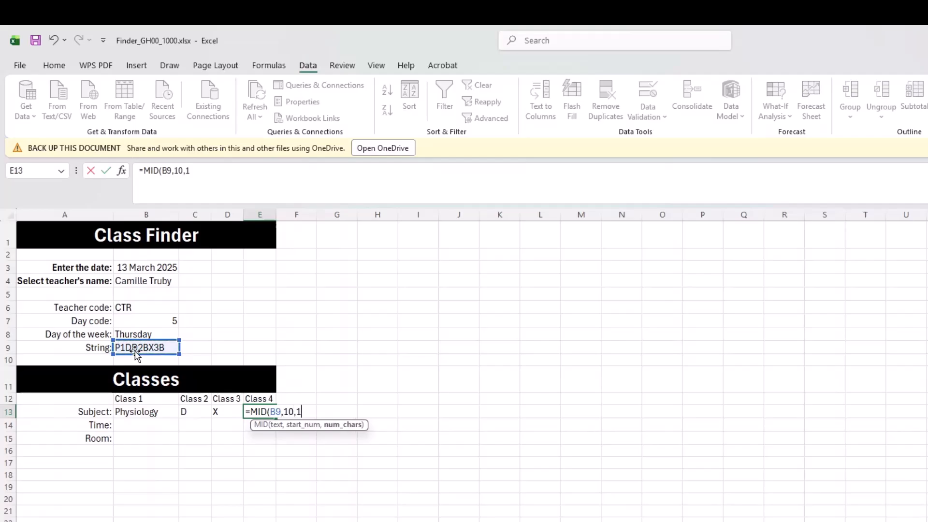
pyautogui.hotkey('ctrl', 'Return')
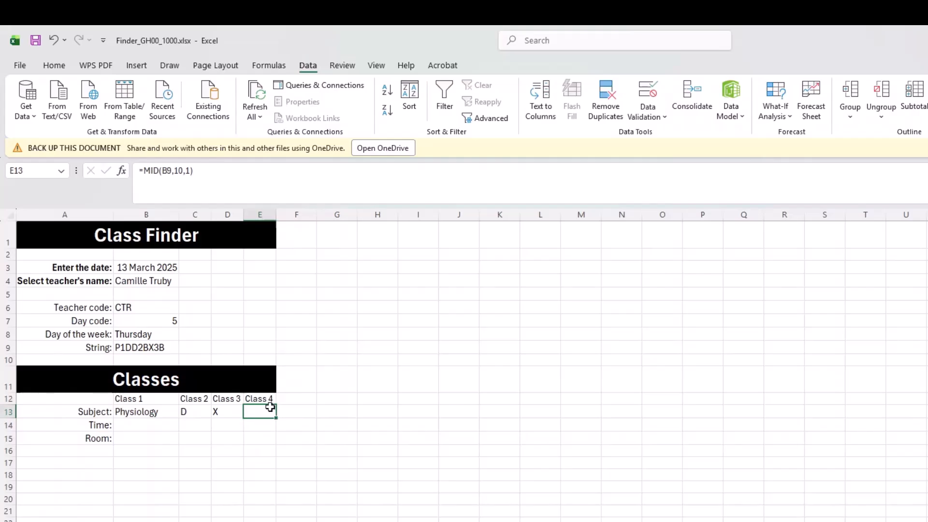
# Step: Nest the MID(B9,4,1) expression in C13 inside a VLOOKUP as its lookup value for the Class 2 subject
pyautogui.click(185, 412)
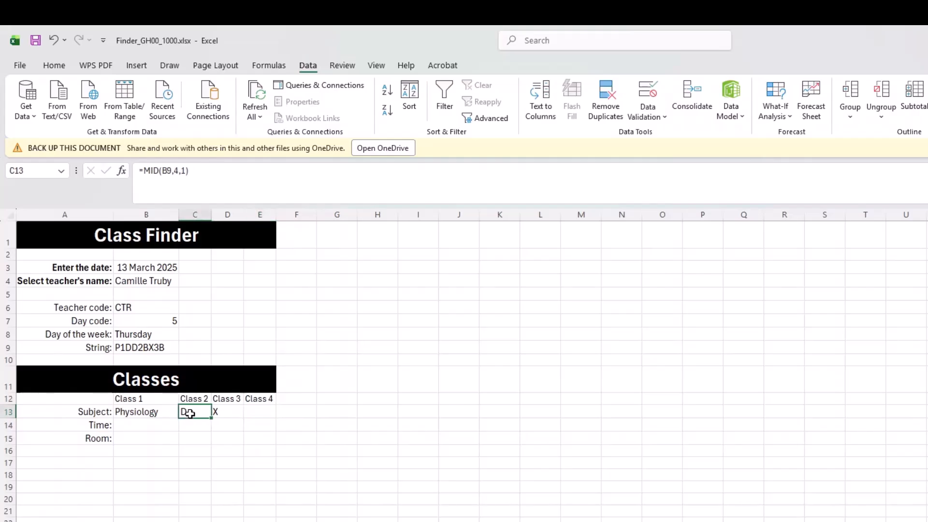
pyautogui.click(141, 172)
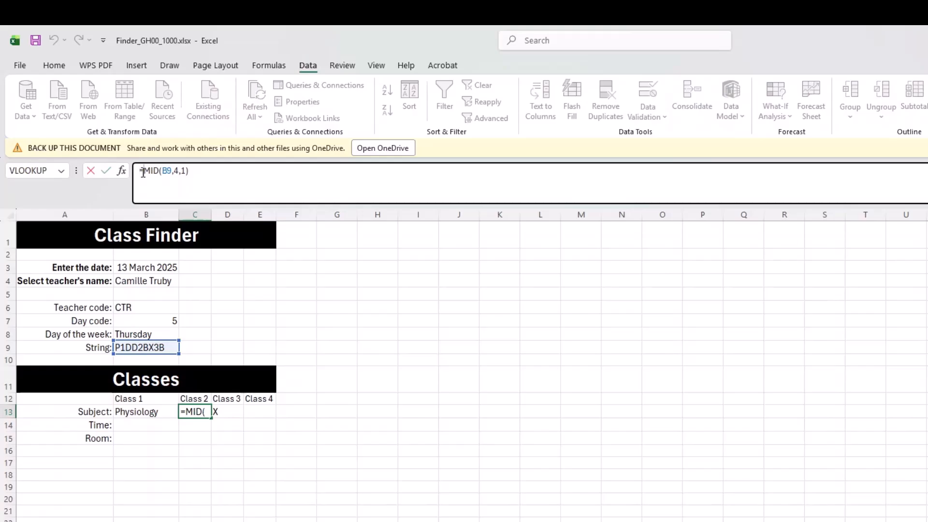
pyautogui.doubleClick(144, 173)
pyautogui.click(143, 173)
pyautogui.write('vlookup(')
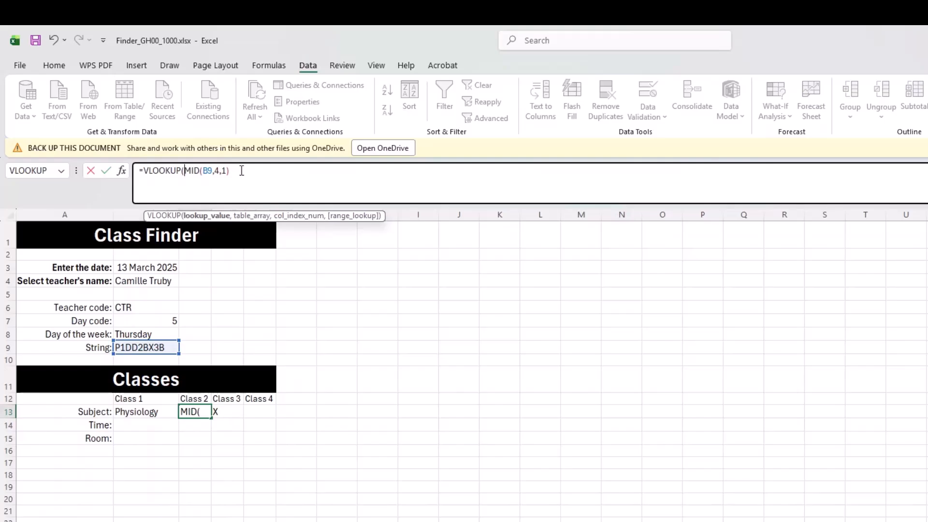
pyautogui.click(243, 172)
pyautogui.write(',')
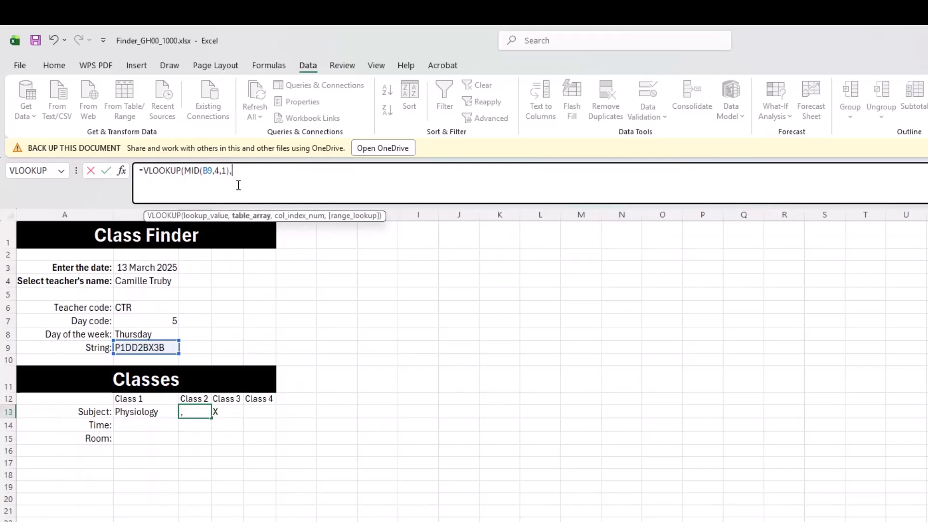
# Step: Complete the C13 VLOOKUP with table range Data!K4:L13, column 2 and exact match FALSE, and commit it
pyautogui.hotkey('ctrl', 'pagedown')
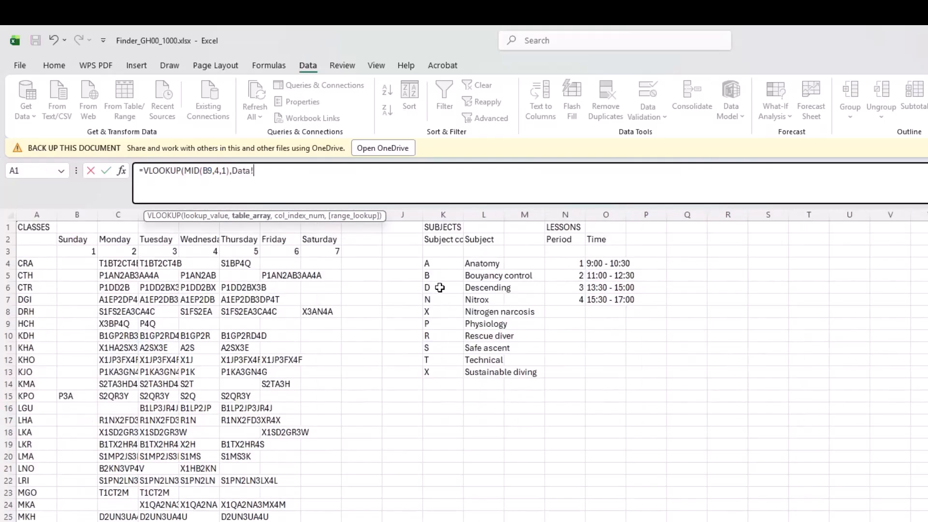
pyautogui.moveTo(440, 264); pyautogui.dragTo(493, 371)
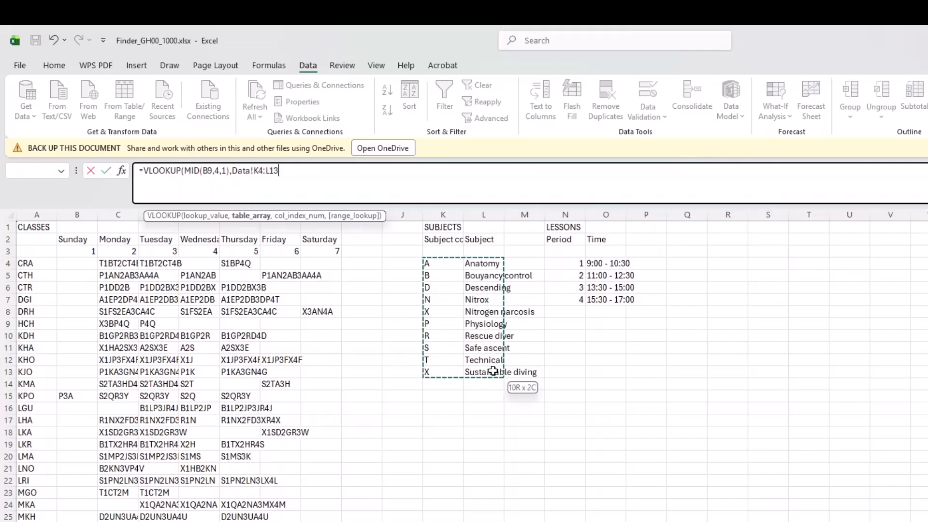
pyautogui.write(',2,')
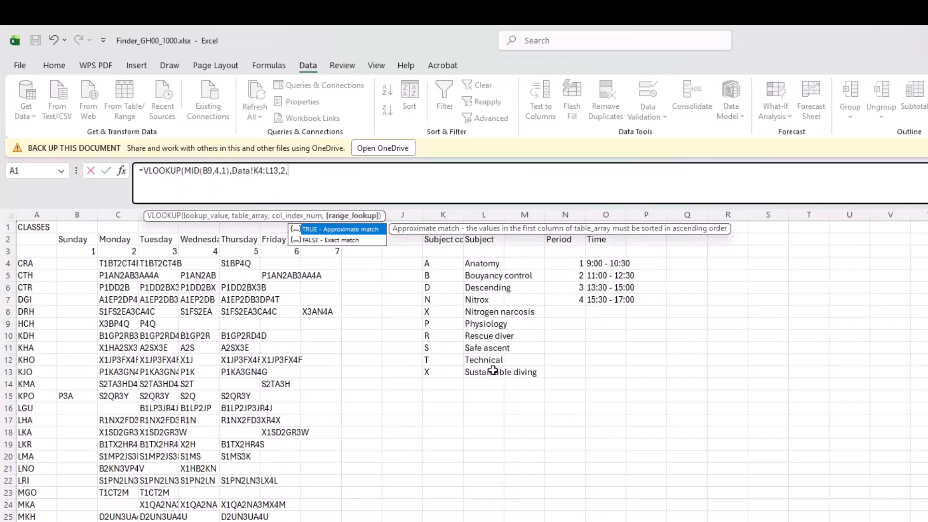
pyautogui.press('Down')
pyautogui.press('Tab')
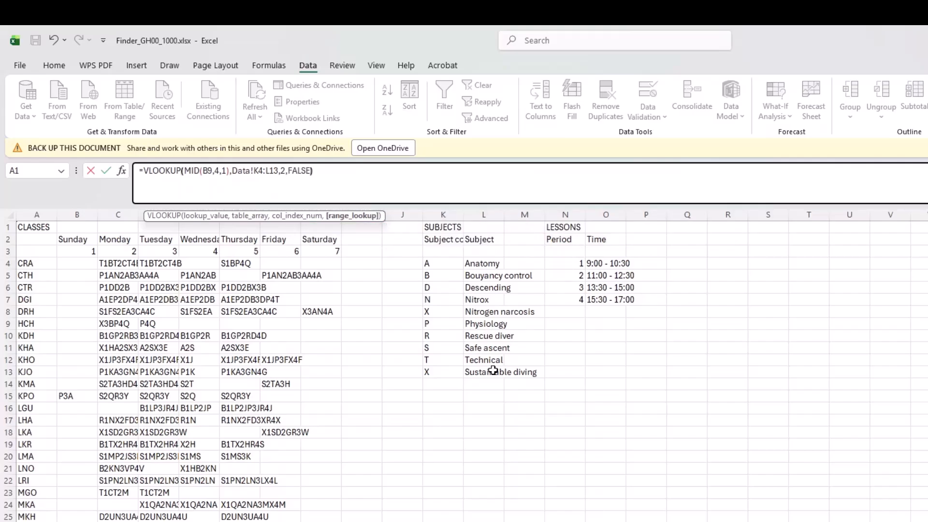
pyautogui.write(')')
pyautogui.press('Return')
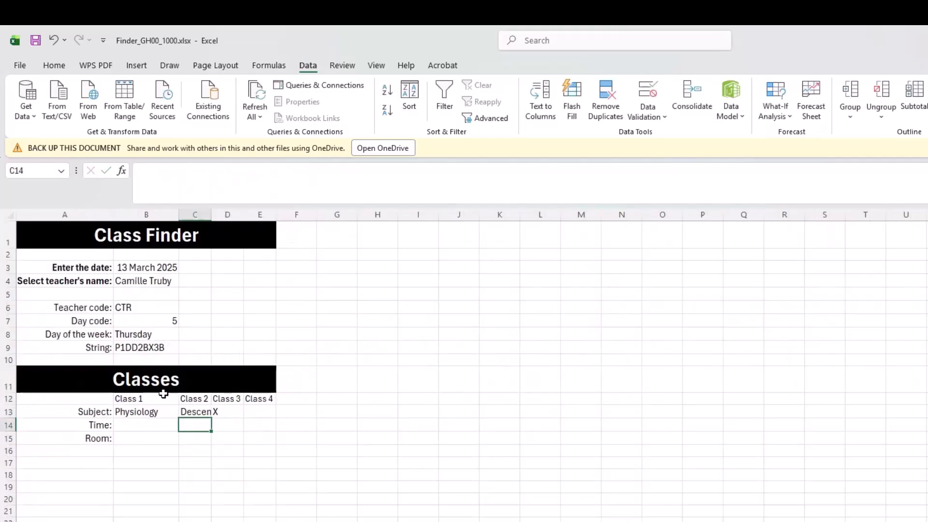
# Step: Nest the MID(B9,7,1) expression in D13 inside a VLOOKUP as its lookup value for the Class 3 subject
pyautogui.click(228, 411)
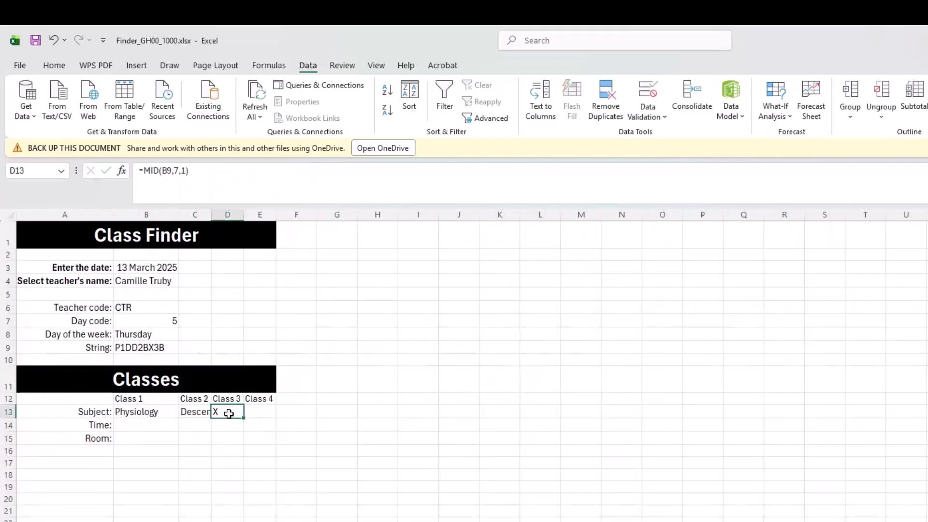
pyautogui.click(145, 173)
pyautogui.write('vlo')
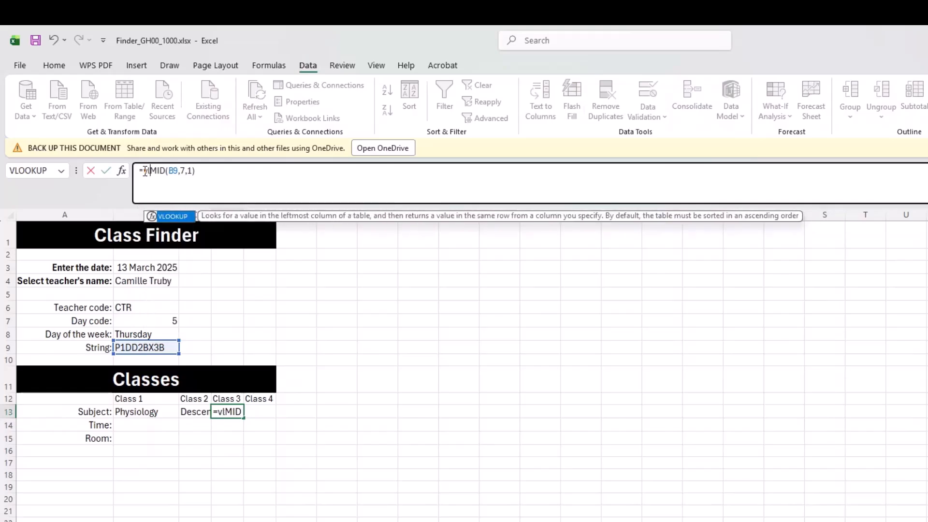
pyautogui.press('Tab')
pyautogui.click(243, 173)
pyautogui.write(',')
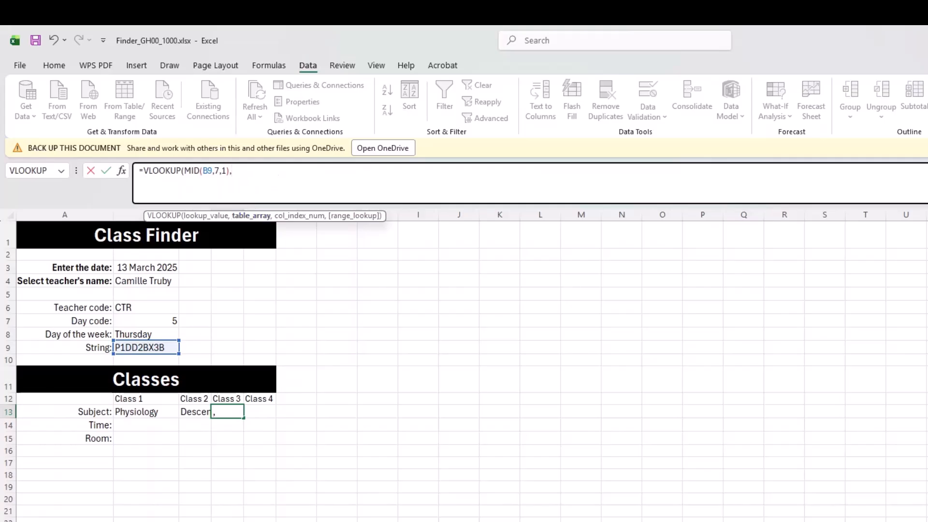
pyautogui.hotkey('alt', 'Tab')
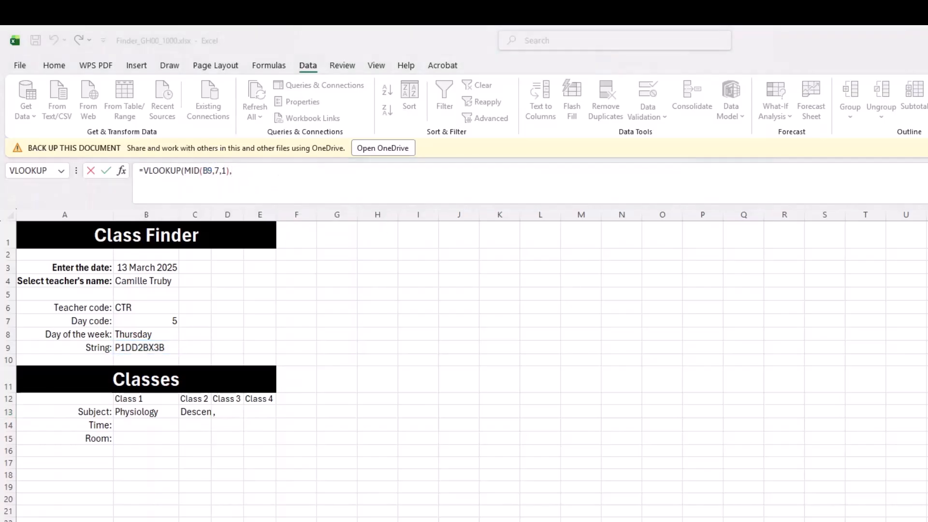
pyautogui.click(251, 173)
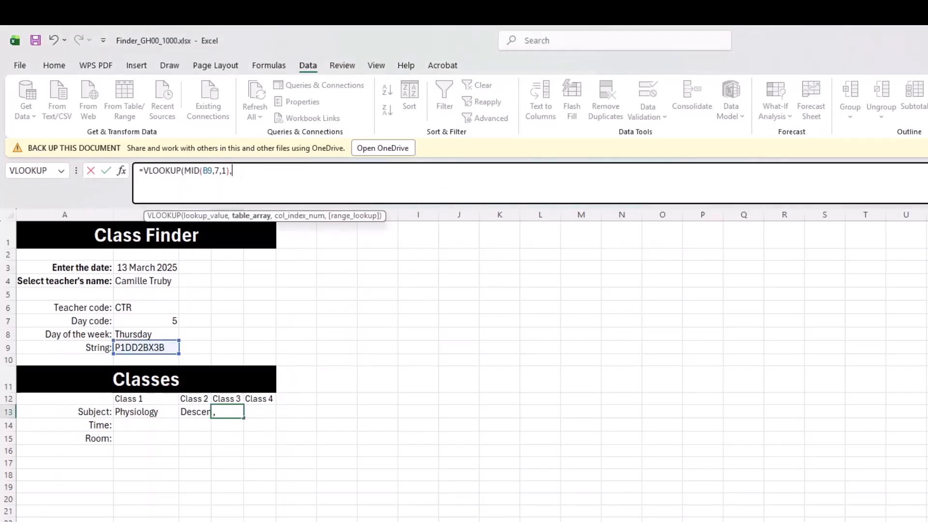
# Step: Complete the D13 VLOOKUP with table range Data!K4:L13, column 2 and exact match FALSE, and commit it
pyautogui.hotkey('ctrl', 'pagedown')
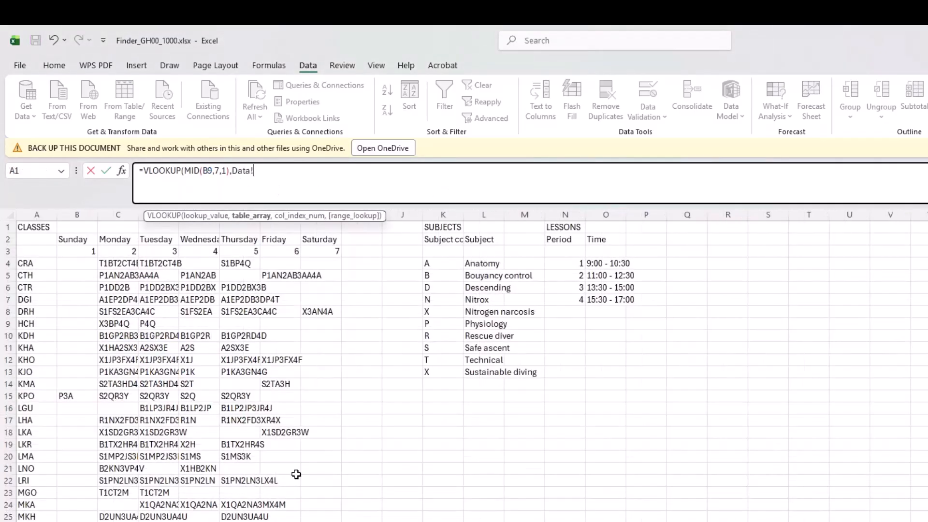
pyautogui.moveTo(431, 263); pyautogui.dragTo(487, 372)
pyautogui.write(',2,')
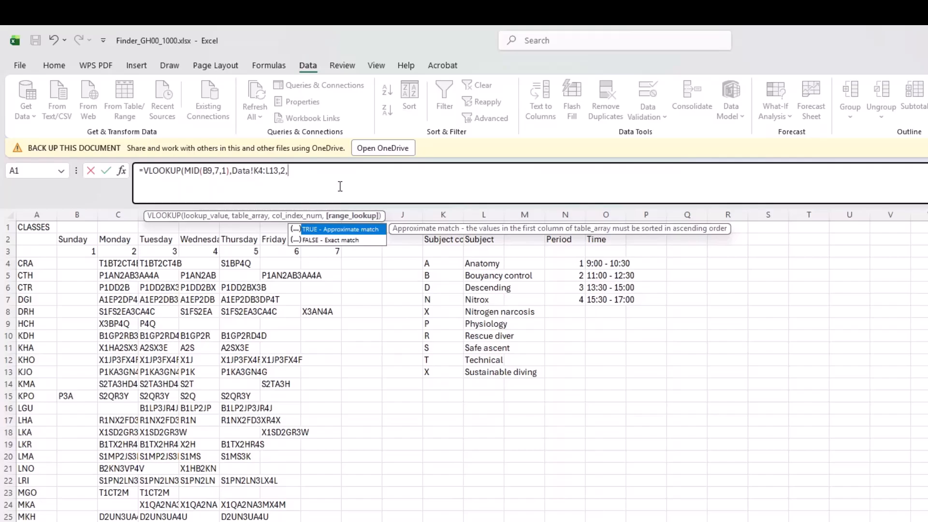
pyautogui.press('Down')
pyautogui.press('Tab')
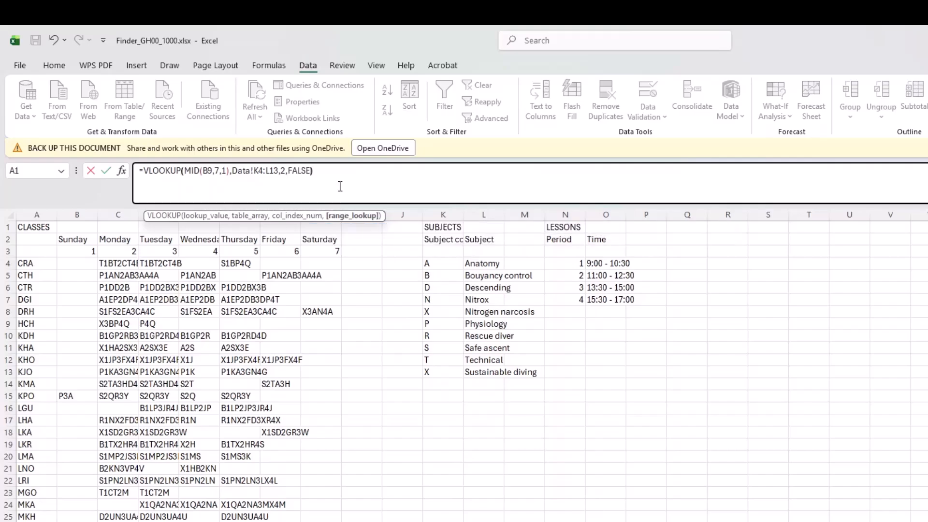
pyautogui.press('Return')
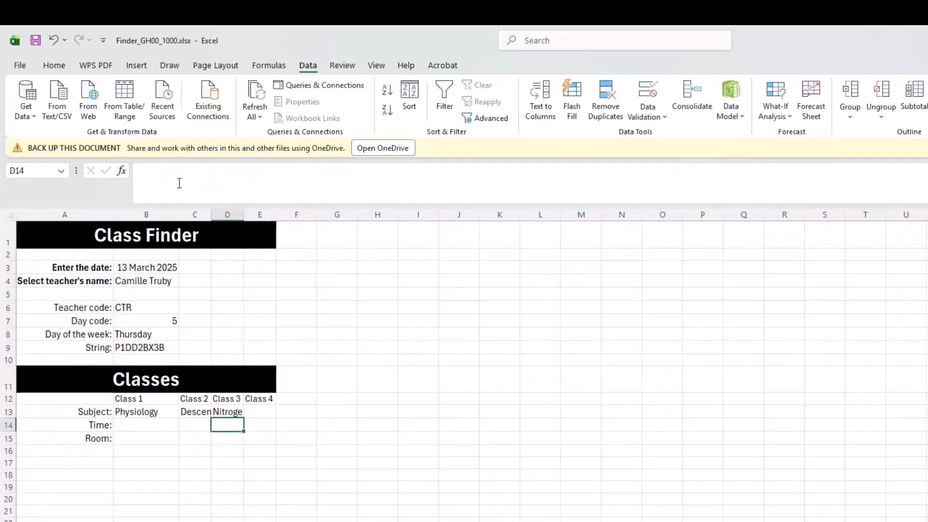
# Step: Nest the MID(B9,10,1) expression in E13 inside a VLOOKUP as its lookup value for the Class 4 subject
pyautogui.click(257, 413)
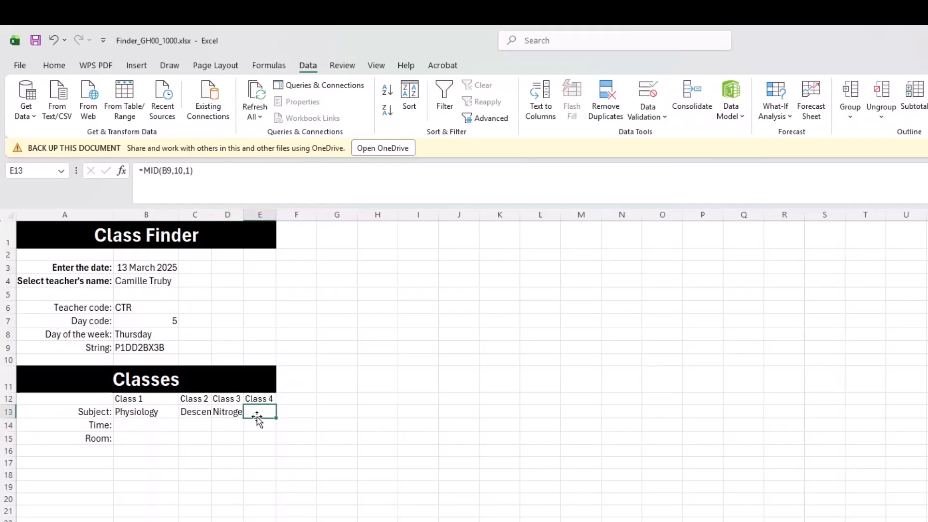
pyautogui.click(145, 169)
pyautogui.write('VL')
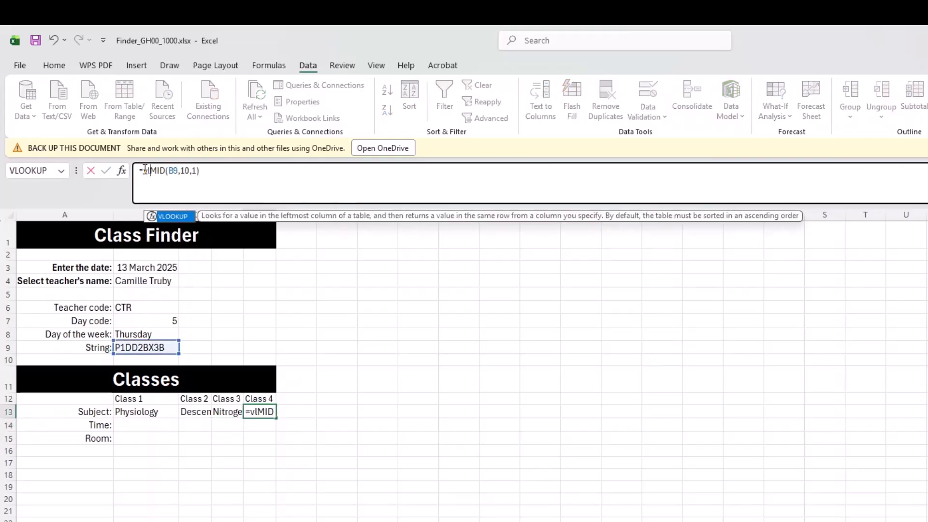
pyautogui.press('Tab')
pyautogui.click(254, 176)
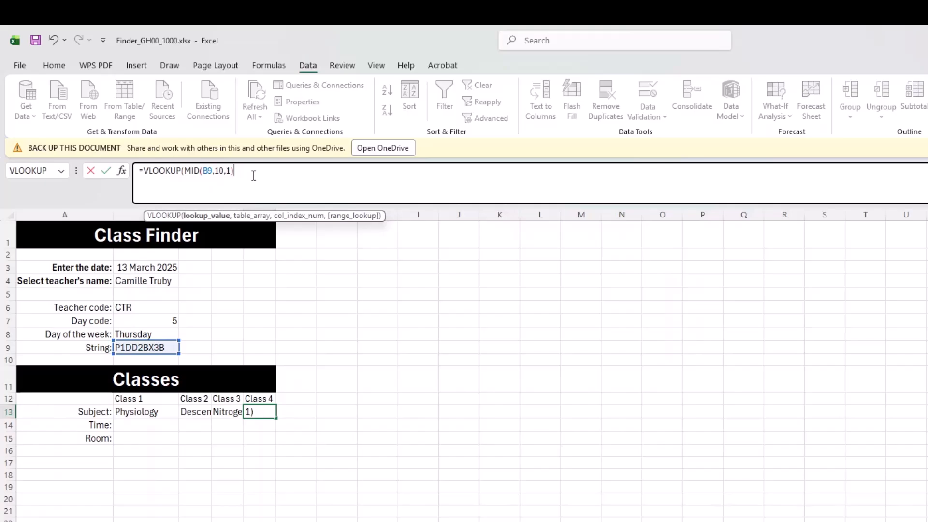
pyautogui.write(',')
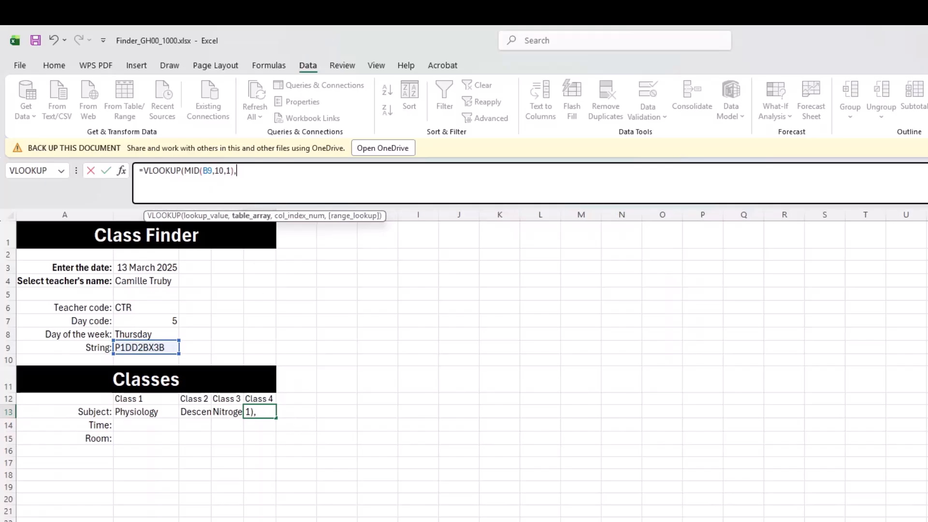
# Step: Complete the E13 VLOOKUP with table range Data!K4:L13, column 2 and exact match FALSE, and commit it
pyautogui.hotkey('ctrl', 'pagedown')
pyautogui.click(442, 264)
pyautogui.moveTo(447, 271); pyautogui.dragTo(501, 372)
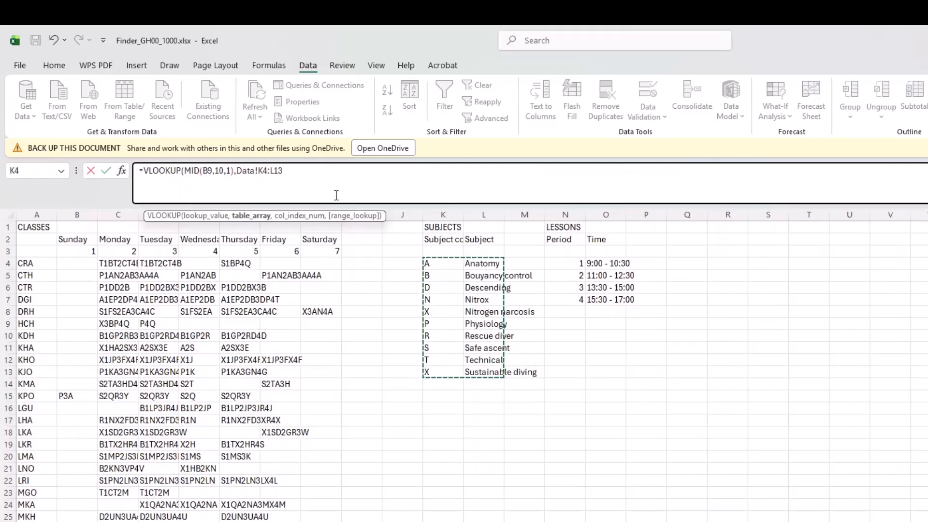
pyautogui.write(',2,')
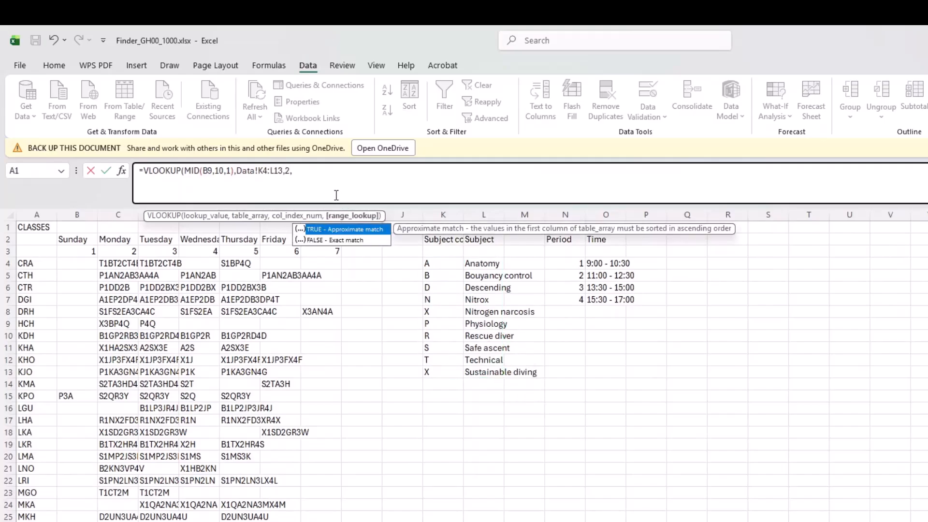
pyautogui.press('Down')
pyautogui.press('Tab')
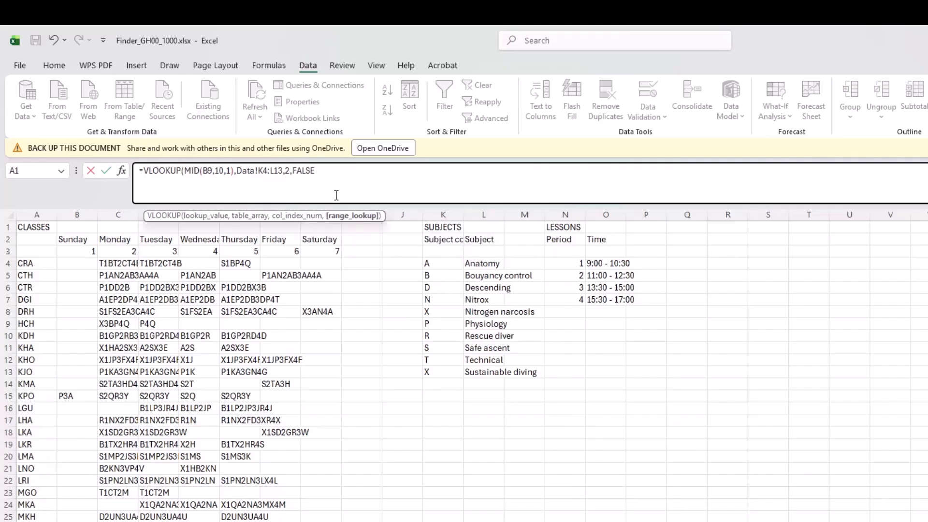
pyautogui.press('Return')
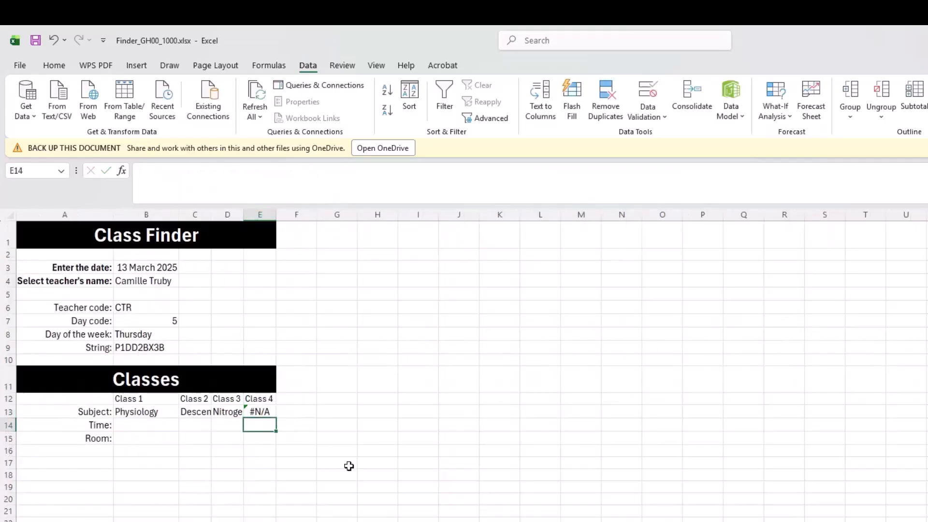
pyautogui.click(269, 412)
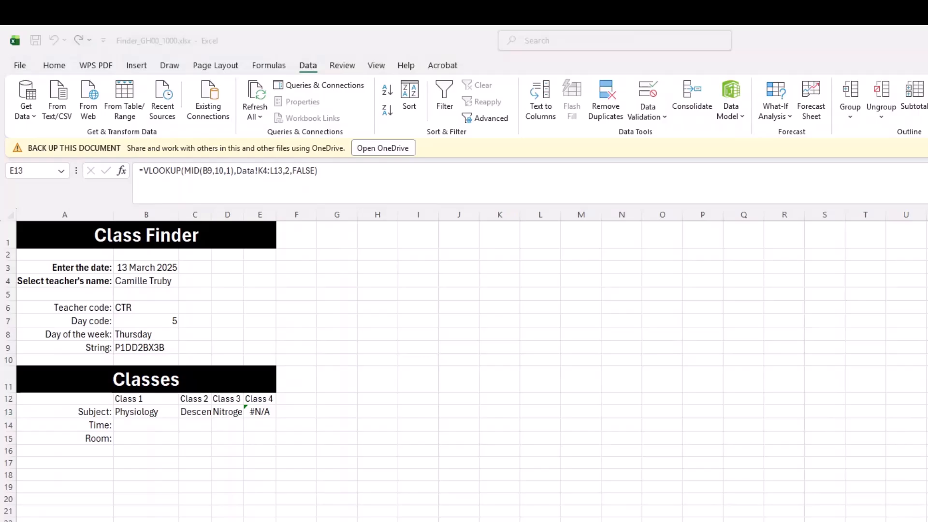
# Step: Check the string format diagram in the question paper PDF, and enter =MID(B9,2,1) in B14 for the Class 1 time
pyautogui.click(141, 426)
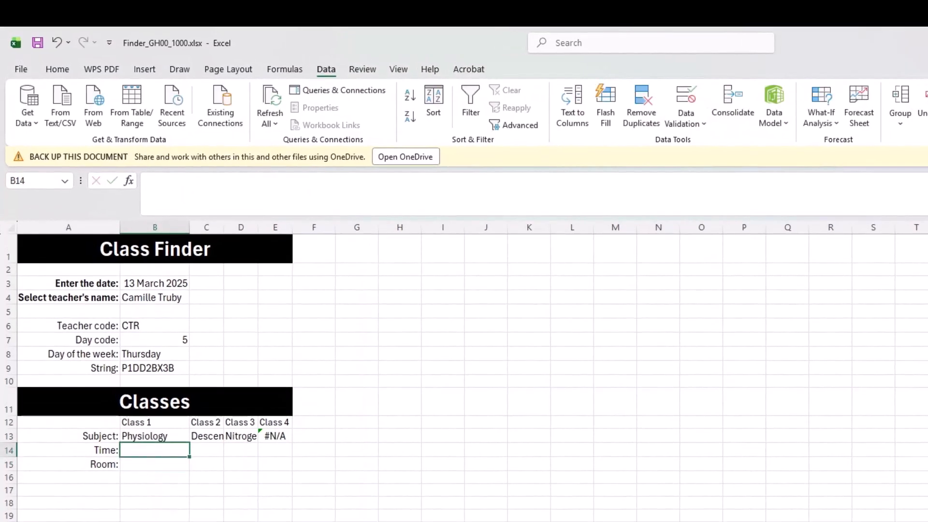
pyautogui.hotkey('alt', 'Tab')
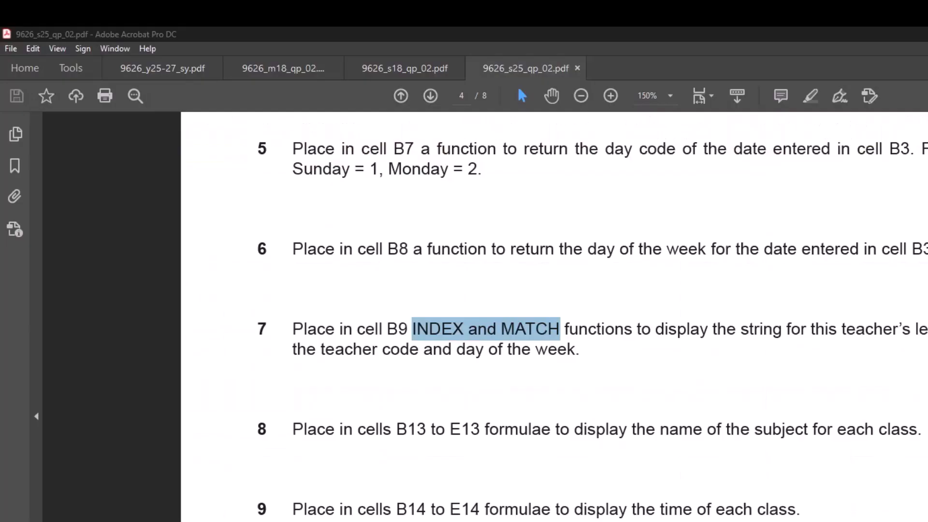
pyautogui.scroll(15, 766, 460)
pyautogui.scroll(10, 767, 457)
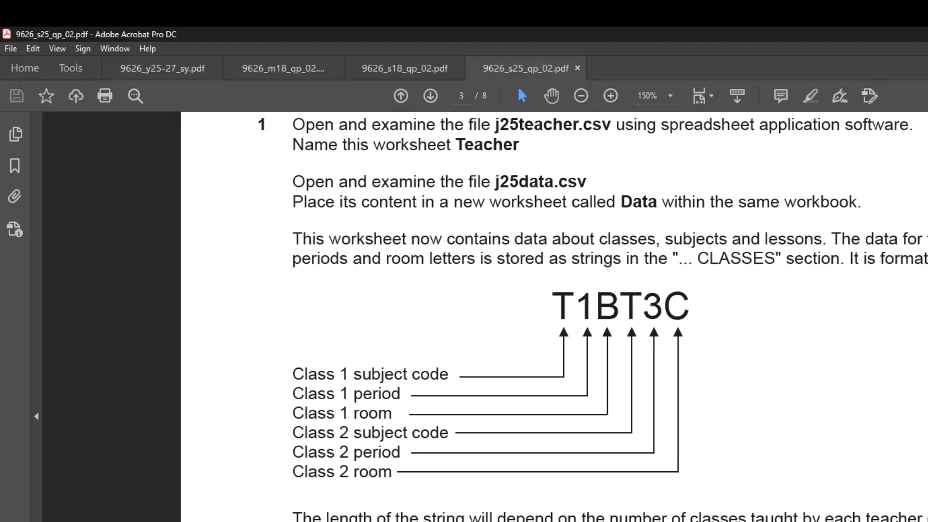
pyautogui.hotkey('alt', 'Tab')
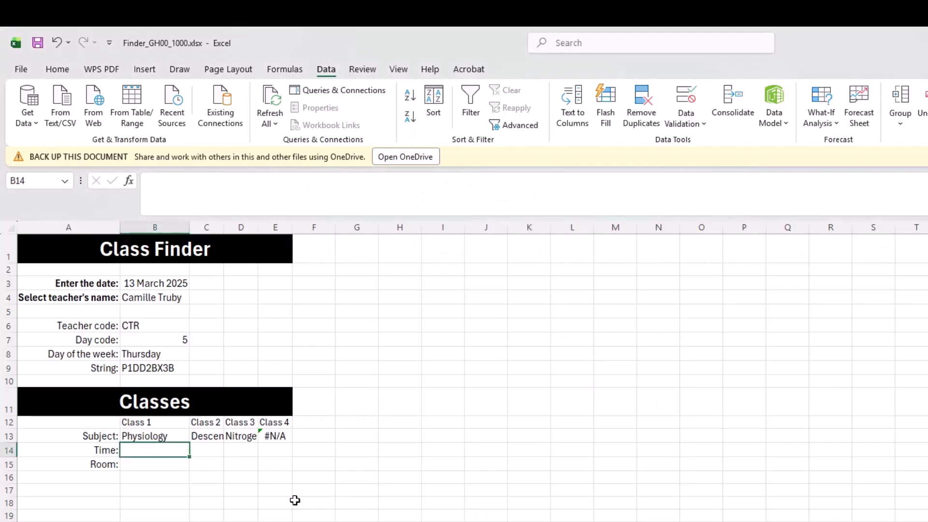
pyautogui.write('=')
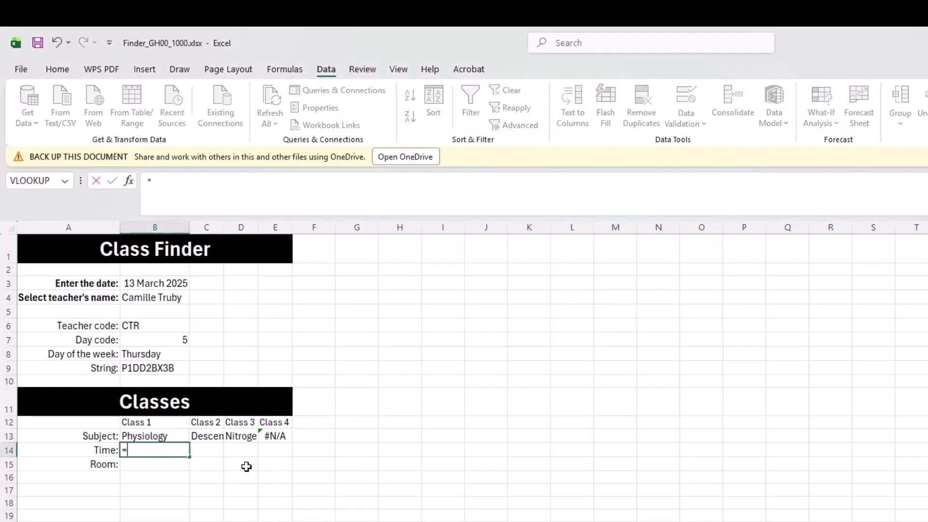
pyautogui.write('mid')
pyautogui.press('Tab')
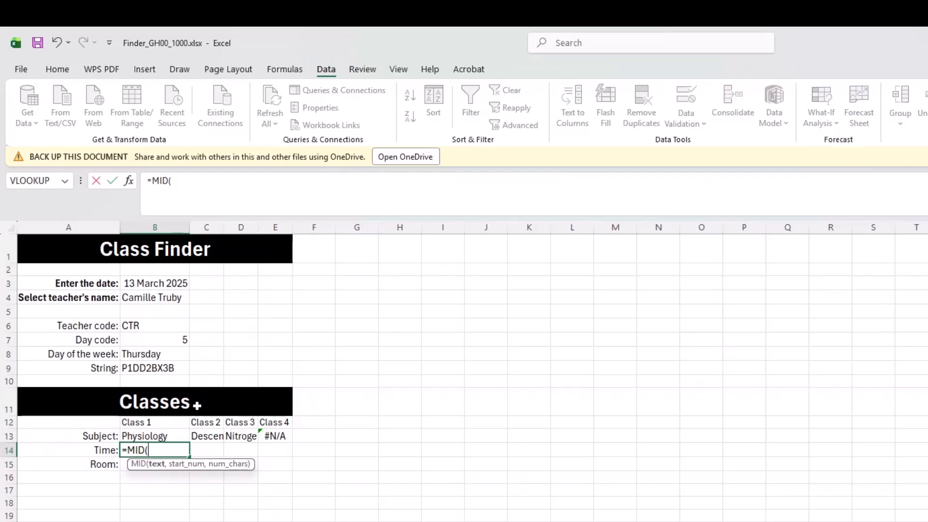
pyautogui.click(140, 368)
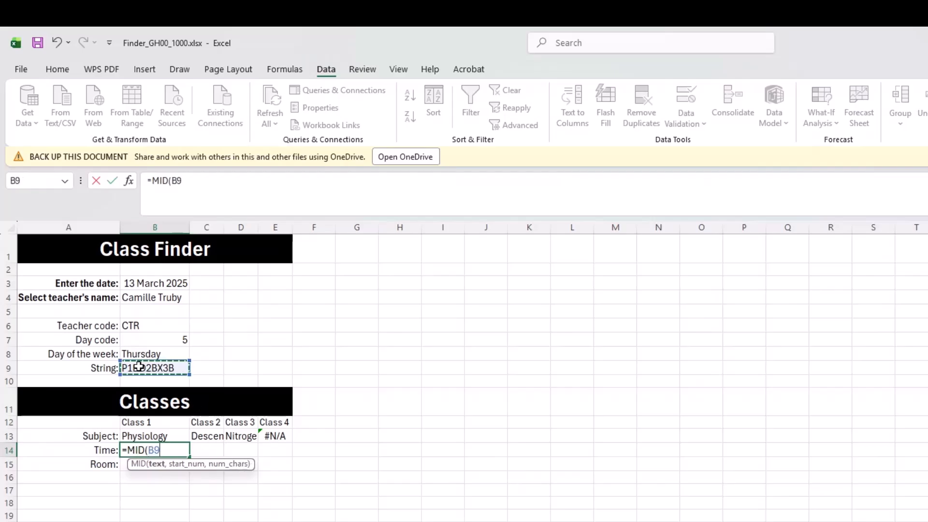
pyautogui.write(',2,')
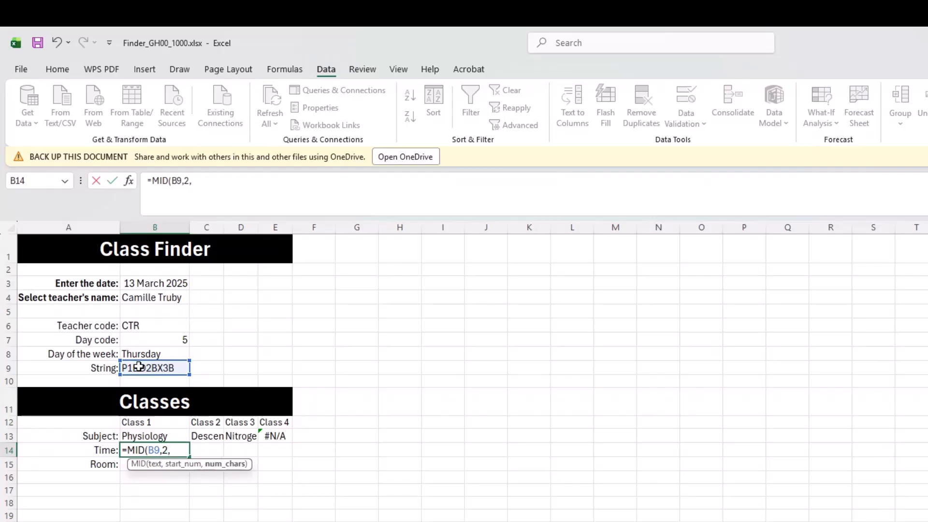
pyautogui.write('1)')
pyautogui.press('Tab')
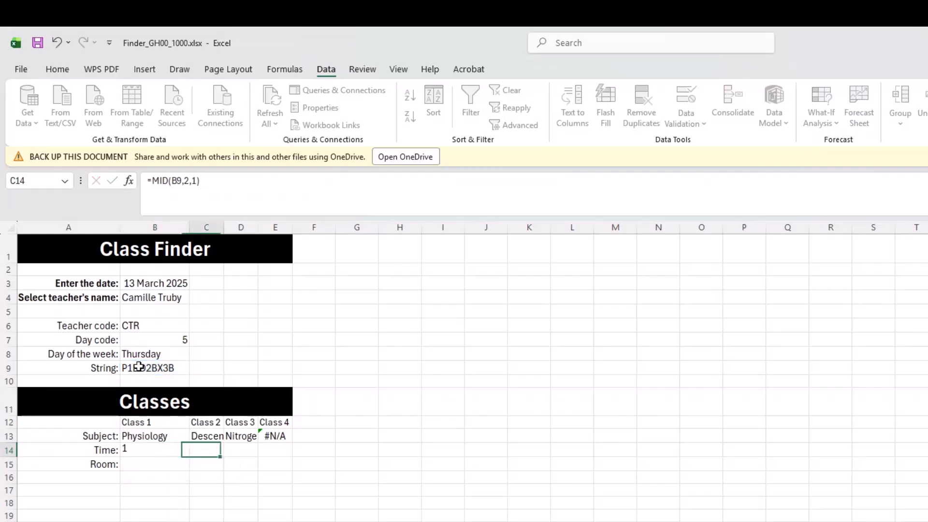
# Step: Enter =MID(B9,5,1) in C14 to extract the Class 2 time from the string
pyautogui.write('=mid')
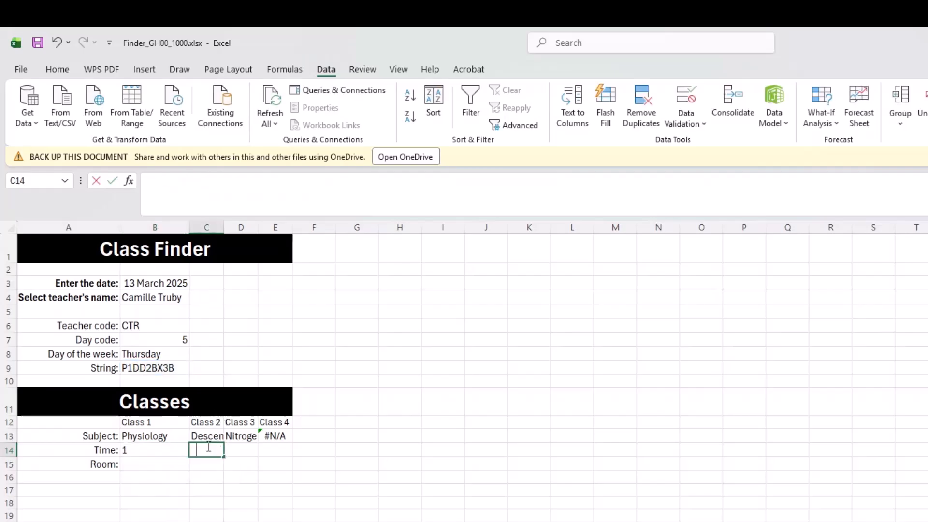
pyautogui.press('Tab')
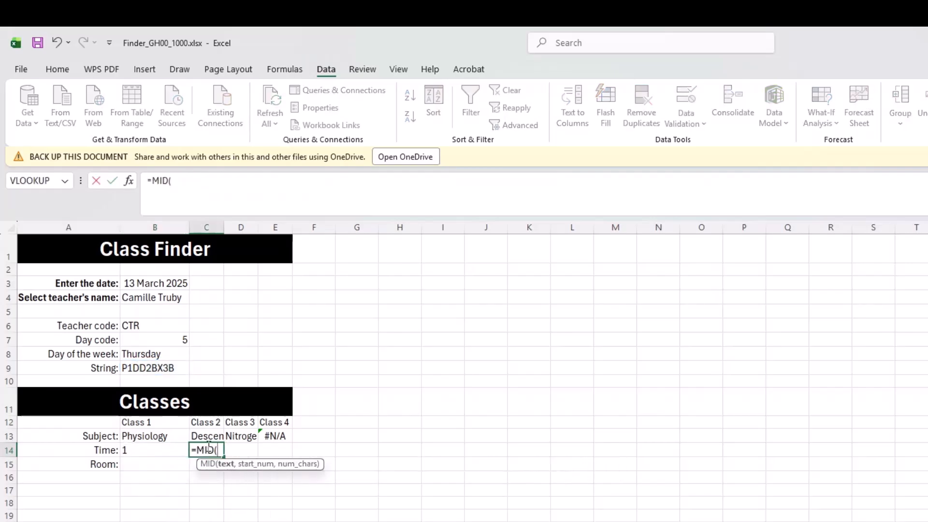
pyautogui.click(139, 366)
pyautogui.write(',')
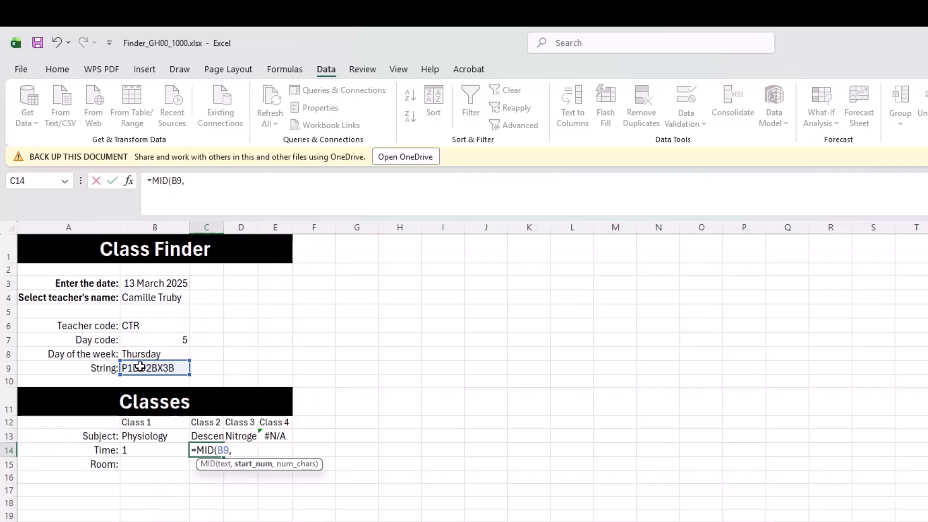
pyautogui.write('5,1')
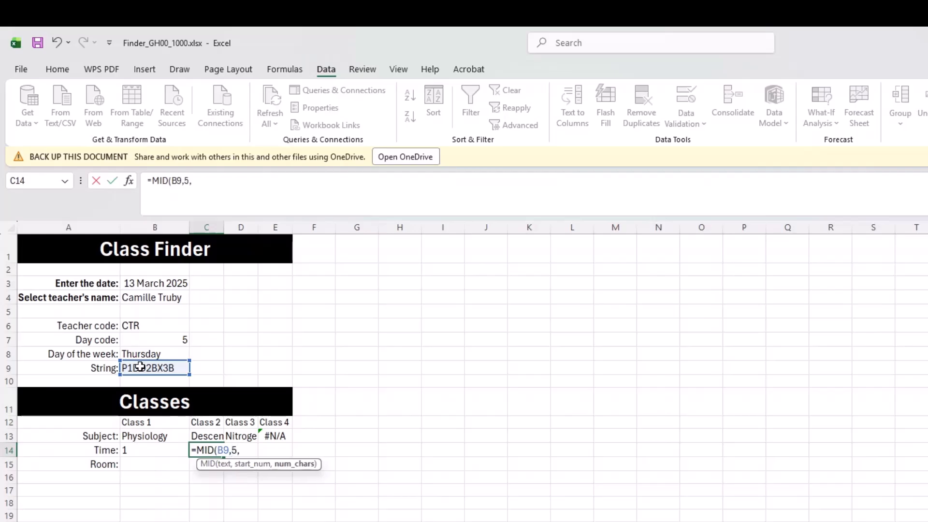
pyautogui.press('Tab')
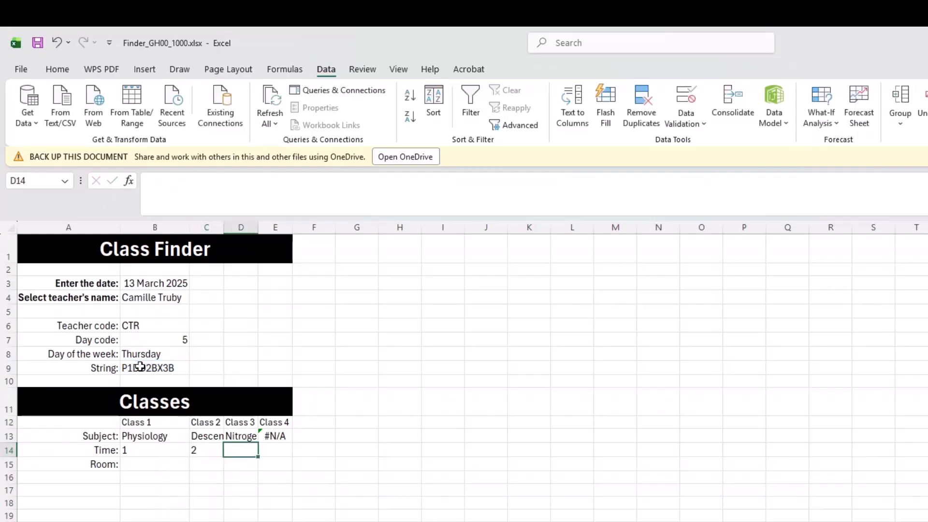
# Step: Enter =MID(B9,8,1) in D14 to extract the Class 3 time from the string
pyautogui.write('=mid')
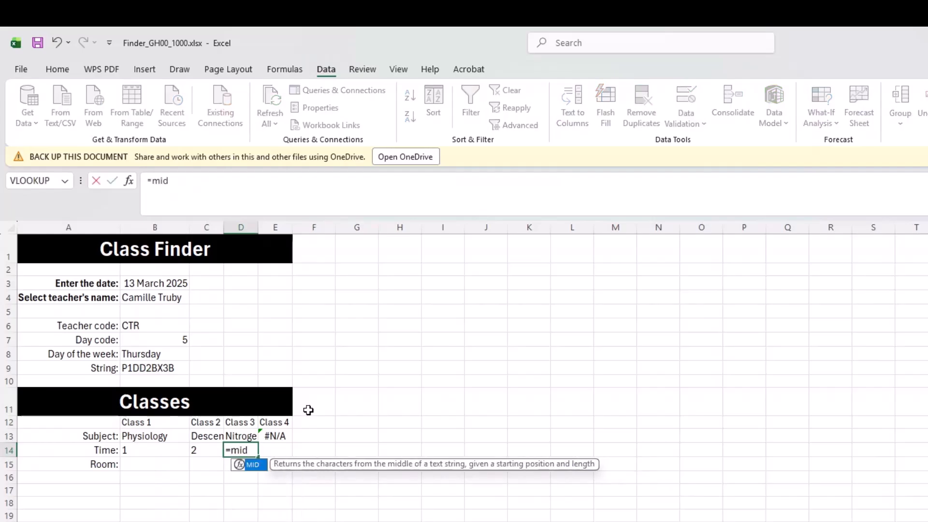
pyautogui.press('Tab')
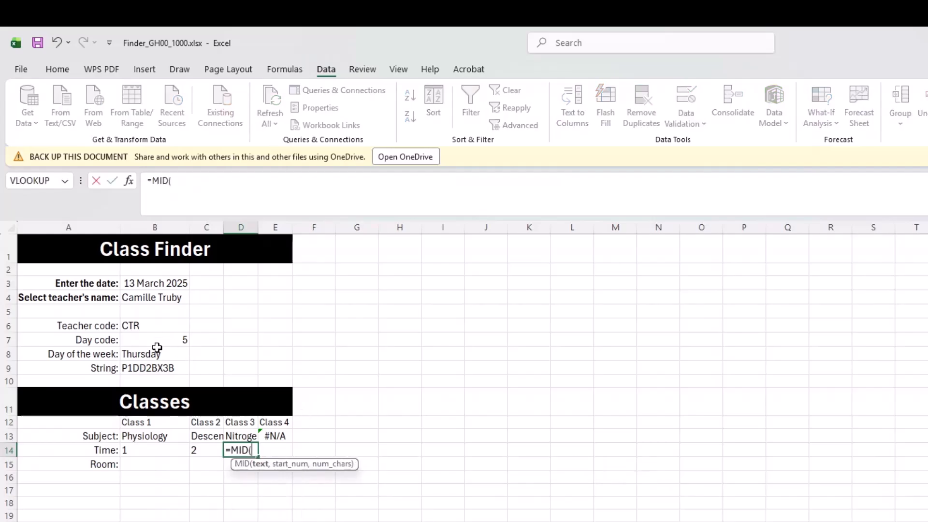
pyautogui.click(155, 369)
pyautogui.write(',')
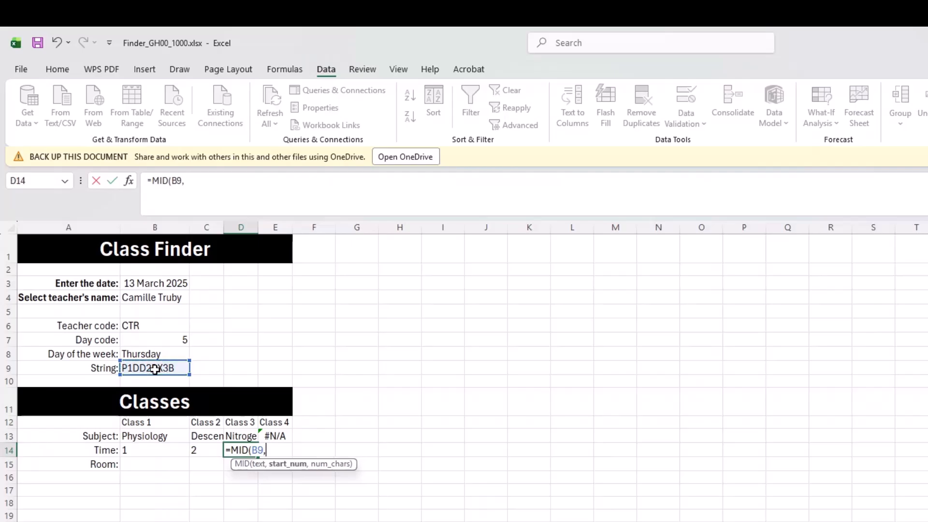
pyautogui.write('8,1')
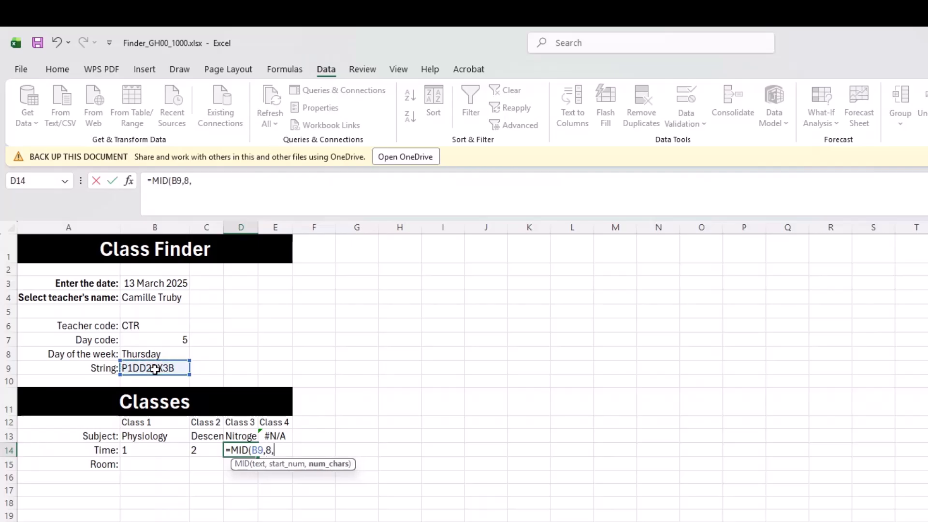
pyautogui.write(')')
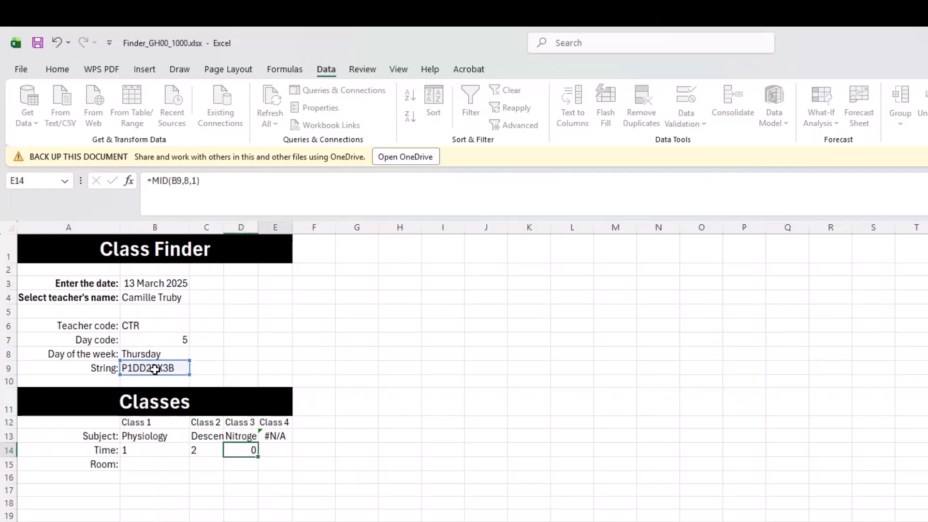
pyautogui.press('Tab')
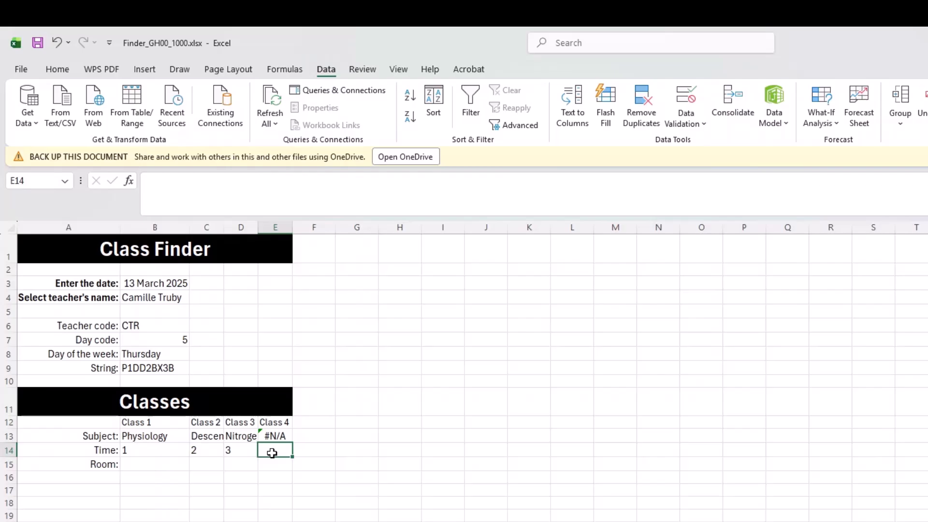
# Step: Enter =MID(B9,11,1) in E14 to extract the Class 4 time from the string
pyautogui.write('=mi')
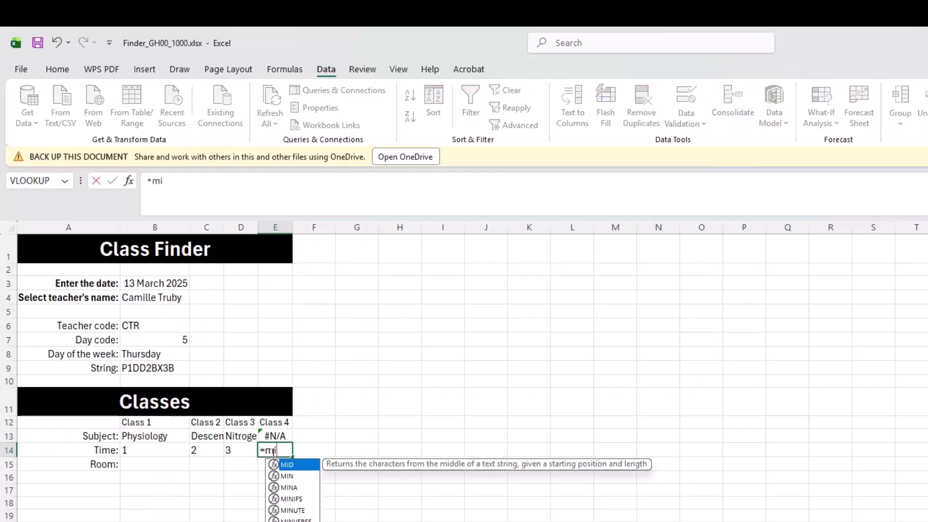
pyautogui.press('Tab')
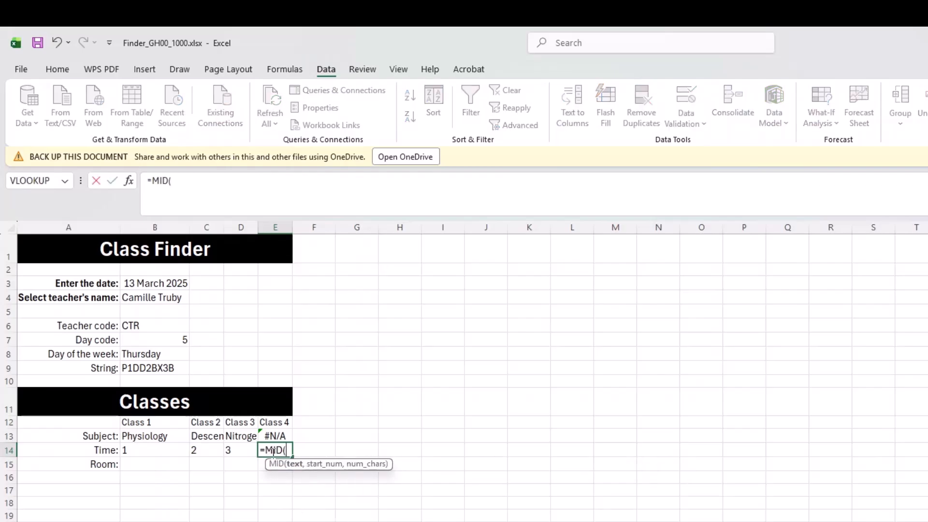
pyautogui.click(144, 366)
pyautogui.write(',')
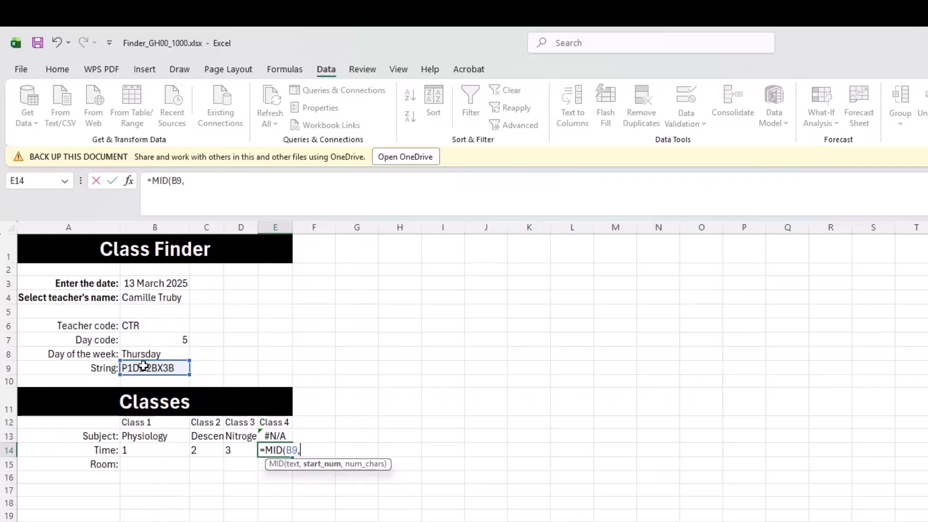
pyautogui.write('11,1)')
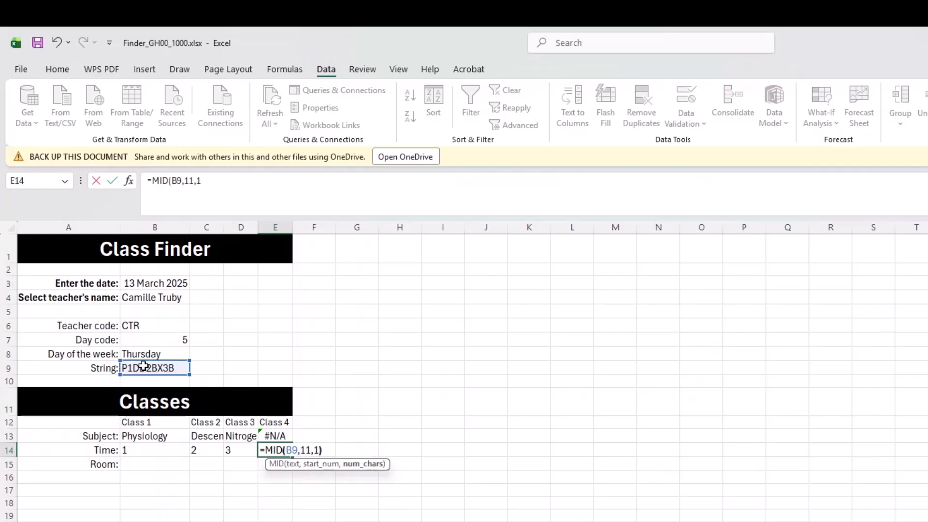
pyautogui.press('Return')
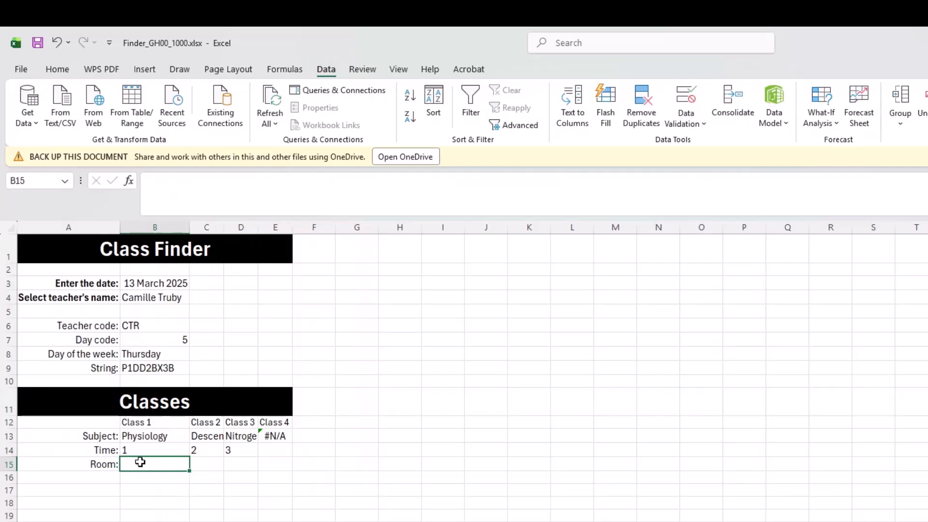
# Step: Enter =MID(B9,3,1) in B15 to extract the Class 1 room letter from the string
pyautogui.write('=mid')
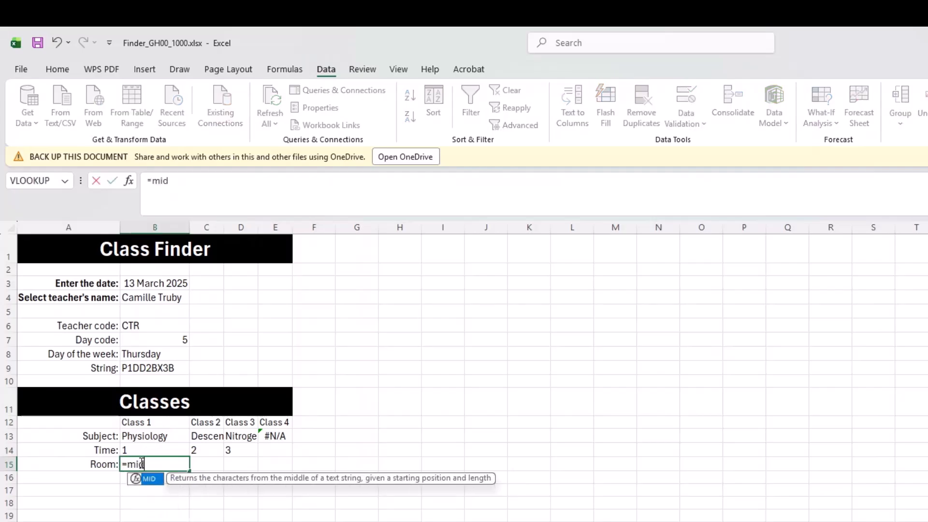
pyautogui.press('Tab')
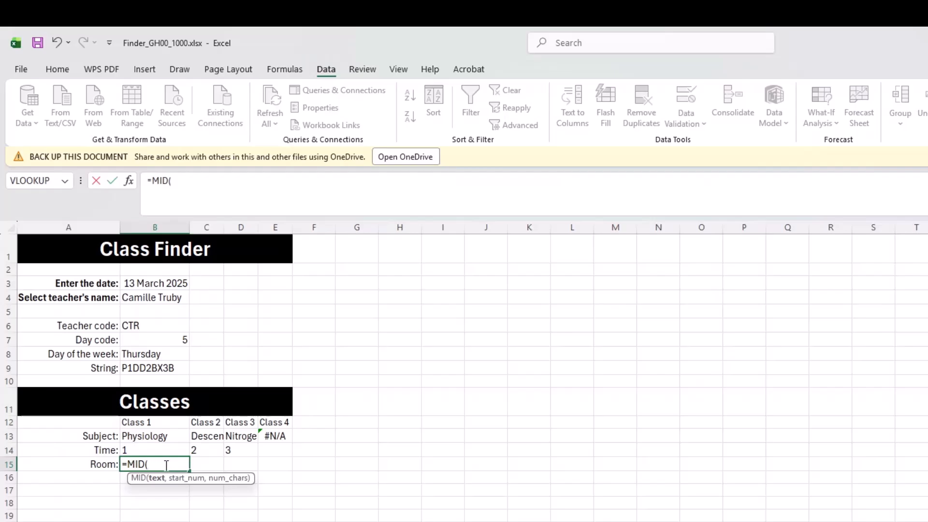
pyautogui.click(148, 369)
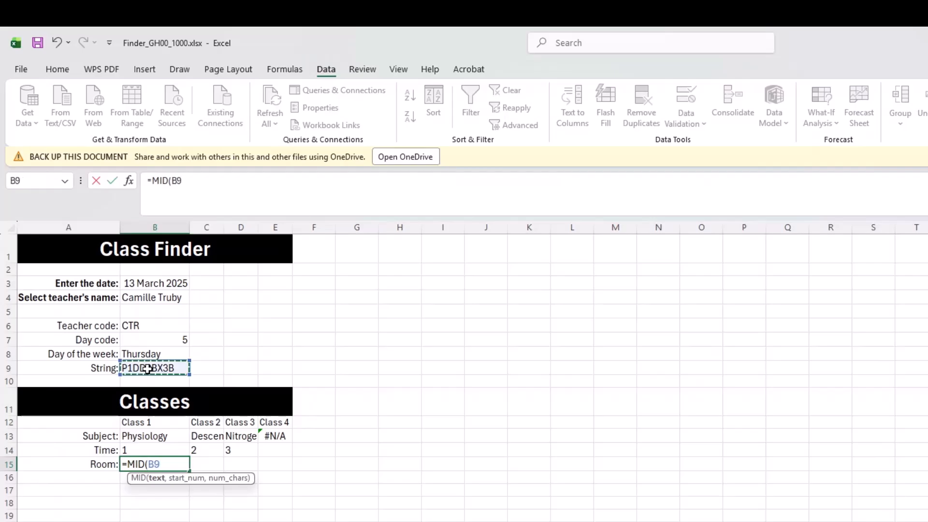
pyautogui.write(',3,1)')
pyautogui.press('Tab')
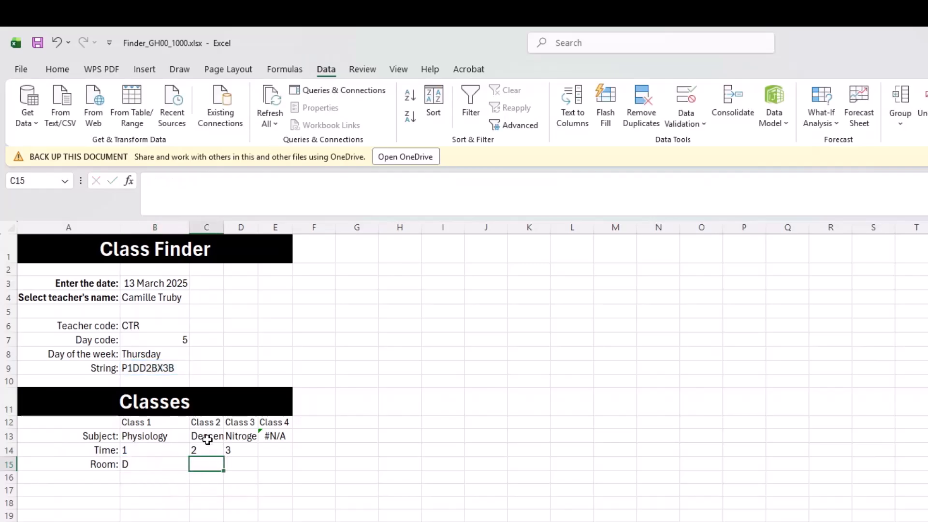
# Step: Enter =MID(B9,6,1) in C15 to extract the Class 2 room letter from the string
pyautogui.write('=mid')
pyautogui.press('Tab')
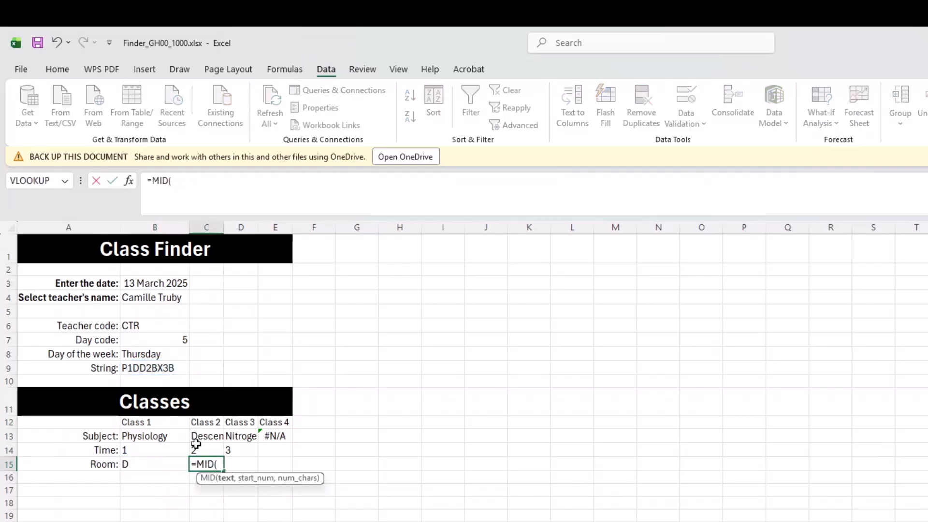
pyautogui.click(163, 369)
pyautogui.write(',')
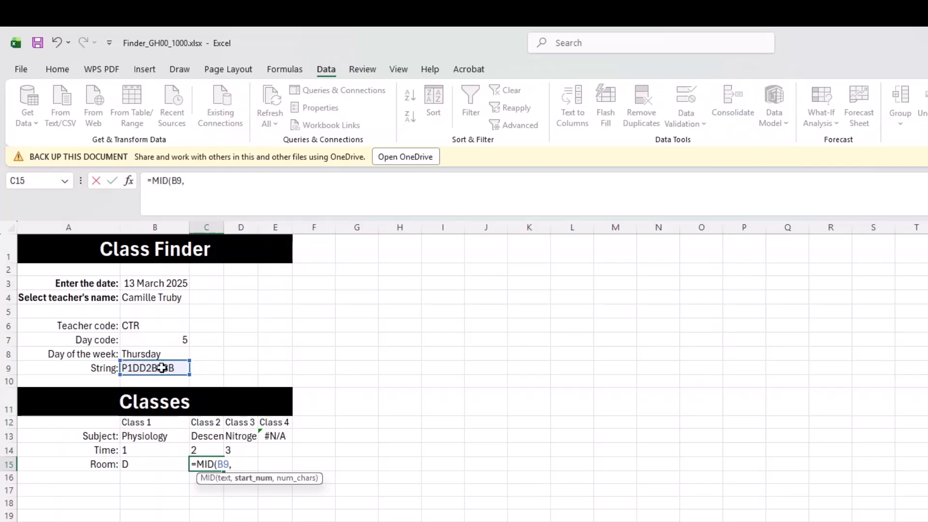
pyautogui.write('6,1)')
pyautogui.press('Tab')
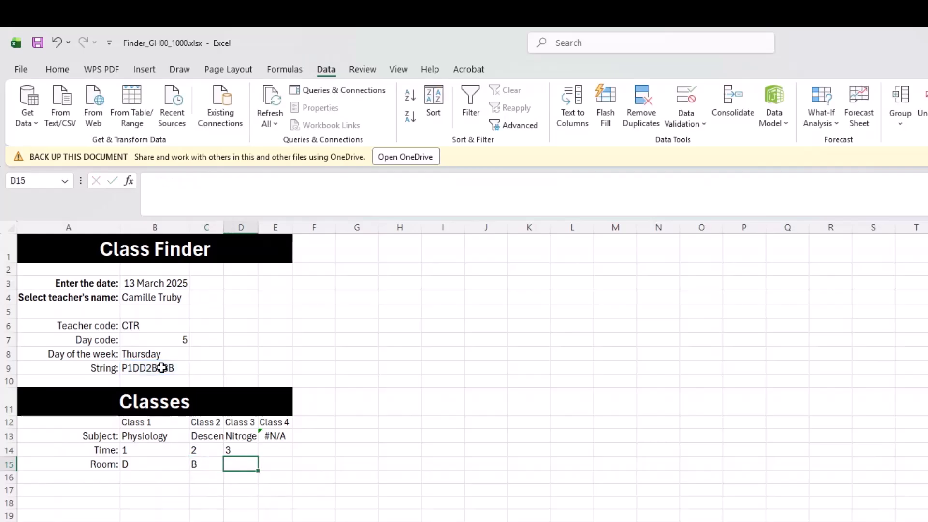
# Step: Enter =MID(B9,9,1) in D15 to extract the Class 3 room letter from the string
pyautogui.write('=MID(')
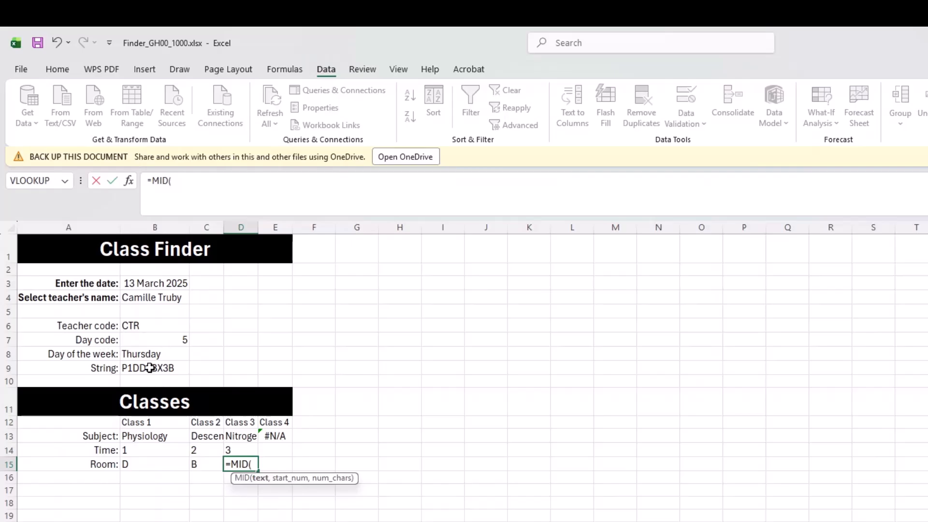
pyautogui.click(150, 368)
pyautogui.write(',')
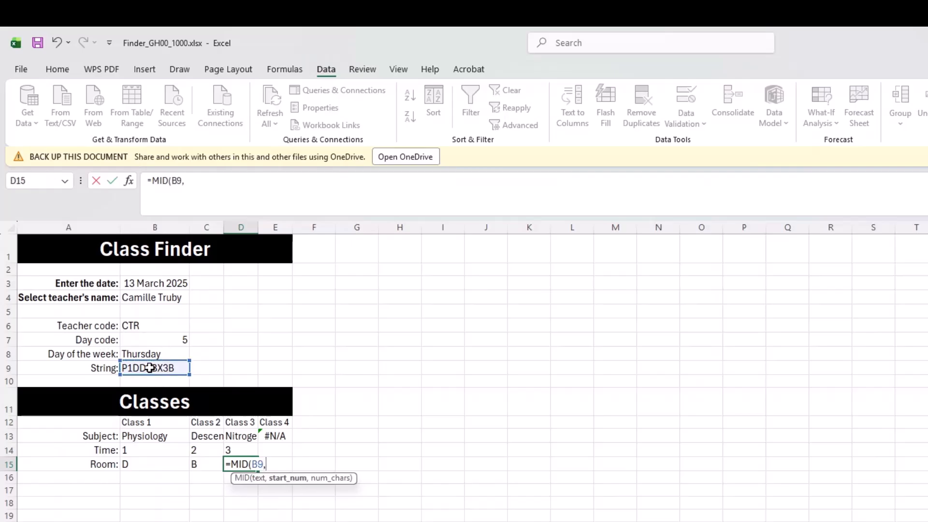
pyautogui.write('9,1')
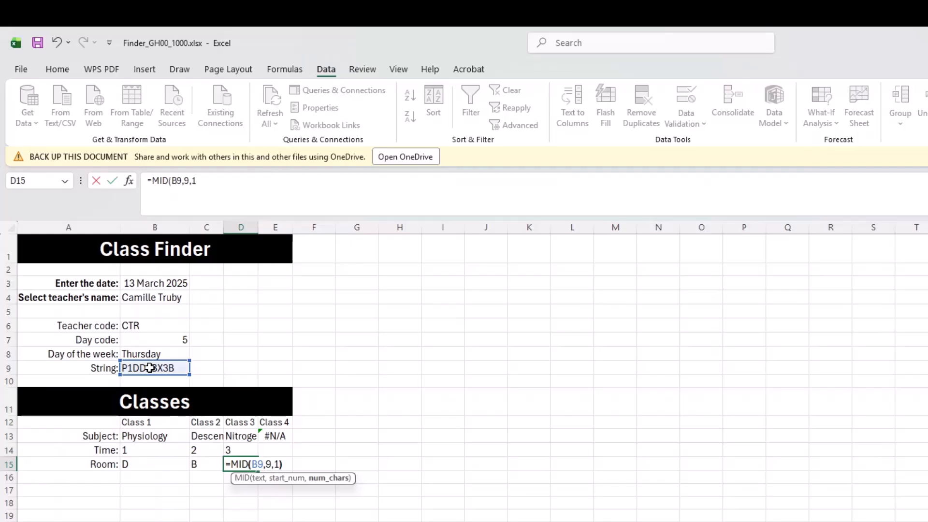
pyautogui.write(')')
pyautogui.press('Tab')
# Step: Enter =MID(B9,12,1) in E15 to extract the Class 4 room letter from the string
pyautogui.write('=mid')
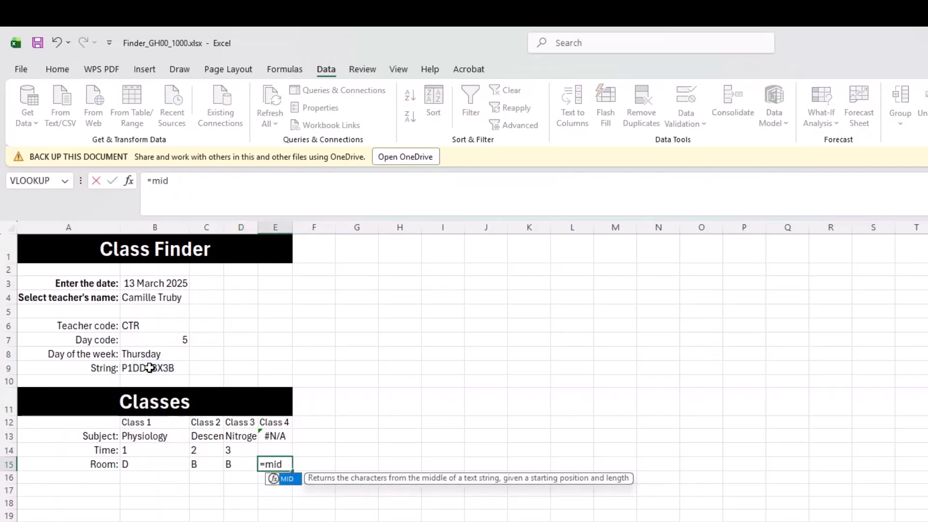
pyautogui.press('Tab')
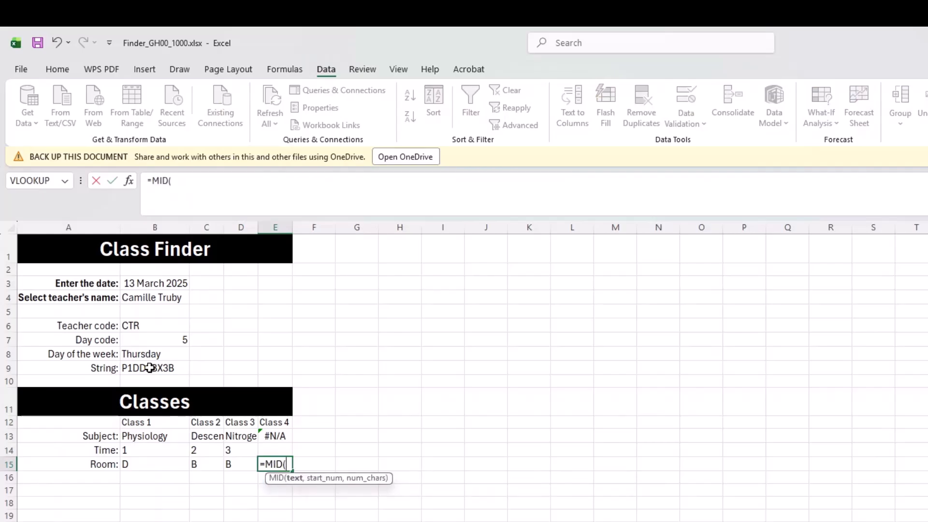
pyautogui.click(155, 368)
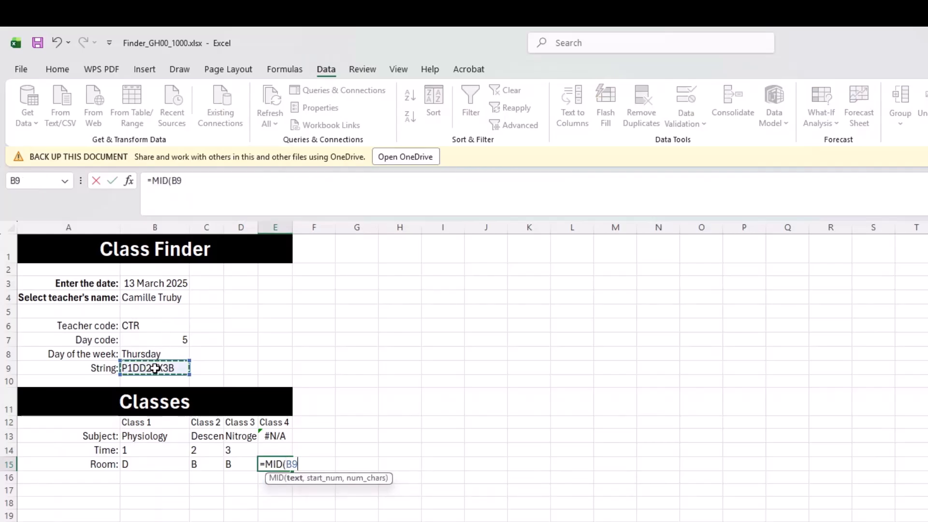
pyautogui.write(',12,')
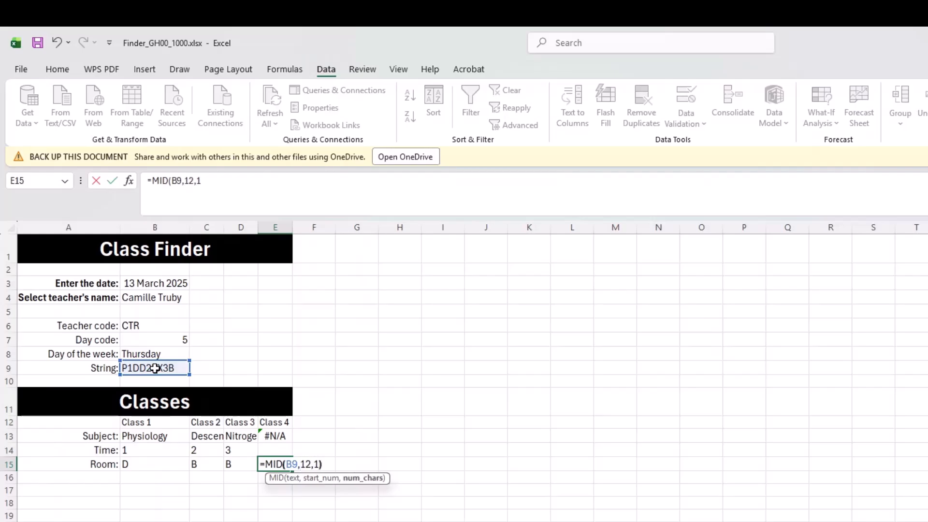
pyautogui.write('1)')
pyautogui.press('Return')
# Step: Wrap the Class 1 time formula in B14 in a lookup of the lesson times: =VLOOKUP(MID(B9,2,1),Data!N4:O7,2,0)
pyautogui.click(161, 450)
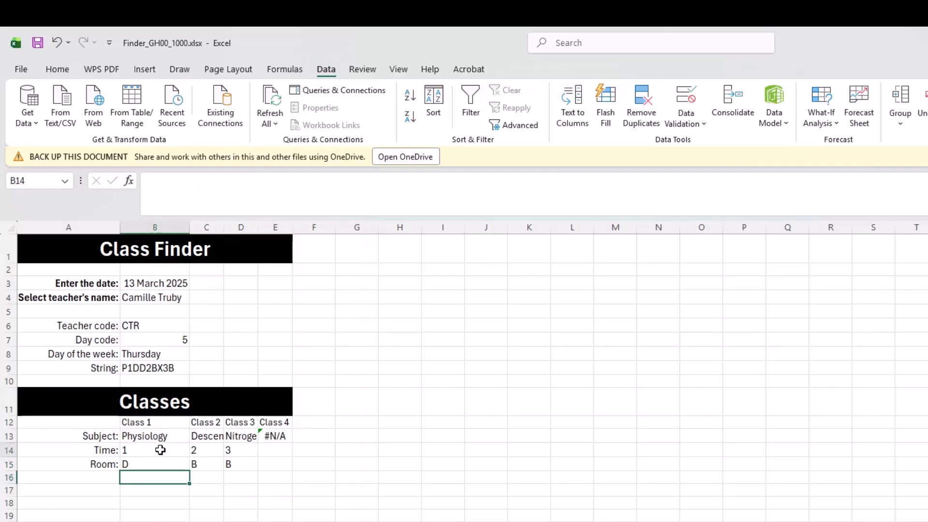
pyautogui.click(154, 178)
pyautogui.write('VLOOKUP(MID(B9,2,1')
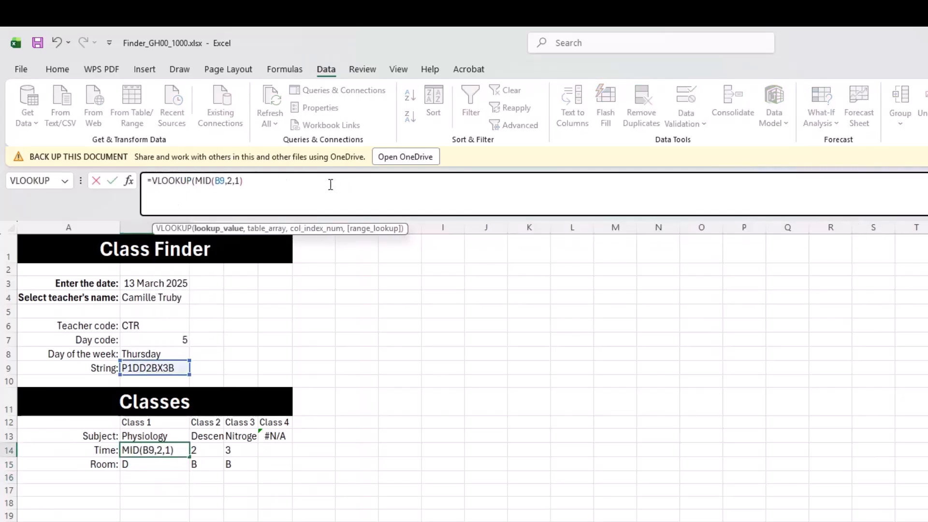
pyautogui.write(',')
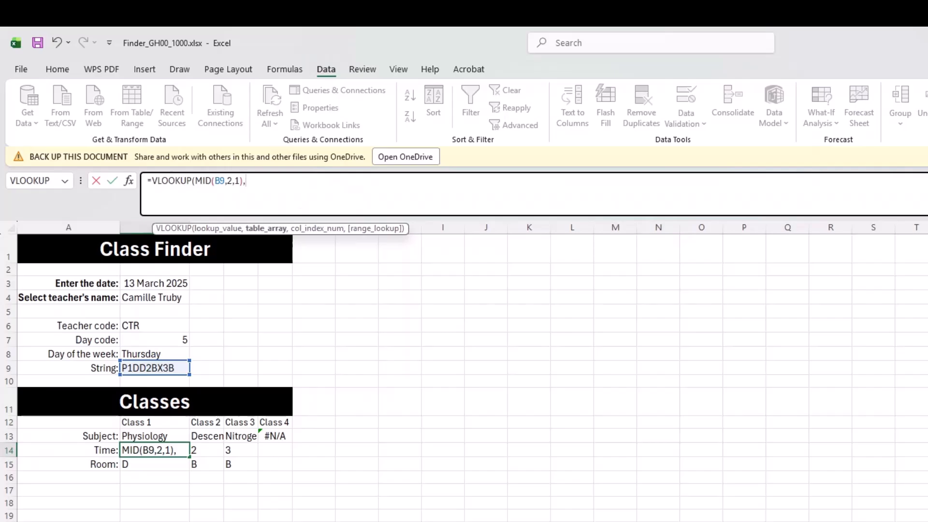
pyautogui.hotkey('ctrl', 'pagedown')
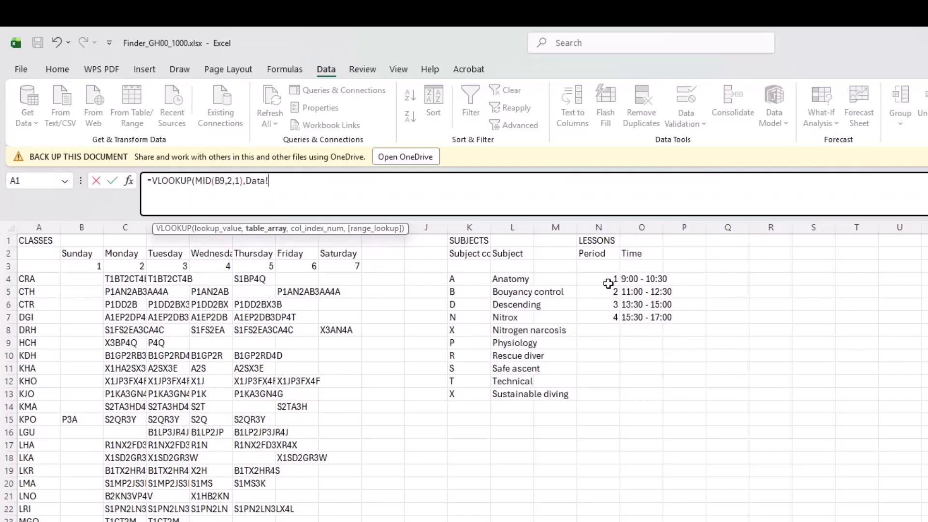
pyautogui.moveTo(608, 284); pyautogui.dragTo(655, 317)
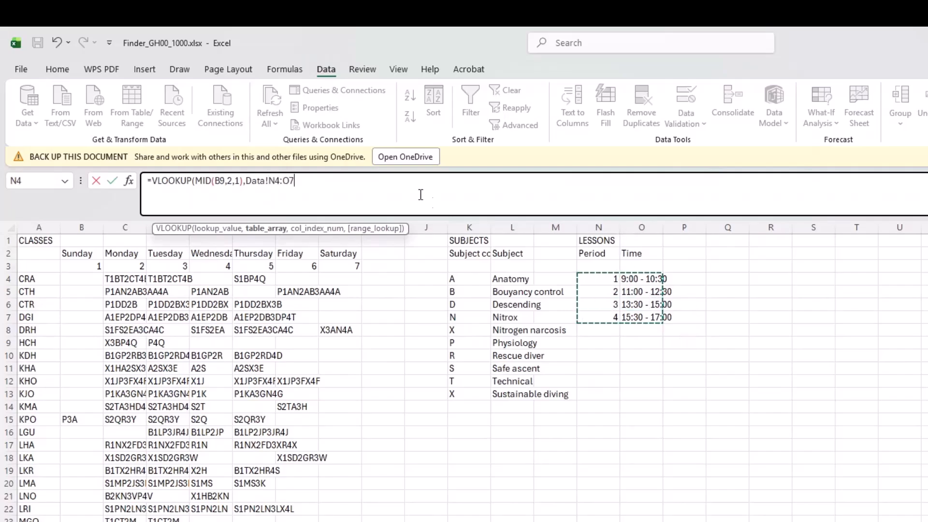
pyautogui.write(',2,')
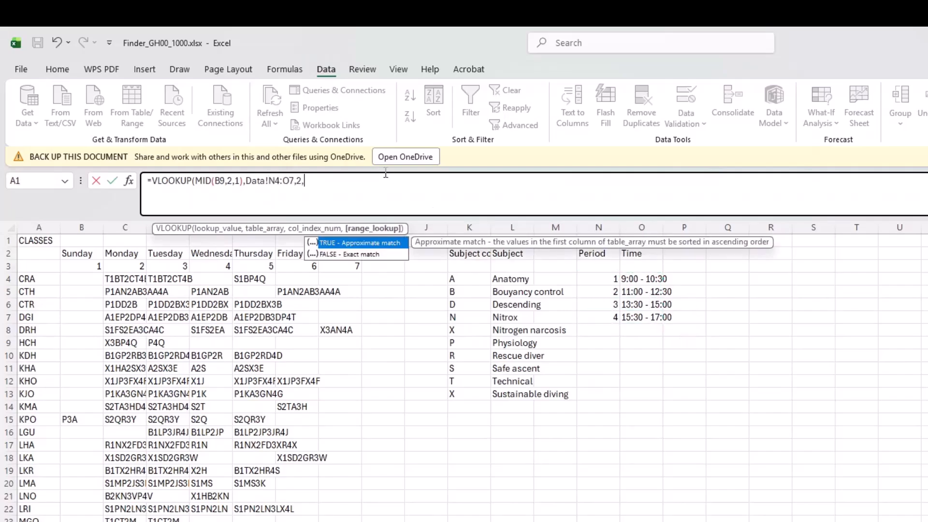
pyautogui.write('0)')
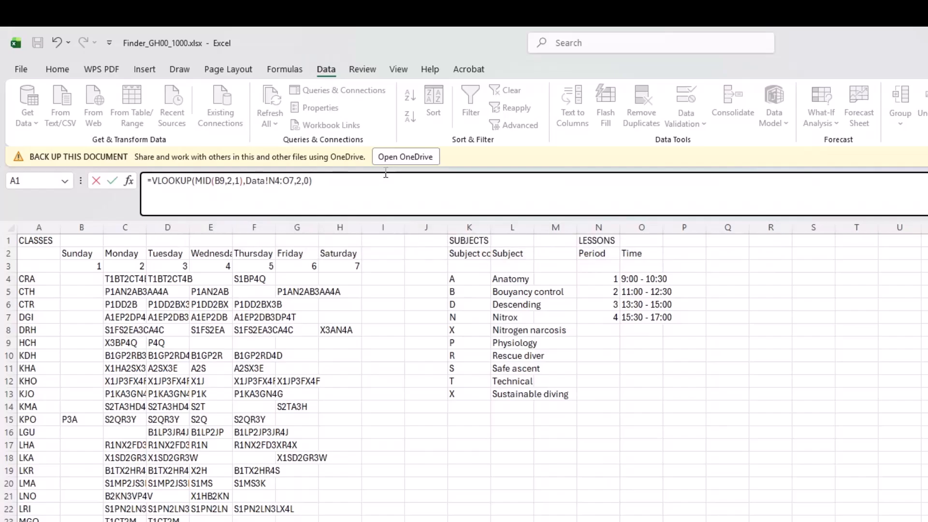
pyautogui.press('Return')
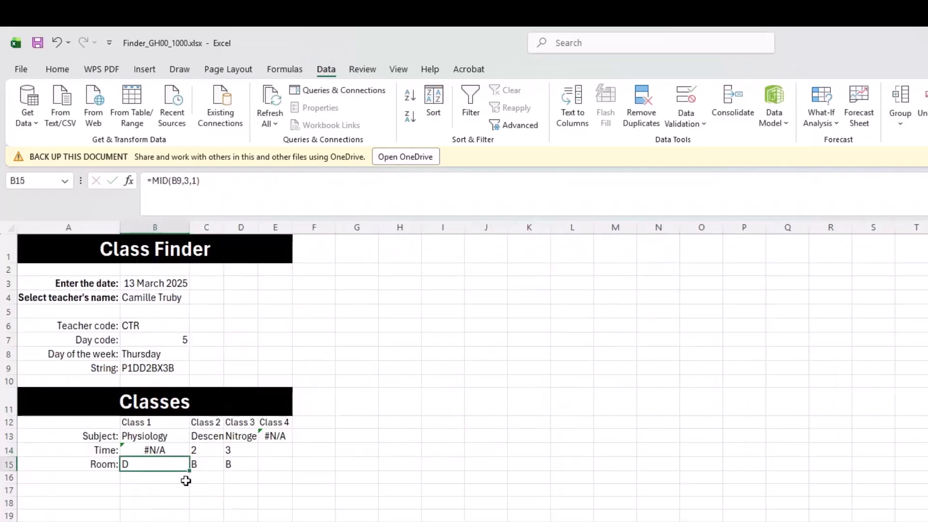
# Step: Multiply the MID lookup value in B14's VLOOKUP by 1 and review the period numbers in N4:N7 on the Data sheet
pyautogui.click(157, 451)
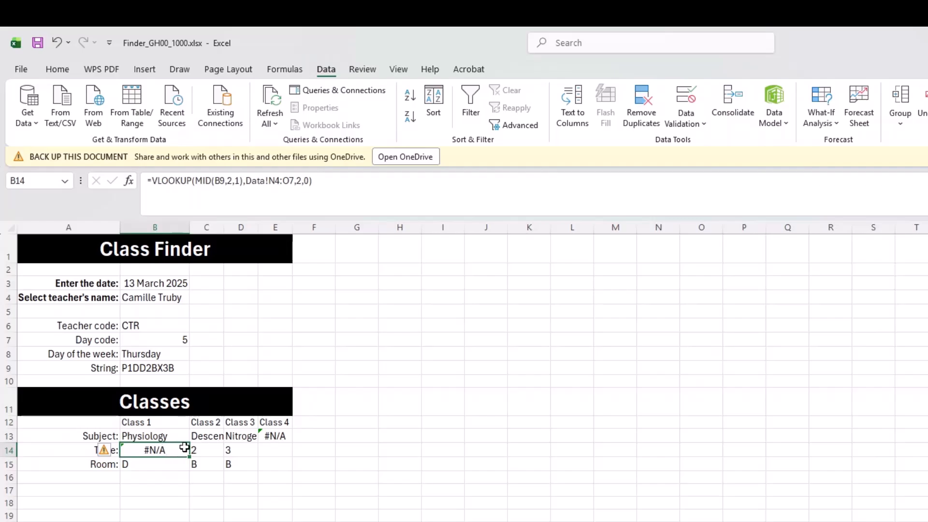
pyautogui.click(199, 175)
pyautogui.click(128, 181)
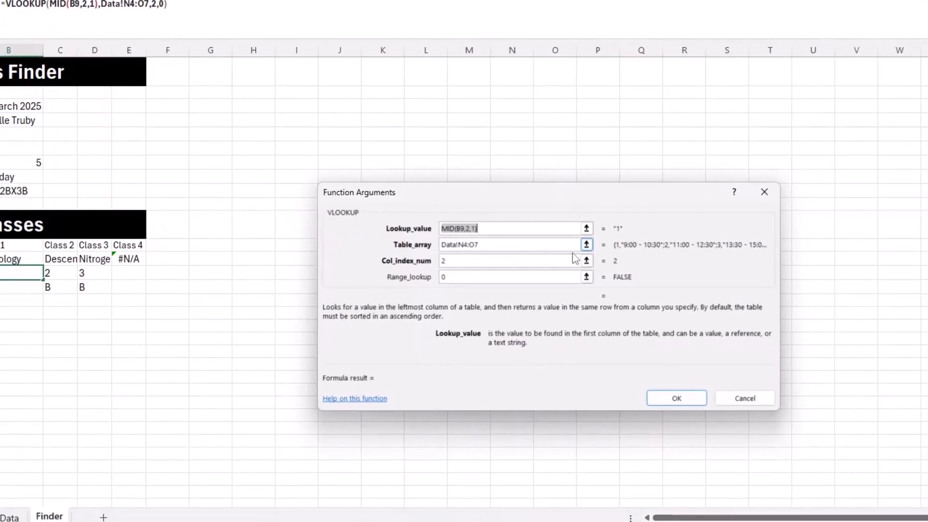
pyautogui.click(533, 229)
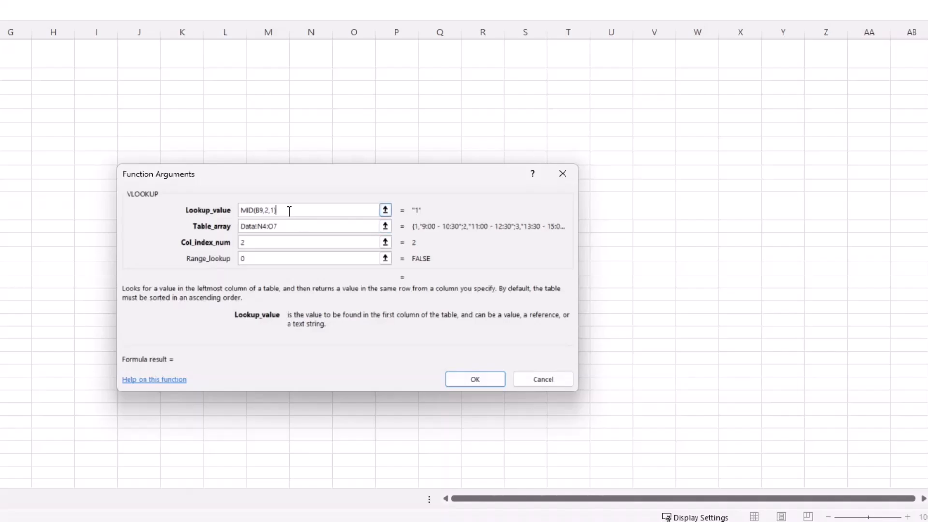
pyautogui.write('1')
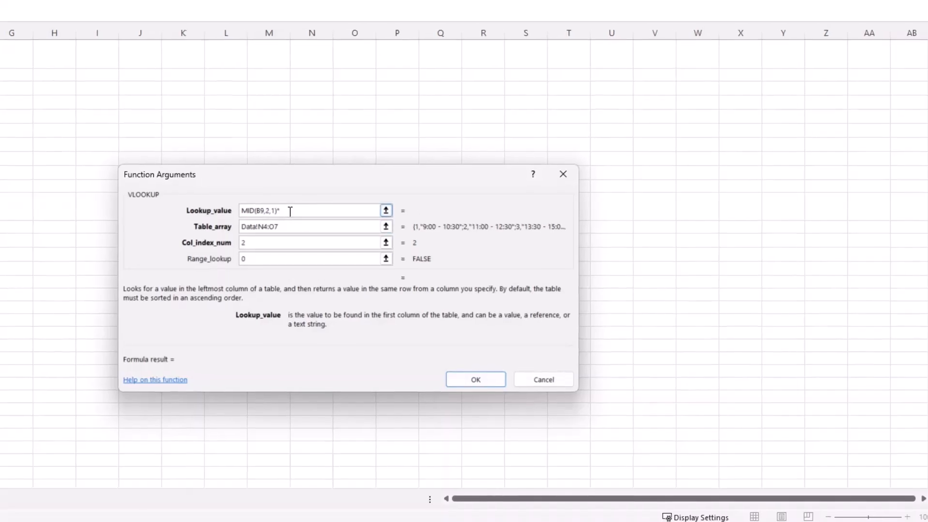
pyautogui.press('Return')
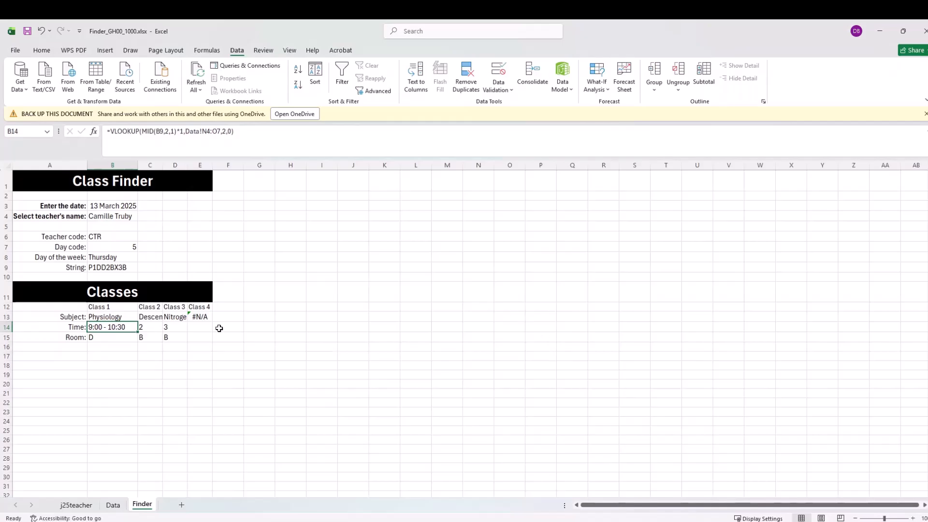
pyautogui.click(113, 505)
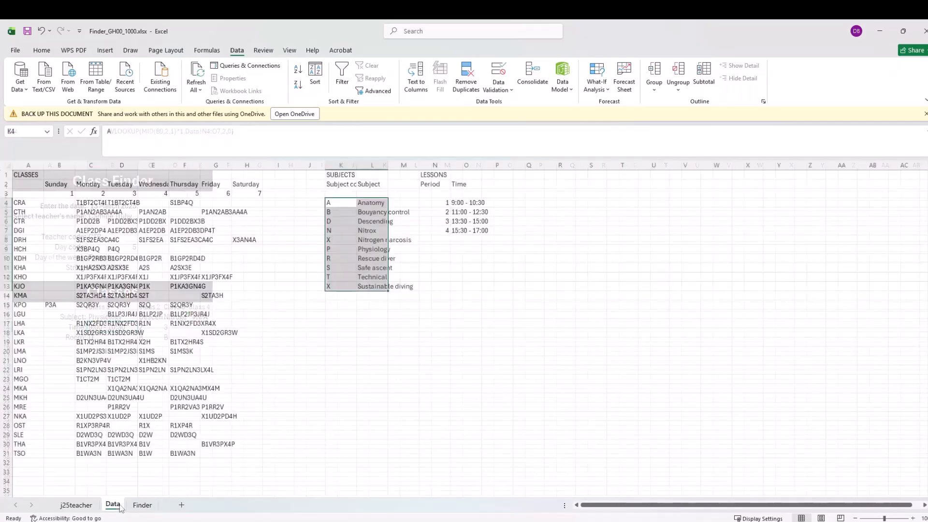
pyautogui.moveTo(438, 202); pyautogui.dragTo(444, 230)
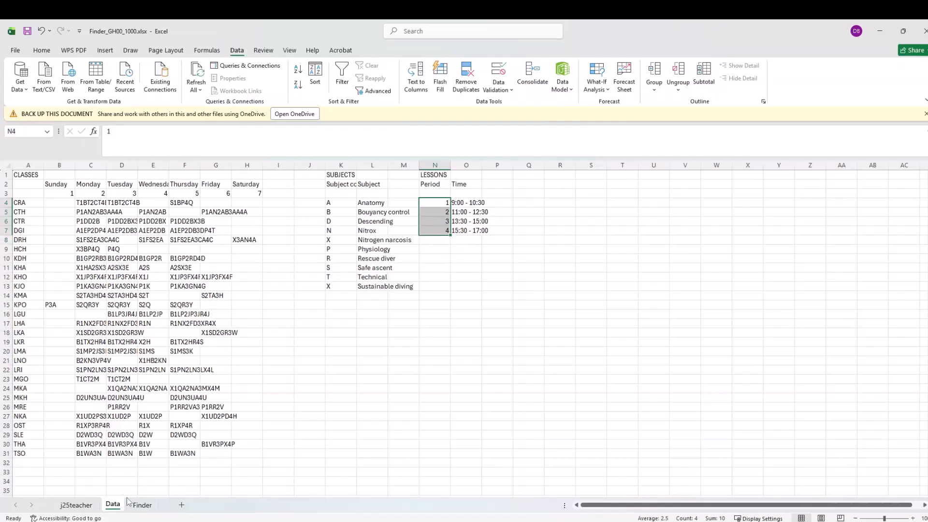
pyautogui.click(138, 507)
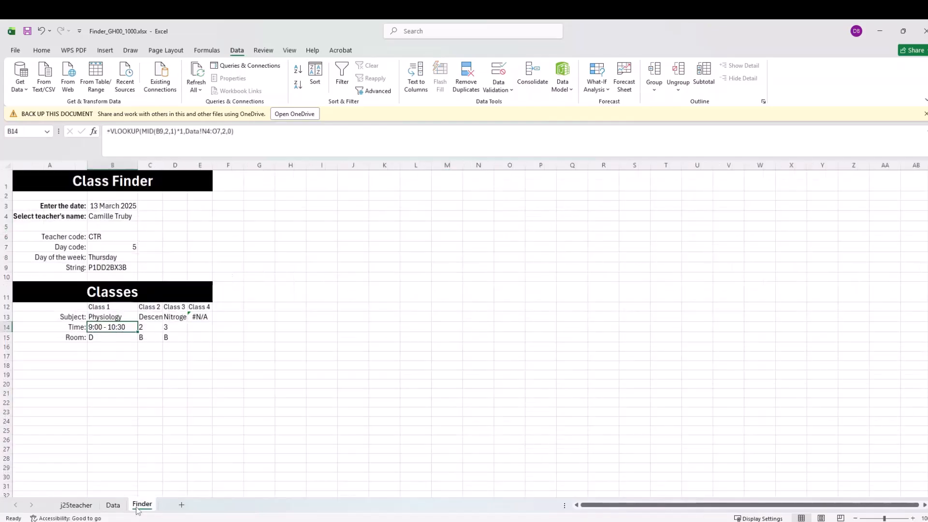
# Step: Convert the Class 2 time in C14 to a number by changing its formula to =MID(B9,5,1)*1
pyautogui.click(149, 328)
pyautogui.click(160, 134)
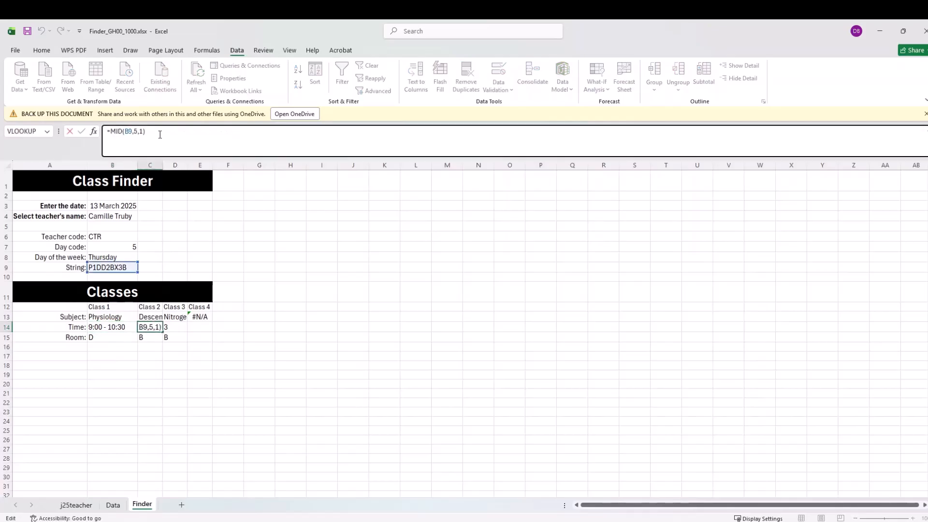
pyautogui.write('*')
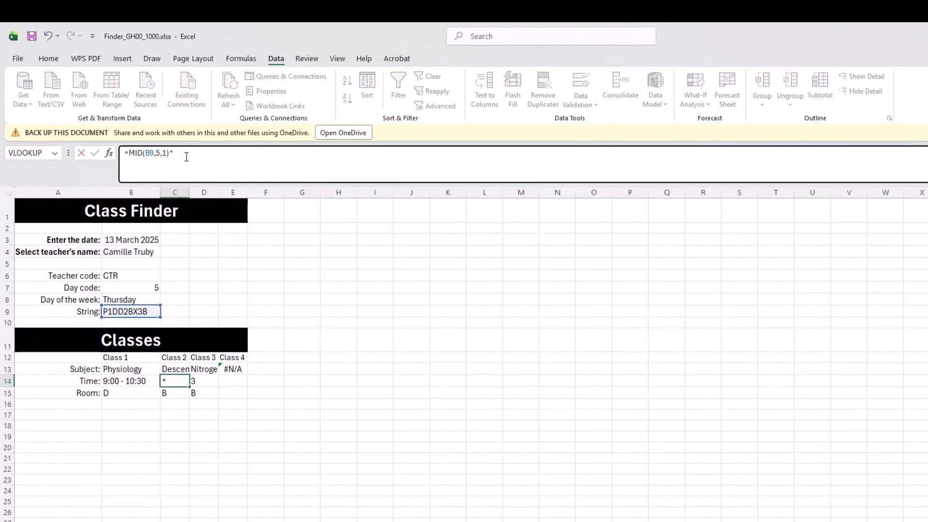
pyautogui.press('Return')
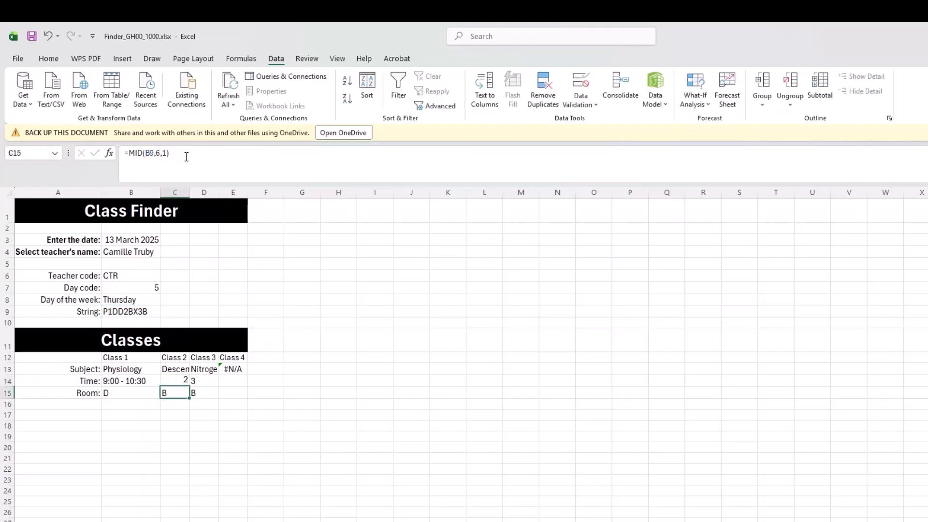
pyautogui.click(128, 153)
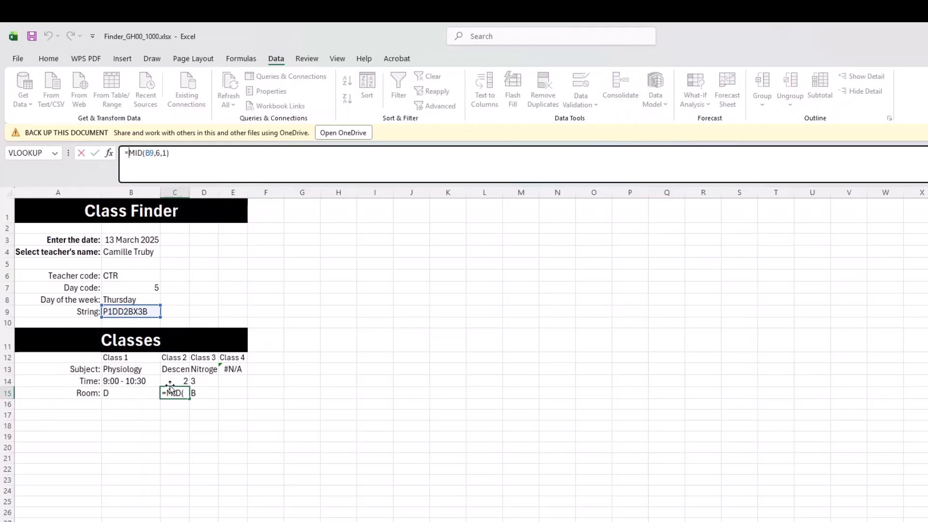
pyautogui.press('Return')
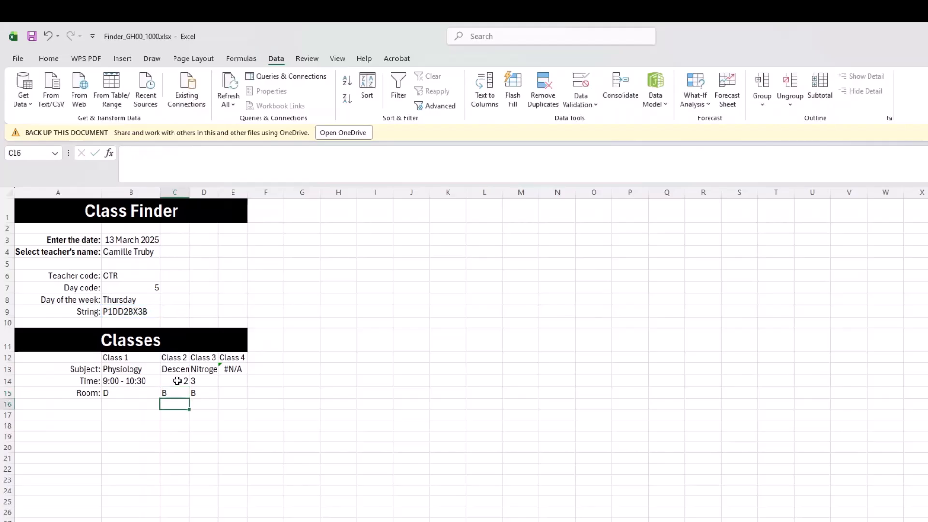
# Step: Wrap the Class 2 time formula in C14 in a lookup of the lesson times: =VLOOKUP(MID(B9,5,1)*1,Data!N4:O7,2,0)
pyautogui.click(175, 381)
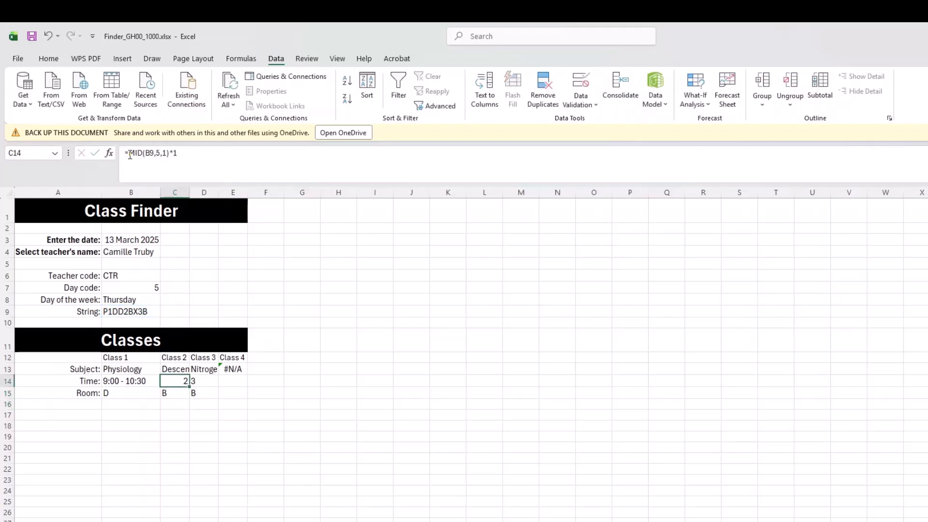
pyautogui.click(130, 155)
pyautogui.write('vlo')
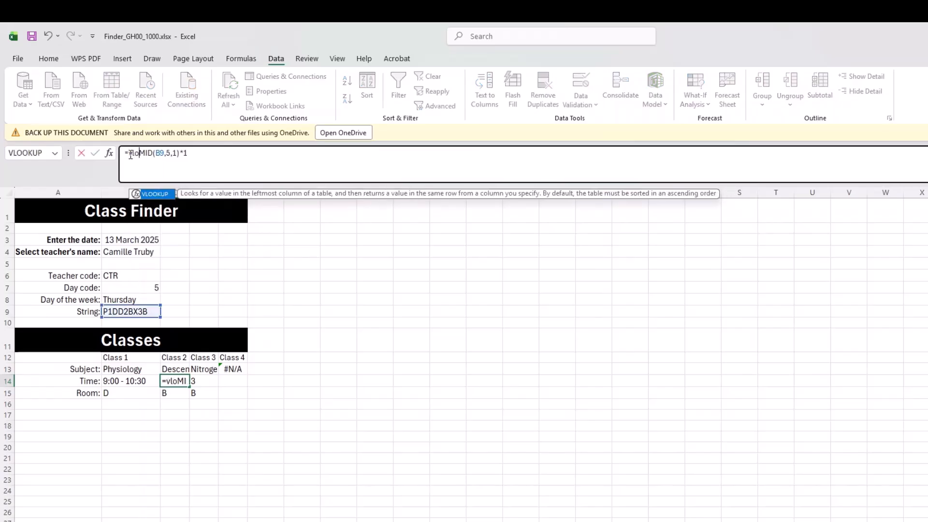
pyautogui.press('Tab')
pyautogui.click(246, 159)
pyautogui.write(',')
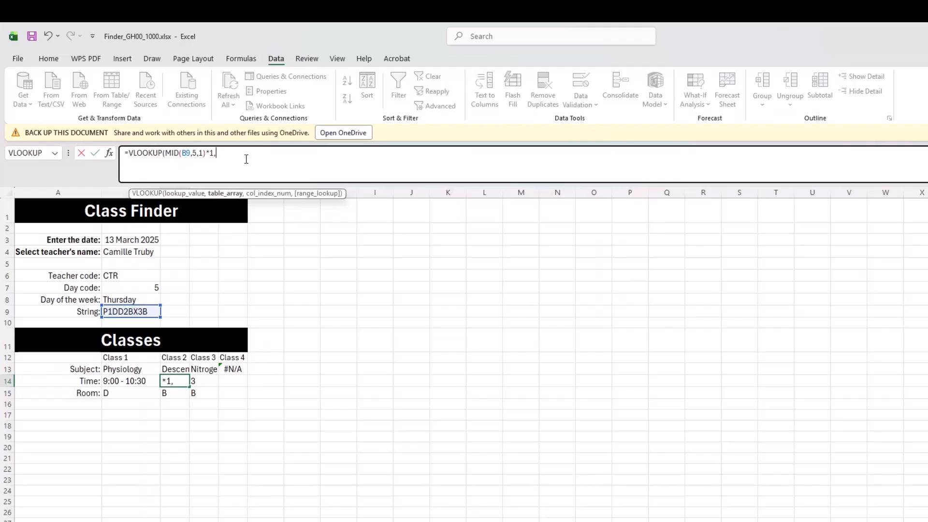
pyautogui.hotkey('ctrl', 'pagedown')
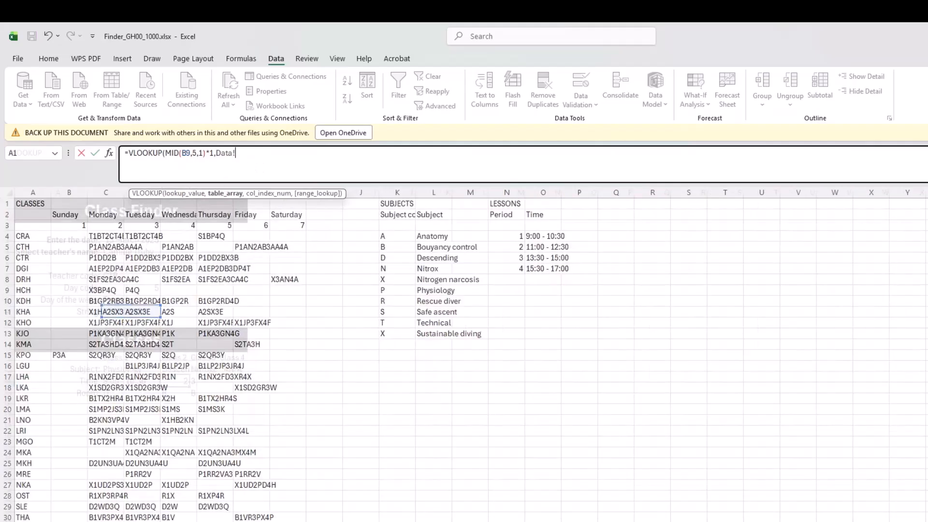
pyautogui.moveTo(511, 235); pyautogui.dragTo(561, 273)
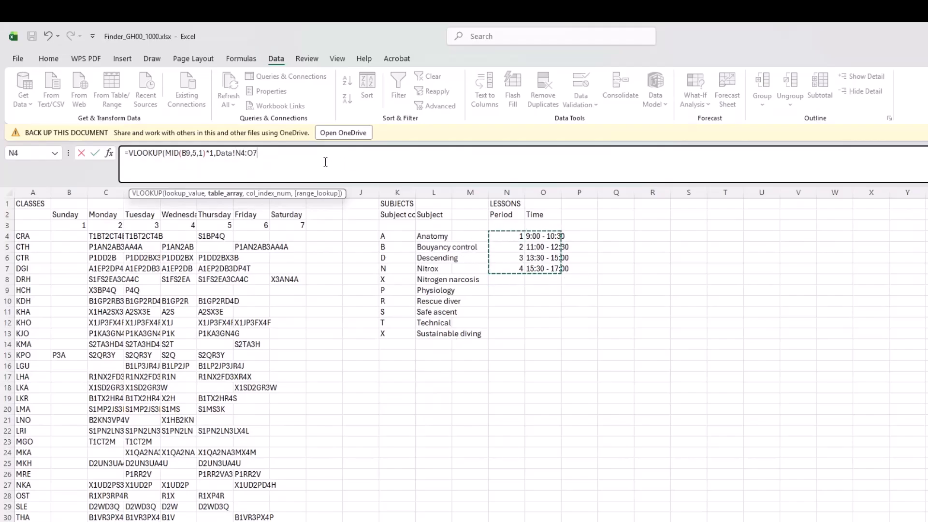
pyautogui.write(',2')
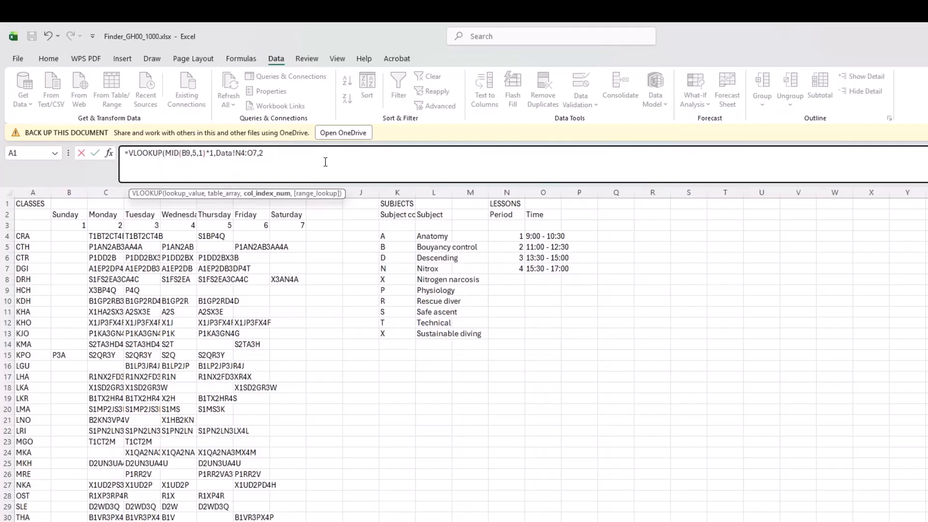
pyautogui.write(',0)')
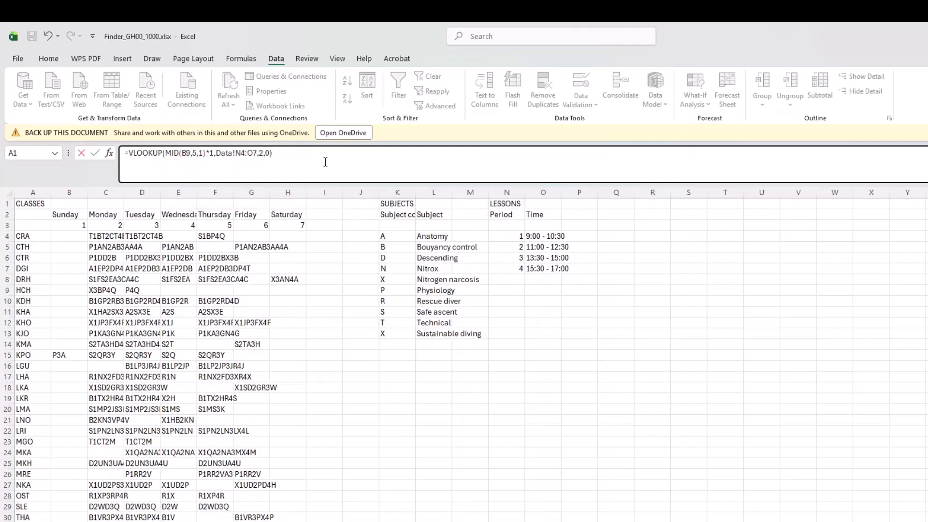
pyautogui.press('Return')
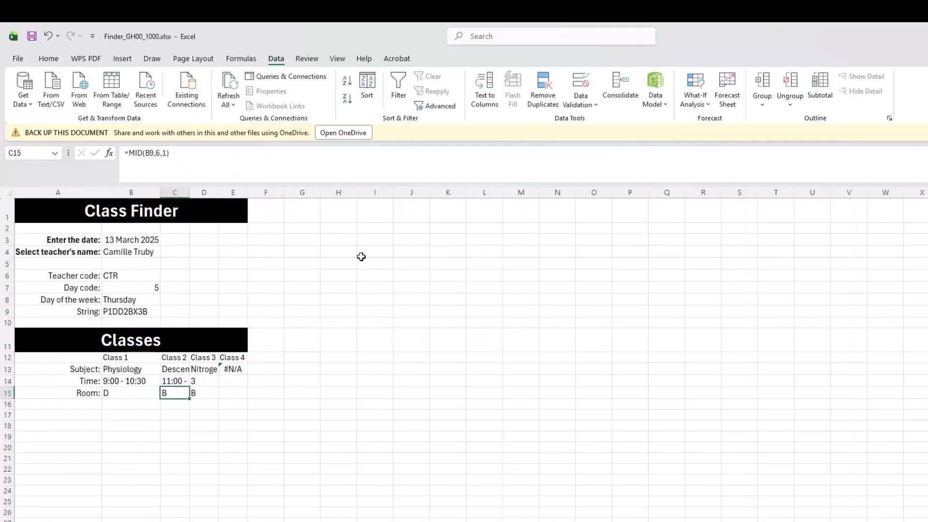
# Step: Change the Class 3 time formula in D14 to =XLOOKUP(MID(B9,8,1)*1,Data!N4:N7,Data!O4:O7,"")
pyautogui.click(203, 381)
pyautogui.click(130, 152)
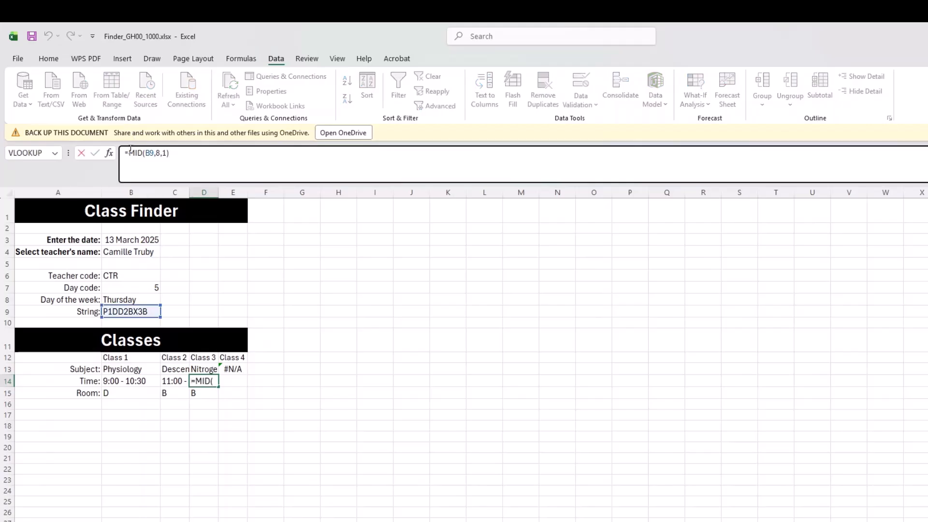
pyautogui.write('XLOOKUP(')
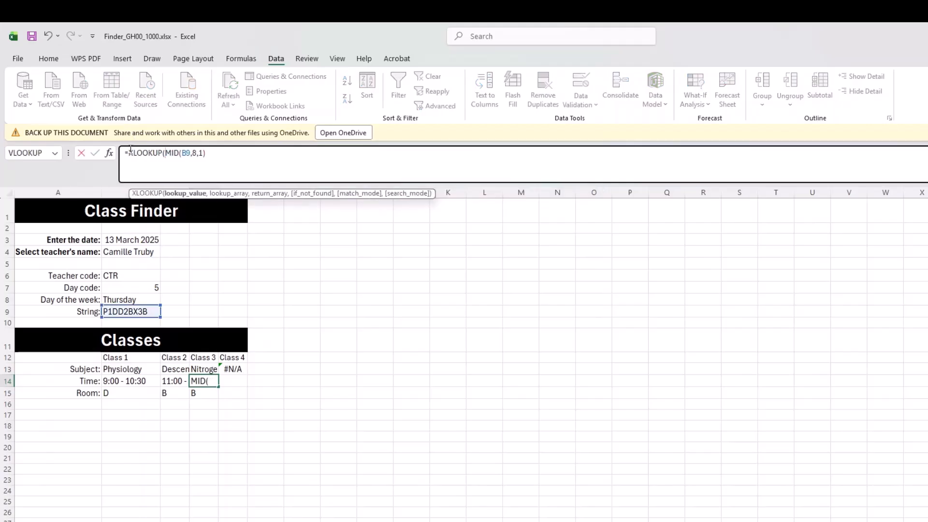
pyautogui.click(237, 158)
pyautogui.write('*1,')
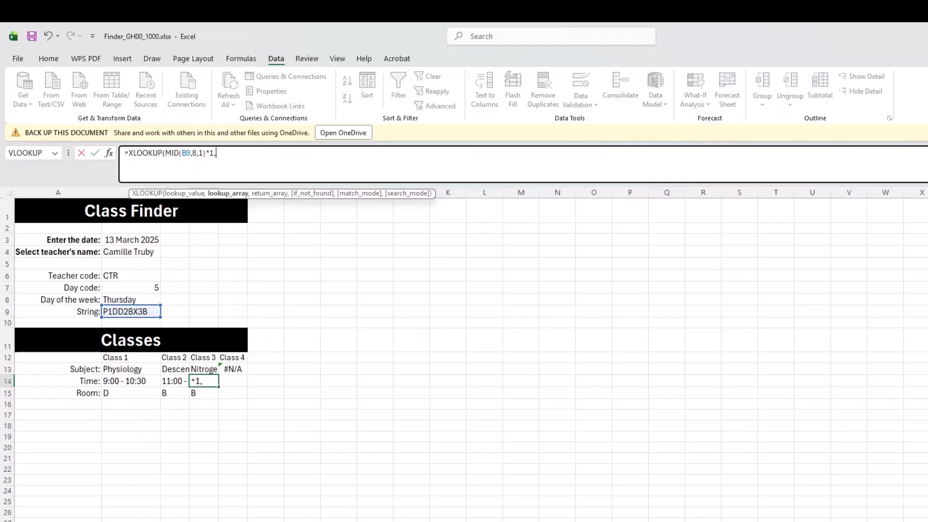
pyautogui.hotkey('ctrl', 'pagedown')
pyautogui.moveTo(520, 234); pyautogui.dragTo(519, 266)
pyautogui.write(',')
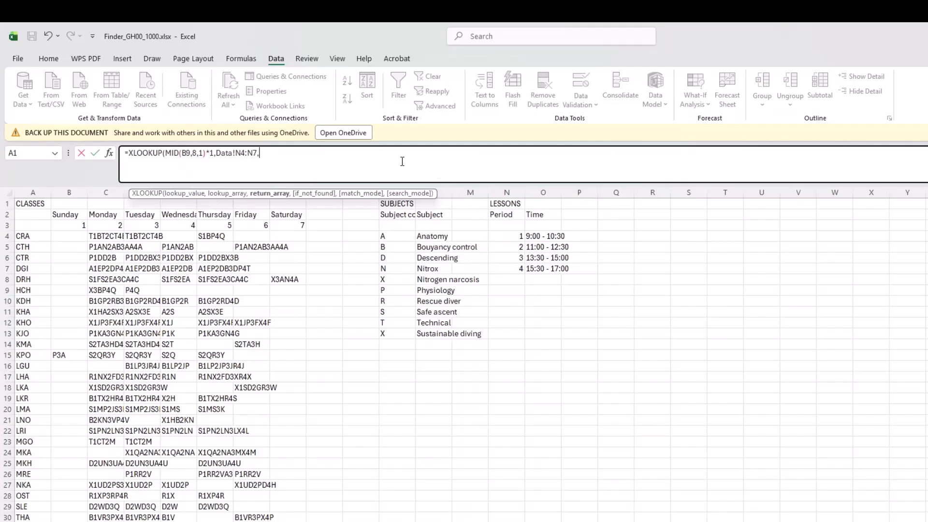
pyautogui.moveTo(536, 236); pyautogui.dragTo(538, 265)
pyautogui.write(',')
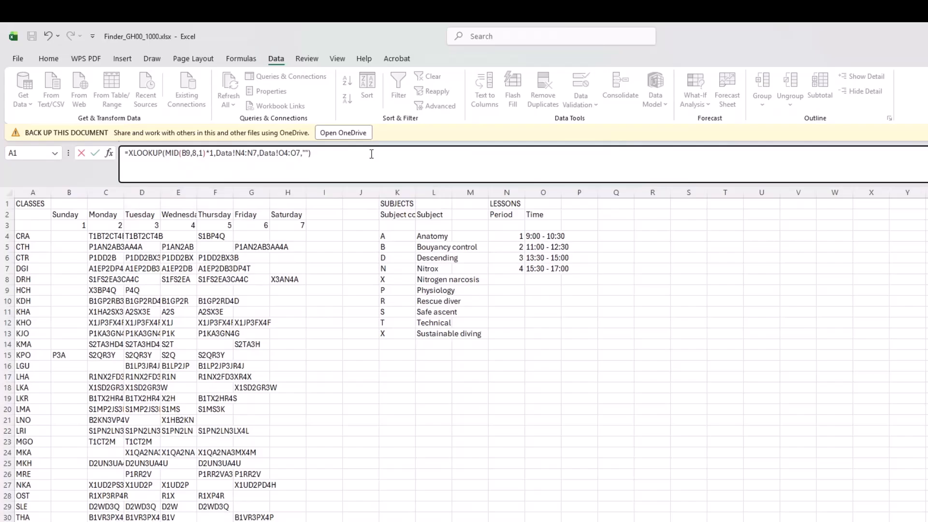
pyautogui.press('Return')
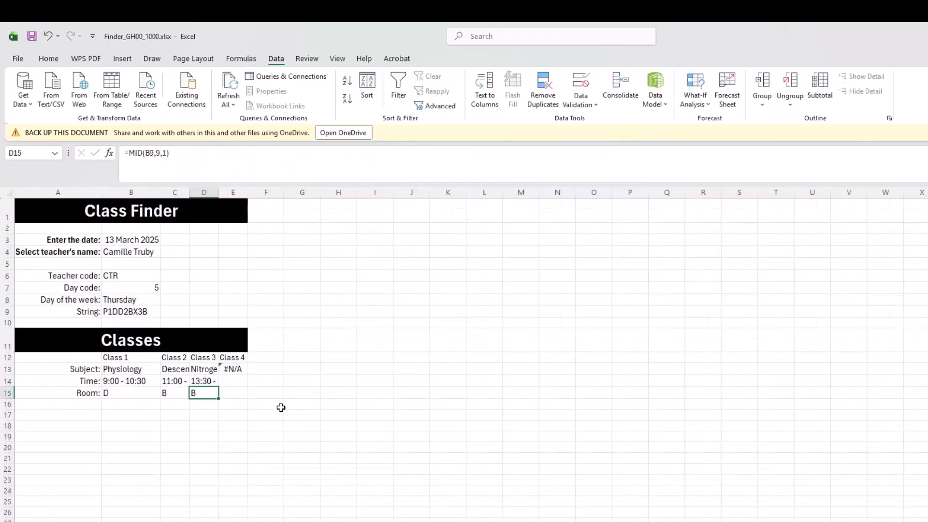
# Step: Insert the XLOOKUP function in front of MID(B9,11,1) in the Class 4 time formula in E14
pyautogui.click(236, 380)
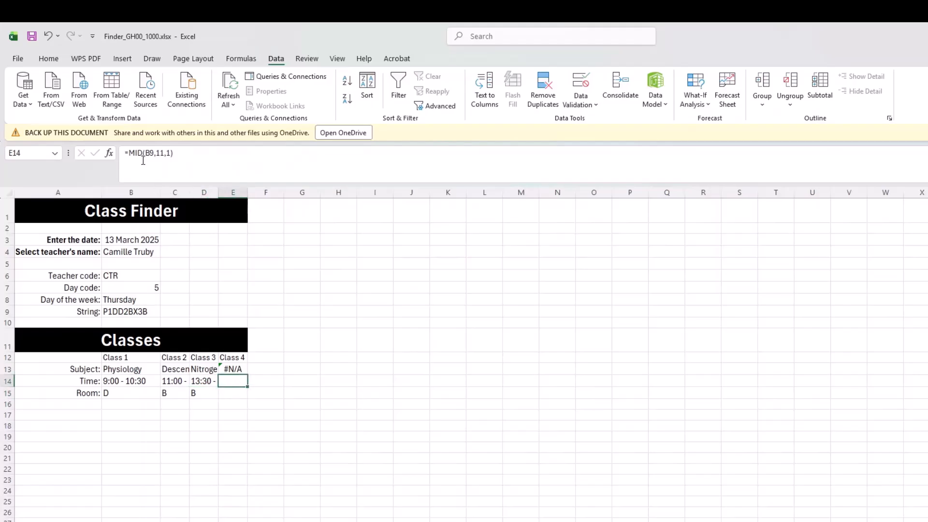
pyautogui.moveTo(129, 153); pyautogui.dragTo(180, 150)
pyautogui.click(194, 152)
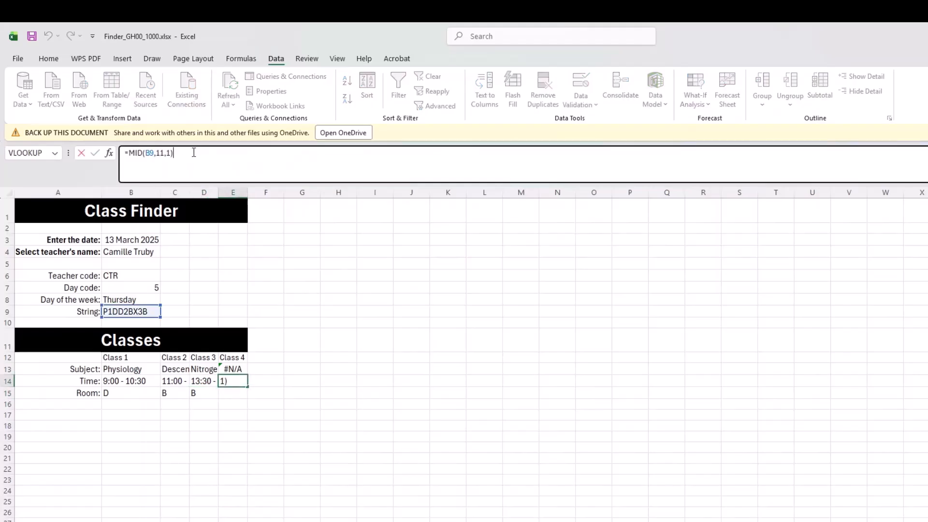
pyautogui.click(131, 154)
pyautogui.write('xlo')
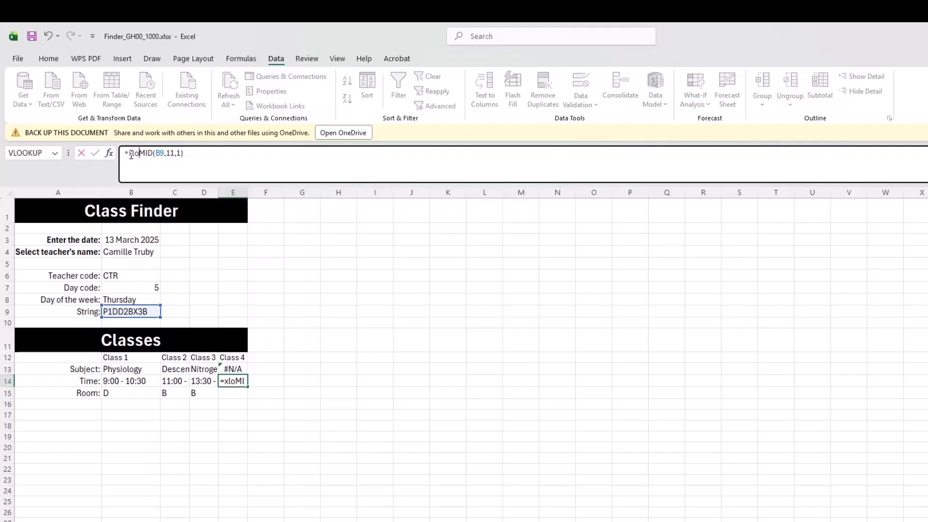
pyautogui.write('OK')
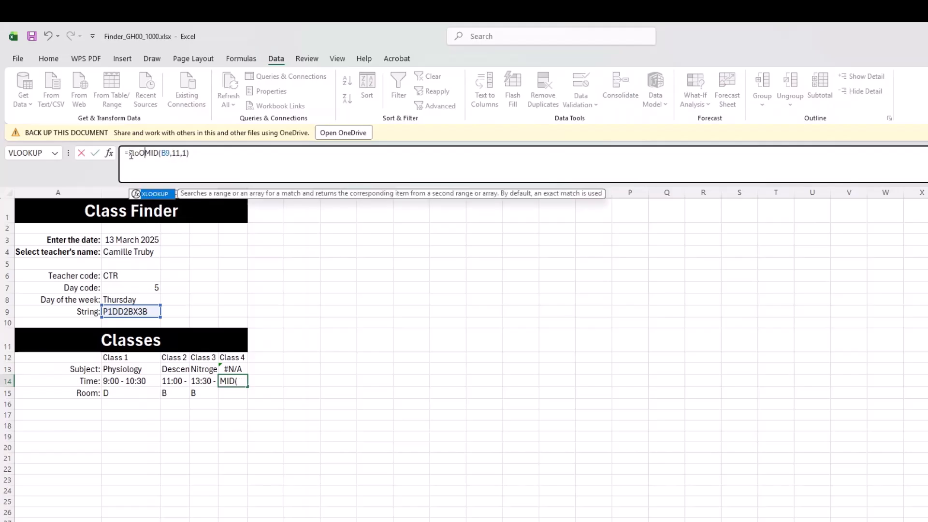
pyautogui.press('Tab')
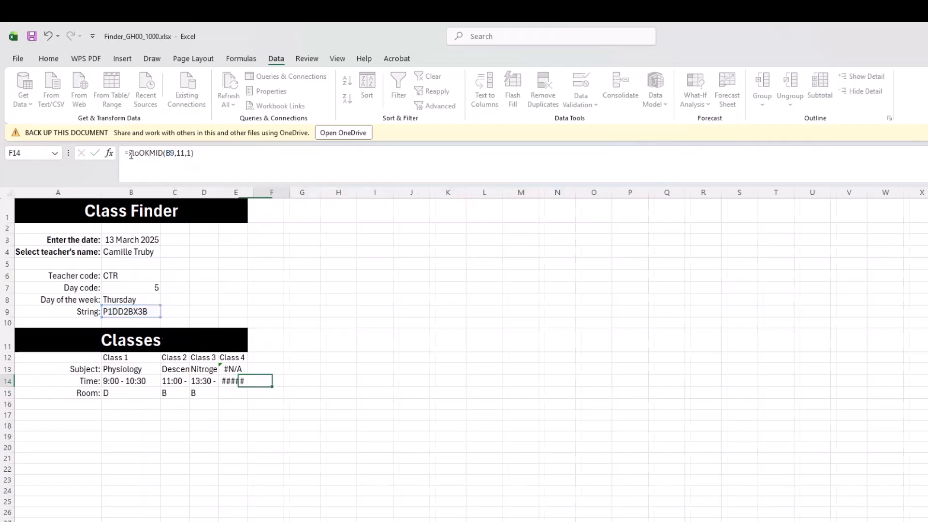
pyautogui.click(232, 381)
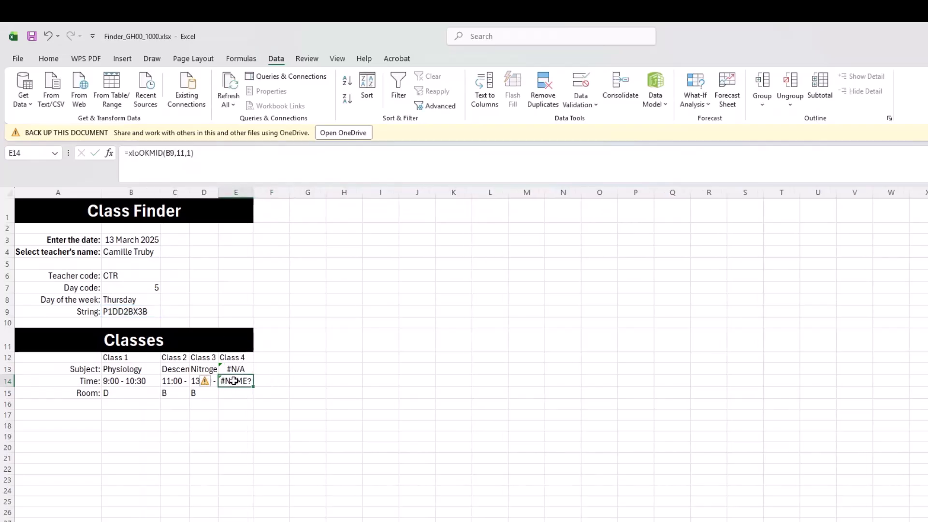
pyautogui.click(149, 154)
pyautogui.press('BackSpace')
pyautogui.press('BackSpace')
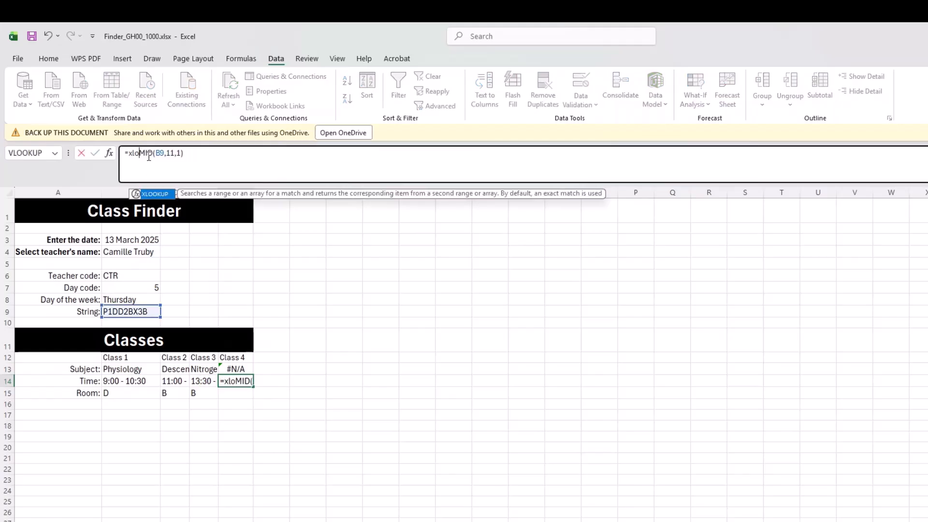
pyautogui.press('Tab')
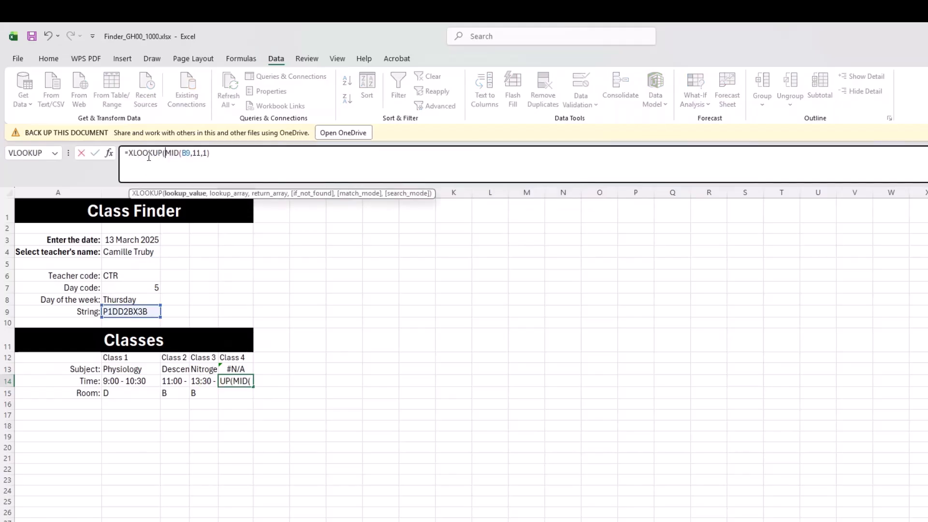
# Step: Complete the Class 4 time formula in E14 as =XLOOKUP(MID(B9,11,1)*1,Data!N4:N7,Data!O4:O7,"",0)
pyautogui.click(227, 156)
pyautogui.write('*1,')
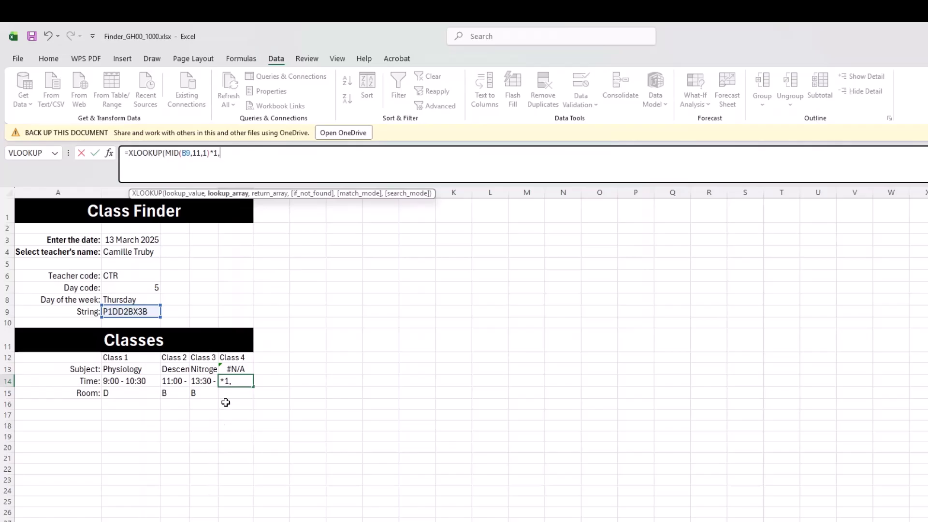
pyautogui.hotkey('ctrl', 'pagedown')
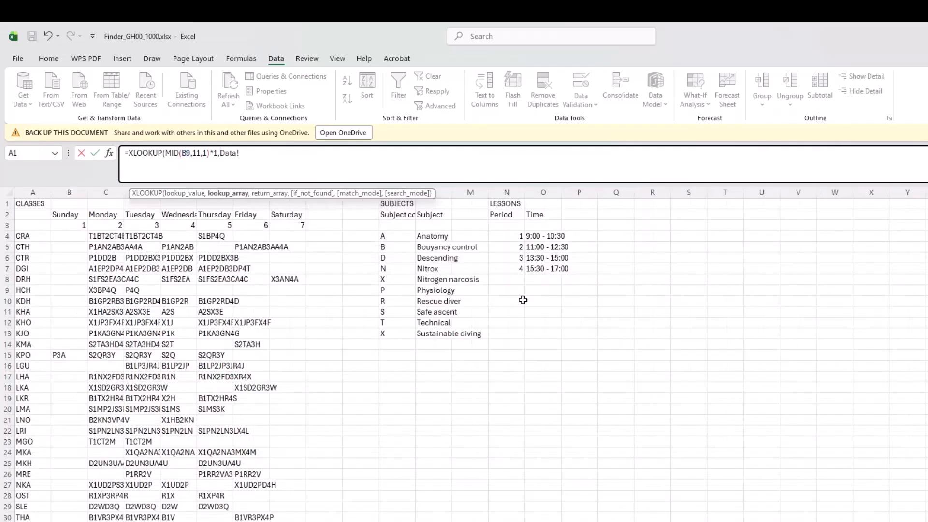
pyautogui.moveTo(511, 237); pyautogui.dragTo(512, 273)
pyautogui.write(',')
pyautogui.moveTo(536, 236); pyautogui.dragTo(540, 263)
pyautogui.write(',Data!O4:O7,"')
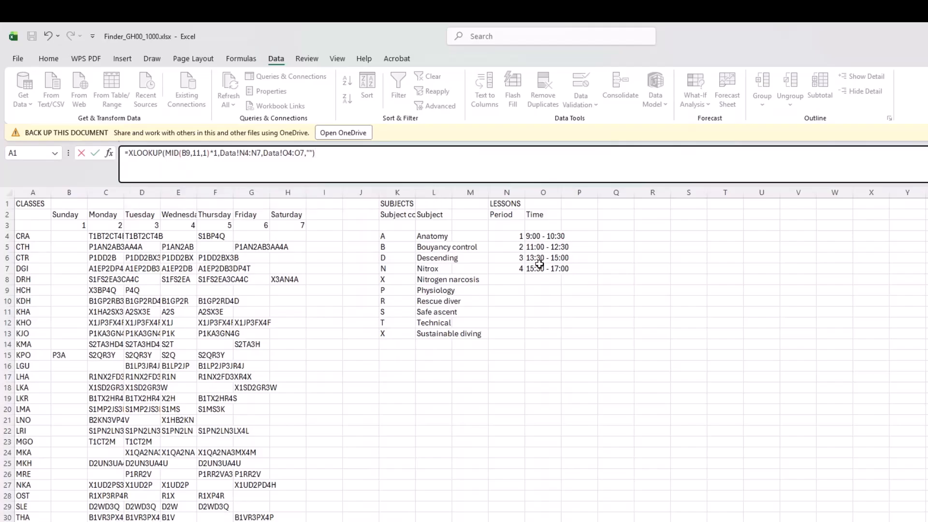
pyautogui.press('BackSpace')
pyautogui.write(',')
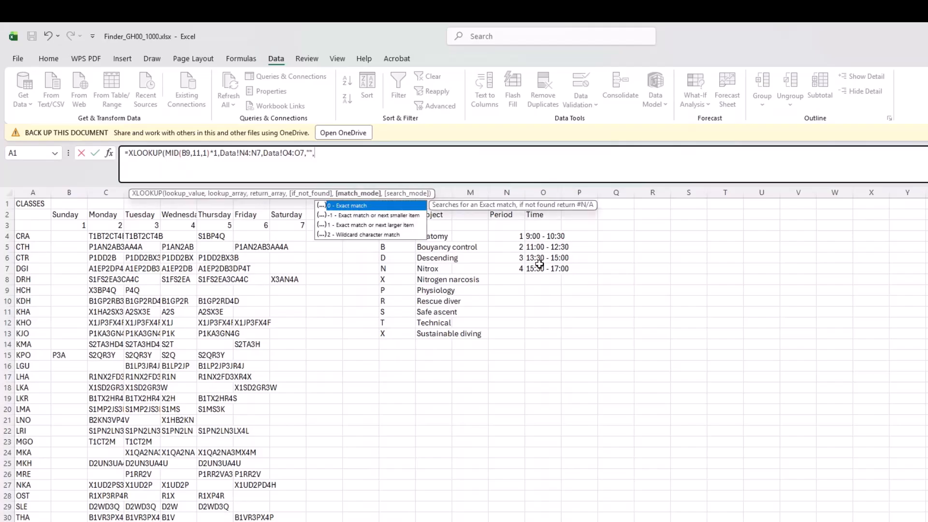
pyautogui.write('0)')
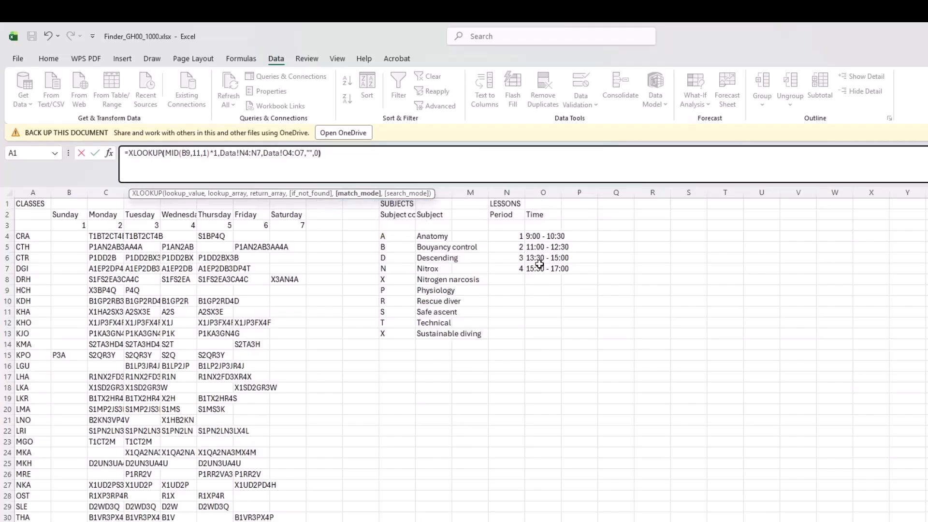
pyautogui.press('Return')
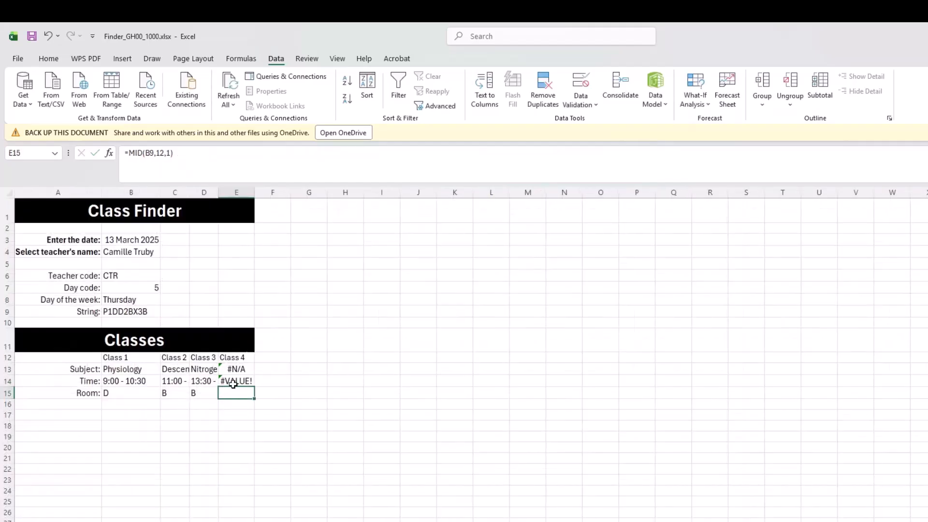
# Step: Remove the *1 from the lookup value in E14's XLOOKUP using its function arguments, leaving MID(B9,11,1)
pyautogui.click(234, 383)
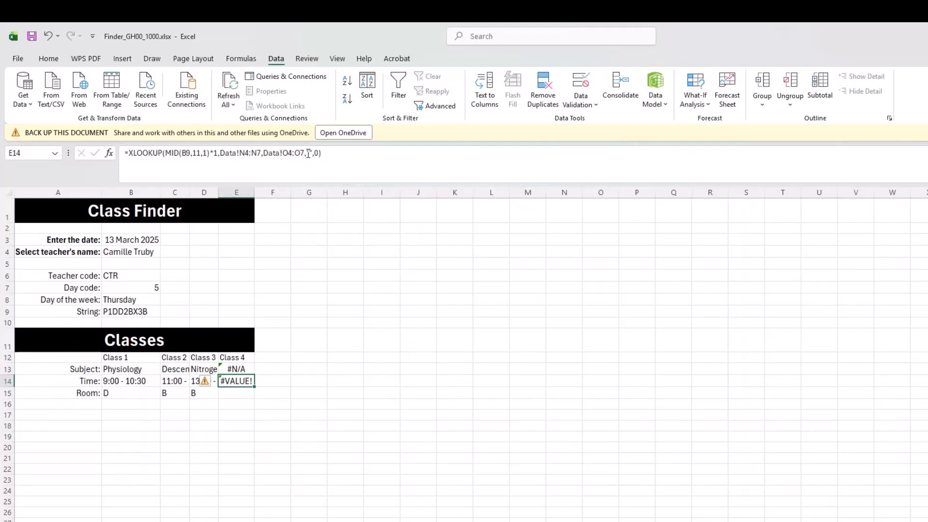
pyautogui.click(123, 153)
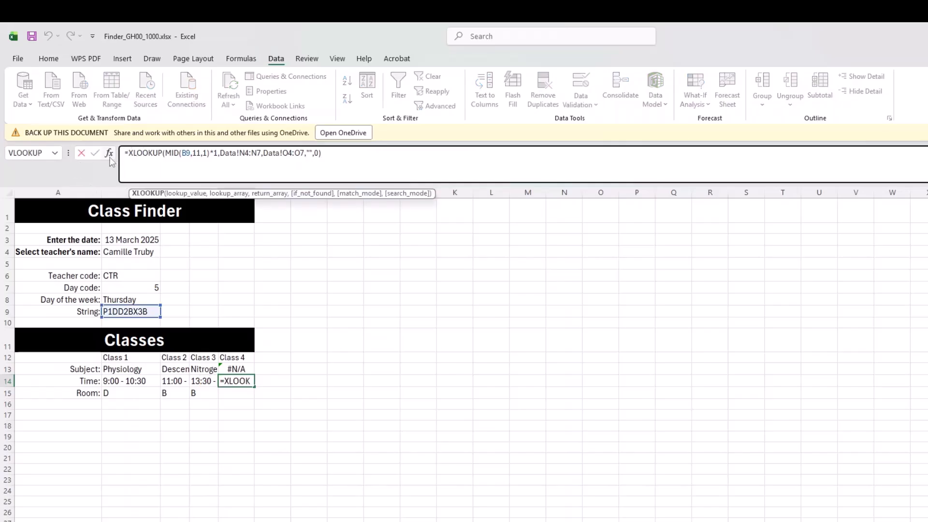
pyautogui.click(109, 154)
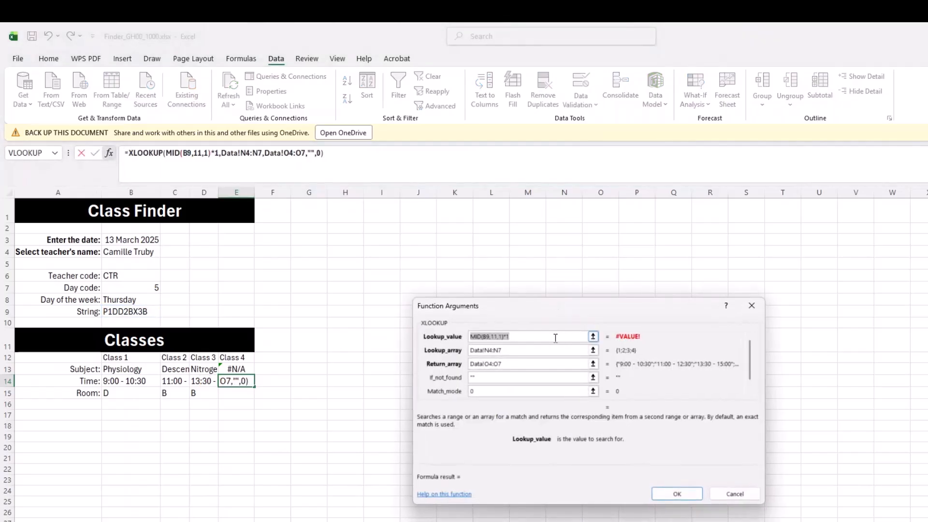
pyautogui.click(527, 338)
pyautogui.press('BackSpace')
pyautogui.press('BackSpace')
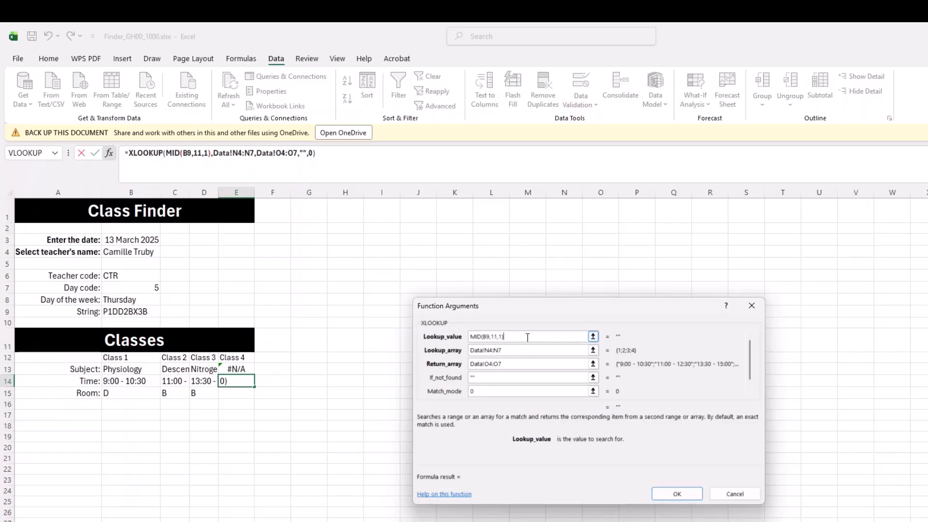
pyautogui.click(676, 494)
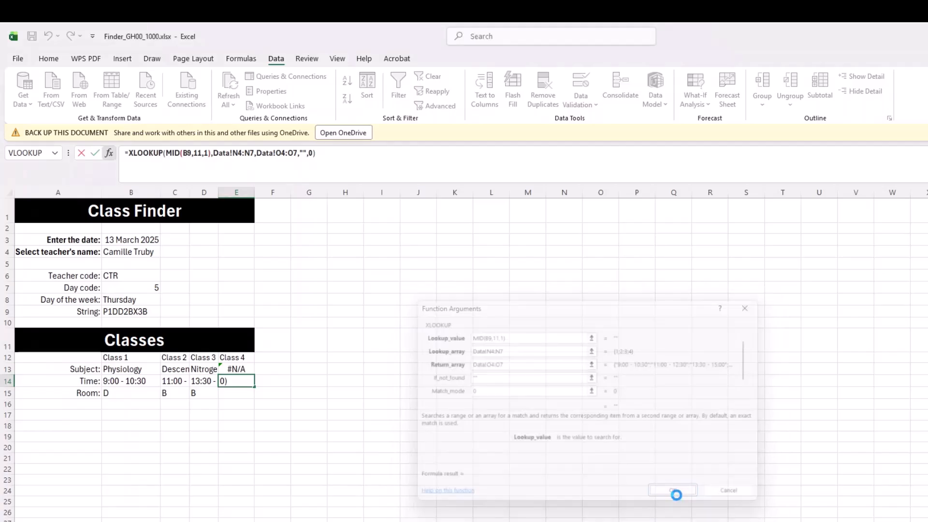
pyautogui.click(239, 371)
pyautogui.click(243, 380)
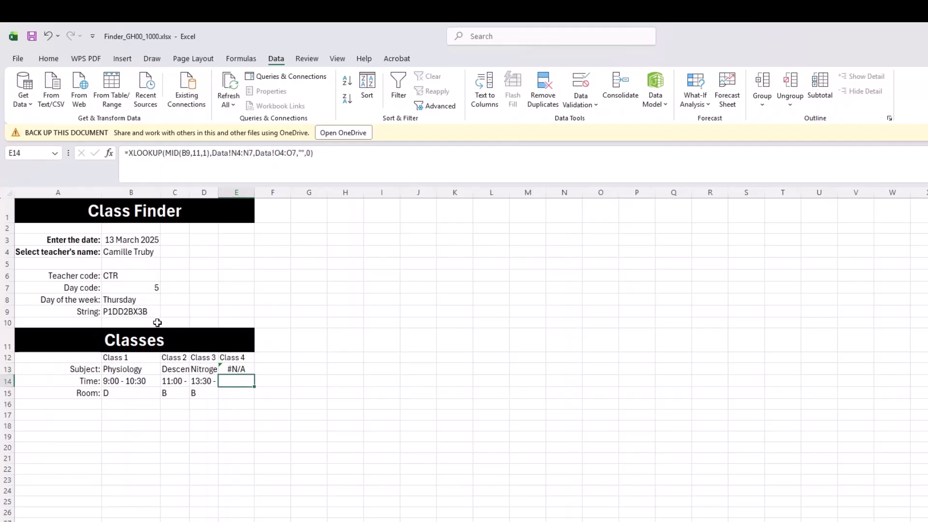
# Step: Switch to the 9626_s25_qp_02.pdf exam paper in Adobe Acrobat to read the remaining tasks
pyautogui.hotkey('alt', 'Tab')
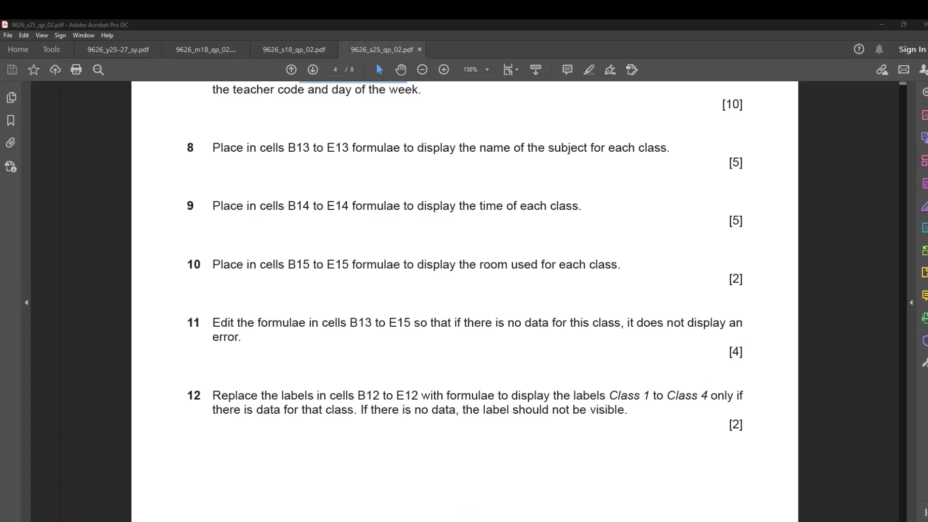
# Step: Switch to the Finder_GH00_1000.xlsx workbook in Excel and wrap the Class 1 subject VLOOKUP in B13 in IF with "" as second argument
pyautogui.moveTo(665, 520)
pyautogui.click(717, 491)
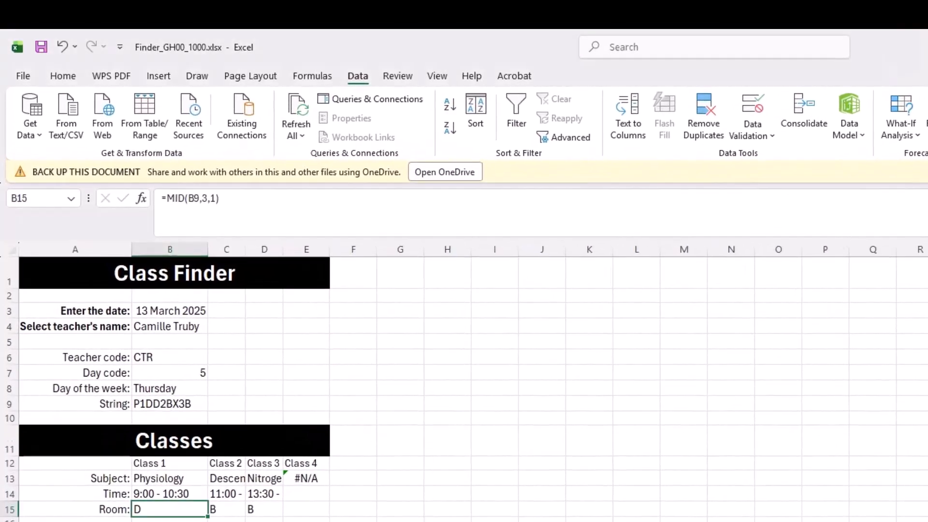
pyautogui.click(170, 478)
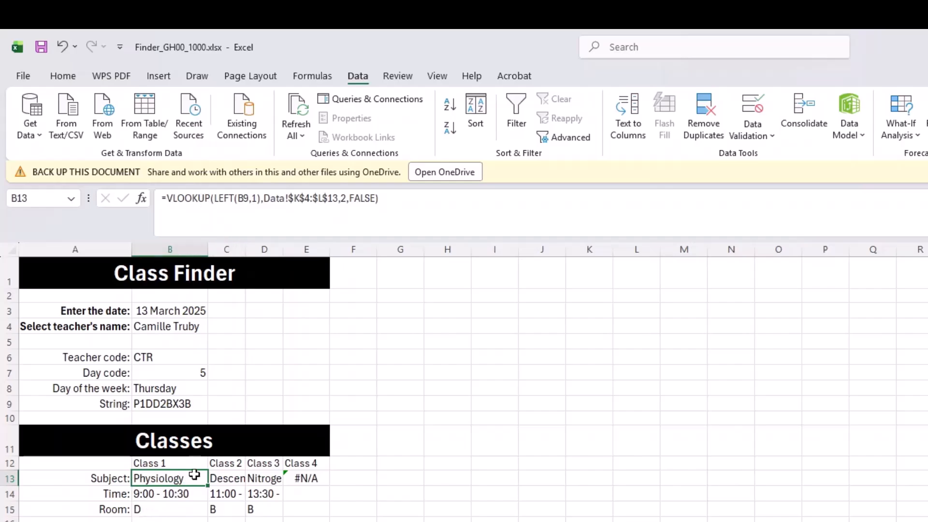
pyautogui.click(168, 198)
pyautogui.write('if')
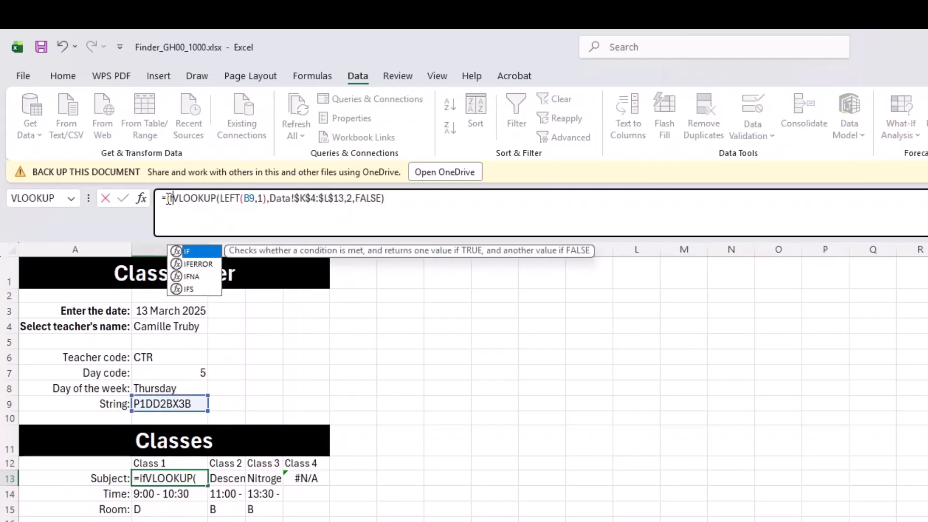
pyautogui.press('Tab')
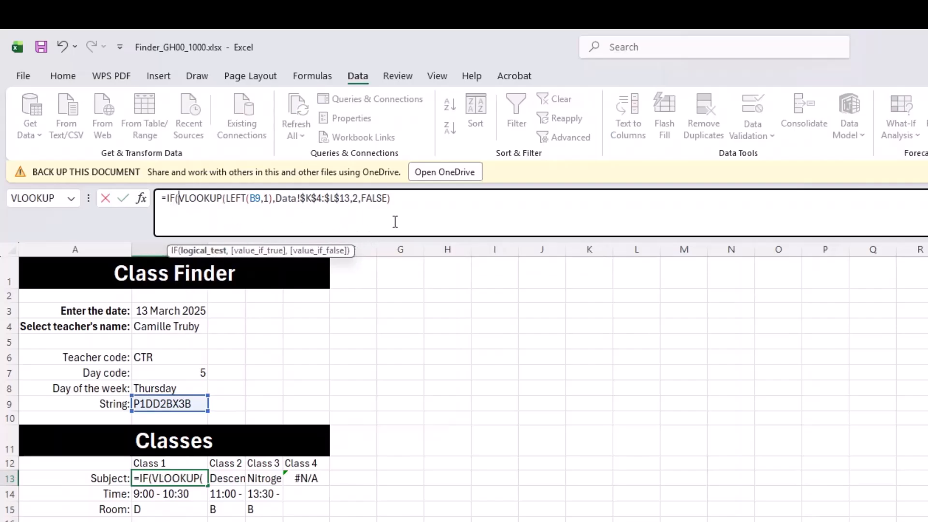
pyautogui.click(416, 205)
pyautogui.write(',')
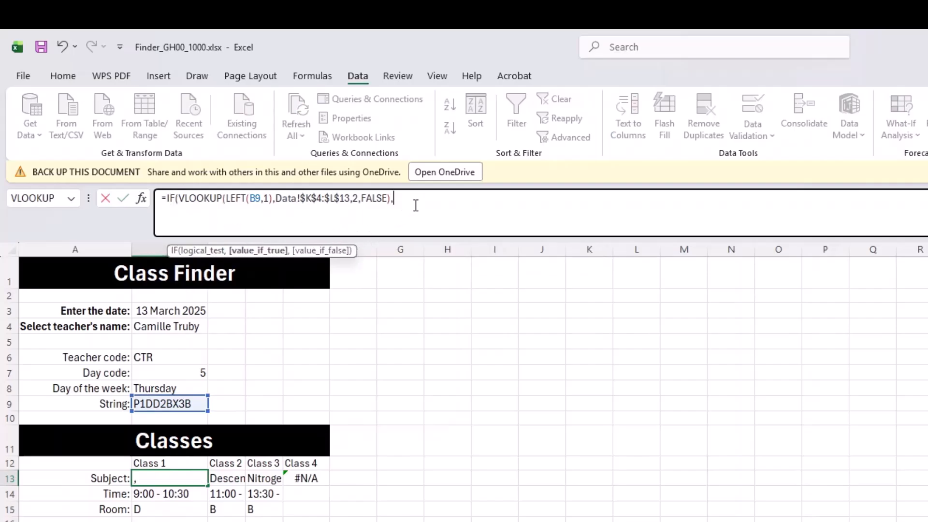
pyautogui.write('"")')
pyautogui.press('Return')
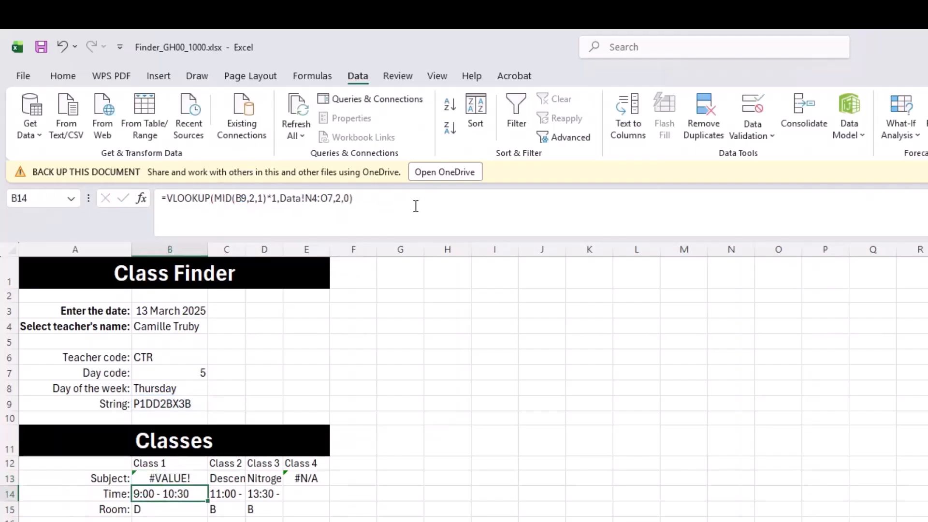
# Step: Change the IF function in B13 to IFERROR, giving =IFERROR(VLOOKUP(LEFT(B9,1),Data!$K$4:$L$13,2,FALSE),"")
pyautogui.click(172, 479)
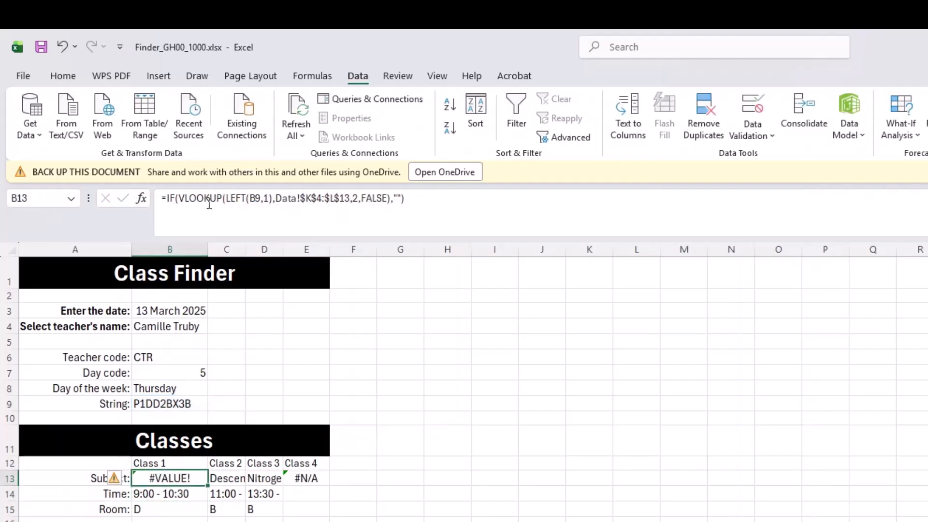
pyautogui.click(175, 199)
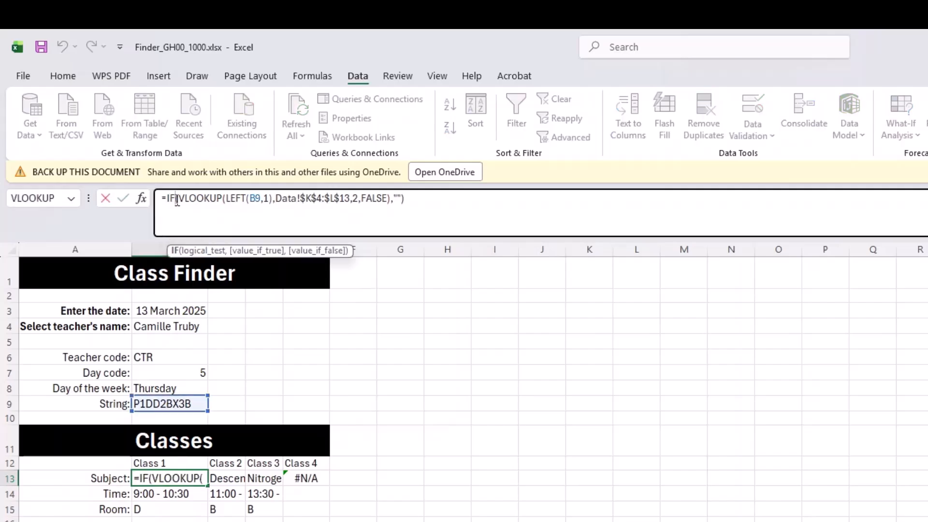
pyautogui.write('ERROR')
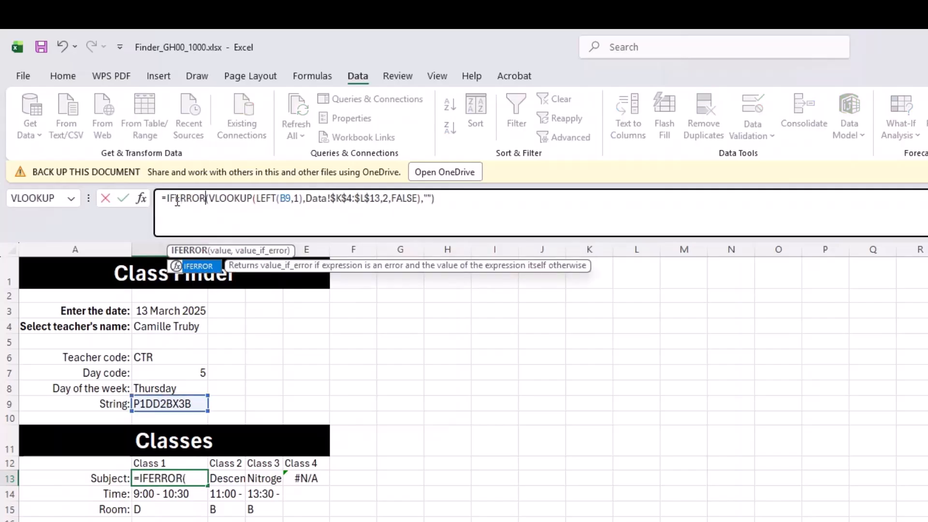
pyautogui.press('Return')
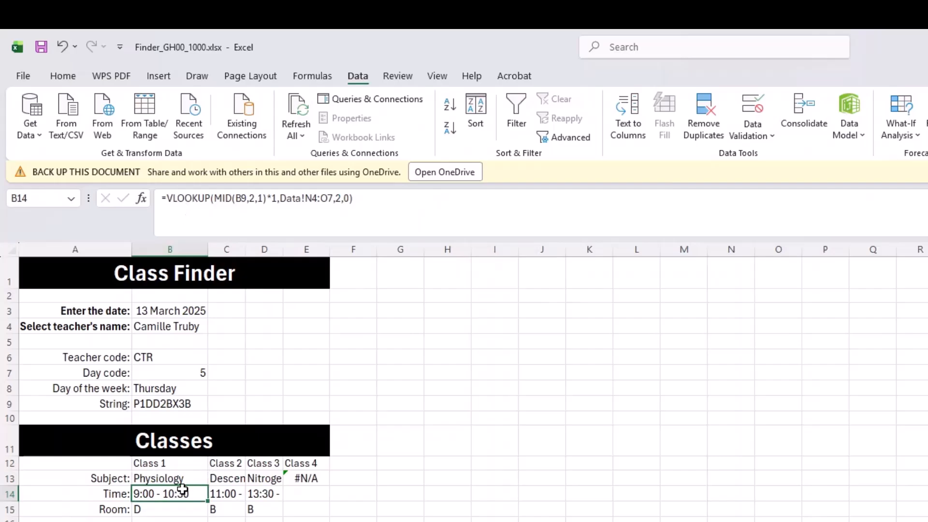
# Step: Wrap the Class 2 subject formula in C13 as =IFERROR(VLOOKUP(MID(B9,4,1),Data!K4:L13,2,FALSE),"")
pyautogui.click(222, 476)
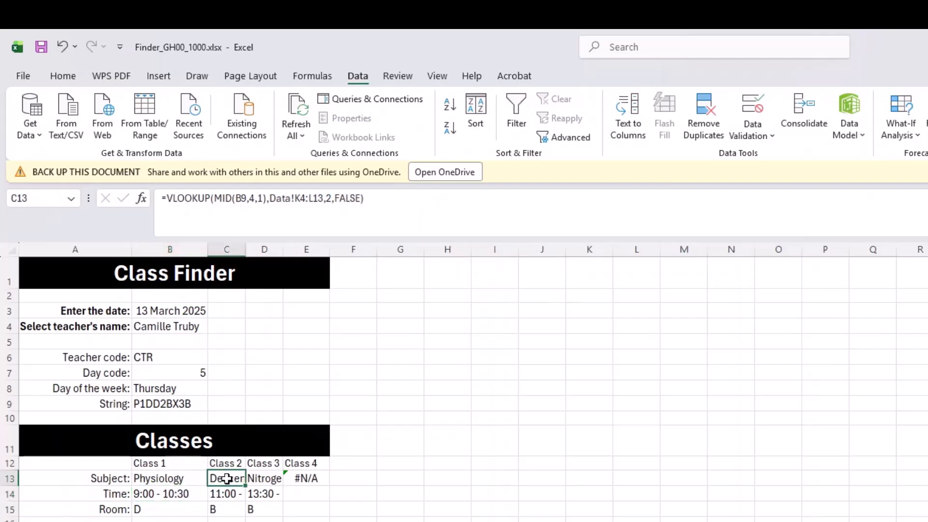
pyautogui.click(166, 199)
pyautogui.write('if')
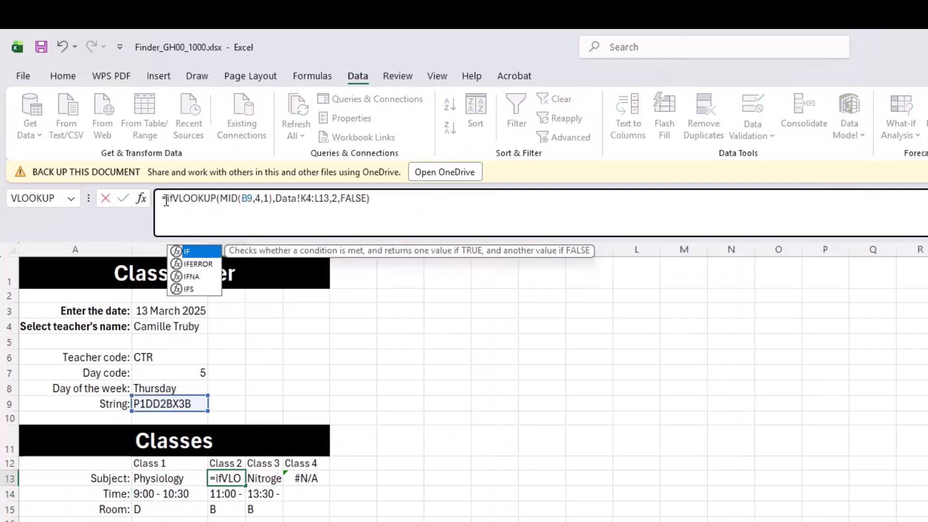
pyautogui.press('Down')
pyautogui.press('Tab')
pyautogui.click(414, 205)
pyautogui.write(',')
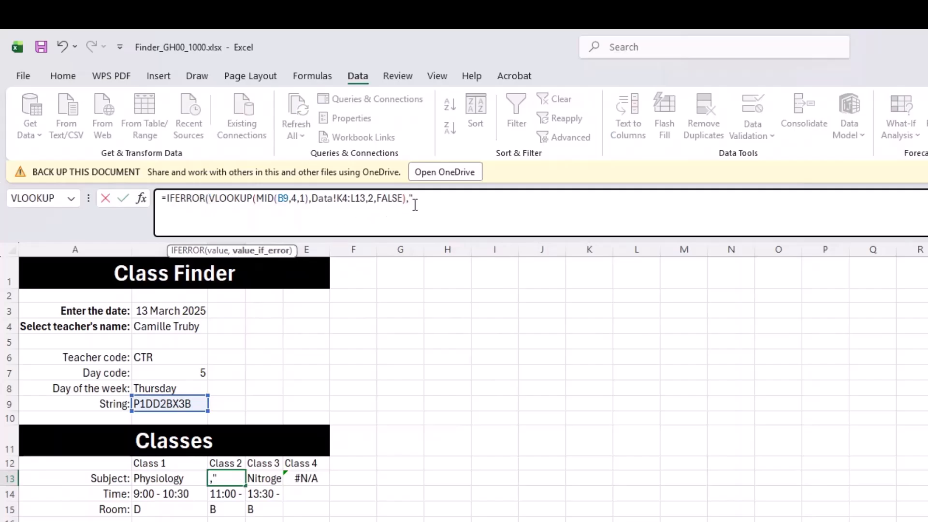
pyautogui.write('"")')
pyautogui.press('Return')
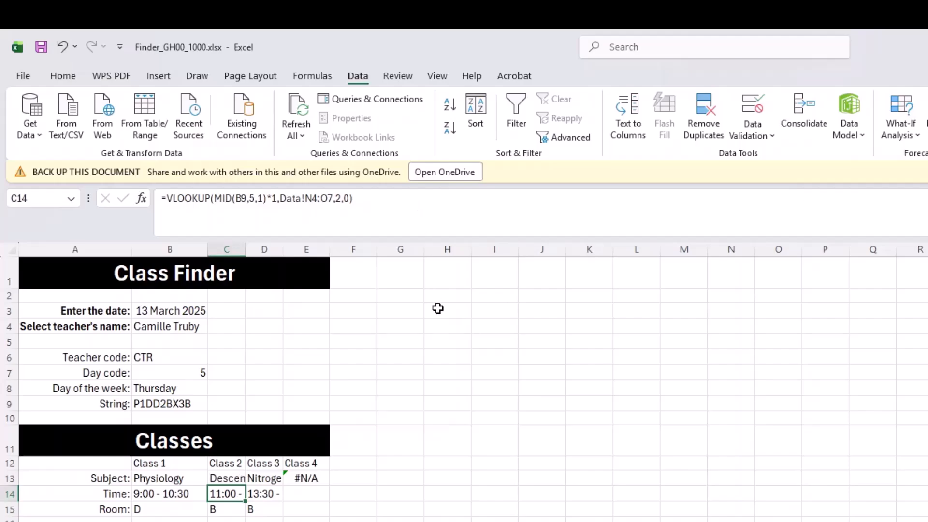
# Step: Wrap the Class 4 subject formula in E13 in an IF function with "" as its second argument
pyautogui.click(300, 478)
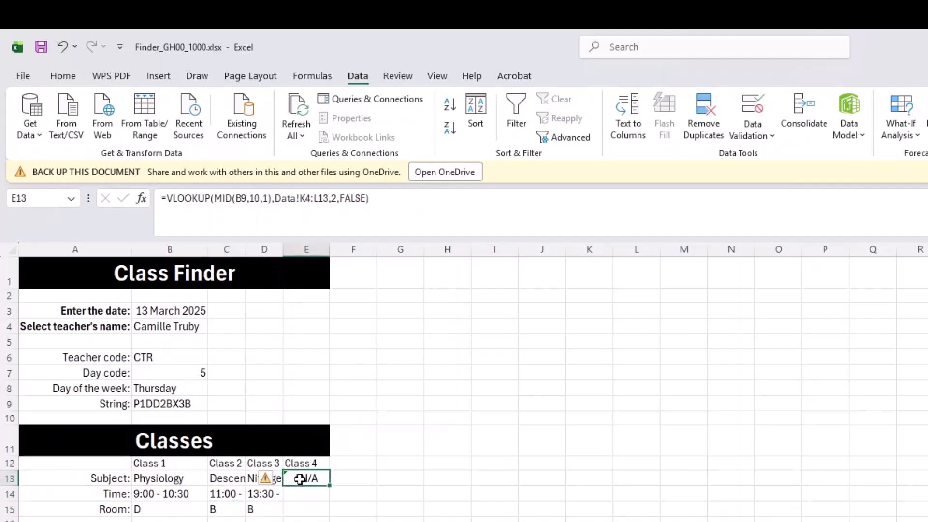
pyautogui.click(166, 198)
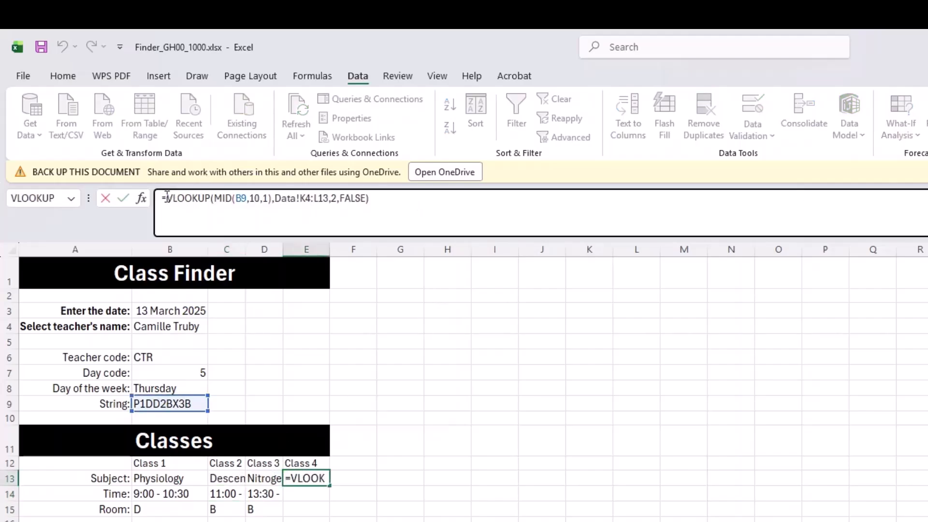
pyautogui.write('IF(')
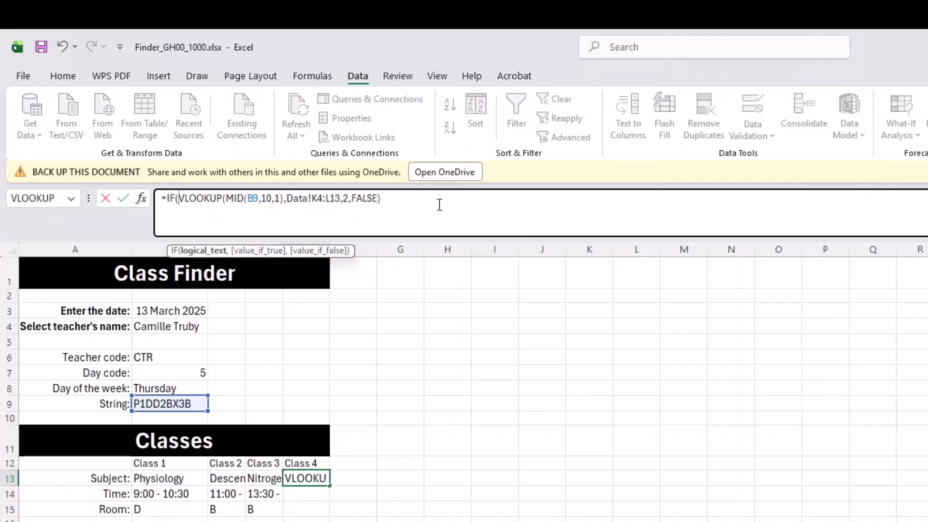
pyautogui.click(422, 206)
pyautogui.write(',')
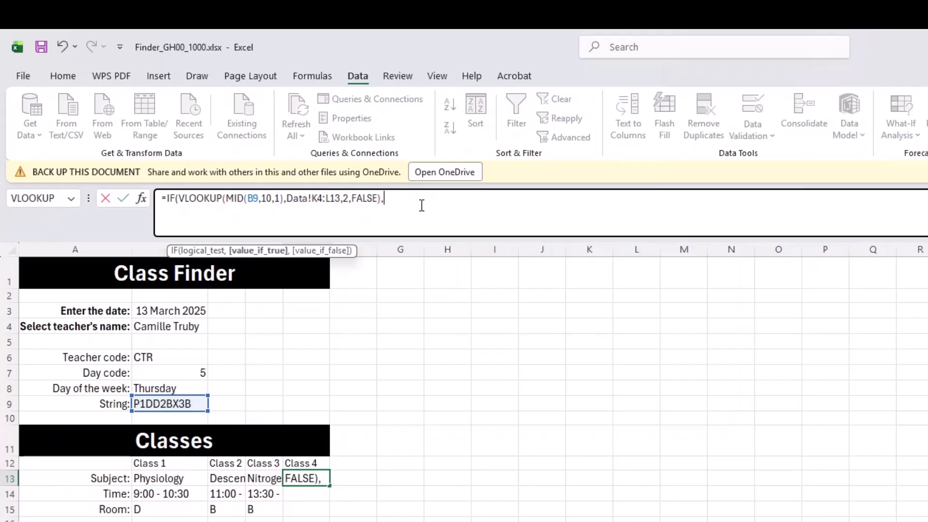
pyautogui.write('"")')
pyautogui.press('Return')
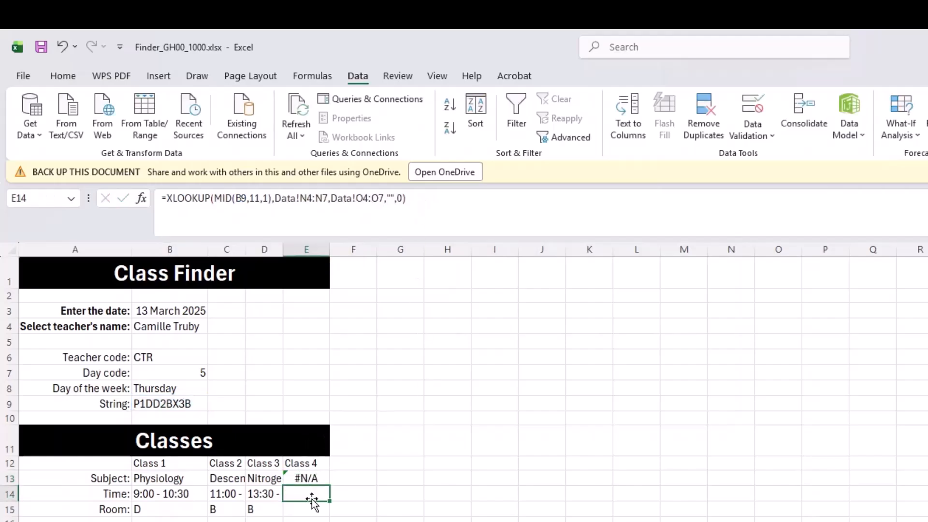
# Step: Change the IF function in E13 to IFERROR, giving =IFERROR(VLOOKUP(MID(B9,10,1),Data!K4:L13,2,FALSE),"")
pyautogui.click(311, 472)
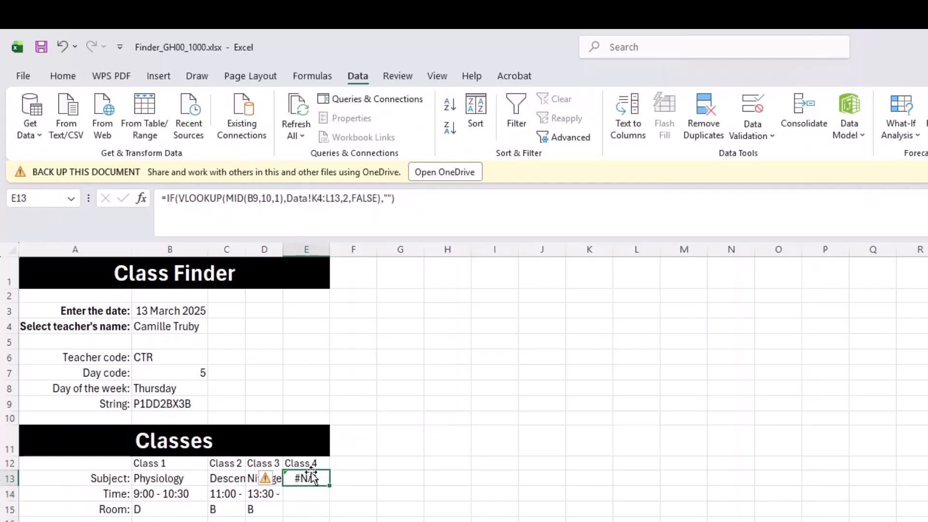
pyautogui.click(176, 203)
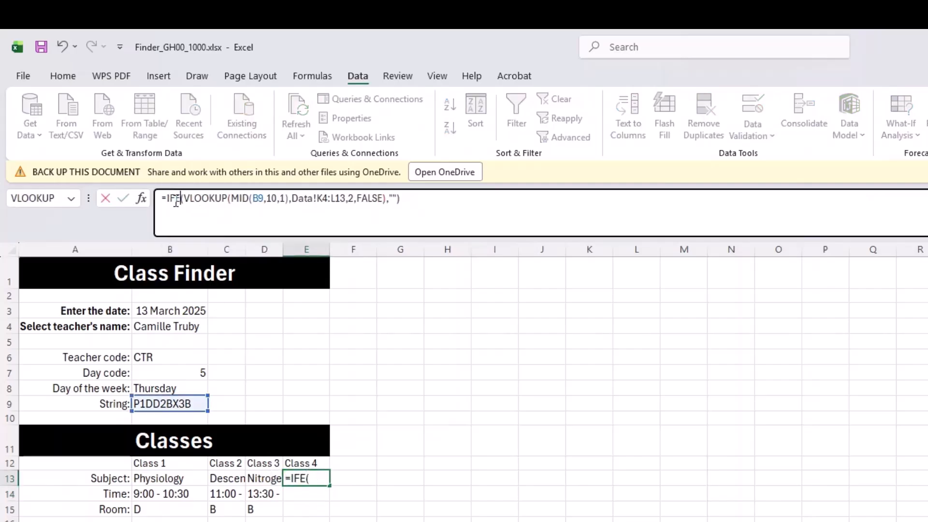
pyautogui.write('E')
pyautogui.press('Tab')
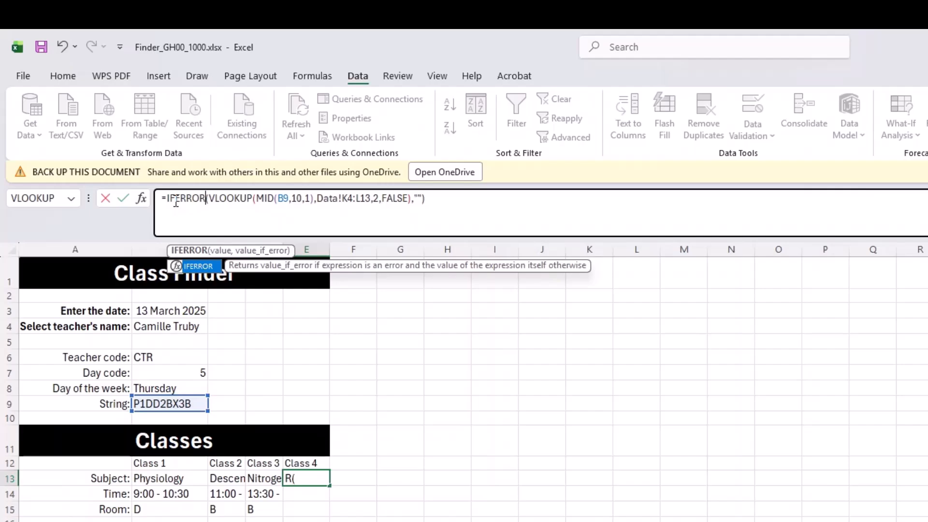
pyautogui.press('Return')
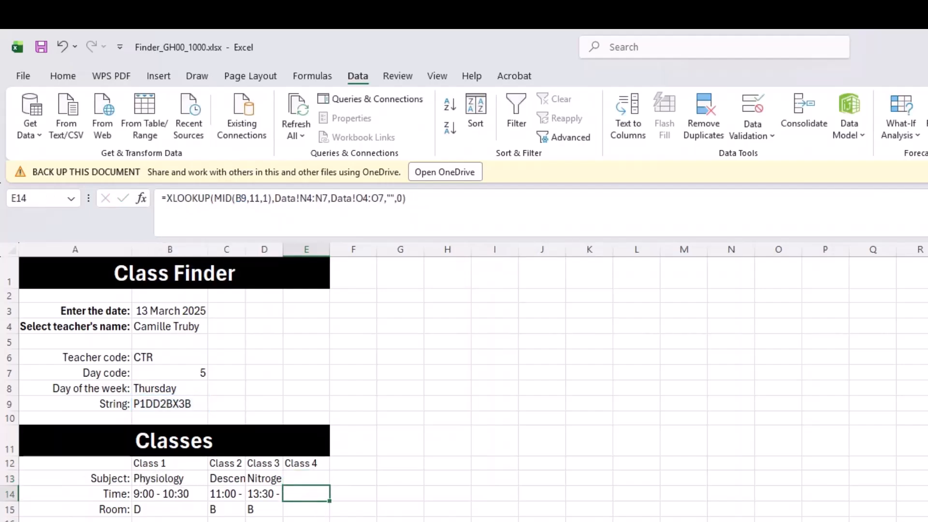
# Step: Read tasks 11 and 12 in the 9626_s25_qp_02.pdf exam paper in Adobe Acrobat, and return to the Finder_GH00_1000.xlsx workbook in Excel
pyautogui.hotkey('alt', 'Tab')
pyautogui.scroll(-5, 563, 321)
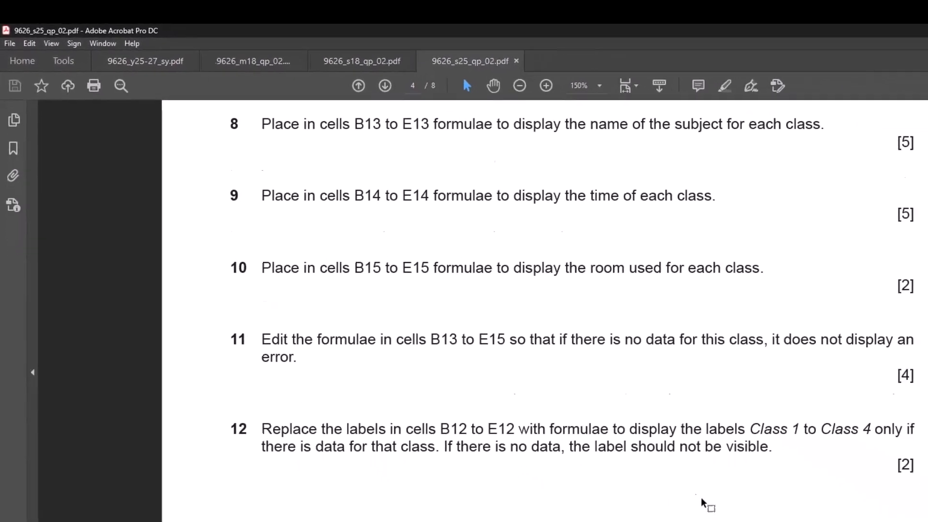
pyautogui.scroll(2, 626, 443)
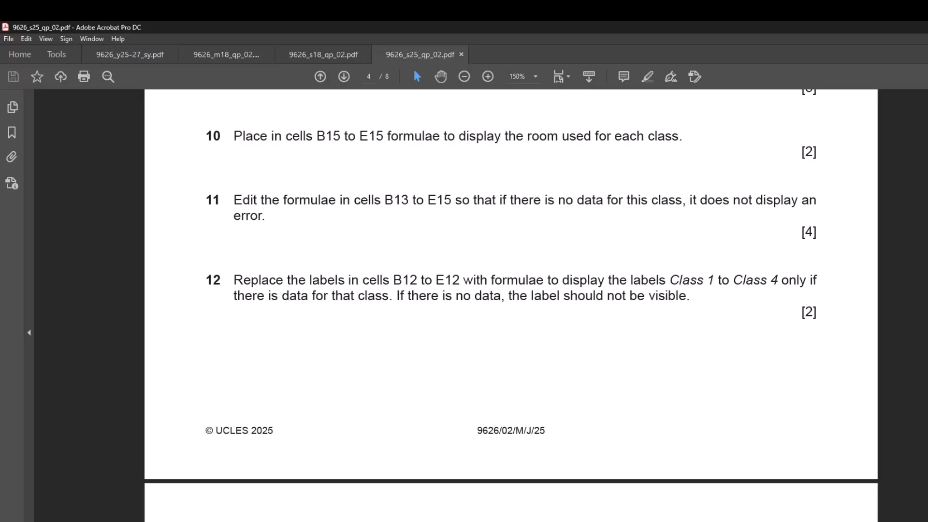
pyautogui.click(730, 521)
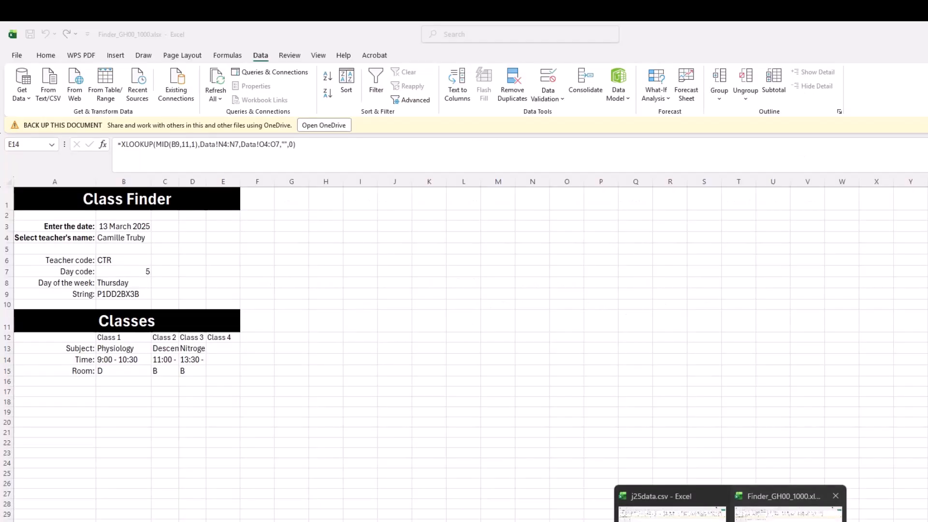
pyautogui.click(789, 511)
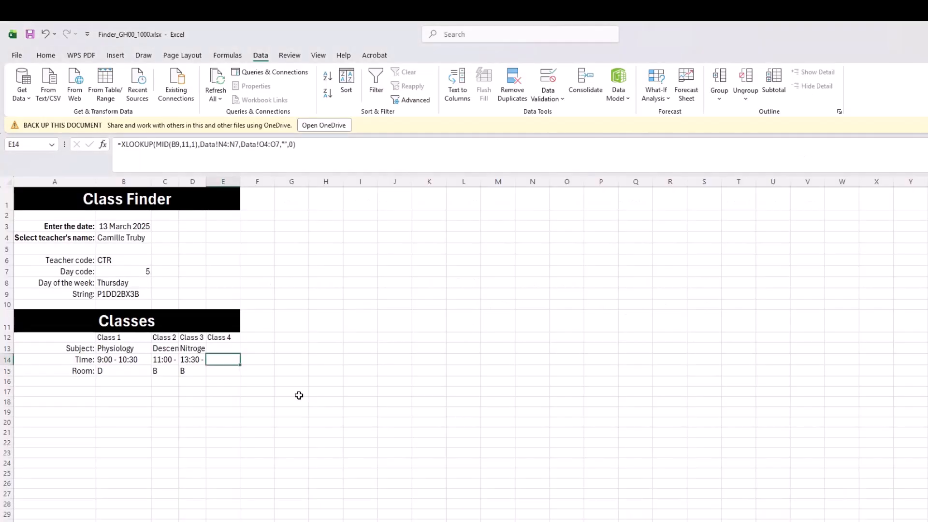
pyautogui.click(109, 339)
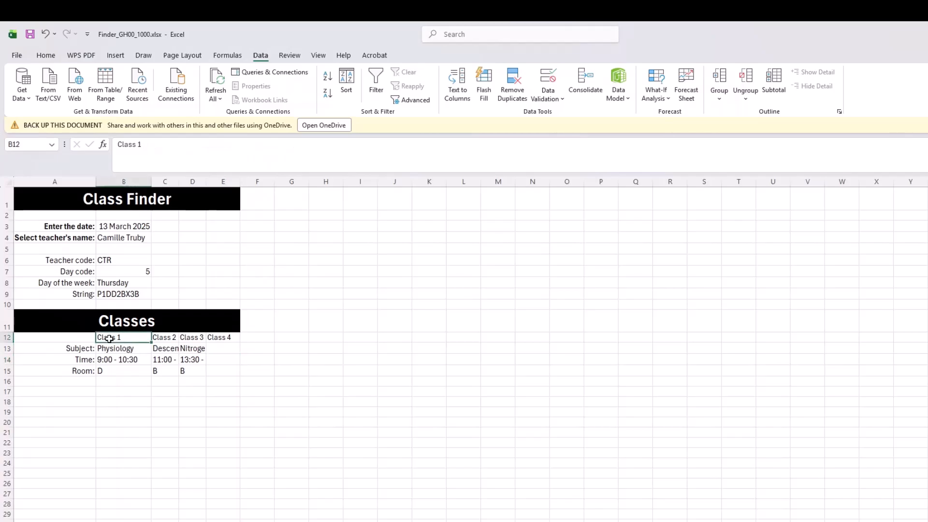
pyautogui.click(121, 148)
pyautogui.write('If')
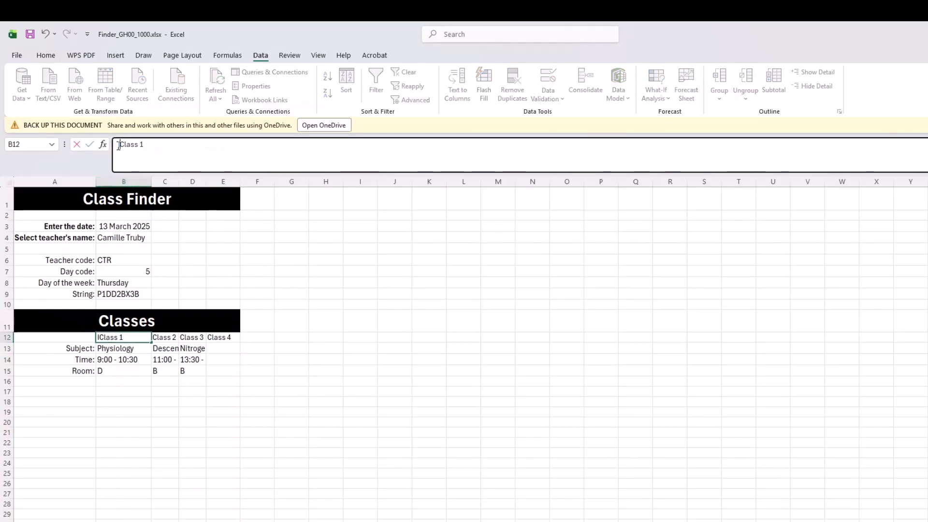
pyautogui.press('Tab')
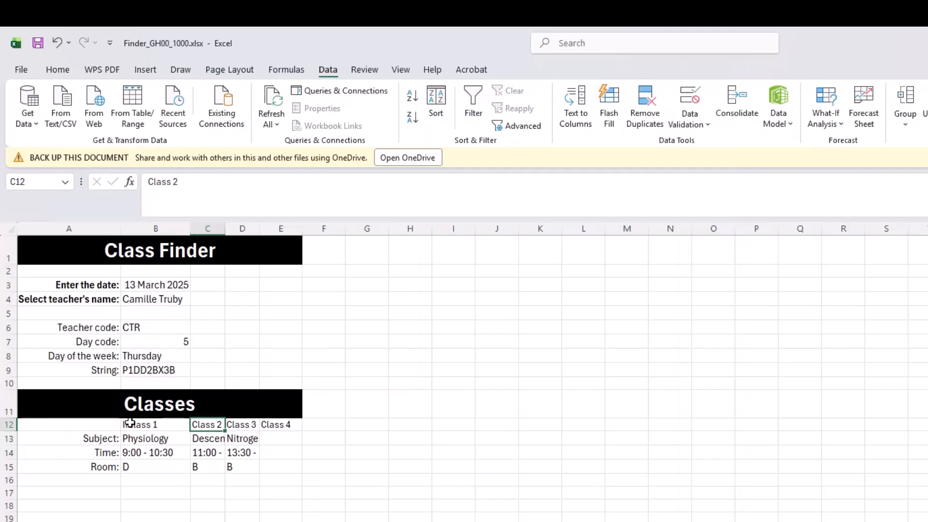
# Step: Turn the Class 1 label in B12 into the start of a formula by placing =IF( in front of it
pyautogui.click(113, 337)
pyautogui.click(154, 181)
pyautogui.press('BackSpace')
pyautogui.press('BackSpace')
pyautogui.write('=')
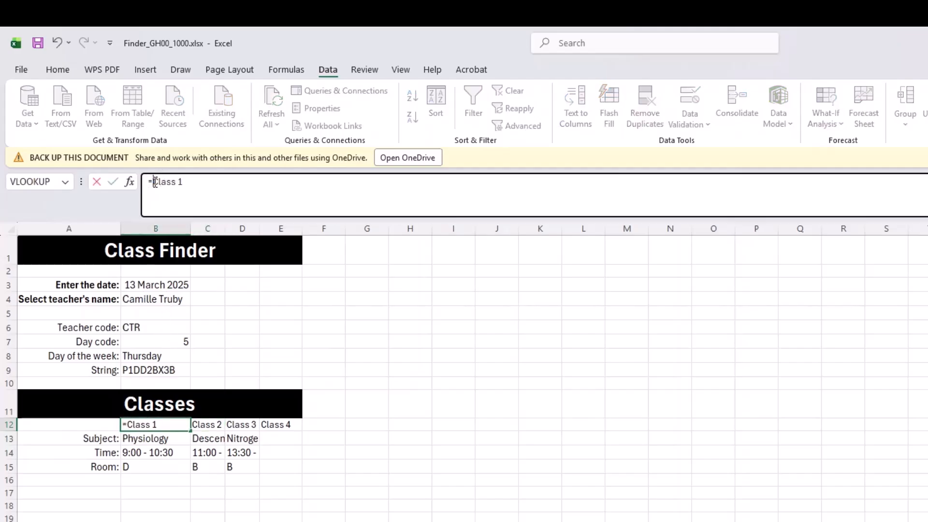
pyautogui.write('iv')
pyautogui.press('Return')
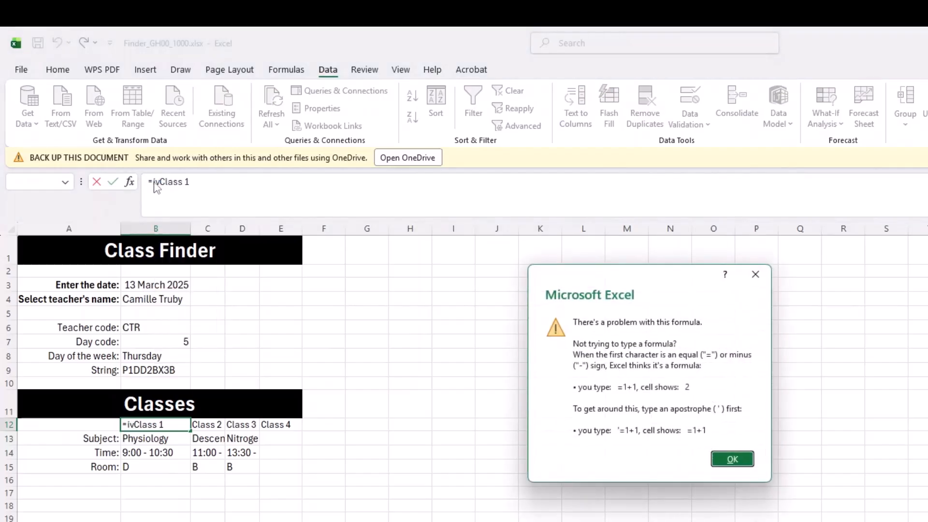
pyautogui.click(723, 458)
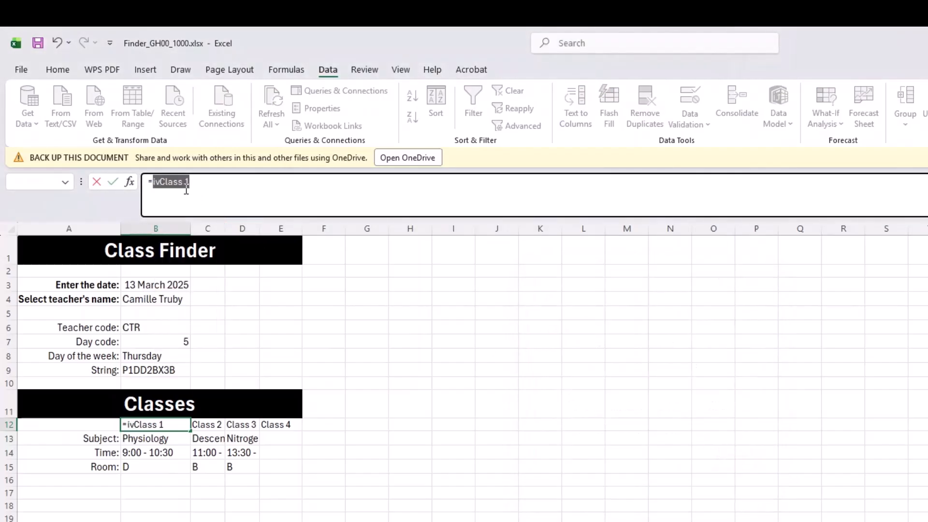
pyautogui.click(160, 181)
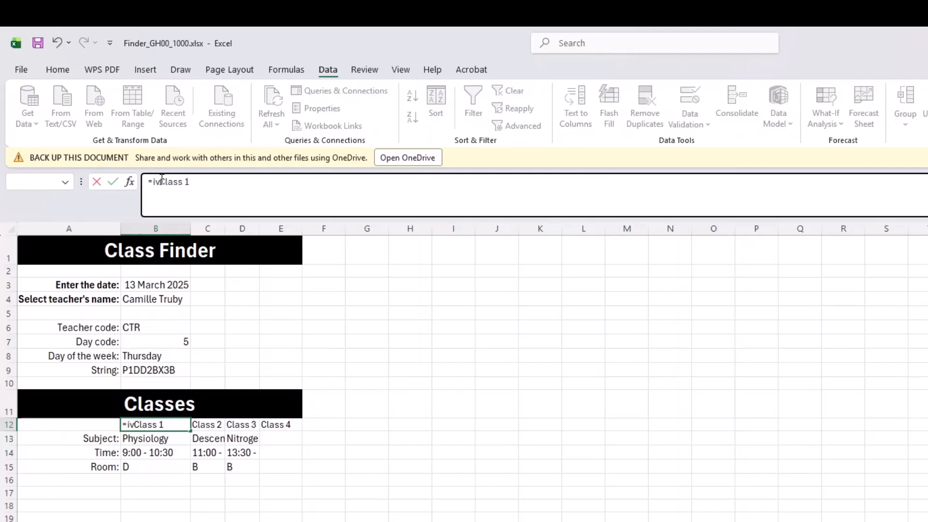
pyautogui.press('BackSpace')
pyautogui.write('f')
pyautogui.press('Tab')
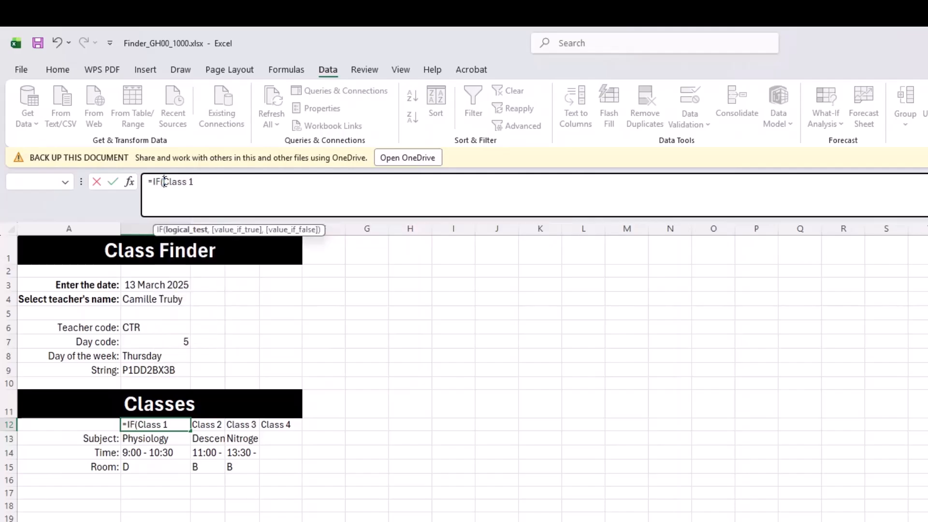
# Step: Complete the Class 1 label formula in B12 as =IF(B13="","","Class 1") and check it
pyautogui.click(138, 439)
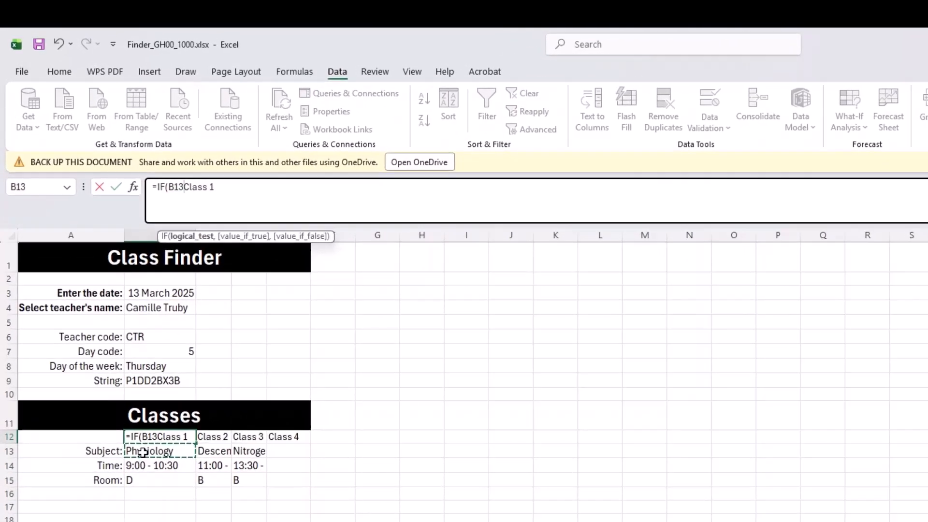
pyautogui.write('="","')
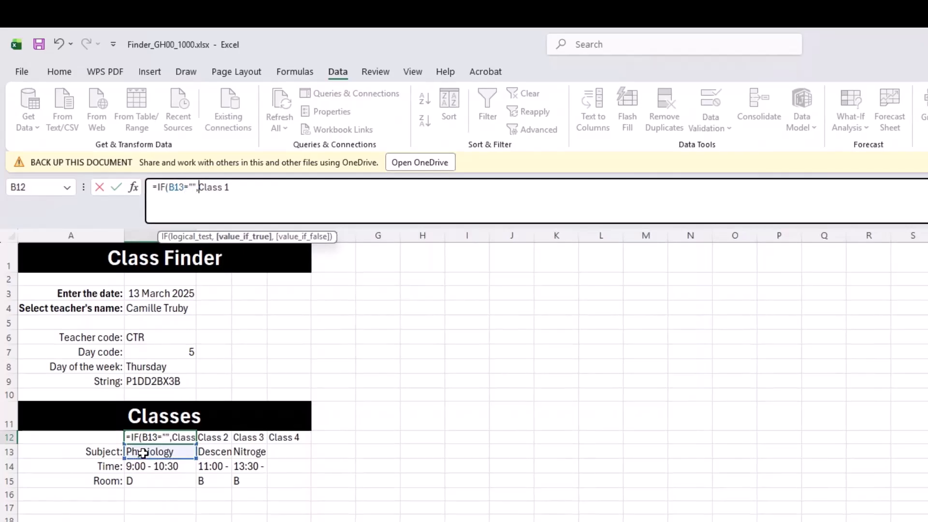
pyautogui.write('","')
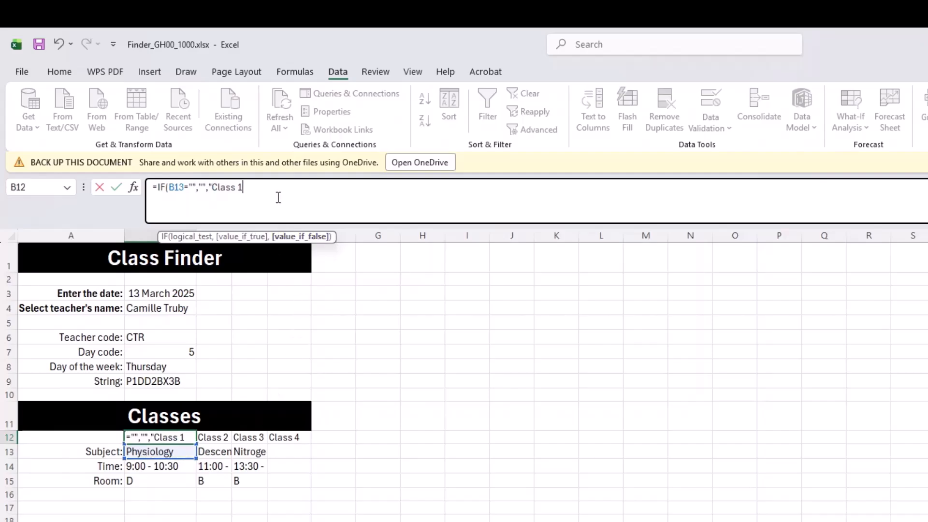
pyautogui.press('Return')
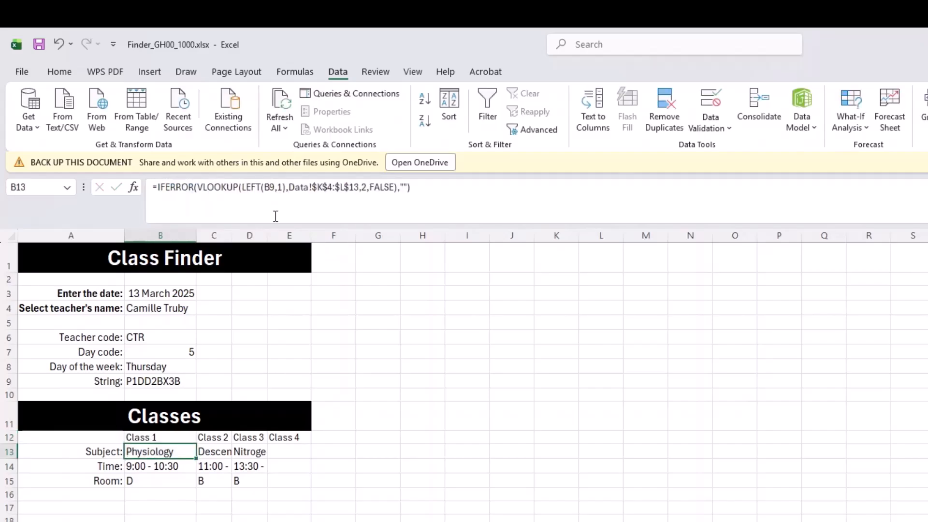
pyautogui.click(215, 437)
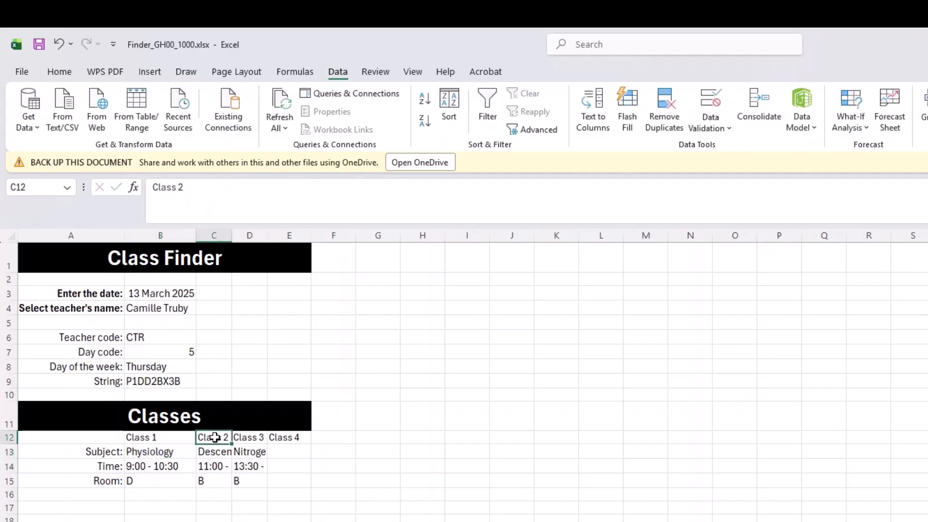
pyautogui.click(169, 436)
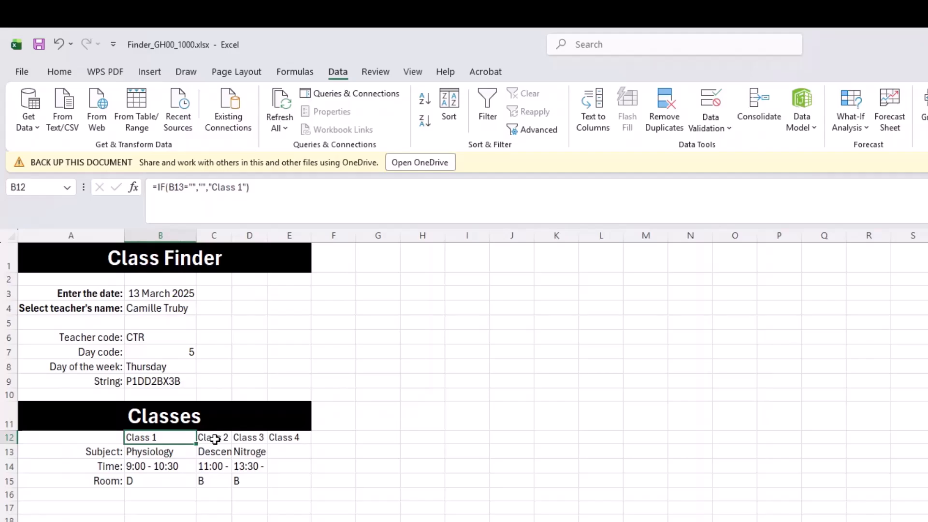
# Step: Try to convert the Class 2 label in C12 into the formula =IF(C13,"","","Class 2")
pyautogui.click(217, 437)
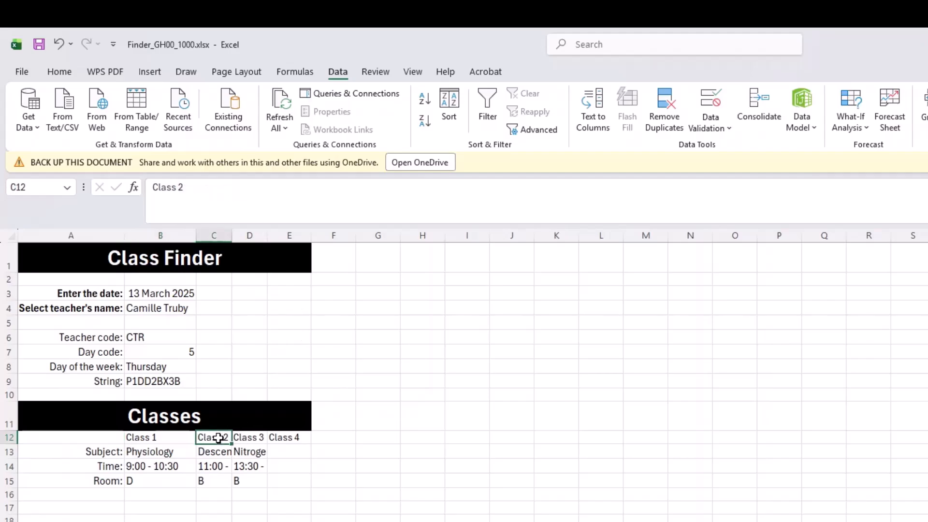
pyautogui.click(152, 188)
pyautogui.write('if')
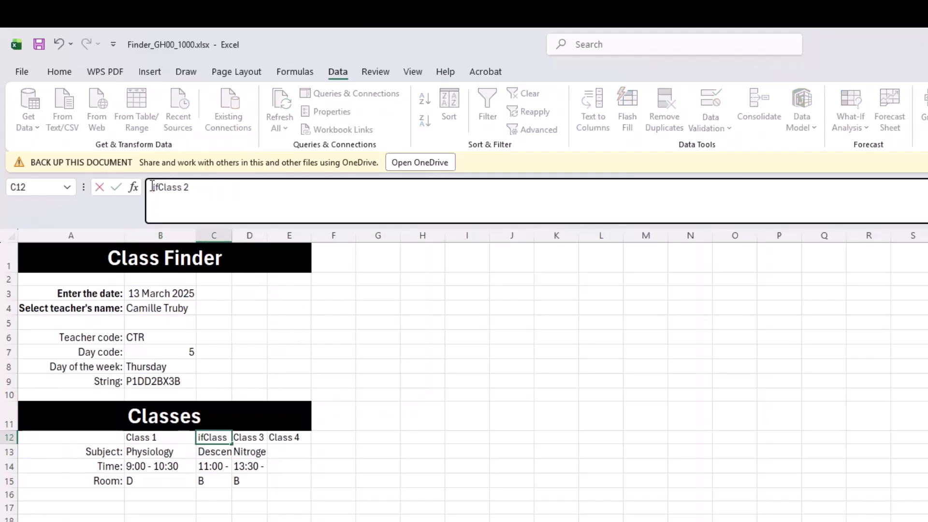
pyautogui.press('BackSpace')
pyautogui.press('BackSpace')
pyautogui.write('=IF(')
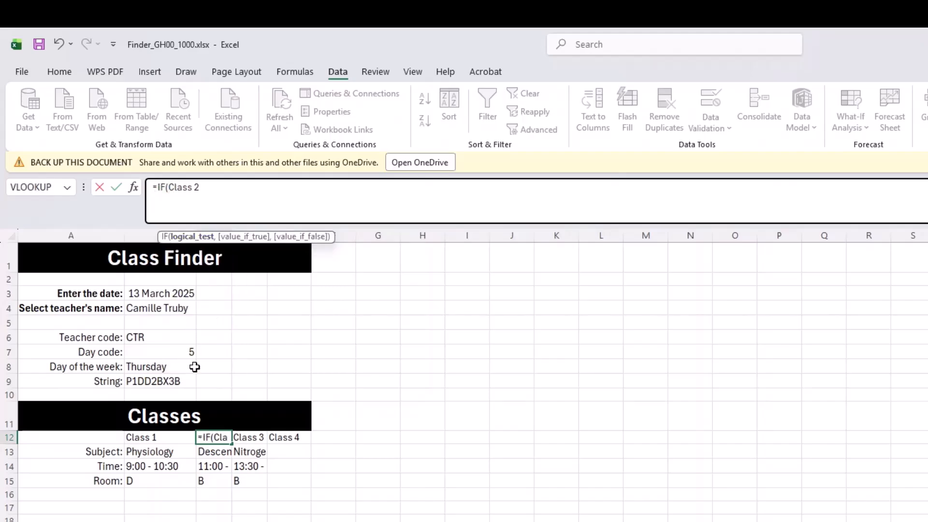
pyautogui.click(210, 453)
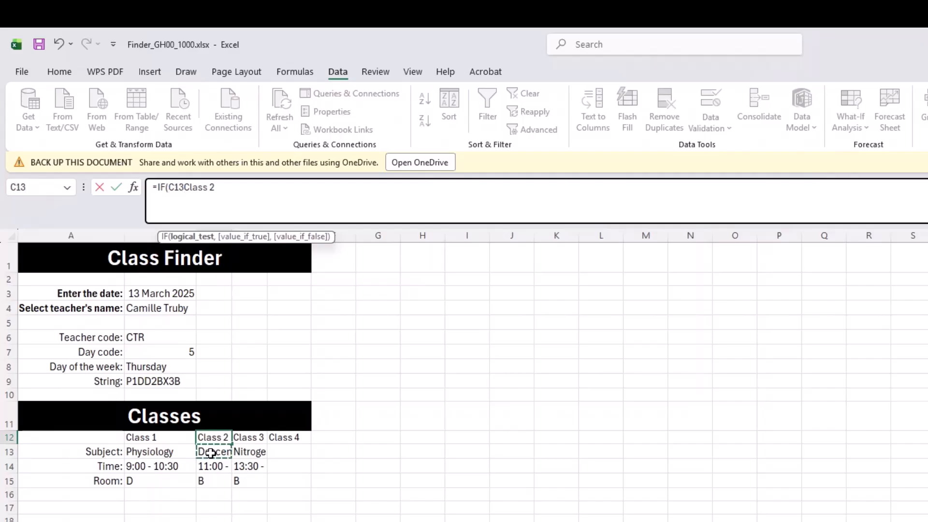
pyautogui.write(',"",')
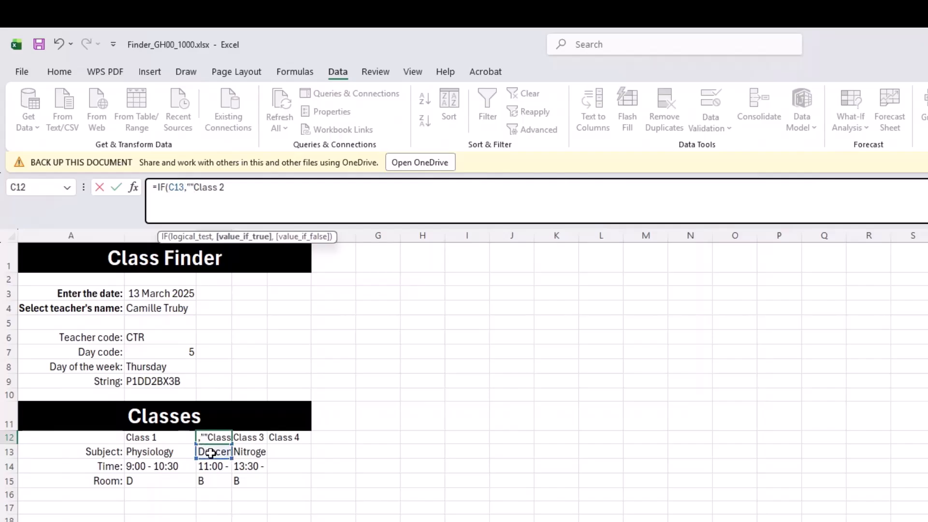
pyautogui.write('"",')
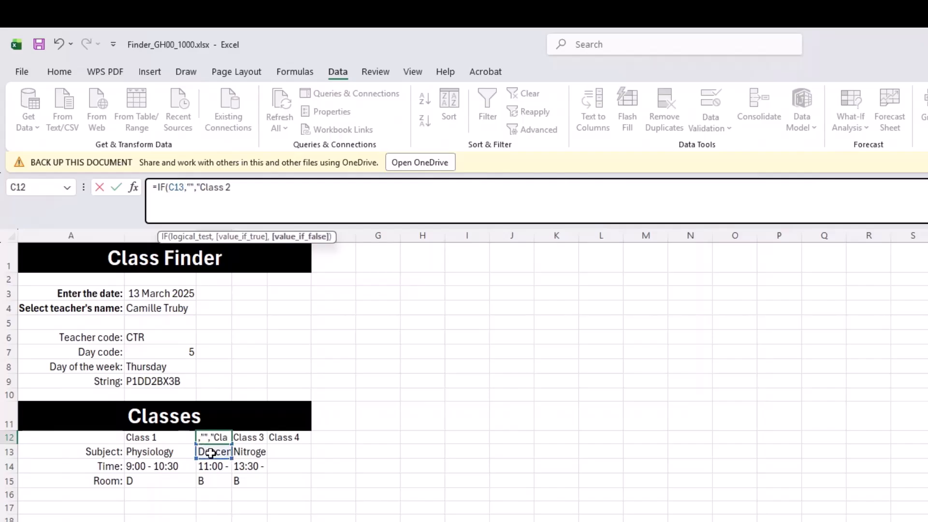
pyautogui.write('"')
pyautogui.click(272, 188)
pyautogui.write('")')
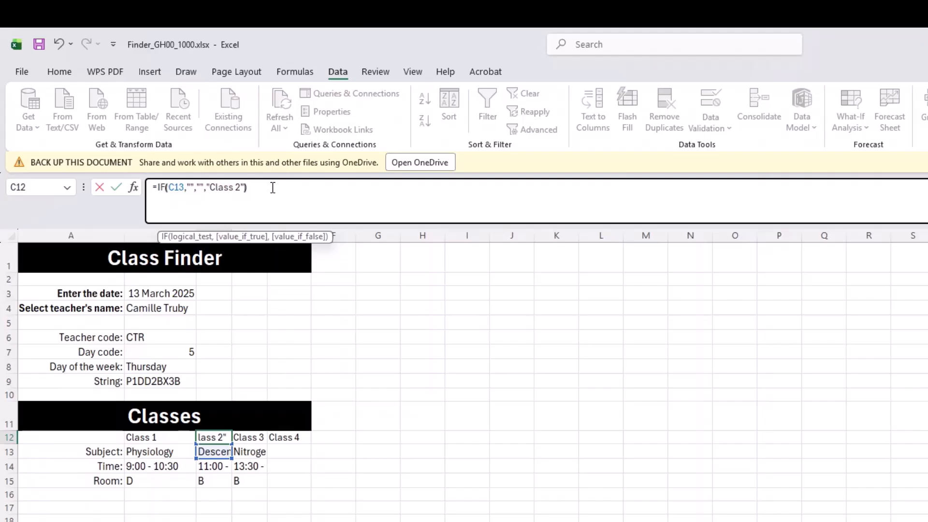
pyautogui.press('Return')
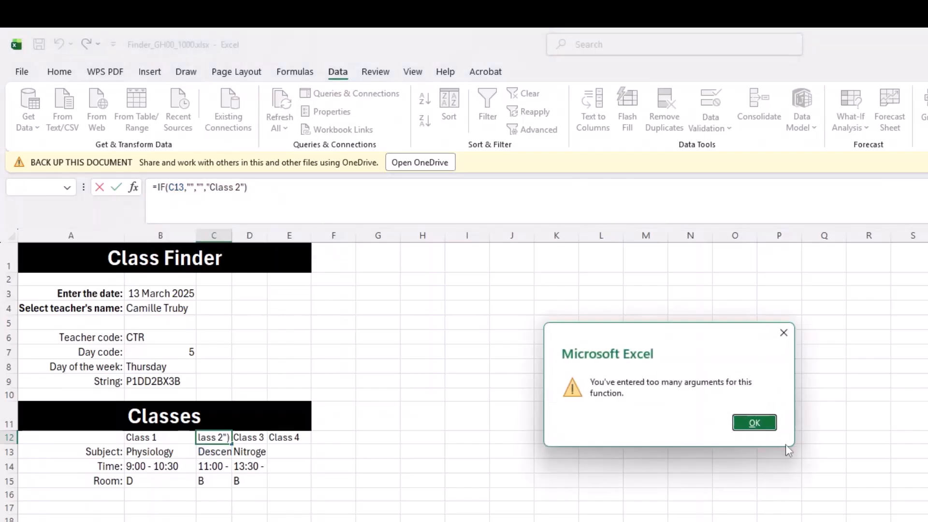
pyautogui.click(755, 423)
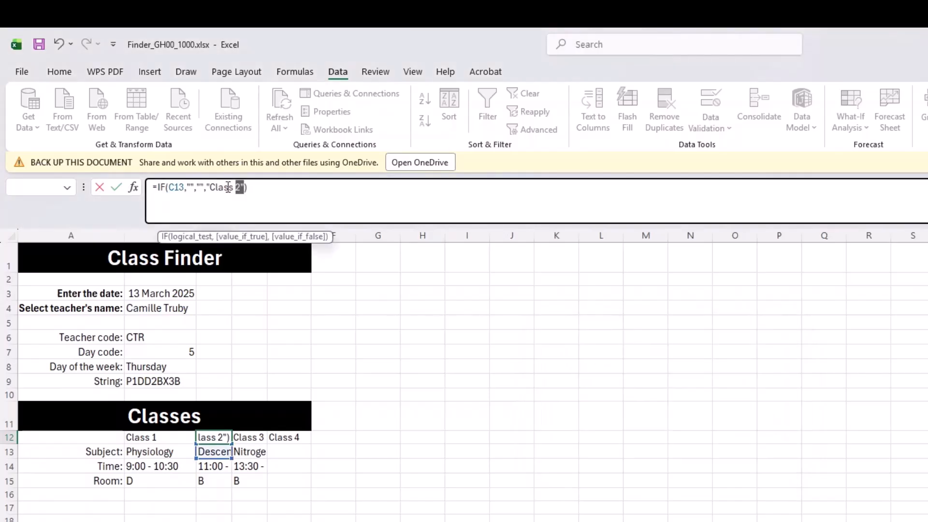
# Step: Correct the logical test in the C12 formula, giving =IF(C13="","","Class 2")
pyautogui.moveTo(185, 188); pyautogui.dragTo(229, 189)
pyautogui.click(188, 188)
pyautogui.press('BackSpace')
pyautogui.write('=')
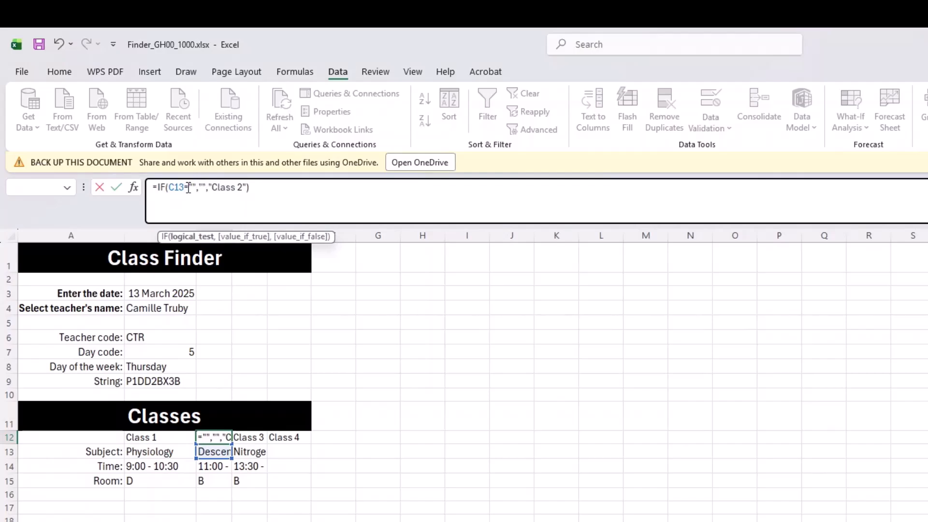
pyautogui.press('Return')
# Step: Place =IF( in front of the Class 3 label in D12 to start its formula
pyautogui.press('Up')
pyautogui.press('Right')
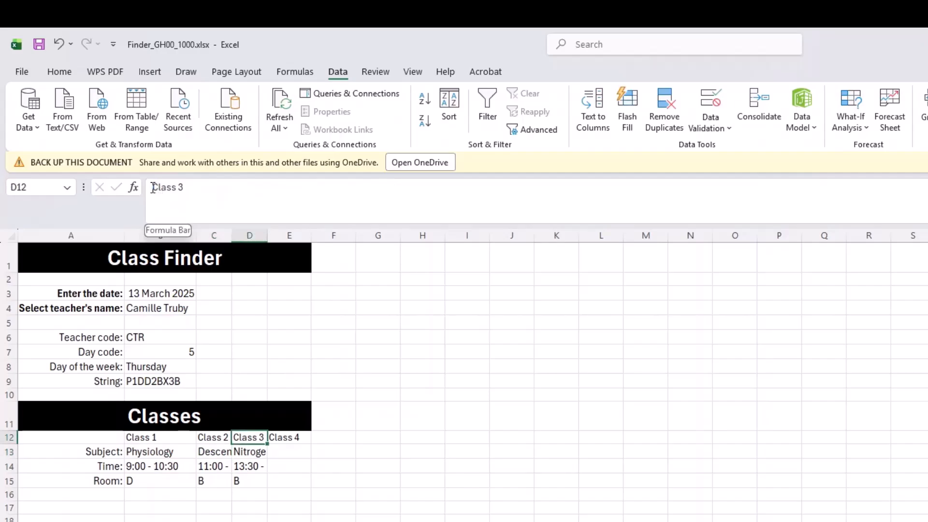
pyautogui.click(153, 187)
pyautogui.write('if')
pyautogui.press('BackSpace')
pyautogui.press('BackSpace')
pyautogui.write('=IF(')
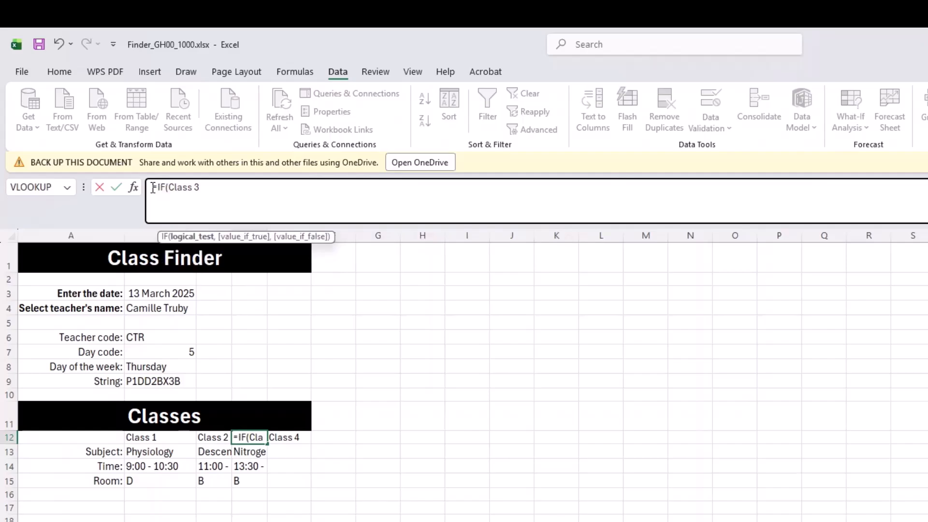
# Step: Complete the Class 3 label formula in D12 as =IF(D13="","","Class 3")
pyautogui.click(251, 450)
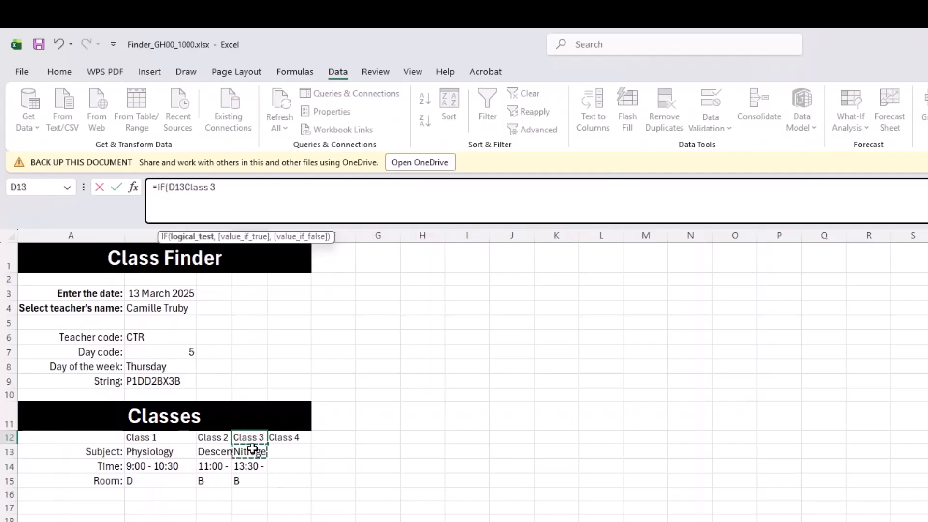
pyautogui.write('=""')
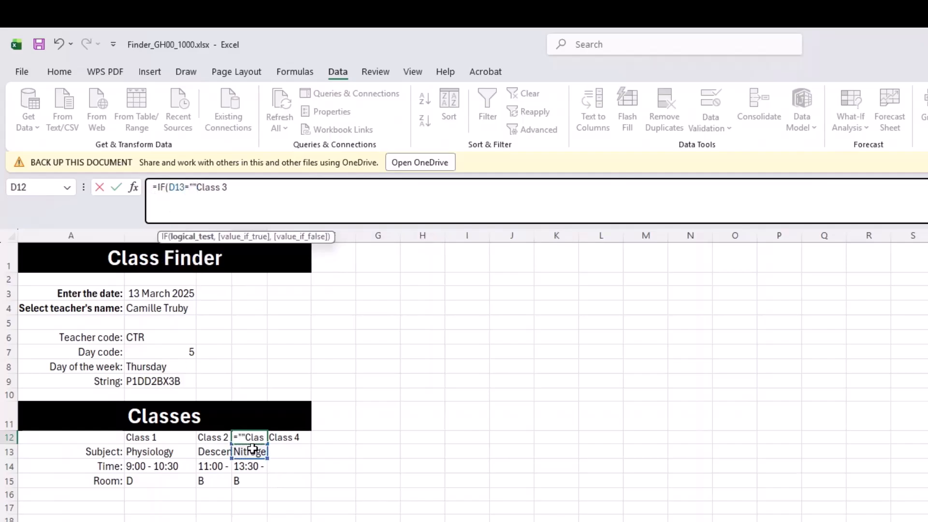
pyautogui.write(',""')
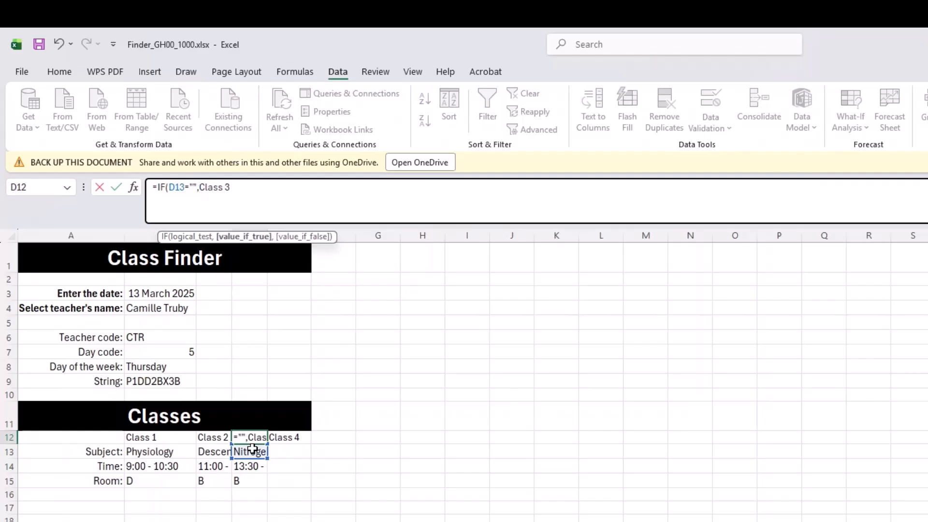
pyautogui.write(',')
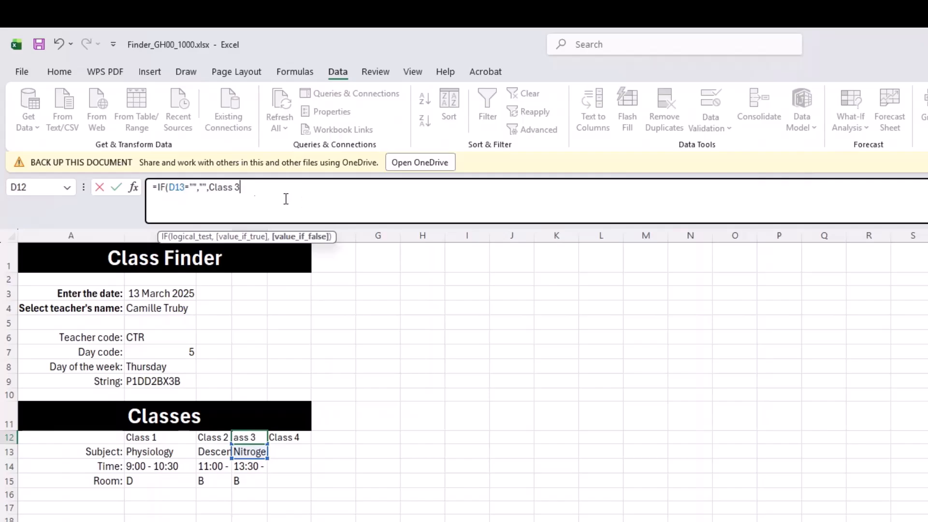
pyautogui.write('"')
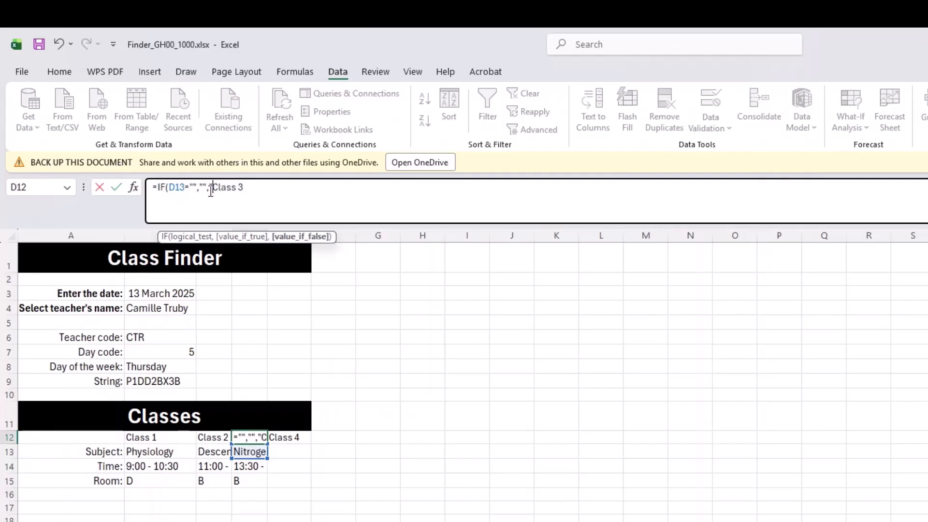
pyautogui.press('End')
pyautogui.write('"')
pyautogui.press('Return')
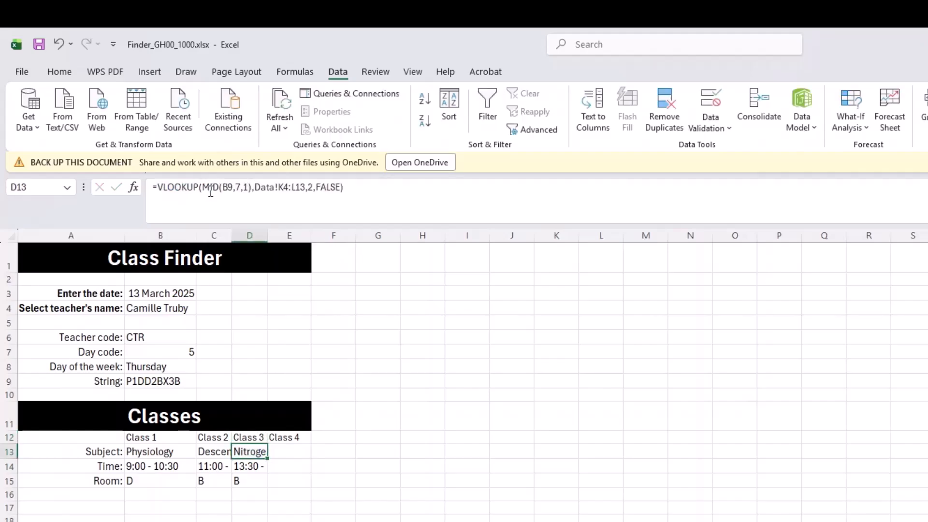
# Step: Place =if( in front of the Class 4 label in E12 to start its formula
pyautogui.click(290, 437)
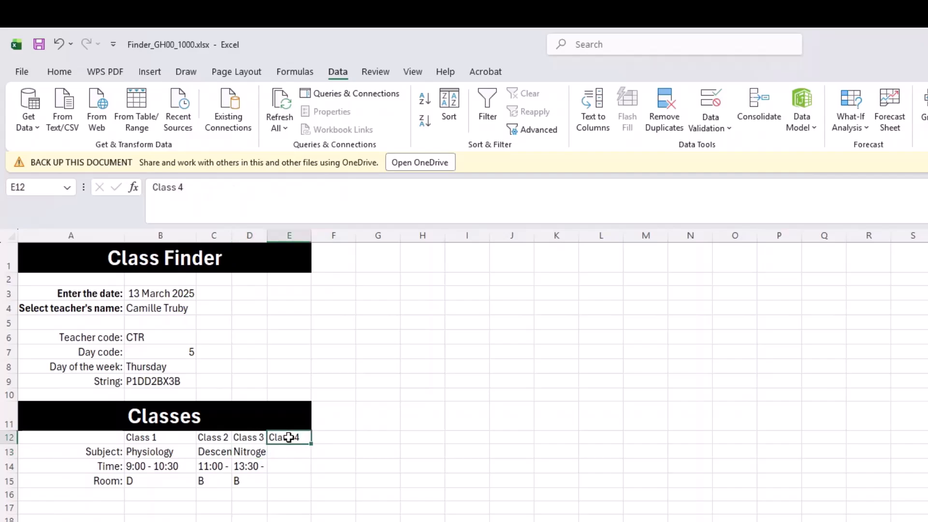
pyautogui.click(152, 188)
pyautogui.write('if')
pyautogui.press('Tab')
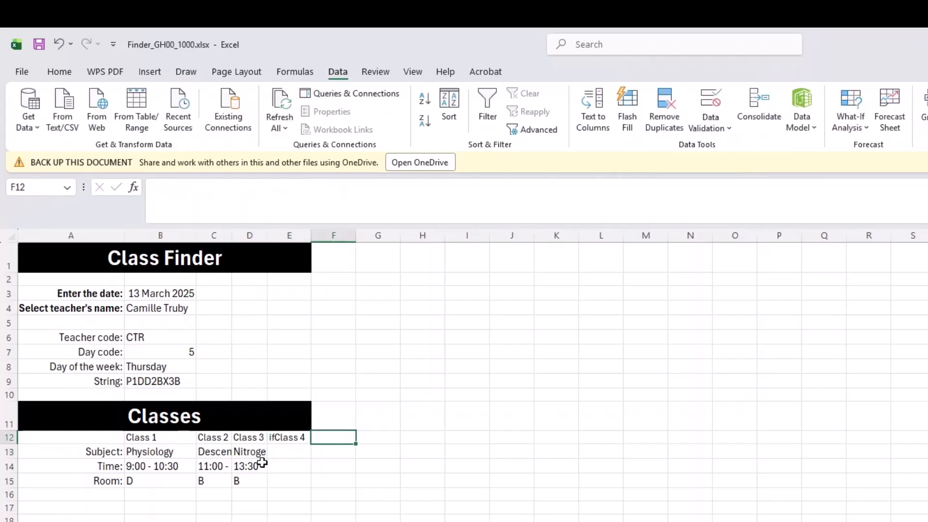
pyautogui.click(277, 437)
pyautogui.click(152, 188)
pyautogui.write('=')
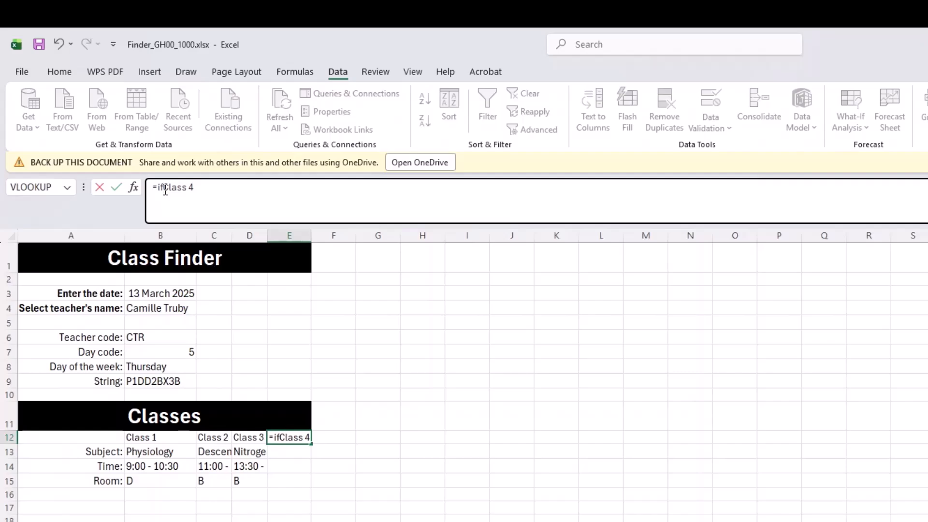
pyautogui.click(166, 188)
pyautogui.write('(')
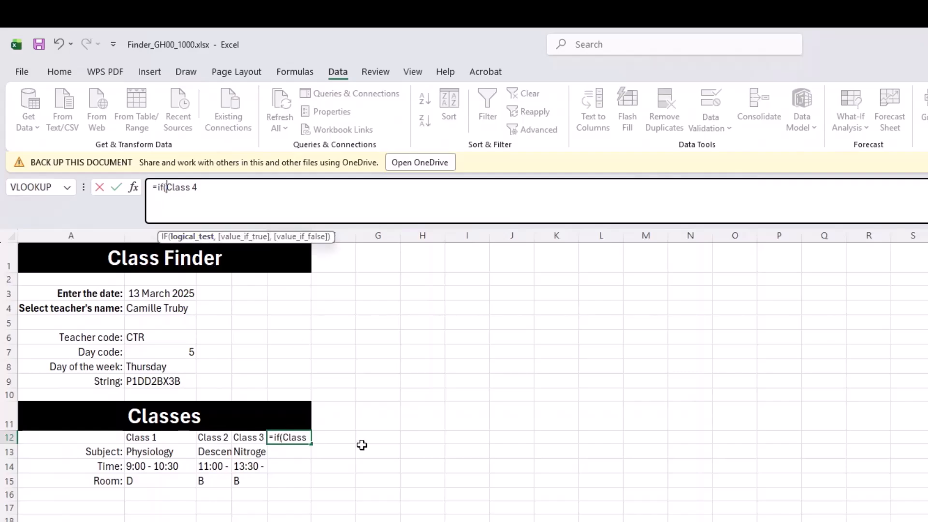
# Step: Complete the Class 4 label formula in E12 as =IF(E13="","","Class 4")
pyautogui.click(287, 450)
pyautogui.write('=')
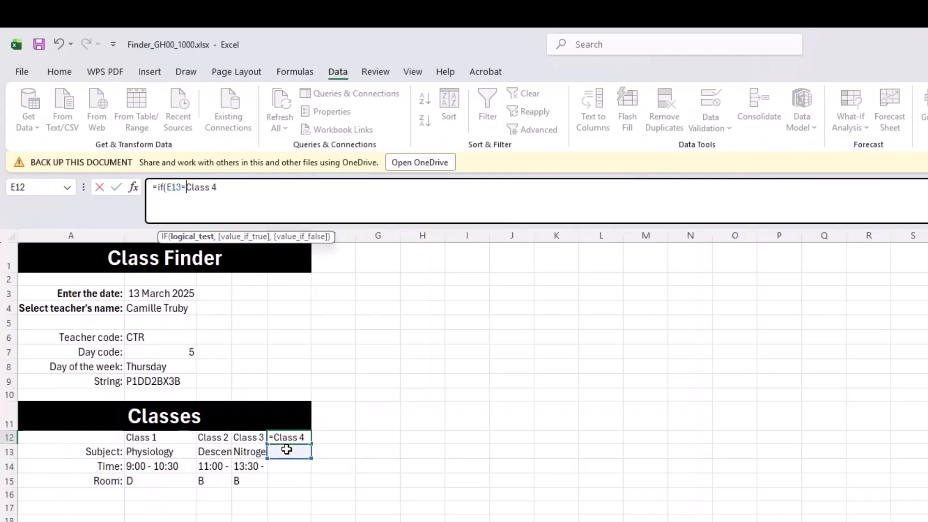
pyautogui.write('"","')
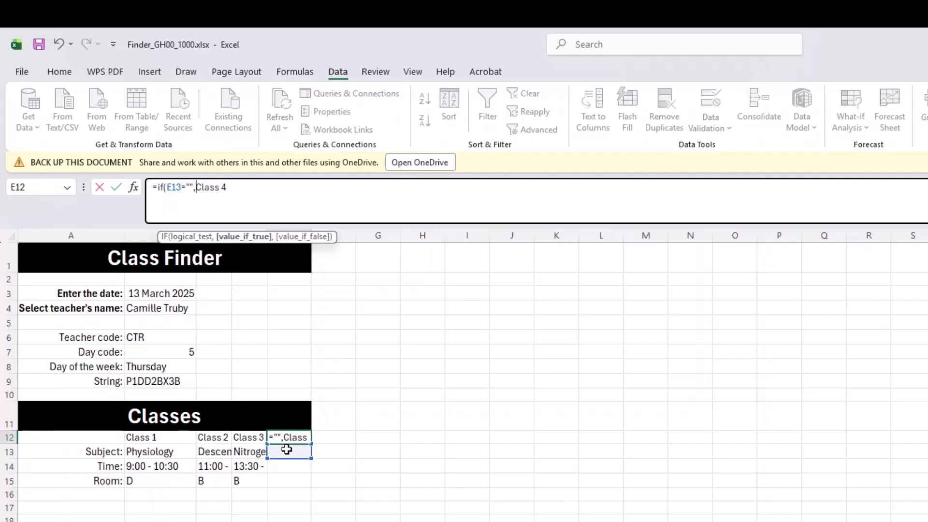
pyautogui.write('","')
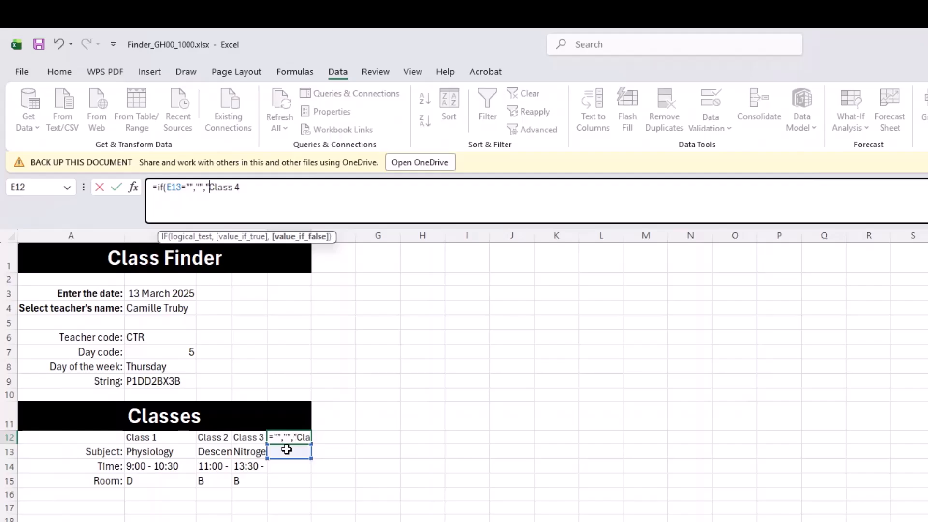
pyautogui.click(265, 192)
pyautogui.write('")')
pyautogui.press('Return')
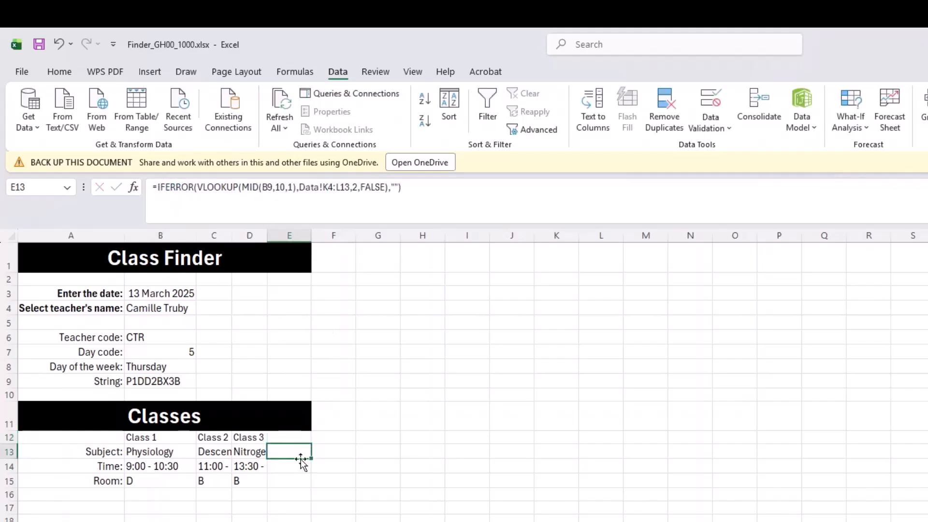